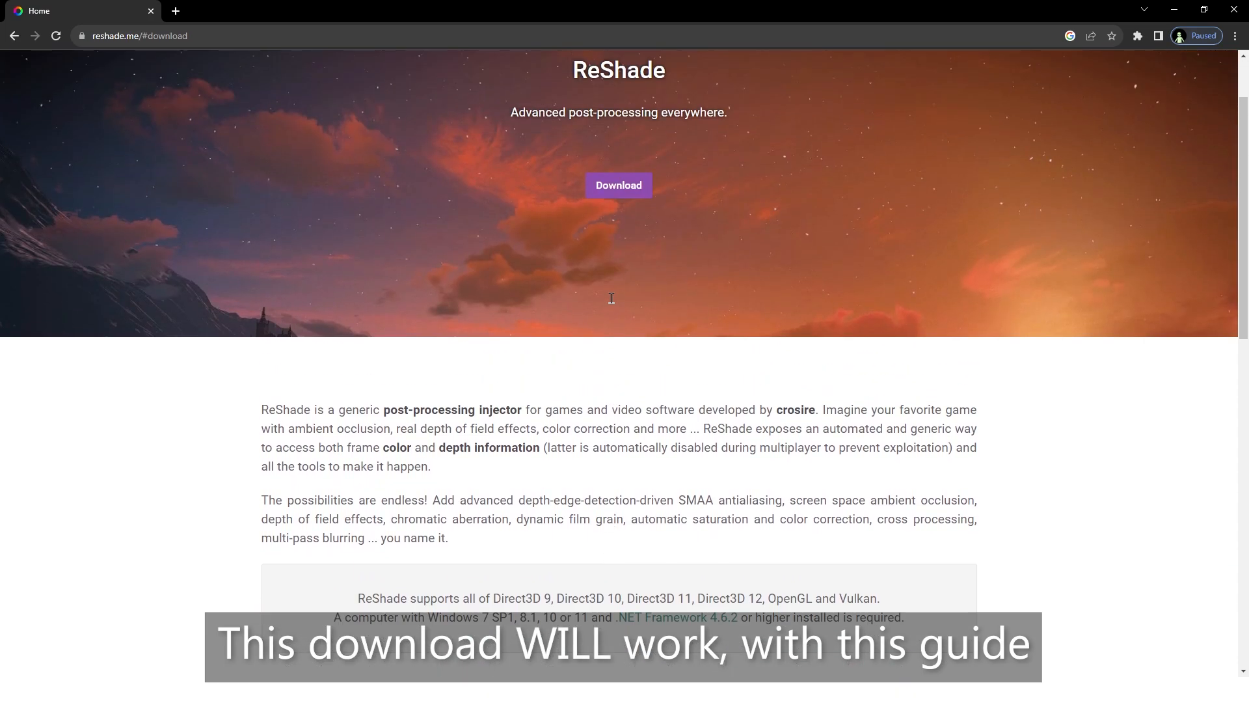
- Examine the ReShade site and the GitHub release pages for the modded ReShade 4.9.0/4.9.1 and 5.2.2 installers
drag(1243, 245, 1246, 207)
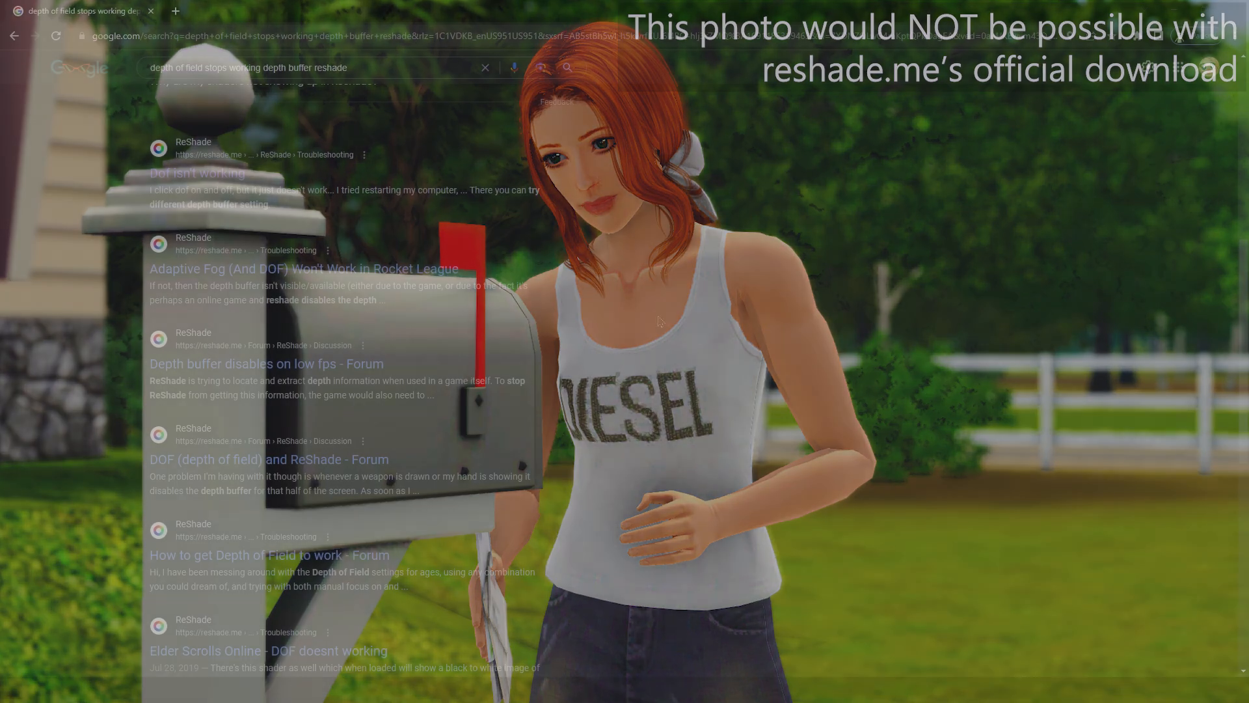
scroll(673, 317, down, 1)
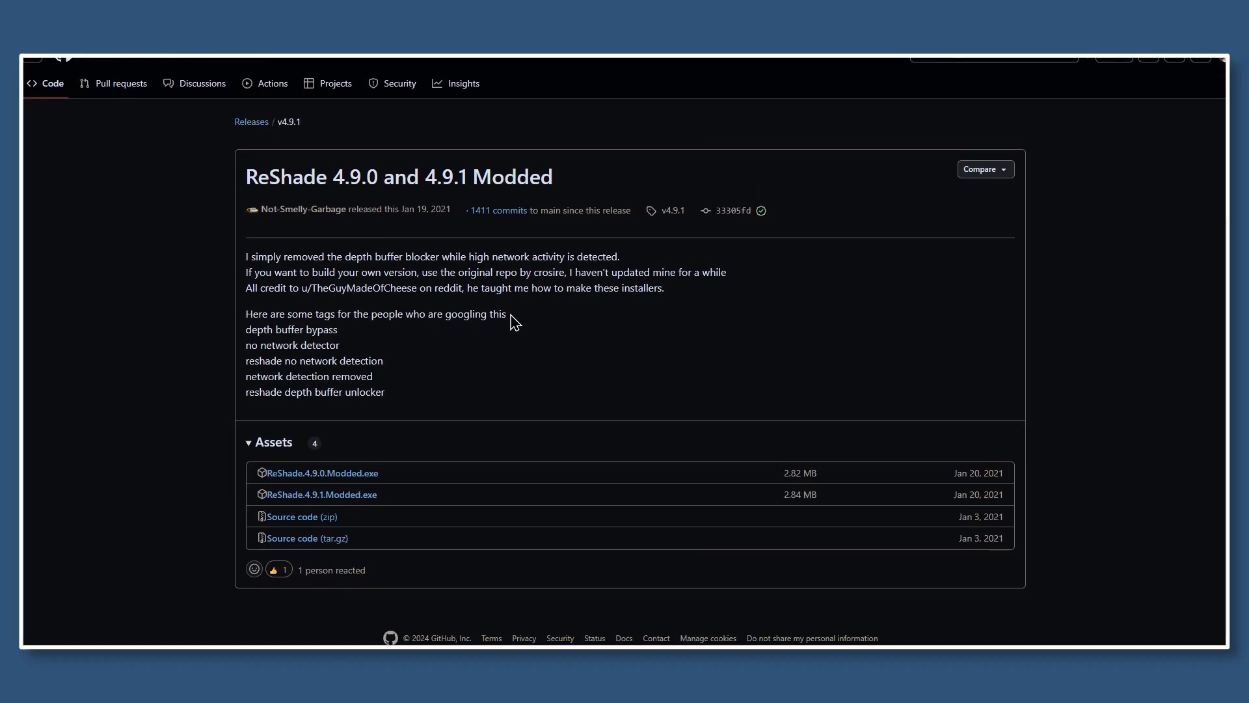
drag(245, 177, 558, 188)
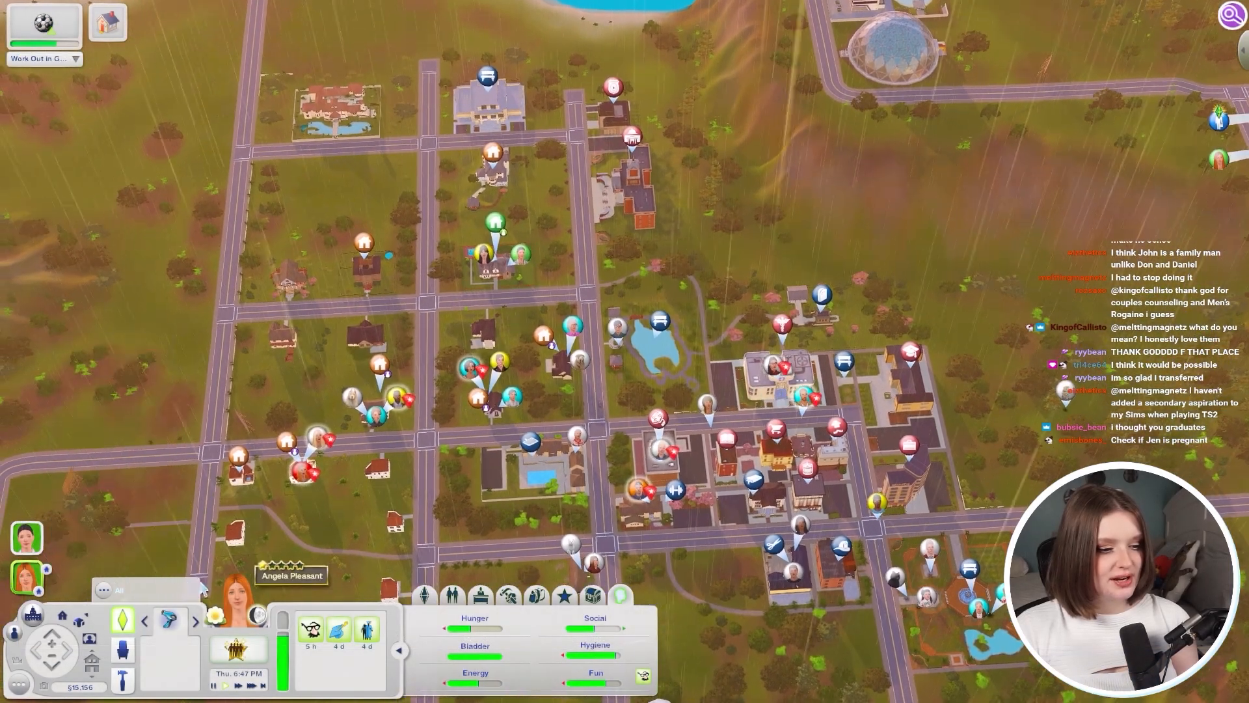
click(31, 550)
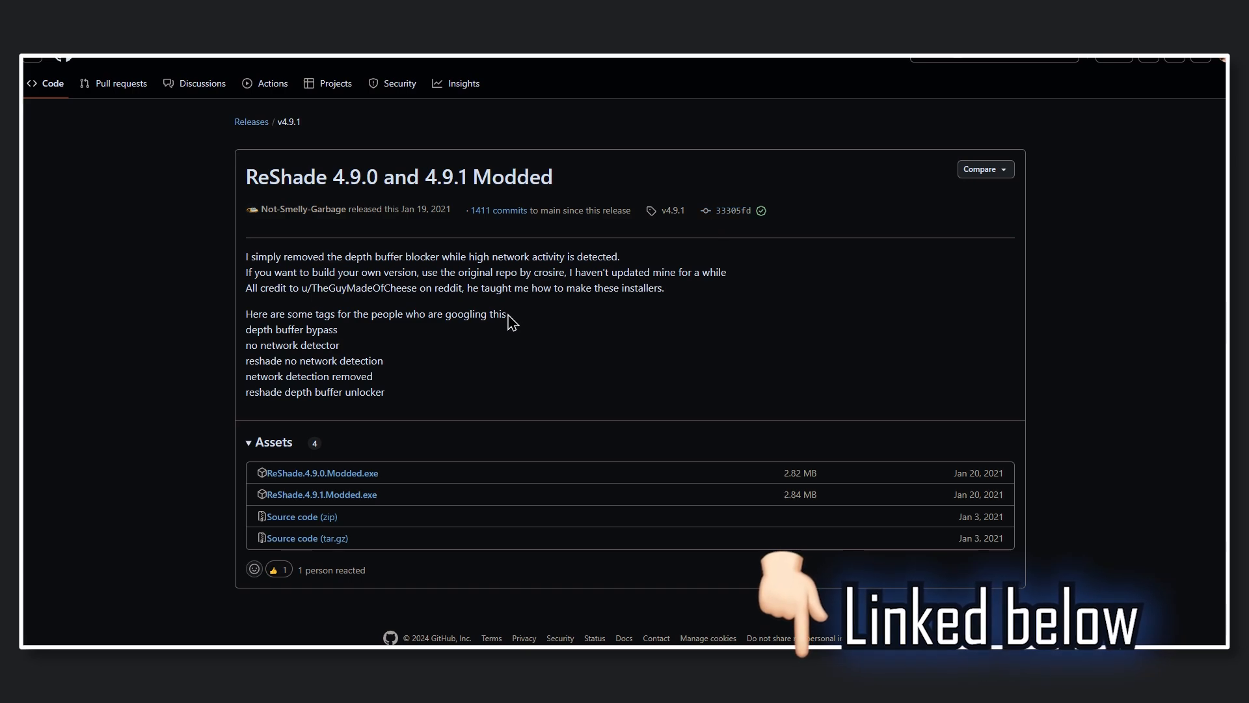
drag(243, 178, 560, 188)
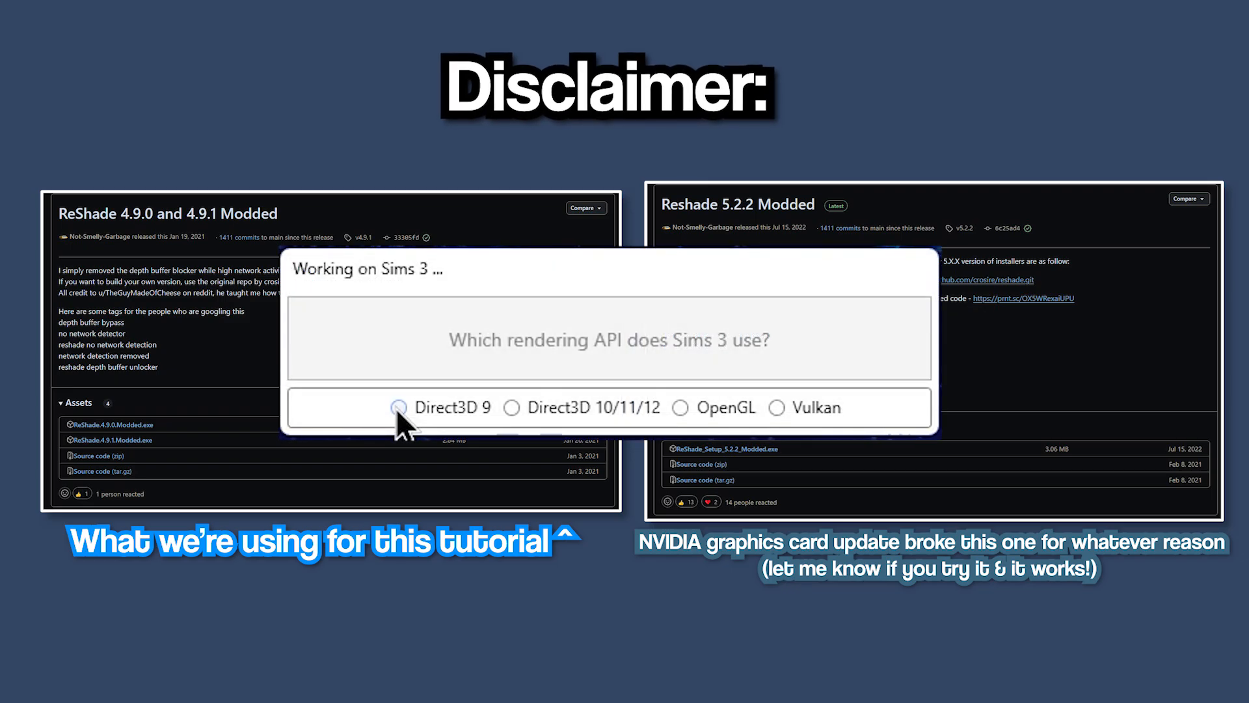
click(399, 408)
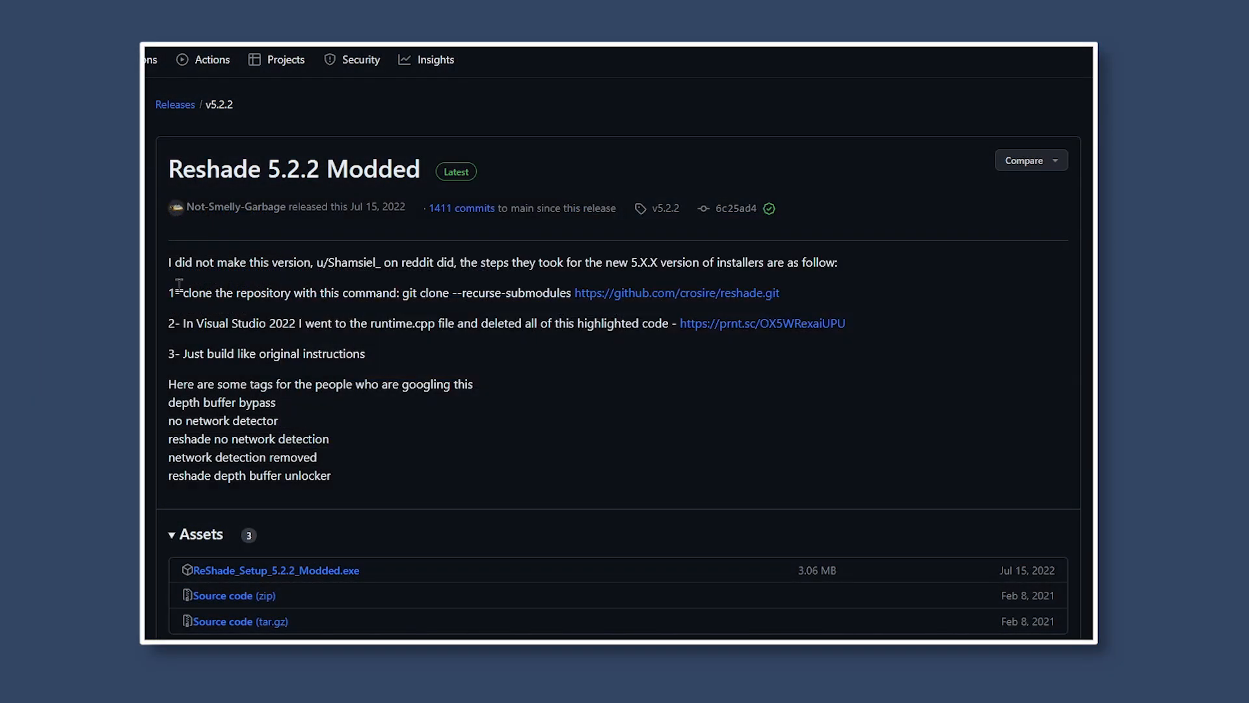
scroll(179, 284, down, 2)
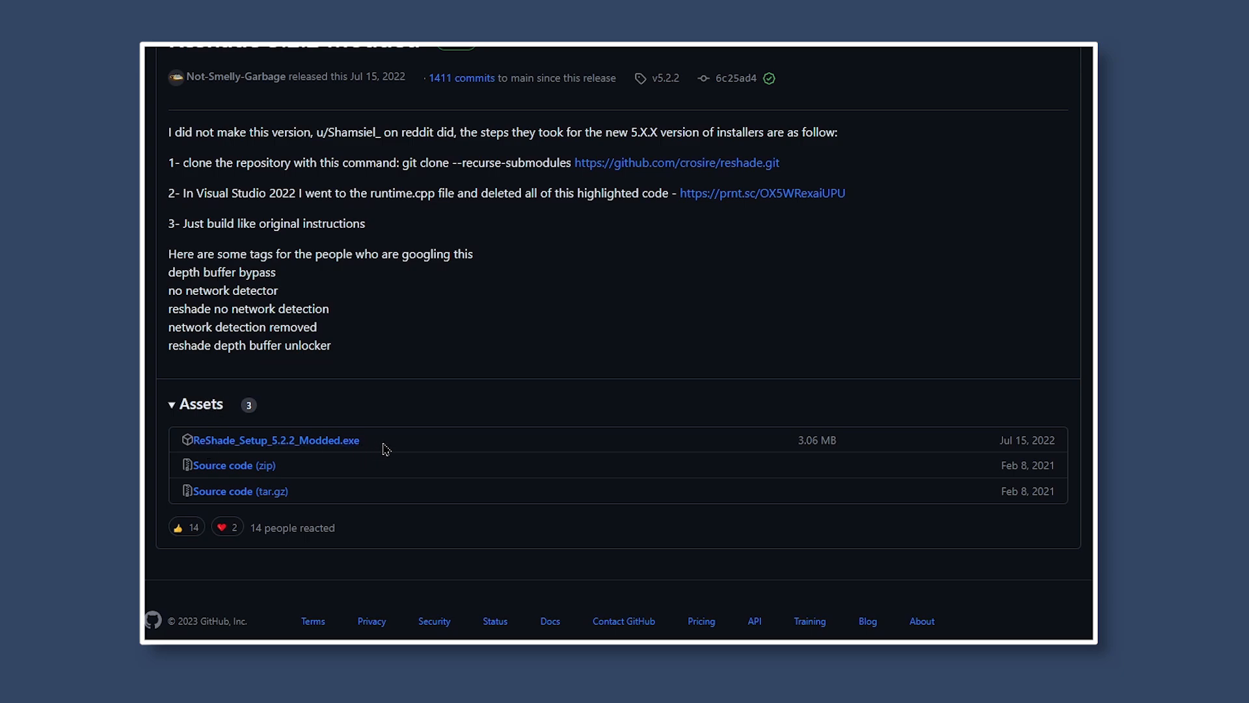
drag(364, 442, 241, 442)
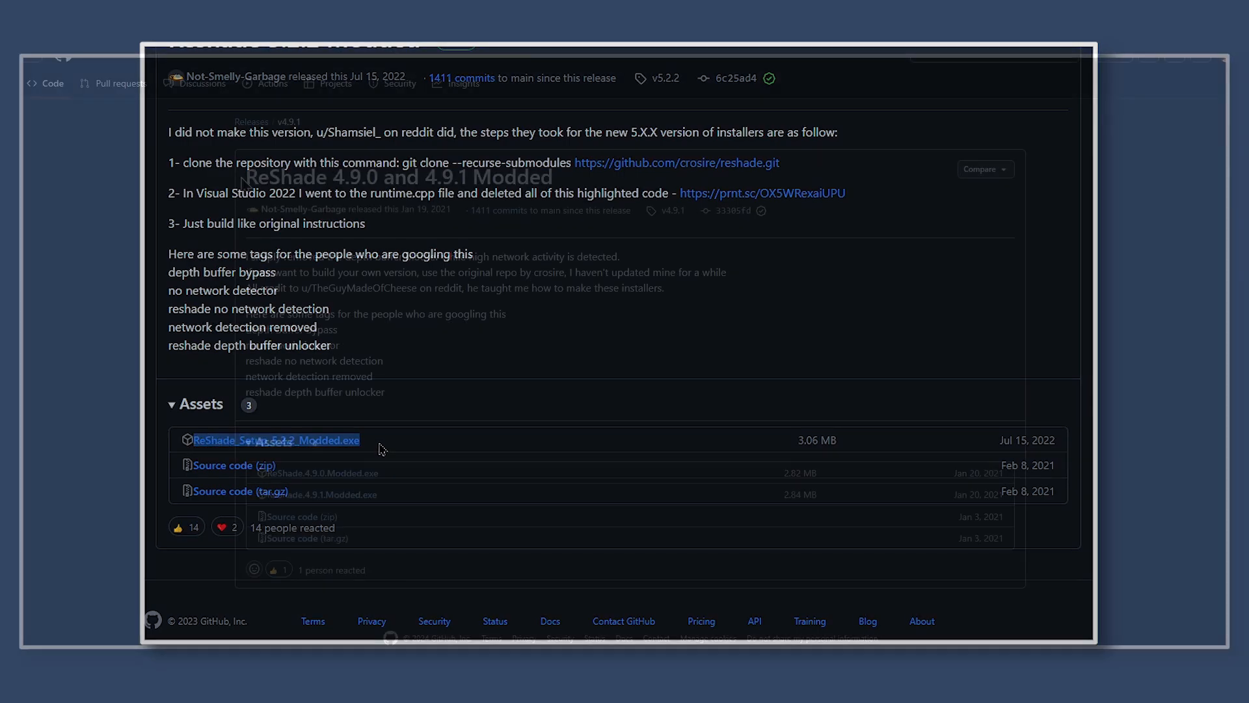
drag(246, 176, 556, 181)
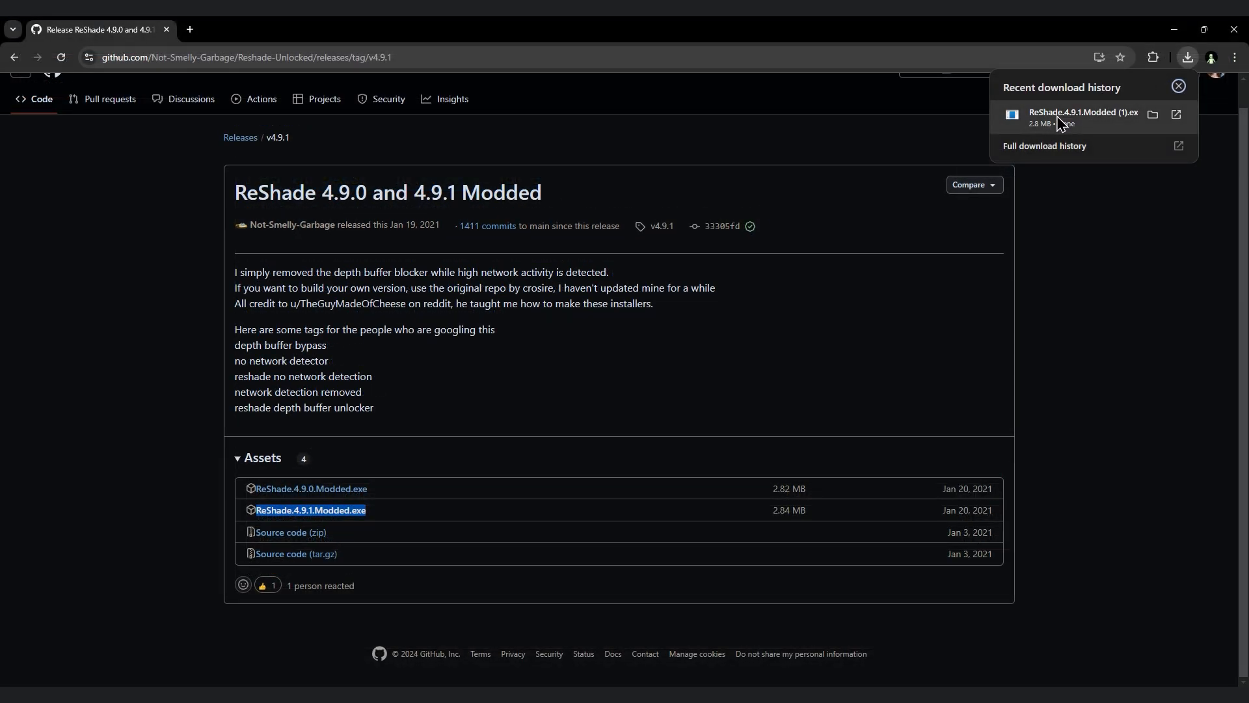
- Launch the downloaded ReShade 4.9.1 Modded installer and request more information on the SmartScreen warning
click(1091, 130)
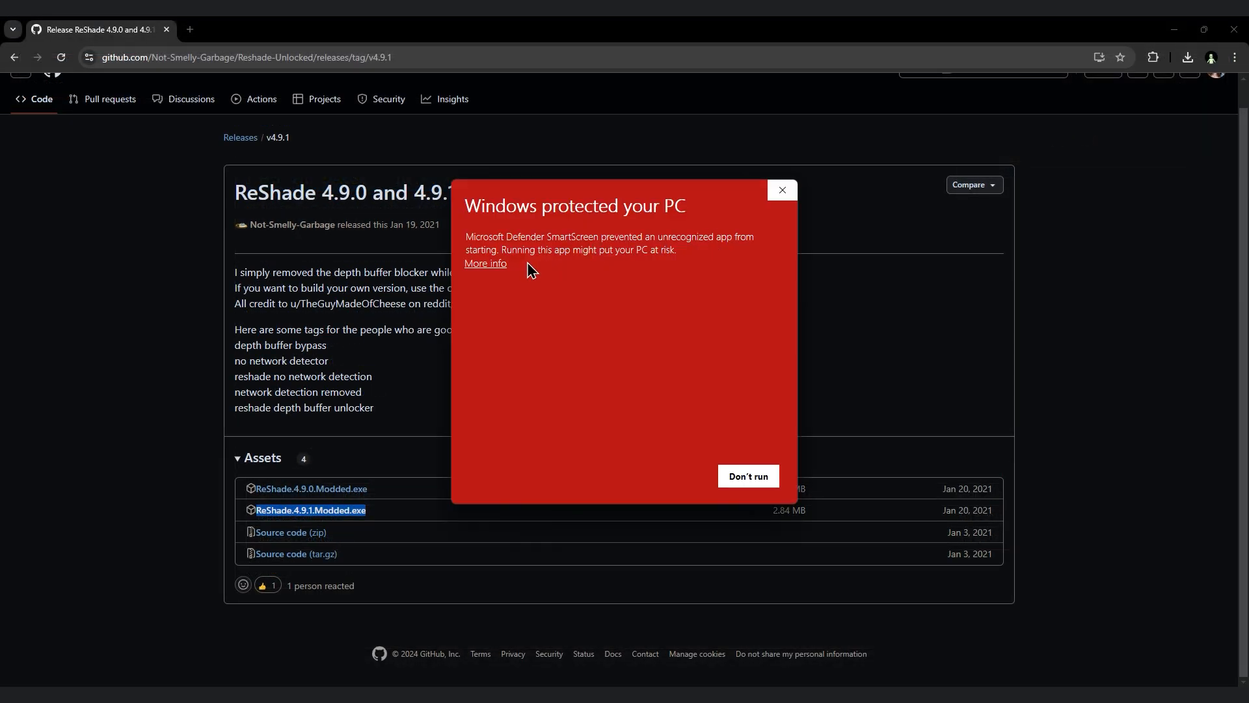
drag(464, 206, 688, 212)
drag(466, 237, 678, 251)
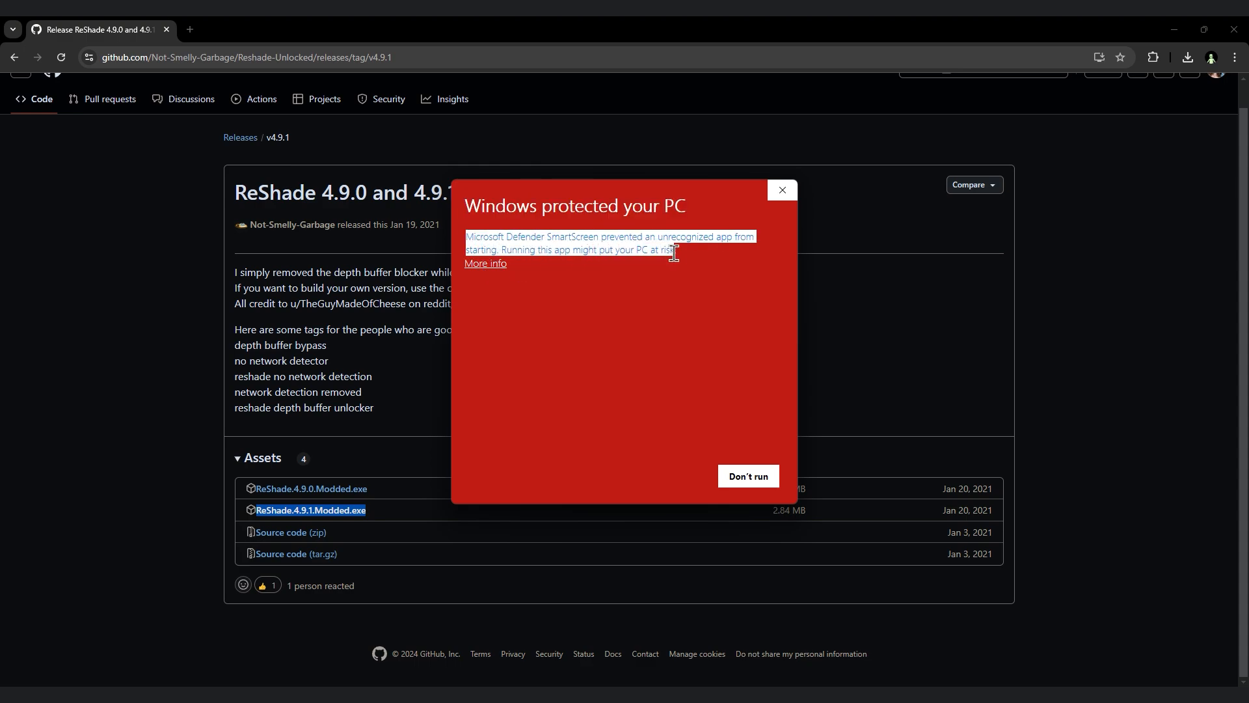
click(612, 251)
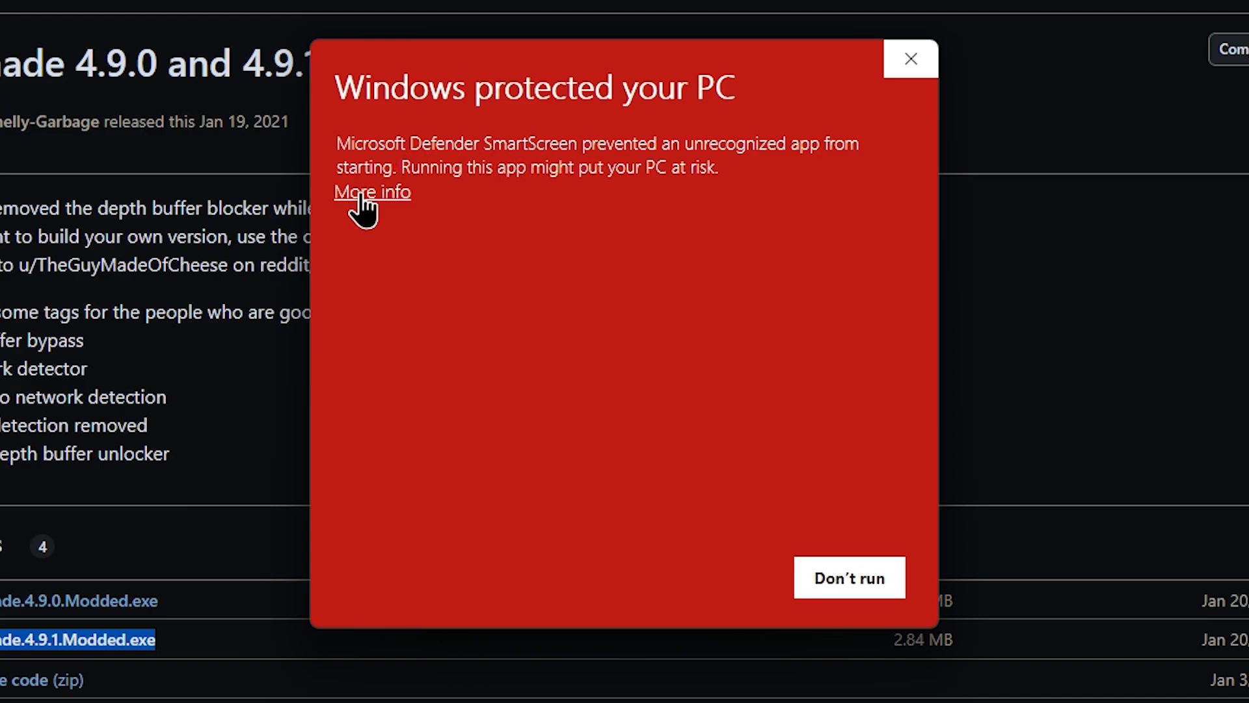
click(391, 197)
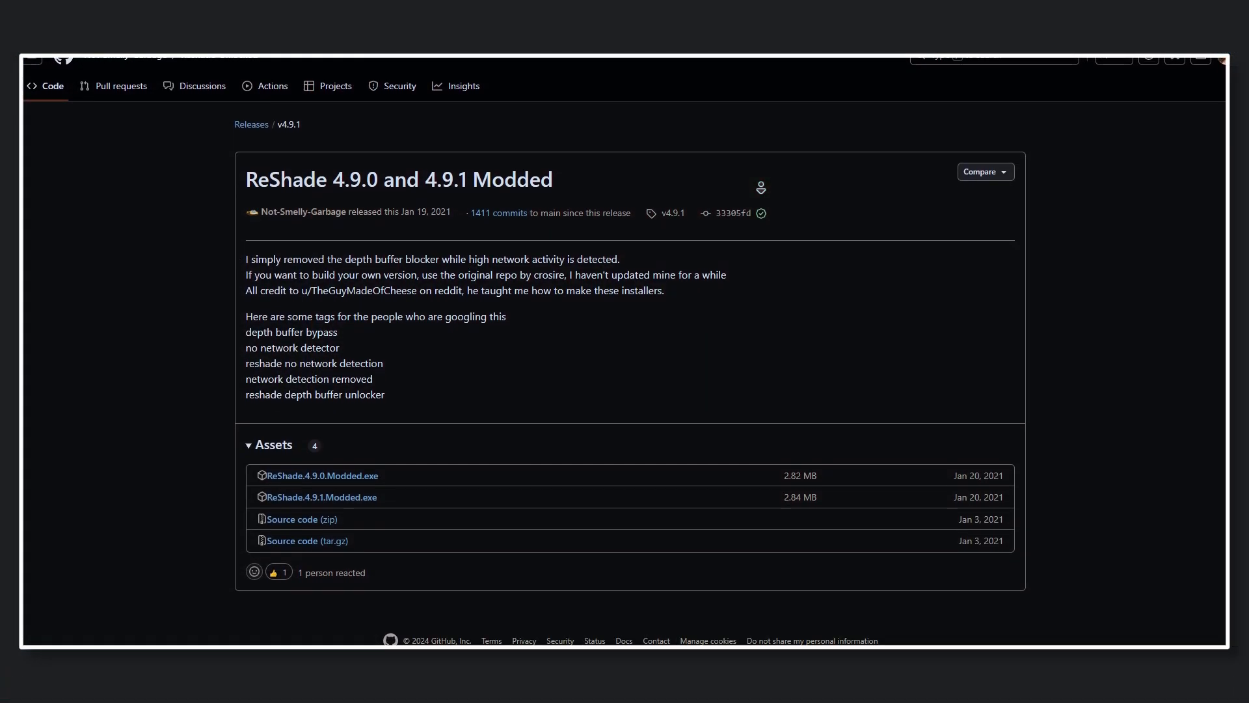
middle_click(761, 187)
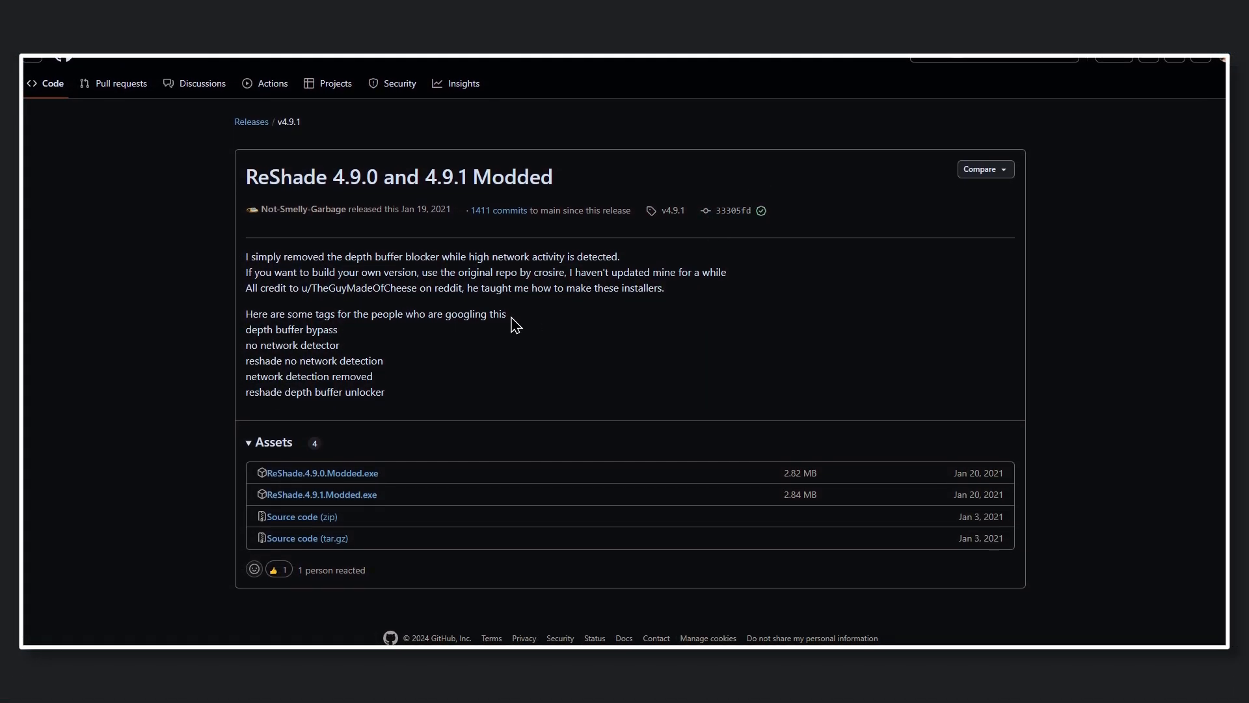
drag(242, 184, 558, 187)
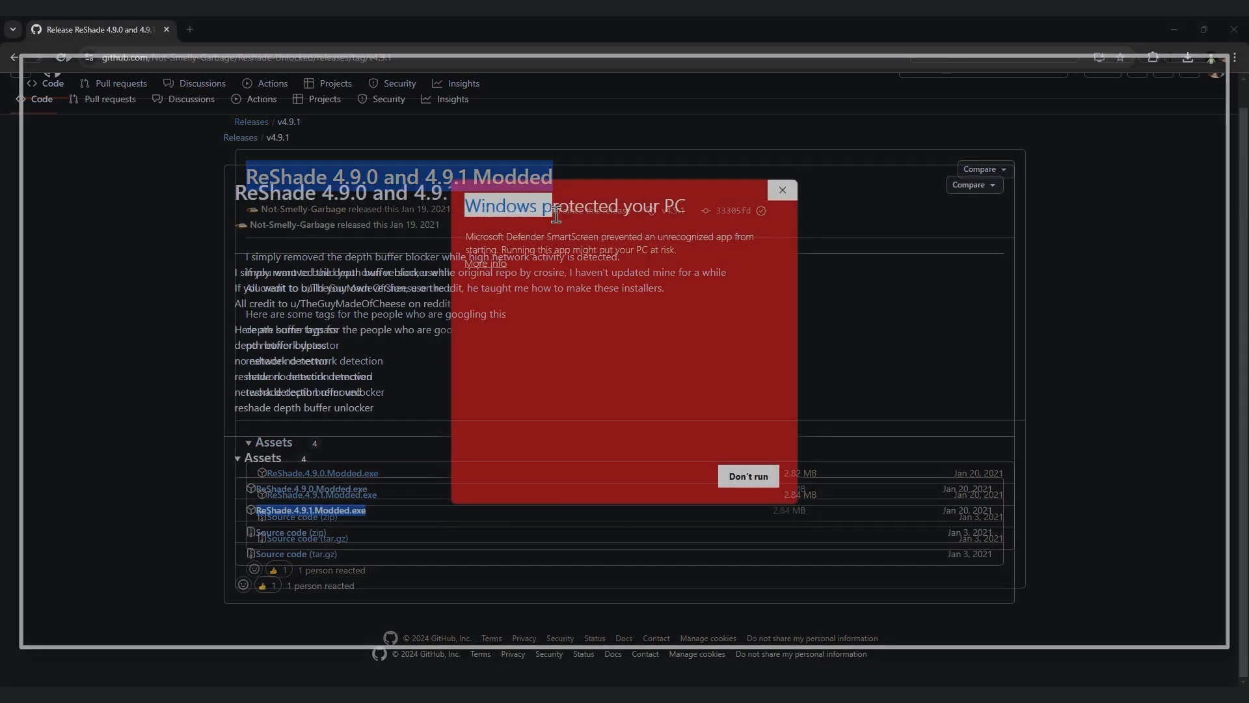
- Expand the SmartScreen warning's details and run ReShade.4.9.1.Modded (1).exe anyway
drag(667, 208, 692, 212)
drag(469, 238, 681, 254)
click(681, 253)
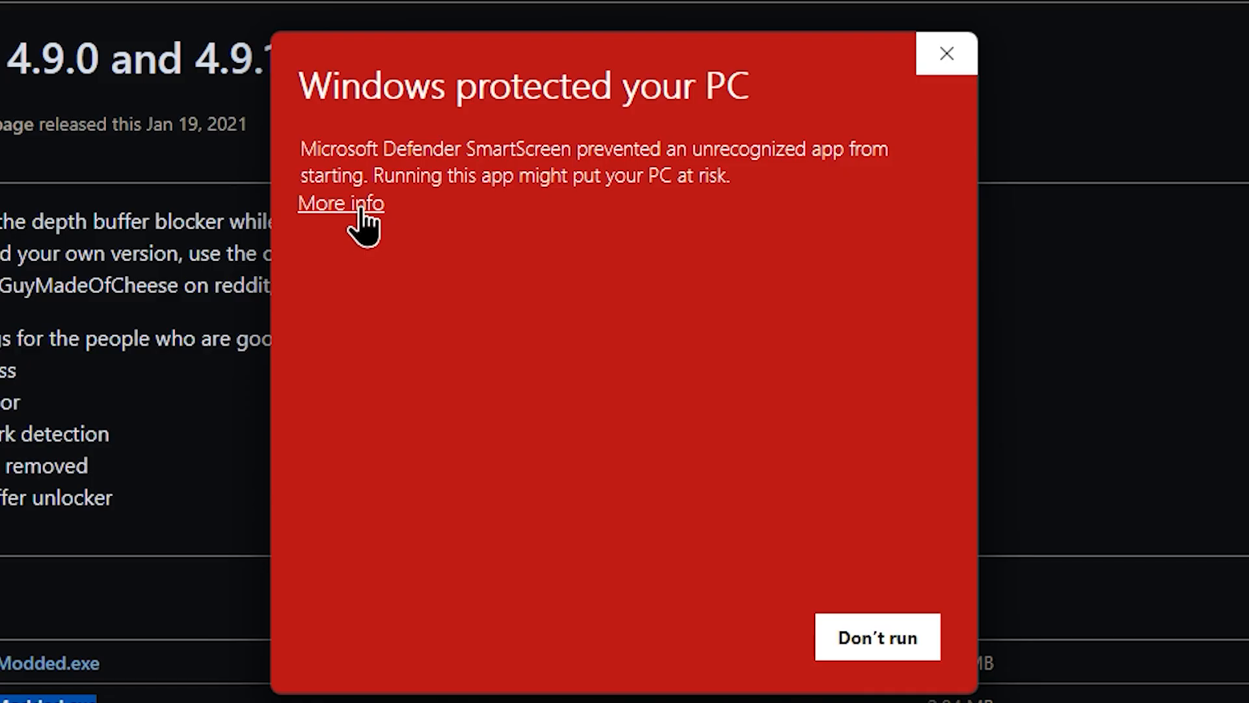
click(485, 264)
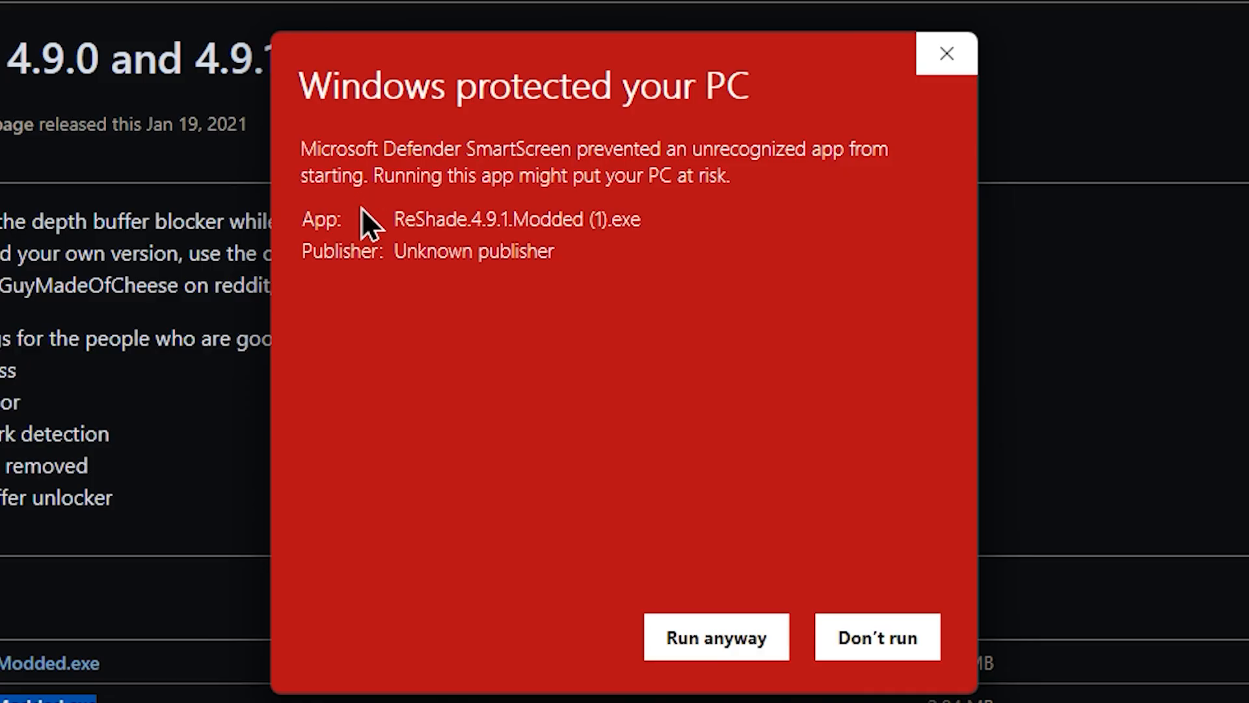
drag(392, 225, 501, 225)
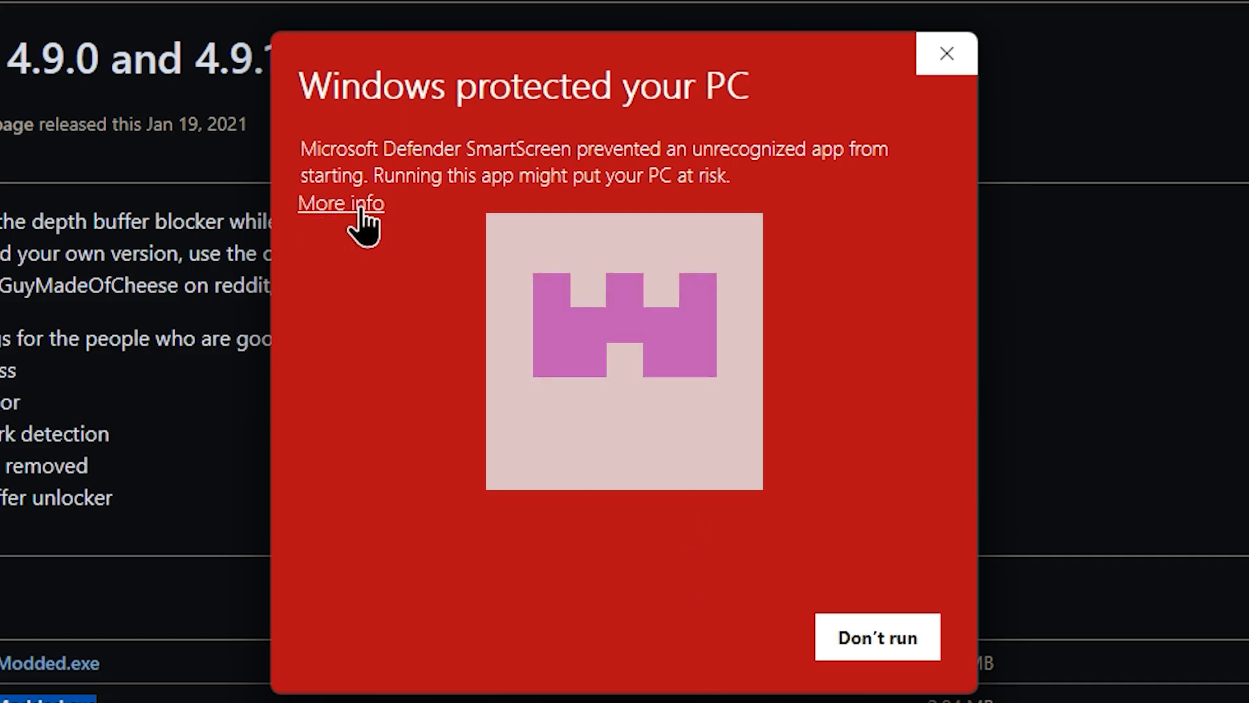
click(358, 207)
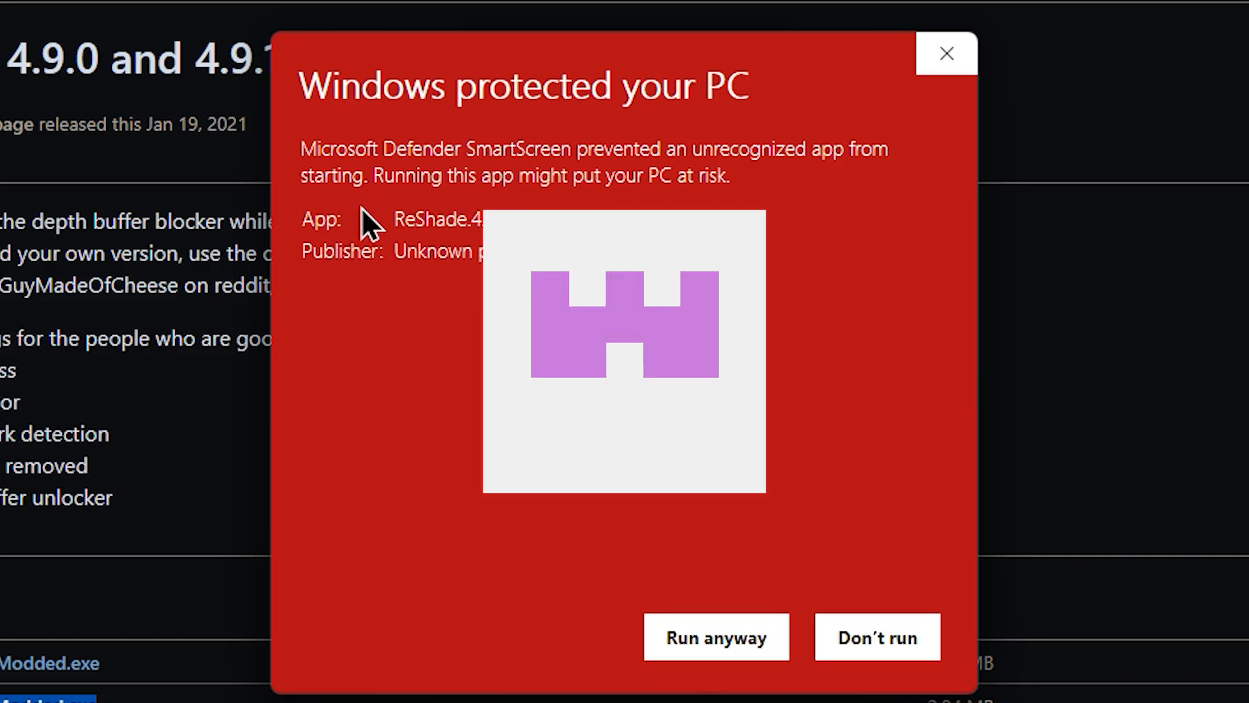
drag(393, 222, 644, 233)
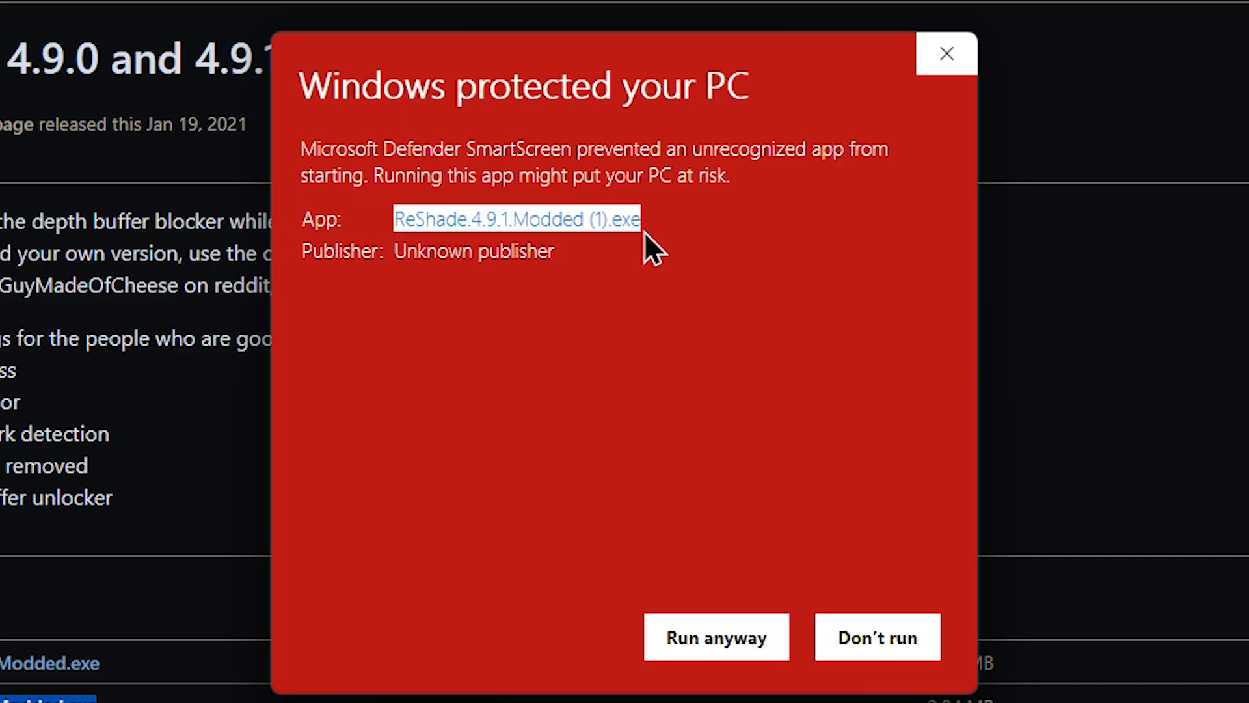
click(700, 651)
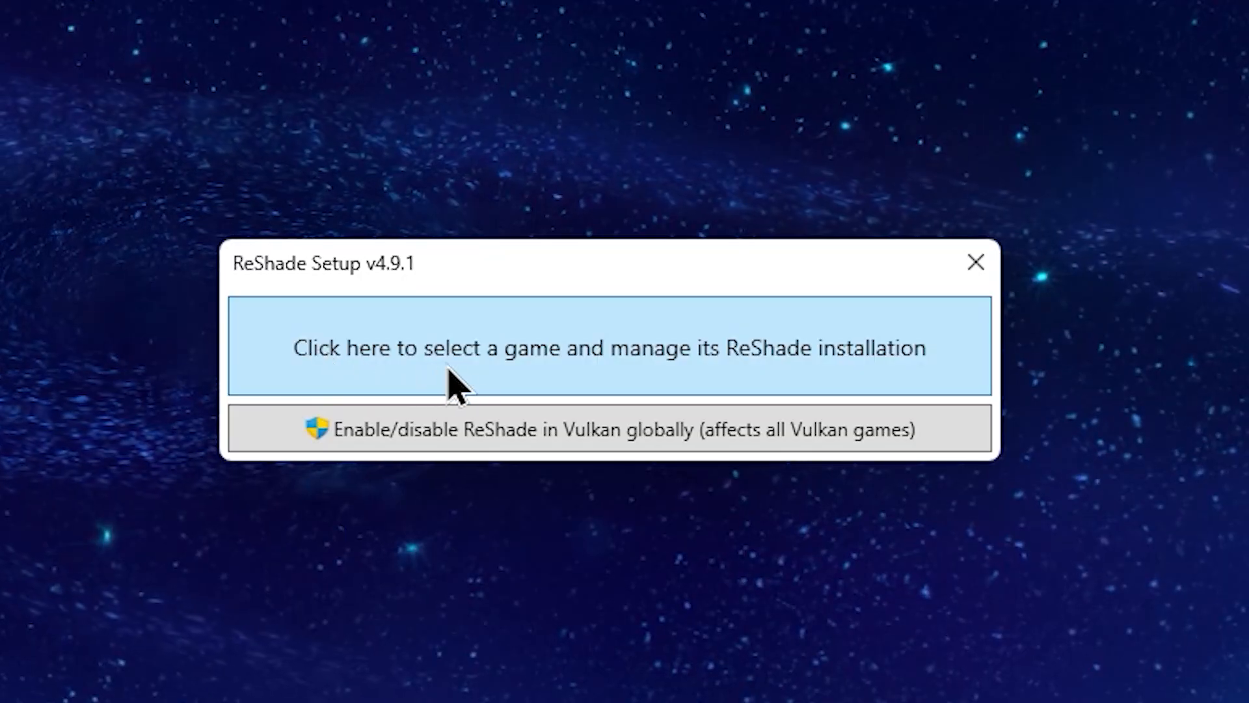
- Open the game selection list in ReShade Setup, enlarge its window and browse for a game executable
click(828, 378)
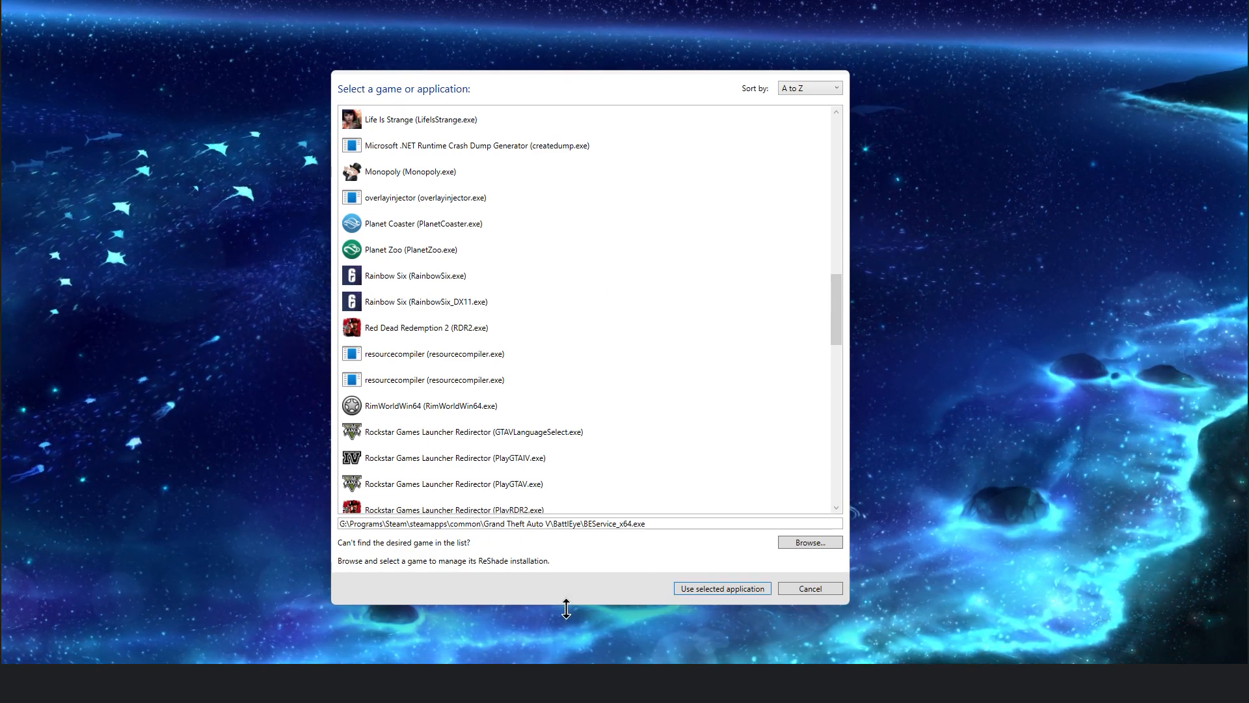
mouse_move(566, 609)
mouse_down()
mouse_move(588, 618)
mouse_move(589, 607)
mouse_up()
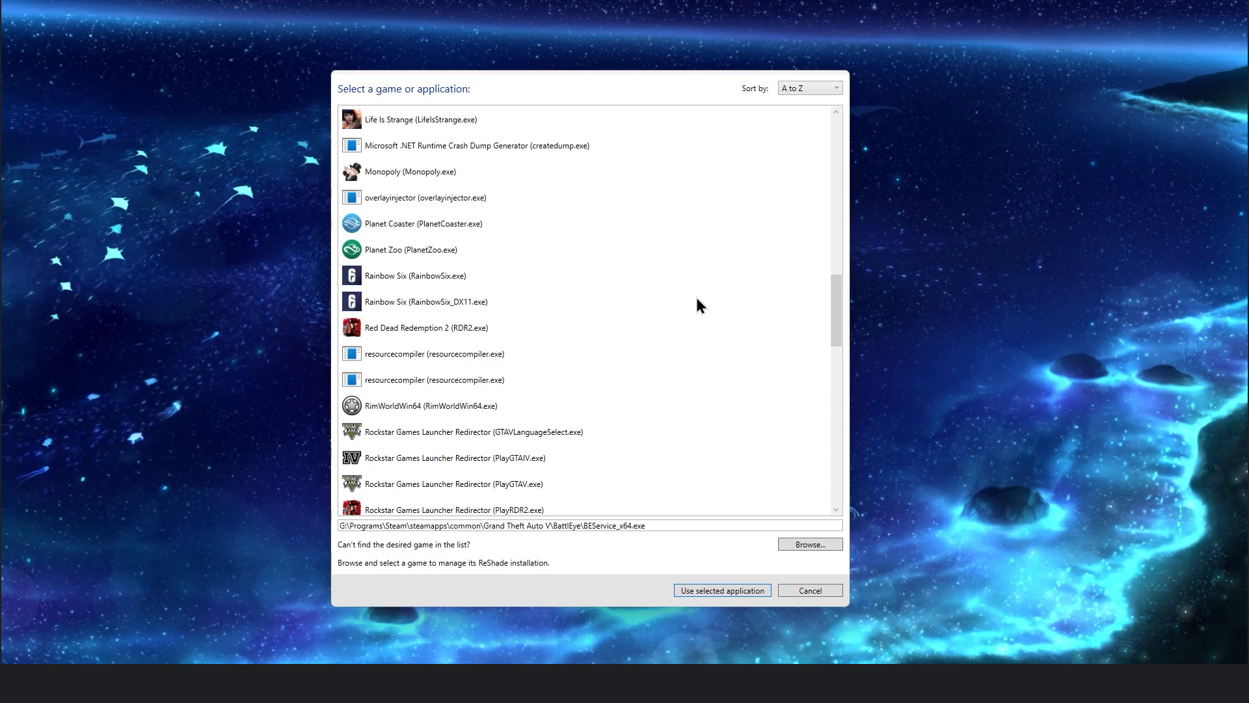
drag(490, 71, 521, 36)
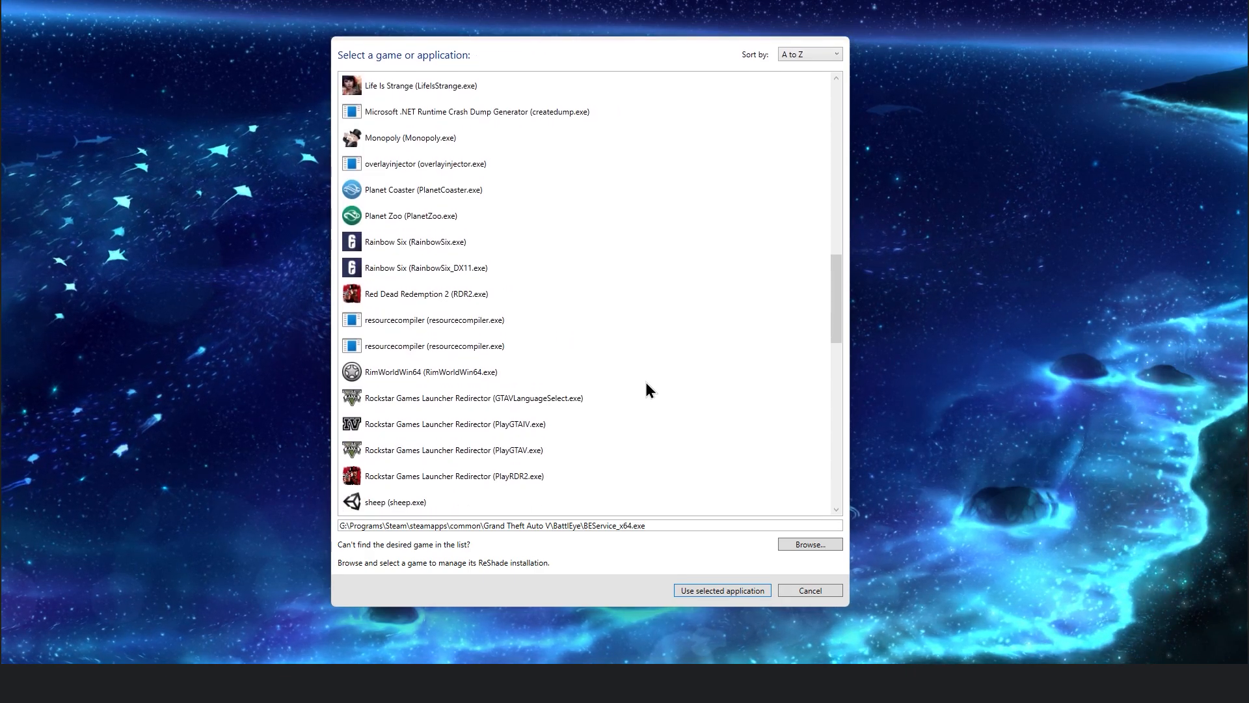
click(811, 544)
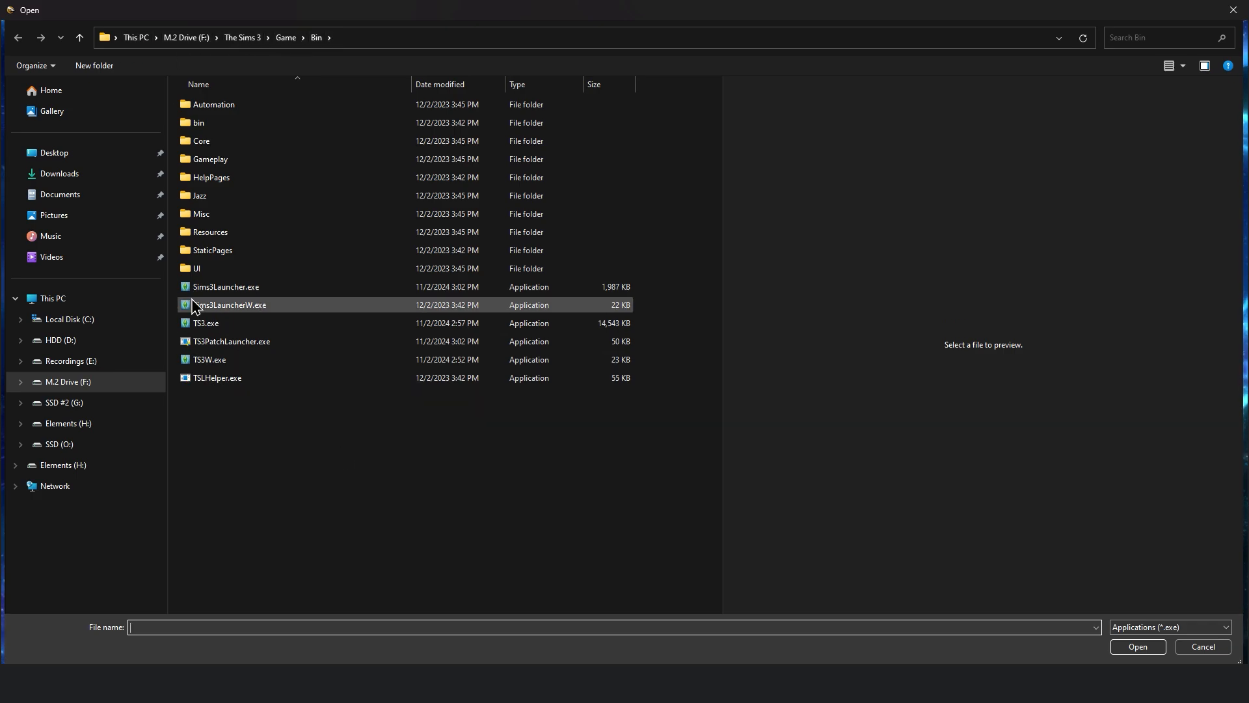
- In the file picker, go to the Desktop folder and open the file location of the The Sims 3 shortcut
click(59, 152)
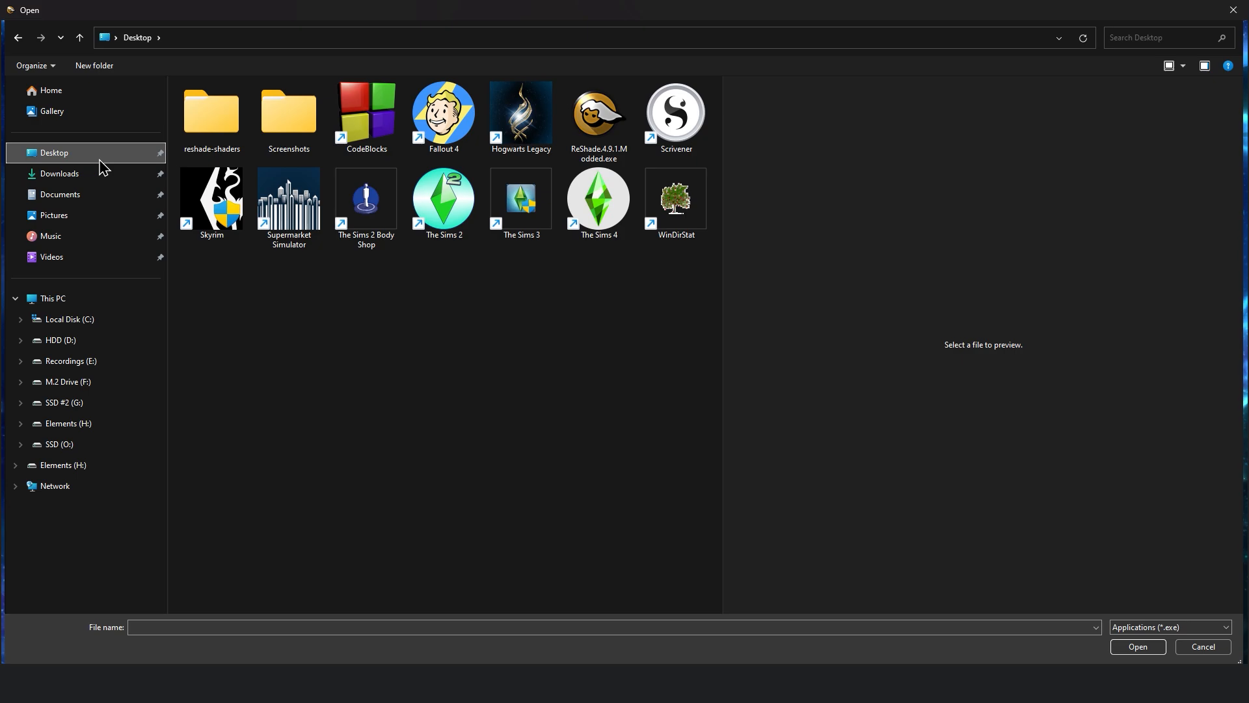
click(532, 239)
right_click(517, 210)
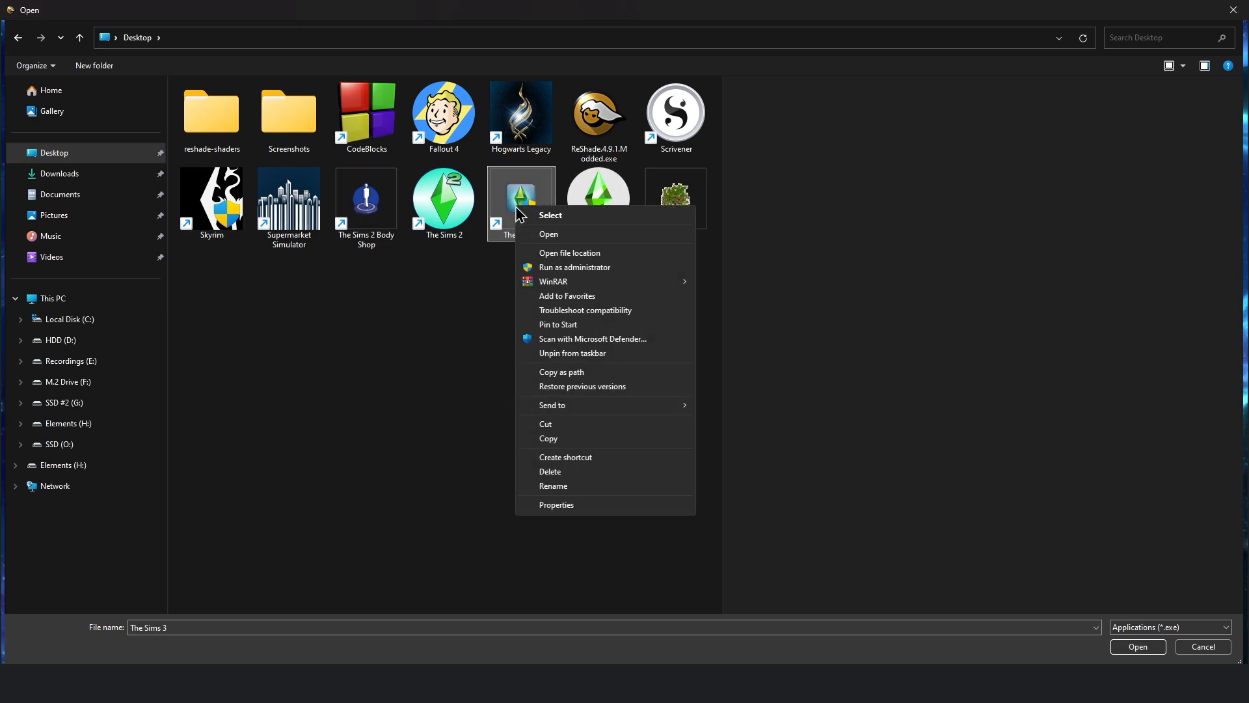
click(583, 255)
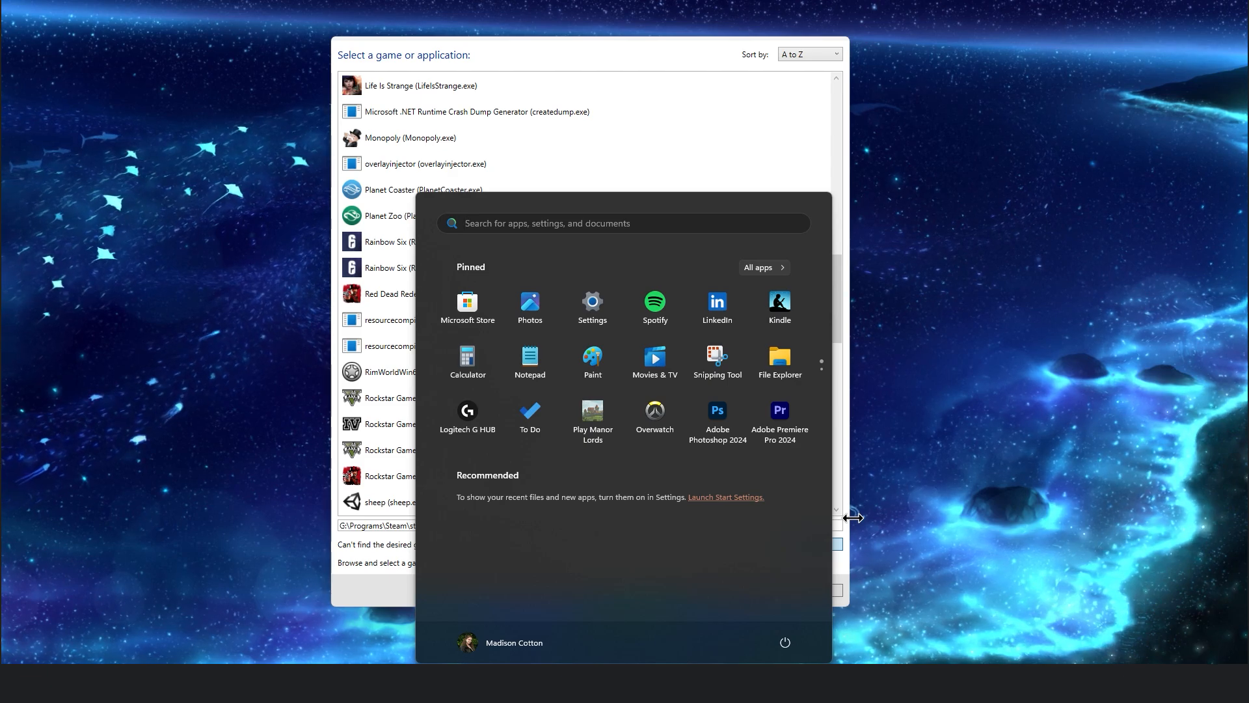
- Search Windows for "the sims 3" and open the The Sims 3 app's file location
text(t)
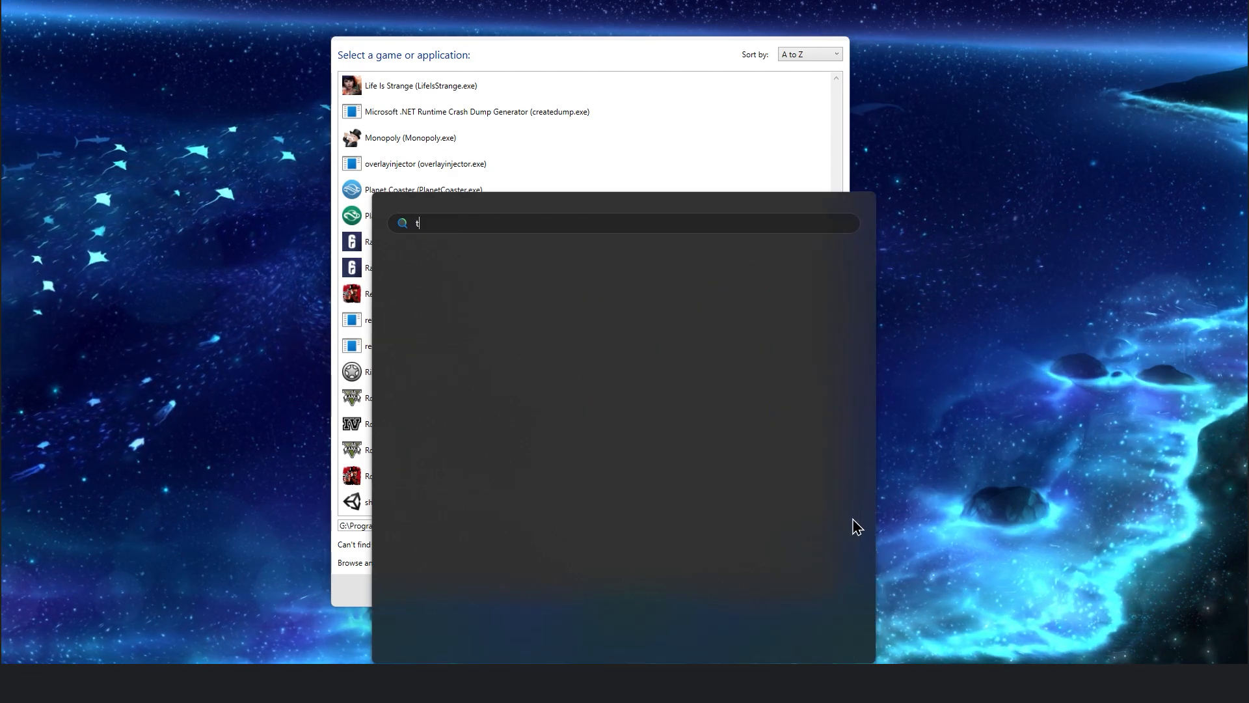
text(he sims 3)
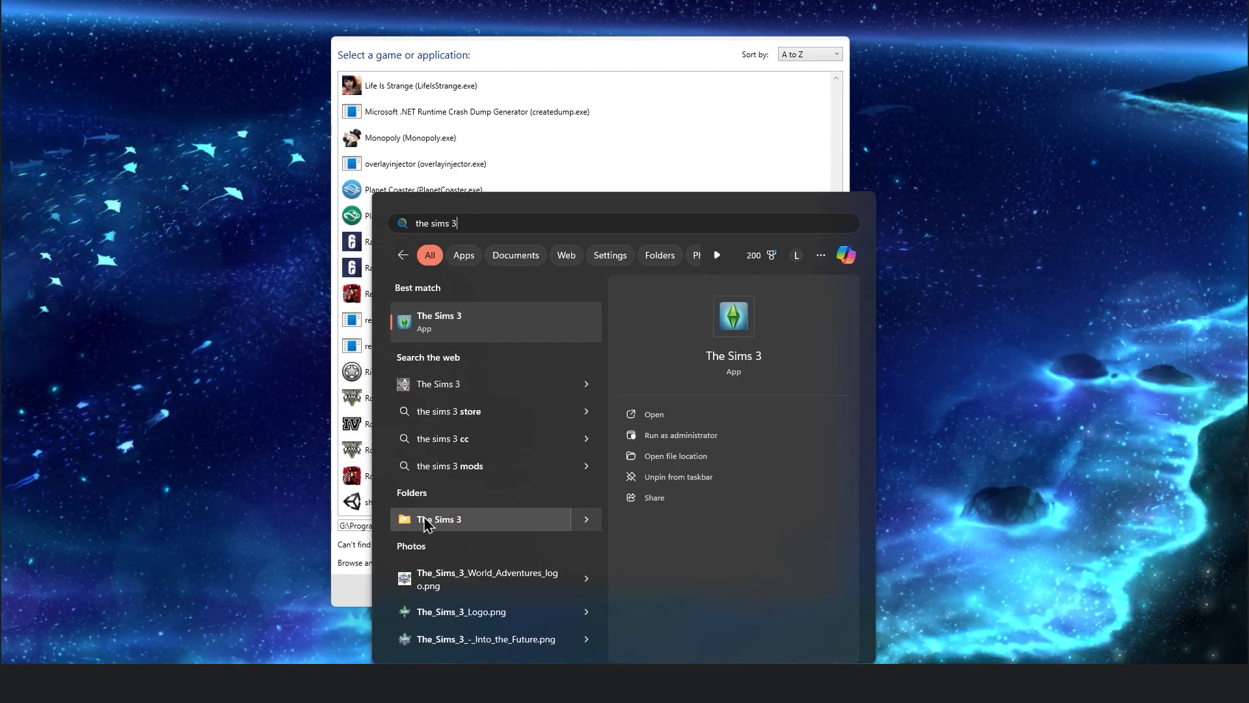
click(676, 456)
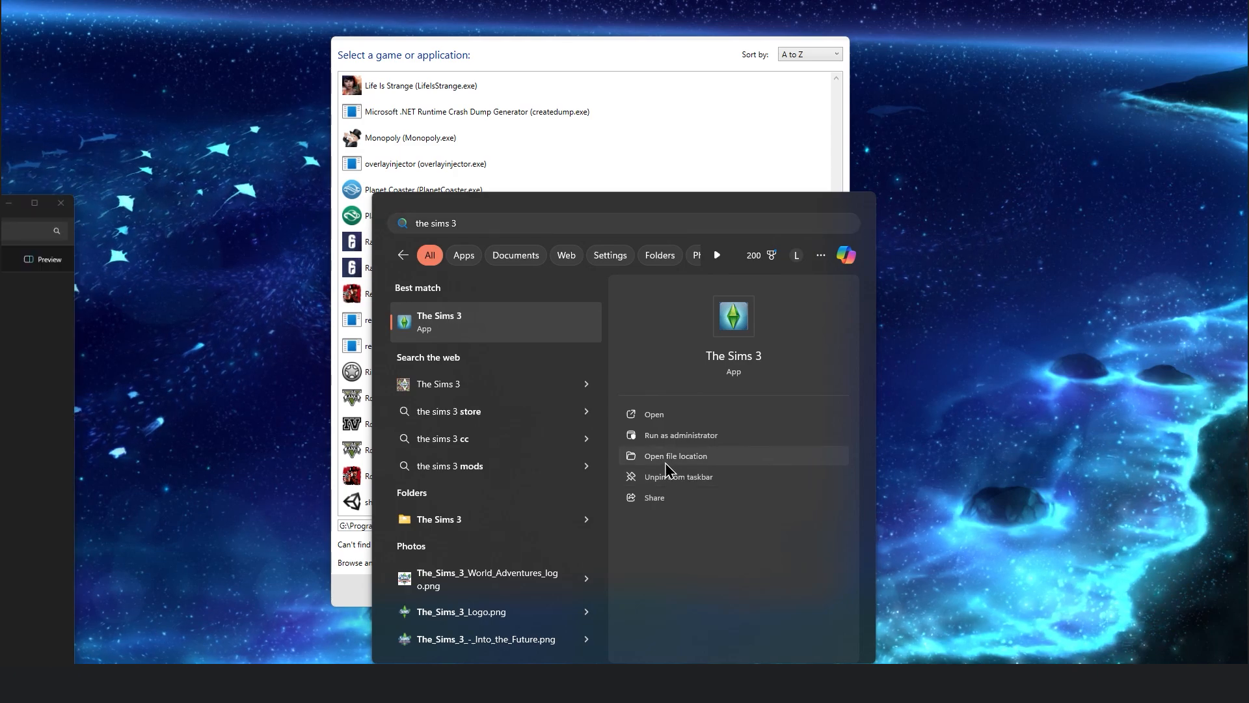
mouse_move(1, 141)
mouse_down()
mouse_move(24, 145)
mouse_move(0, 145)
mouse_up()
drag(1, 13, 194, 45)
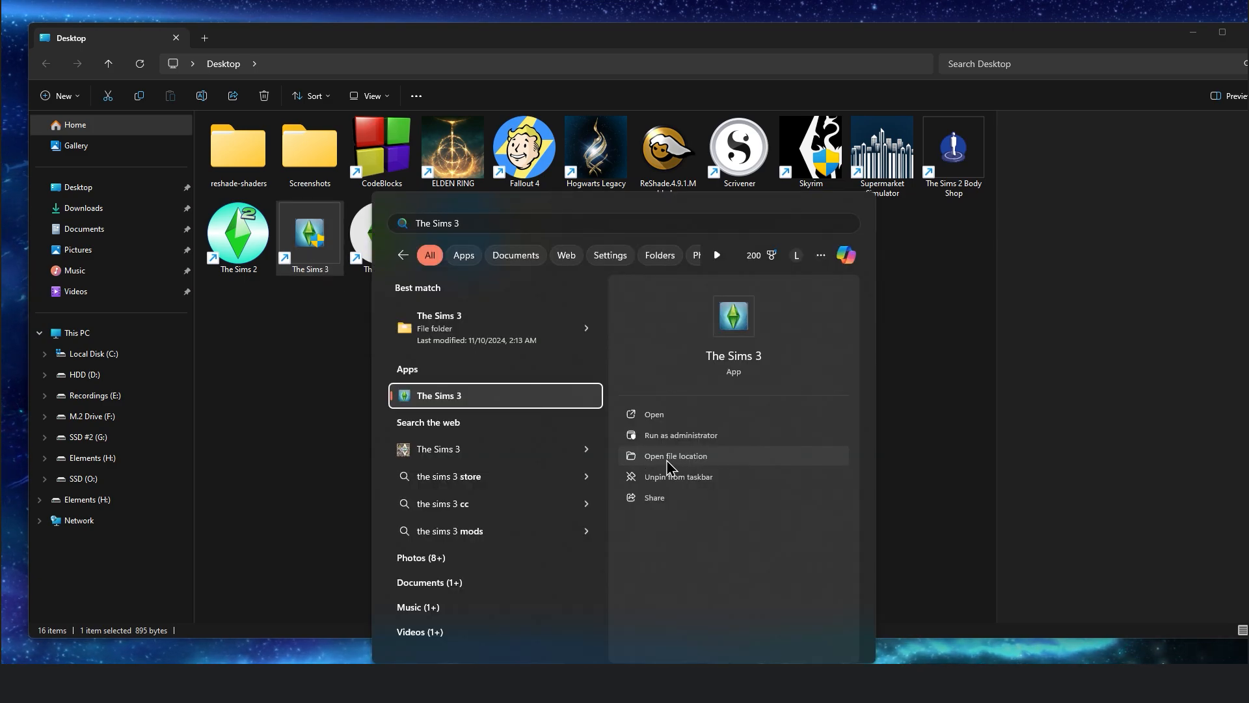
click(699, 464)
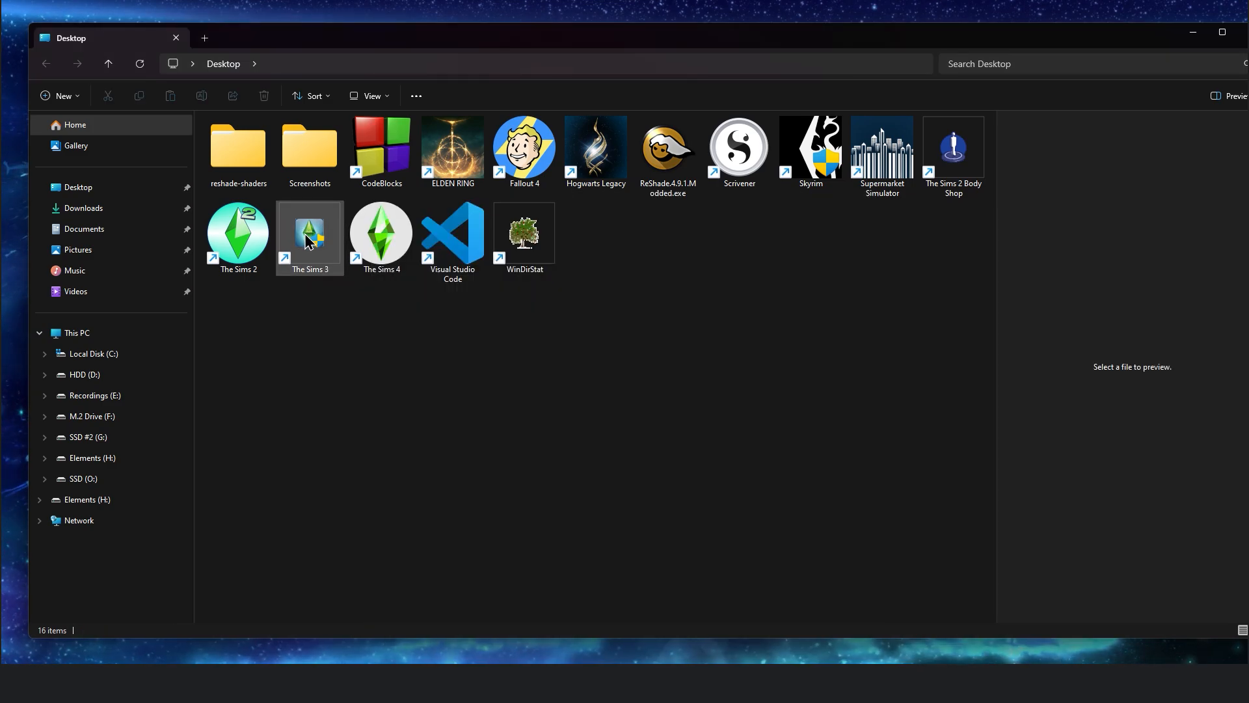
- Open the file location of the Desktop's The Sims 3 shortcut and maximize the File Explorer window
right_click(338, 260)
click(355, 340)
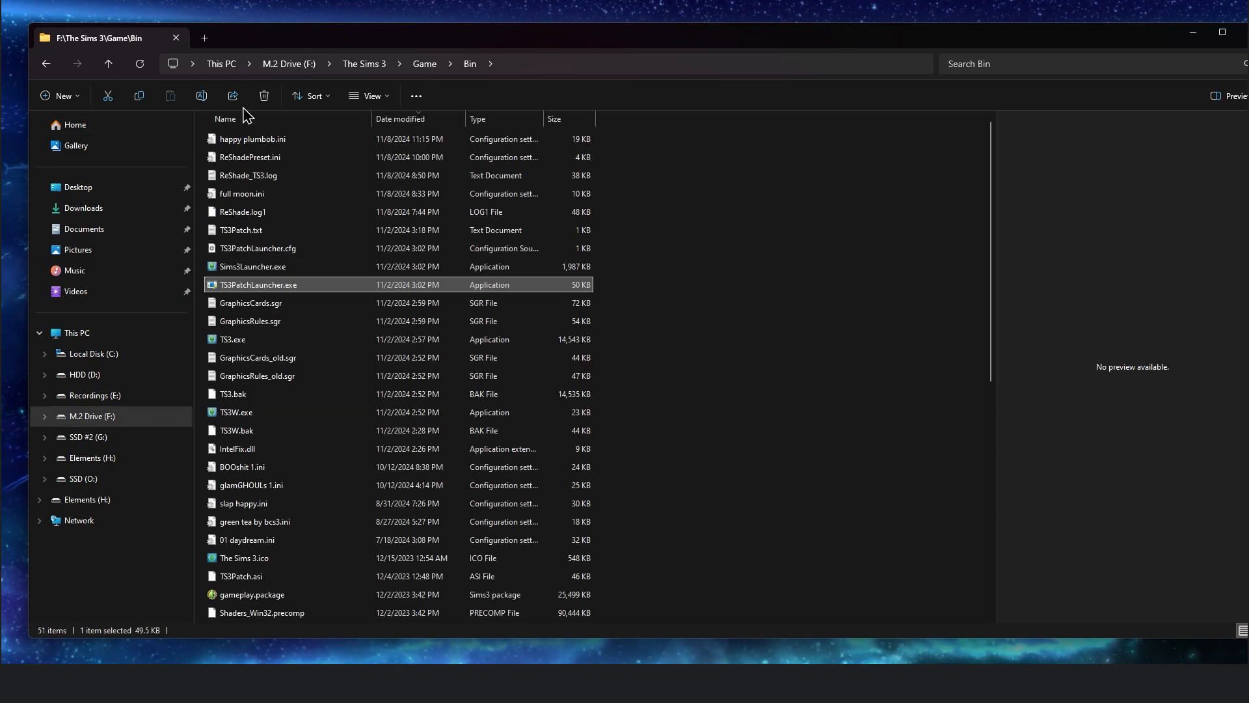
double_click(343, 47)
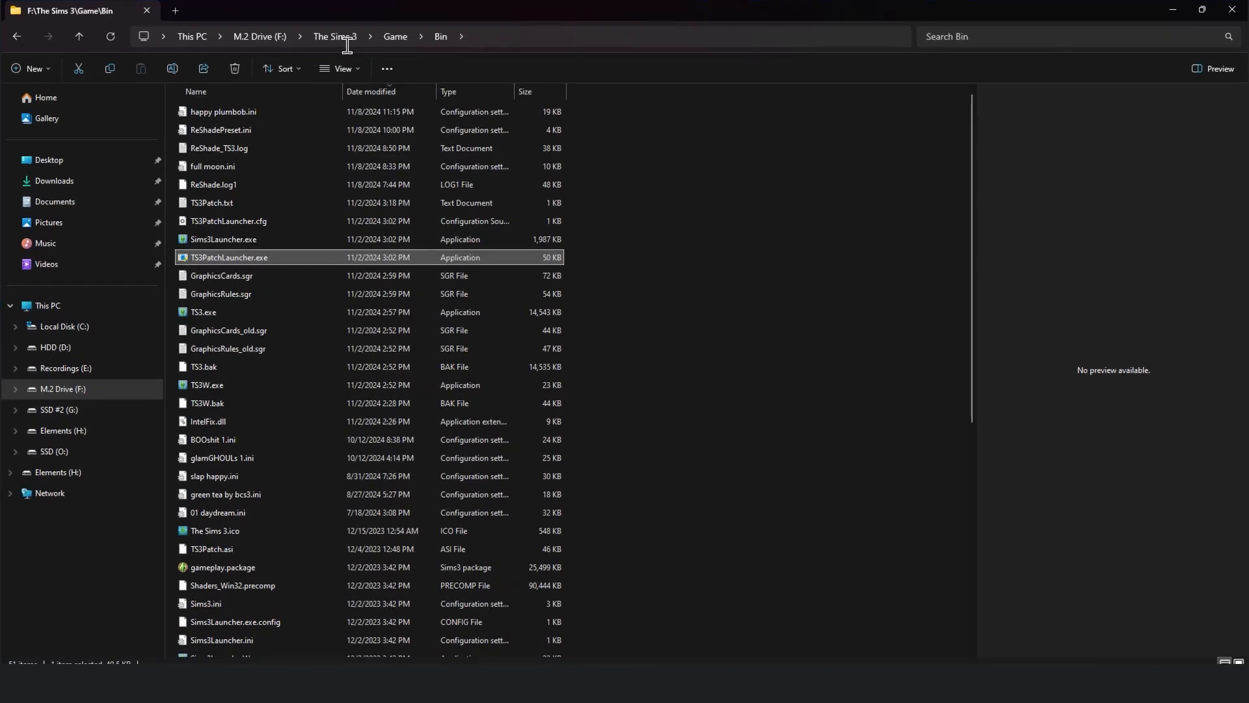
- Copy the folder path of The Sims 3's Bin folder from File Explorer
click(481, 43)
drag(255, 37, 136, 36)
right_click(153, 39)
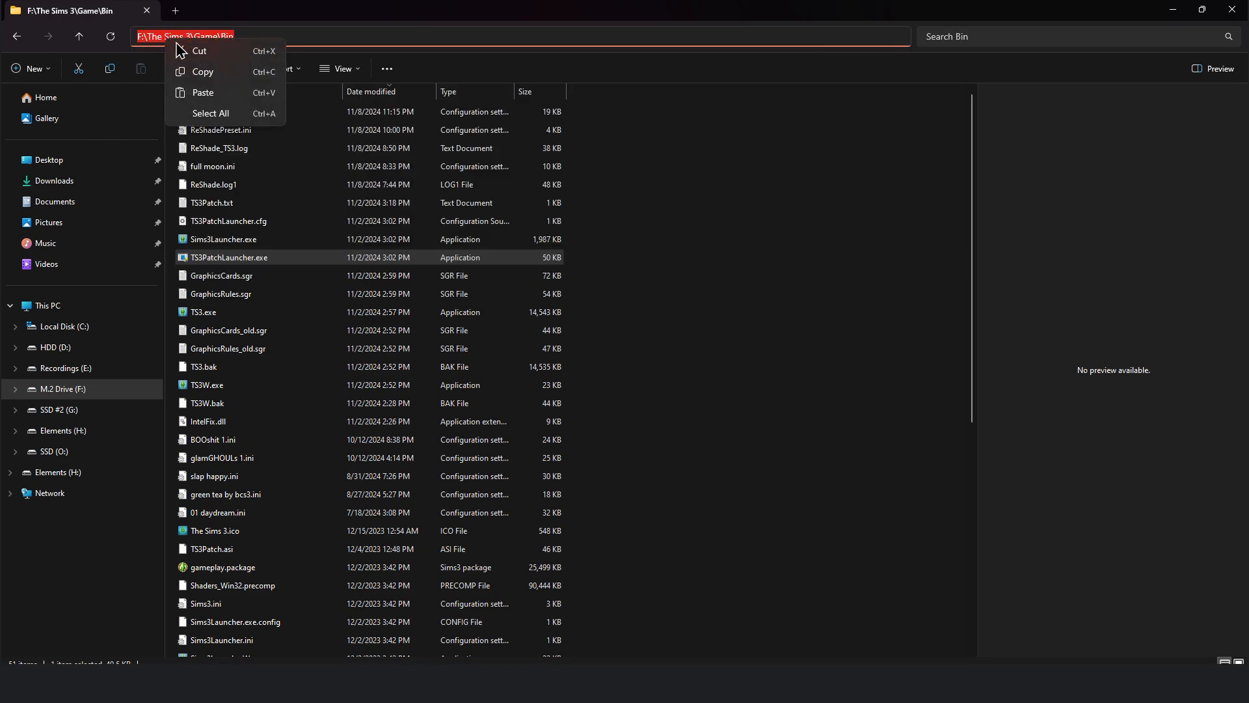
click(201, 70)
- Switch to the ReShade Setup file picker and go to the copied path F:\The Sims 3\Game\Bin
key(alt+Tab)
click(807, 544)
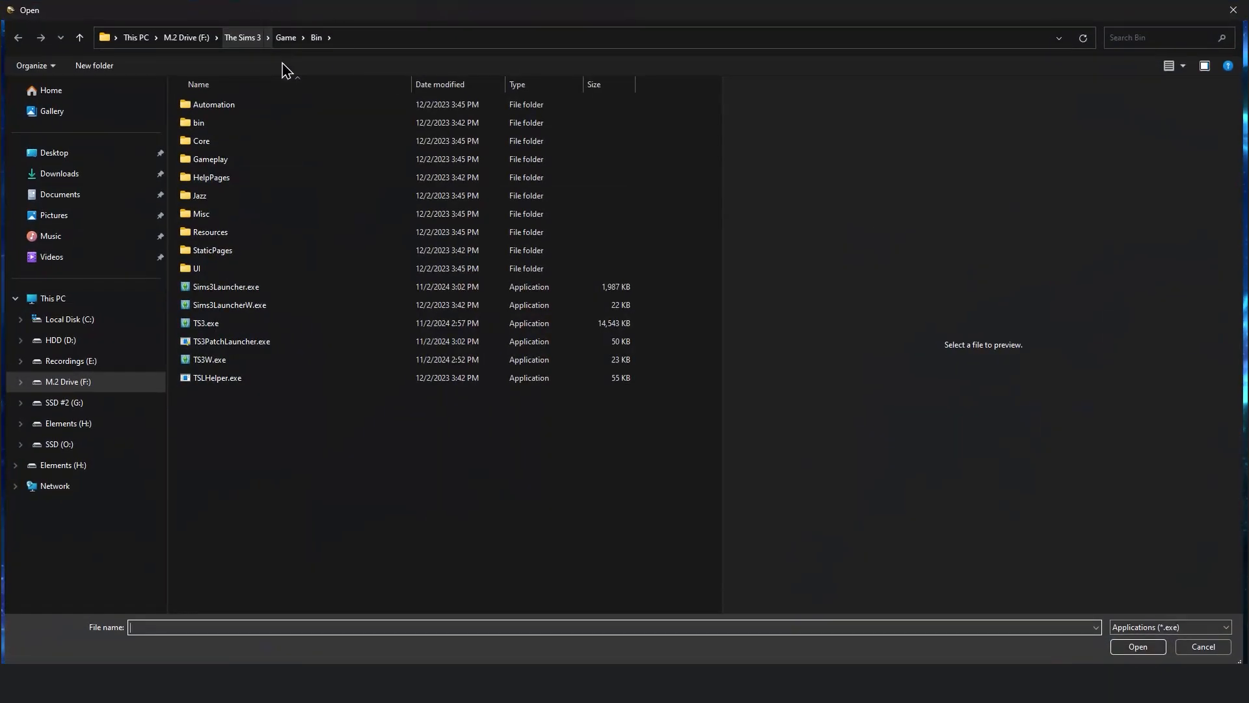
click(350, 37)
key(ctrl+v)
key(Return)
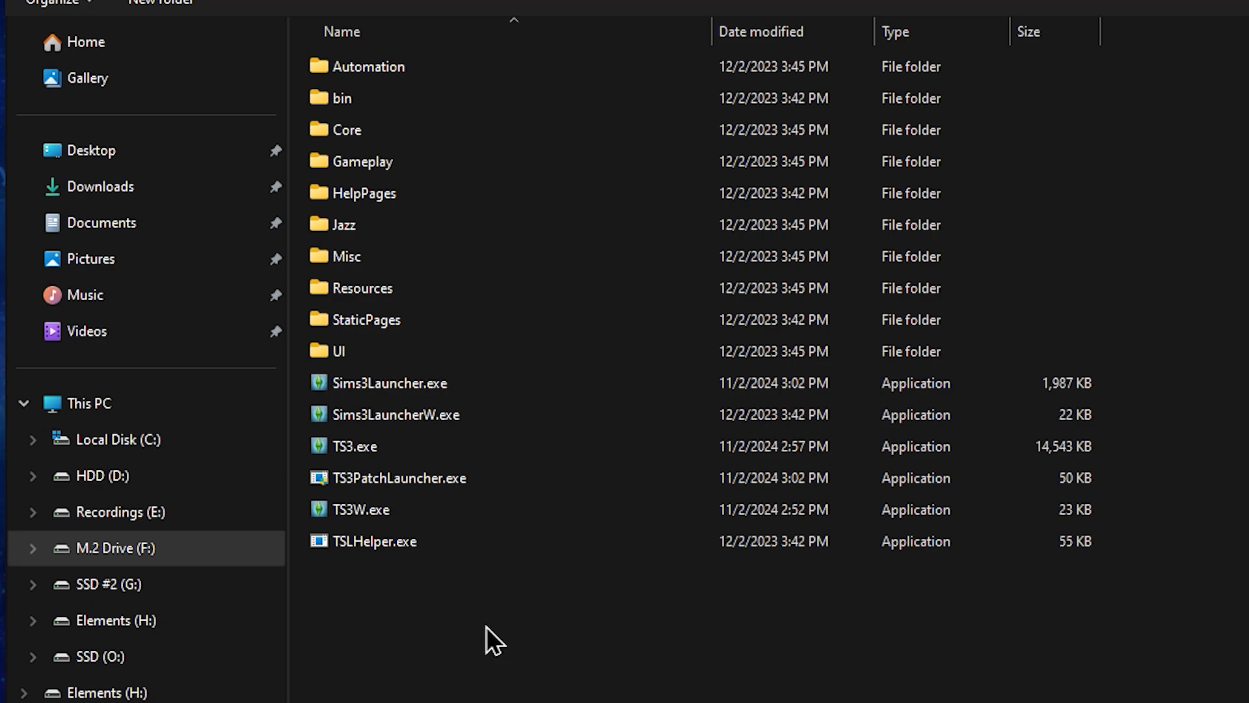
click(338, 419)
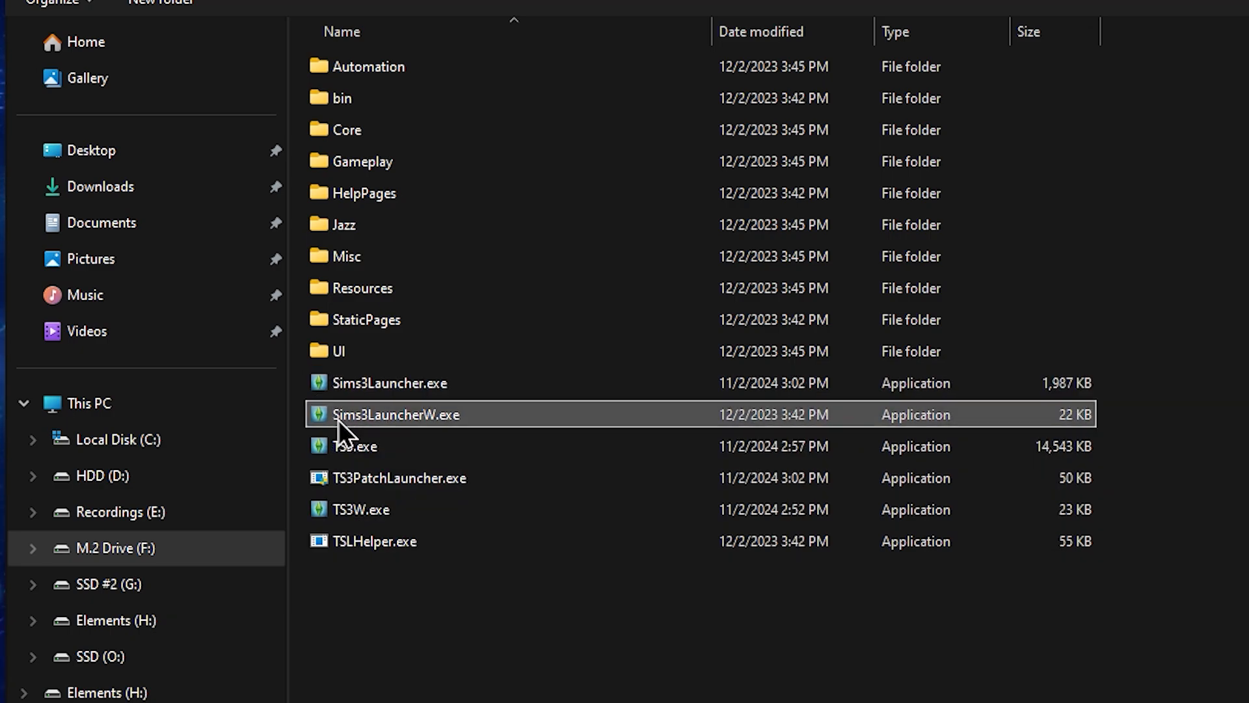
mouse_move(368, 452)
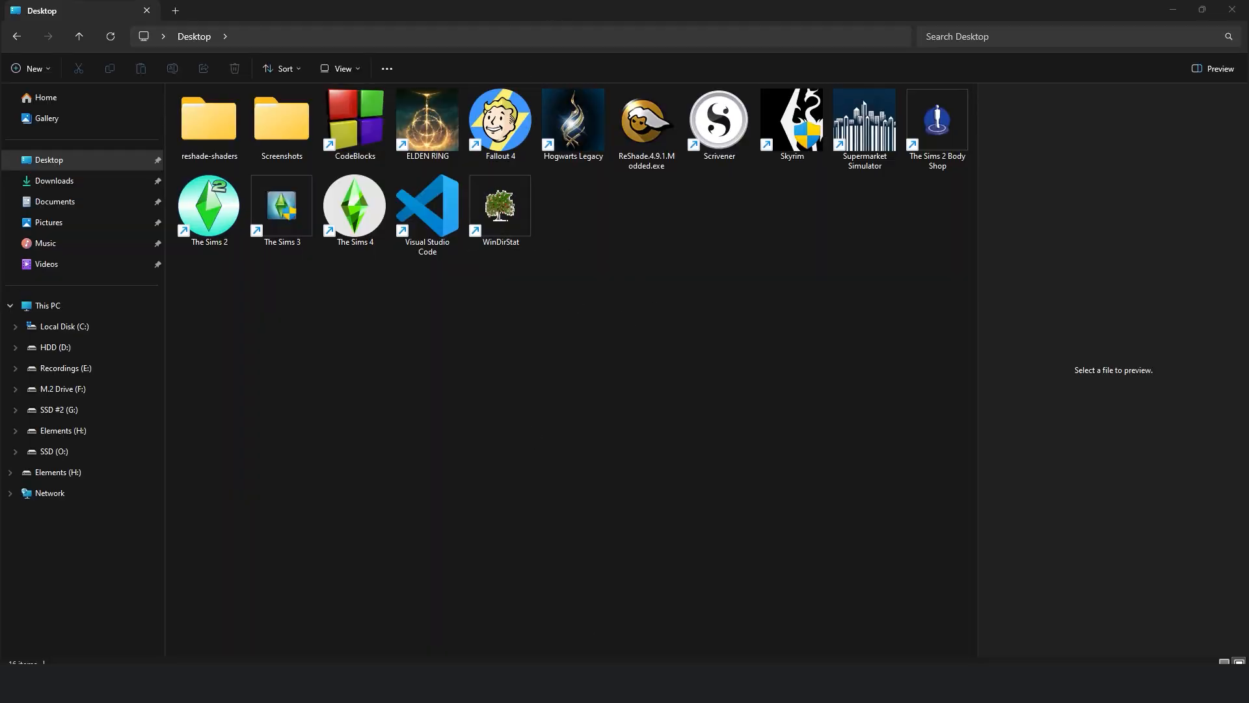
- In File Explorer's Desktop folder, open the view options for showing additional items
mouse_move(509, 683)
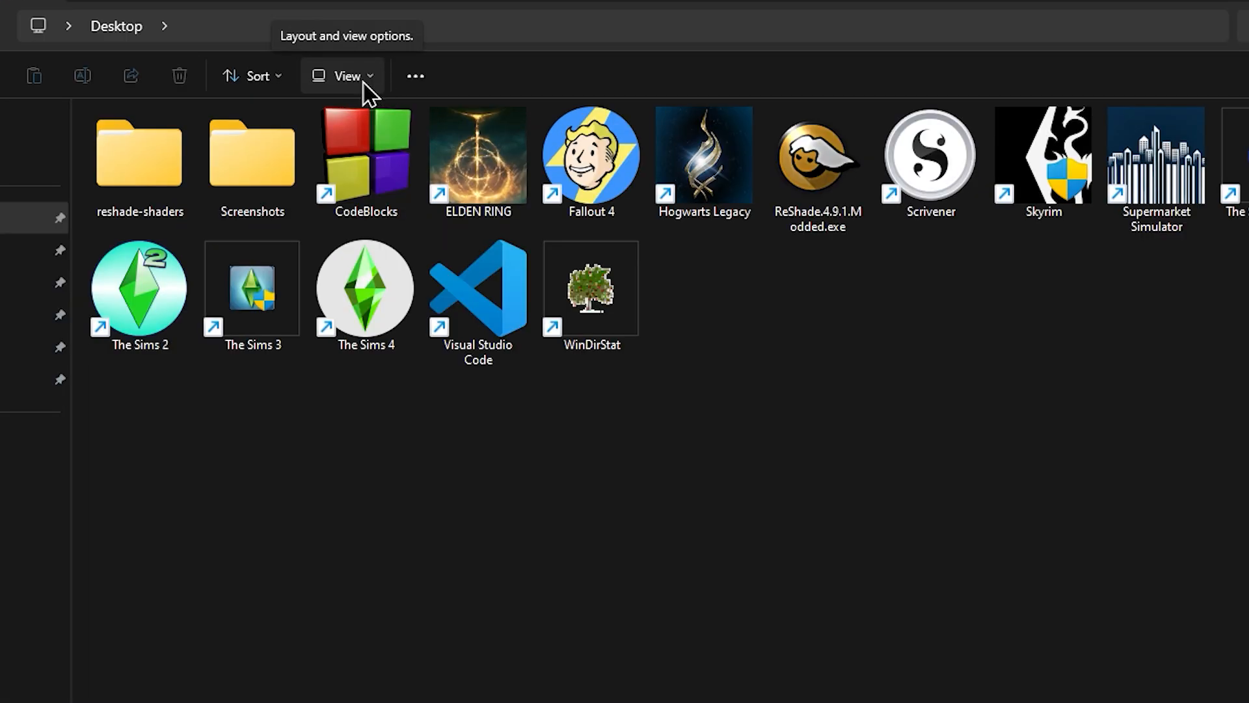
click(356, 81)
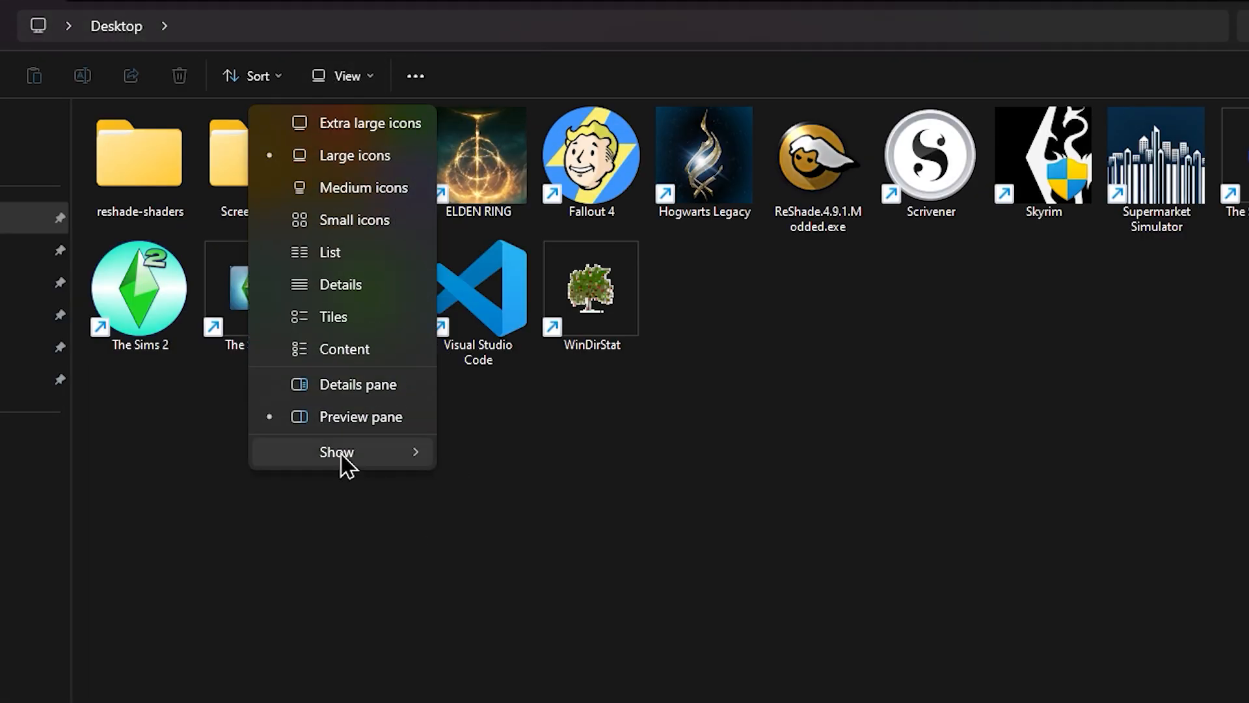
mouse_move(341, 452)
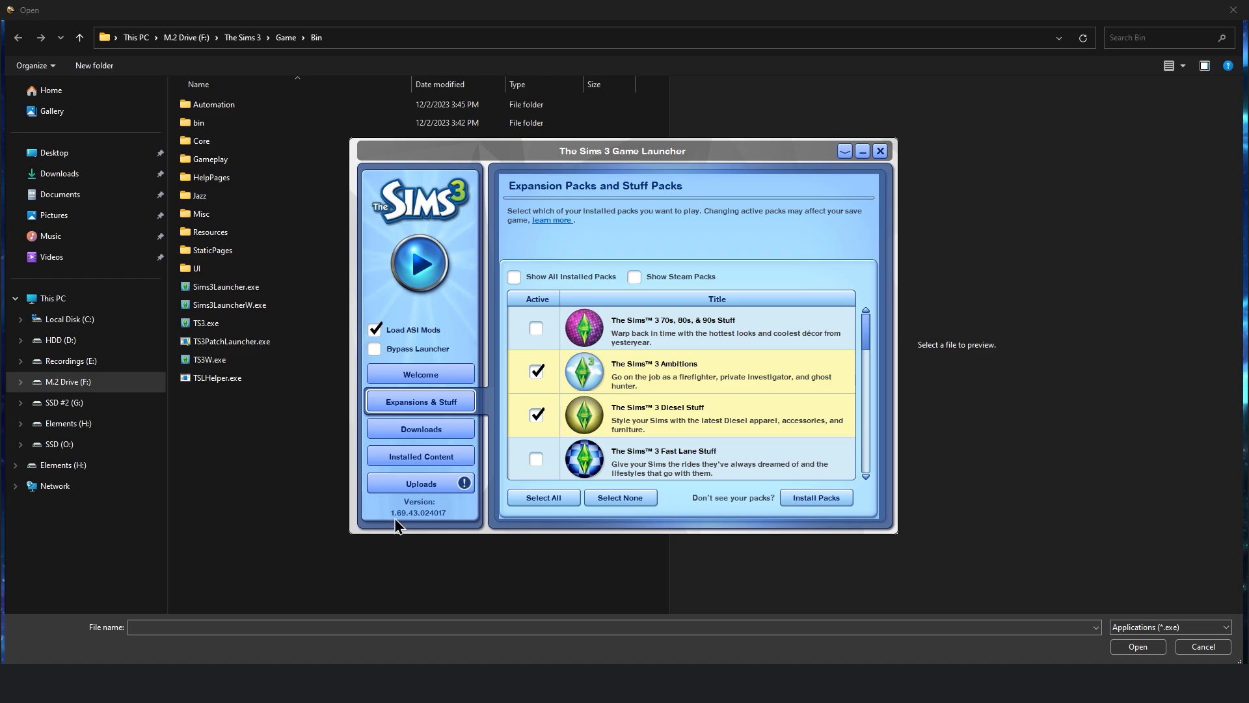
- Return to the file picker, compare TS3W.exe with TS3.exe and select TS3.exe as the game executable
click(618, 555)
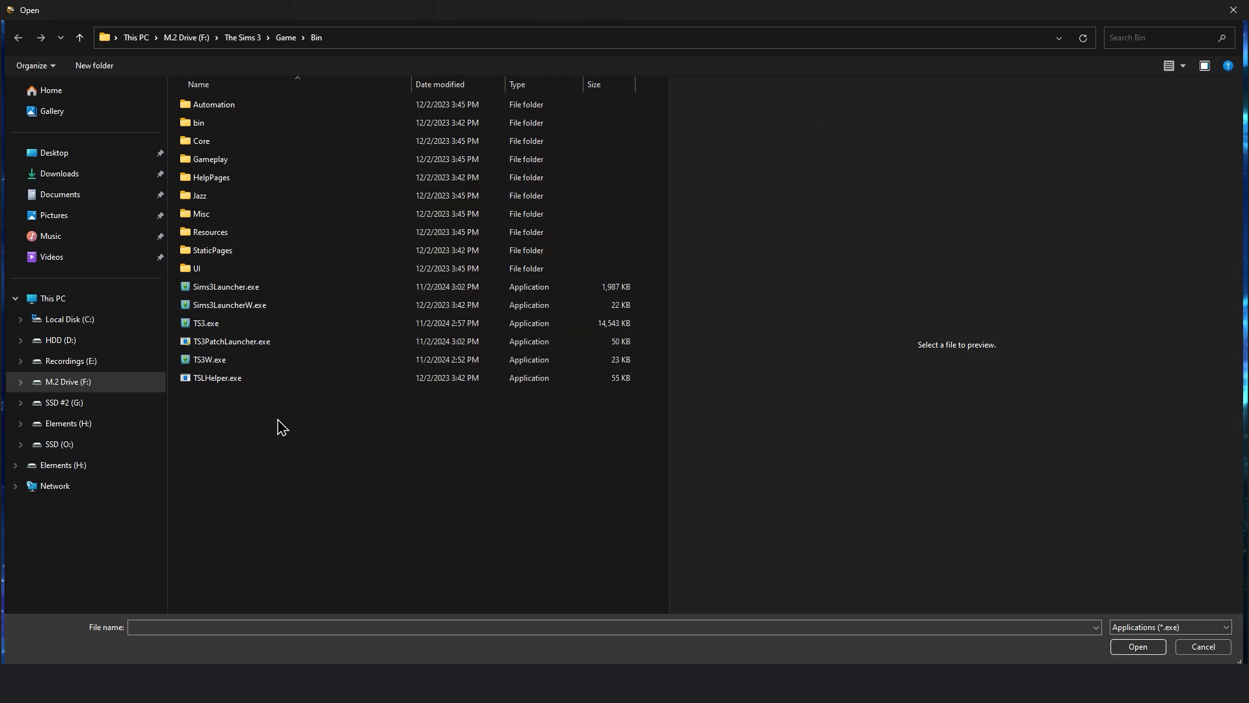
click(216, 364)
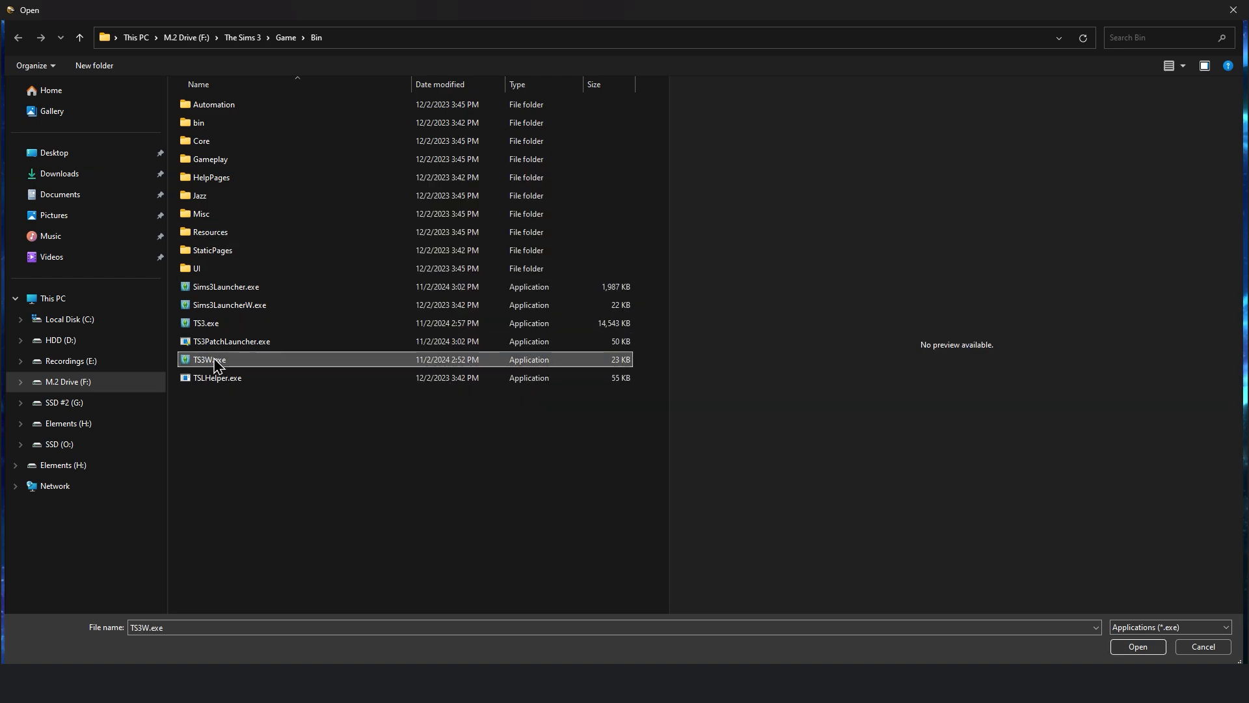
click(215, 325)
click(218, 368)
click(215, 326)
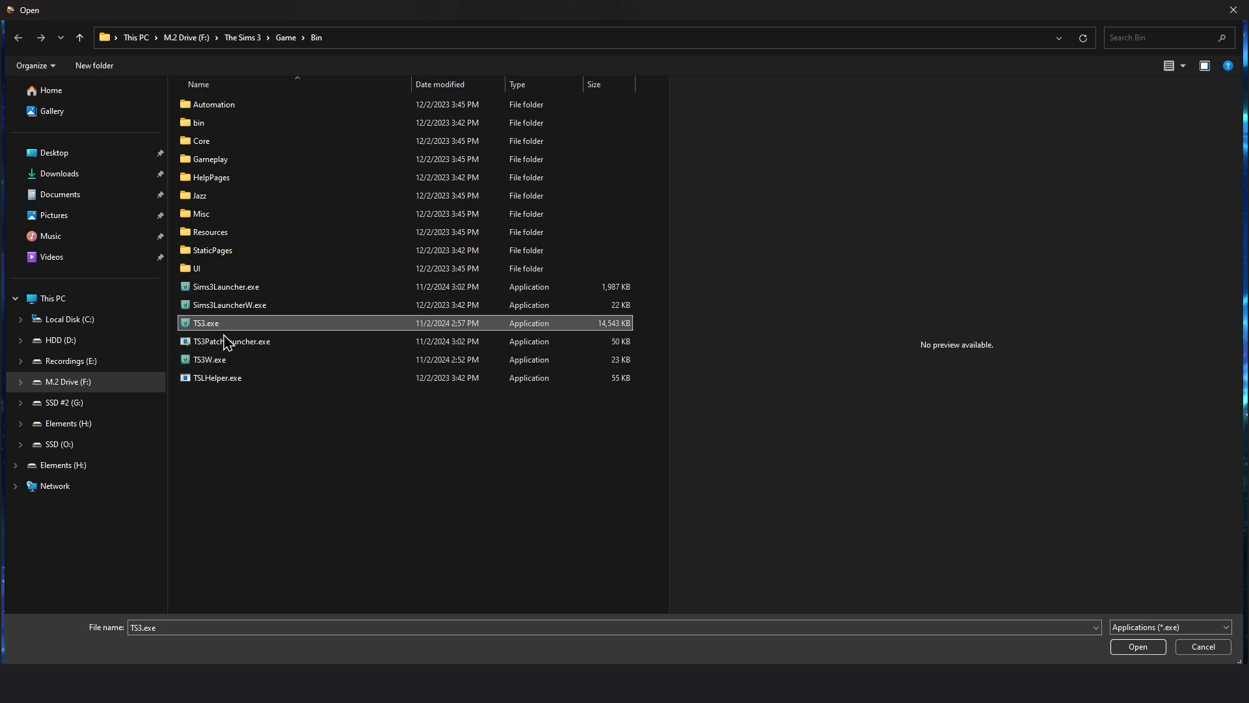
click(231, 365)
click(215, 329)
click(296, 365)
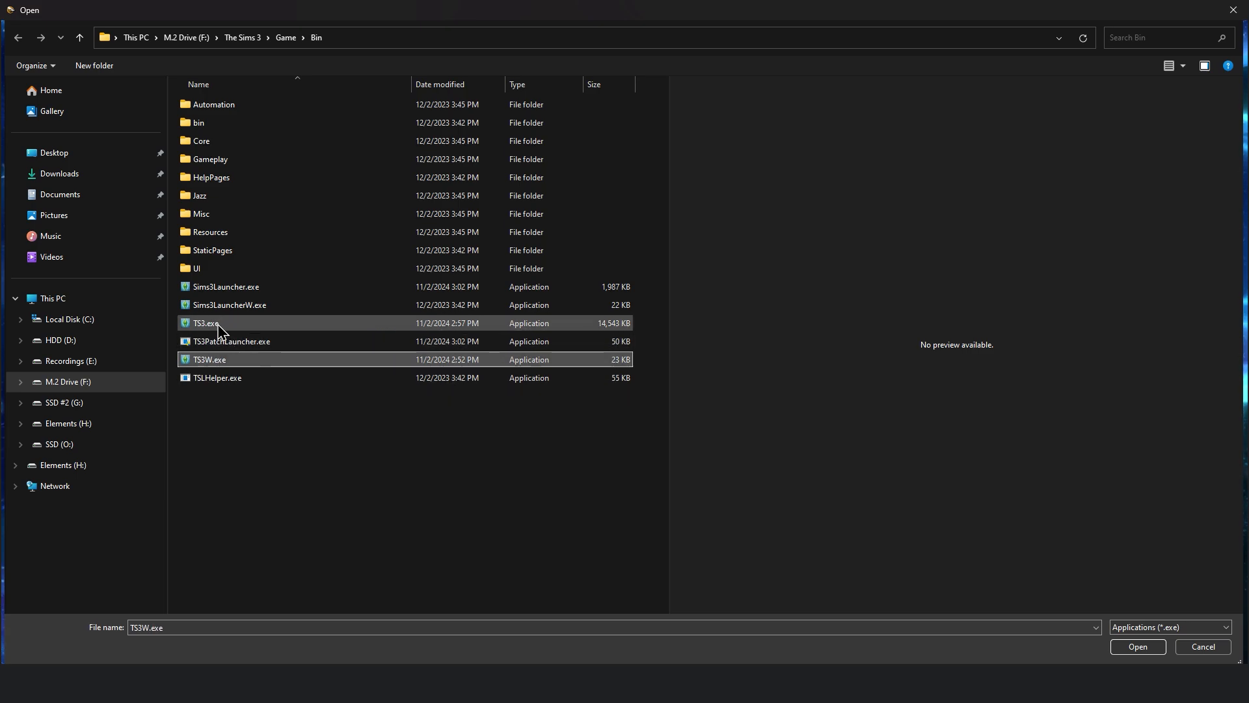
click(219, 325)
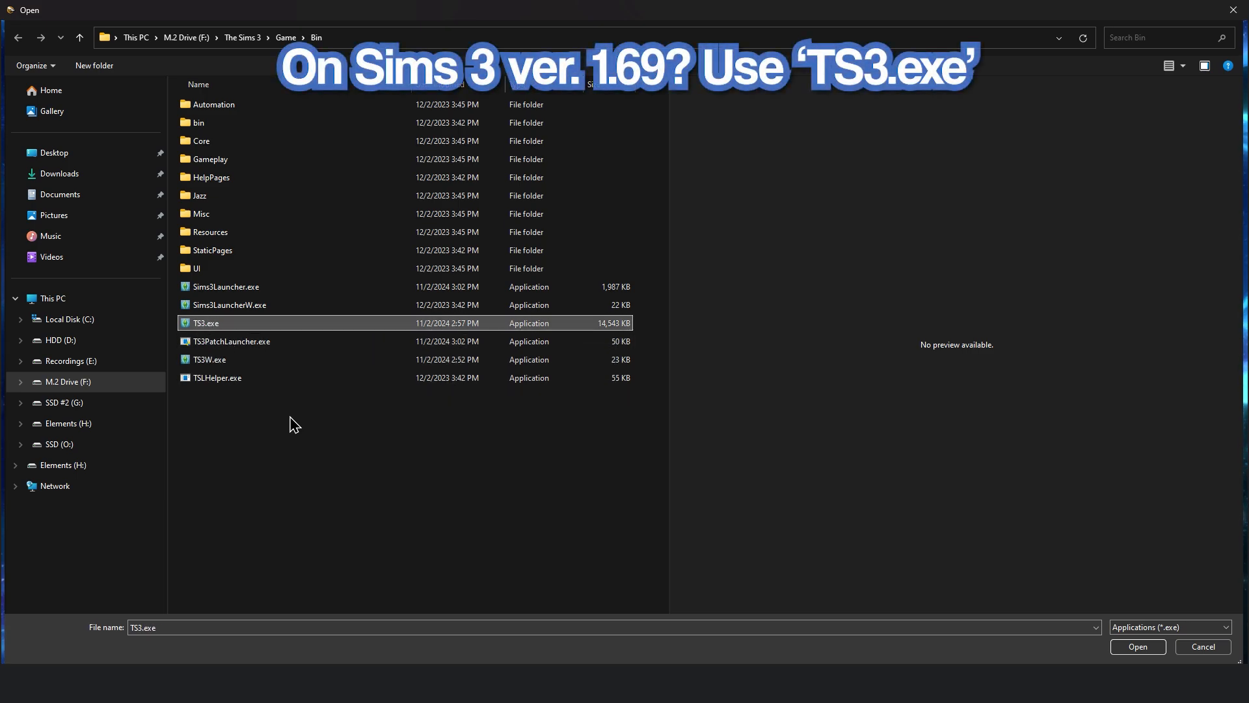
click(197, 364)
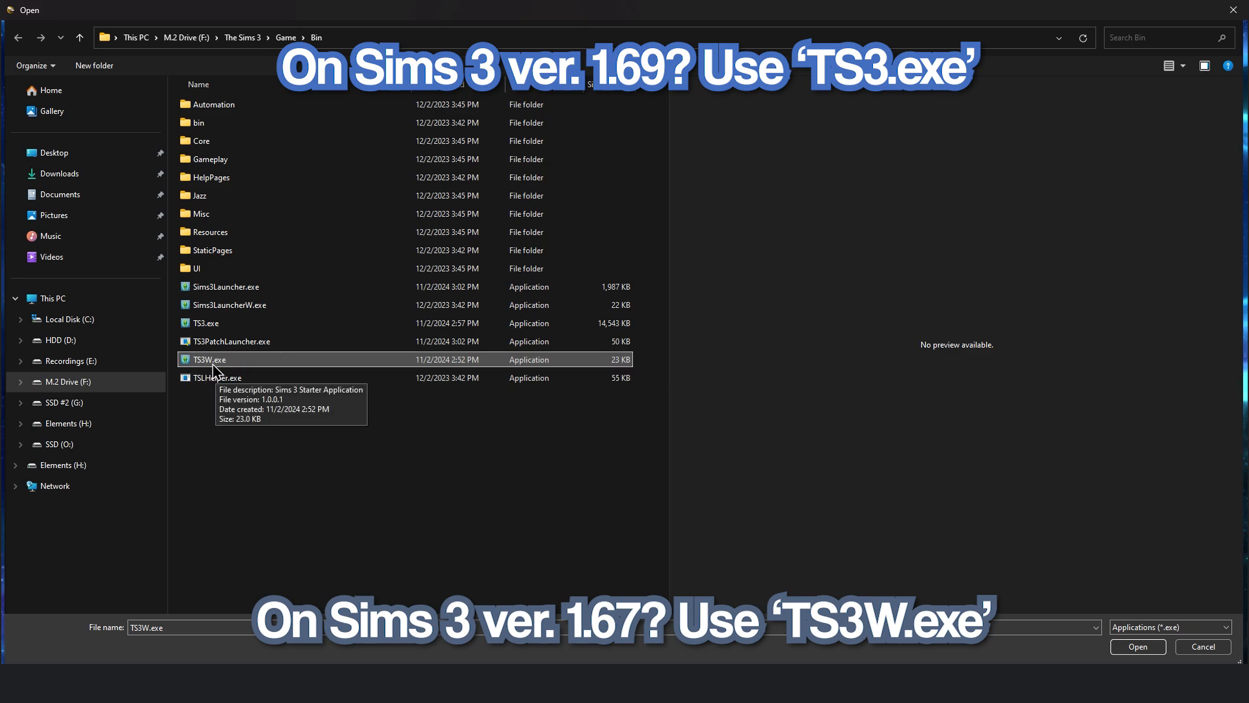
click(203, 328)
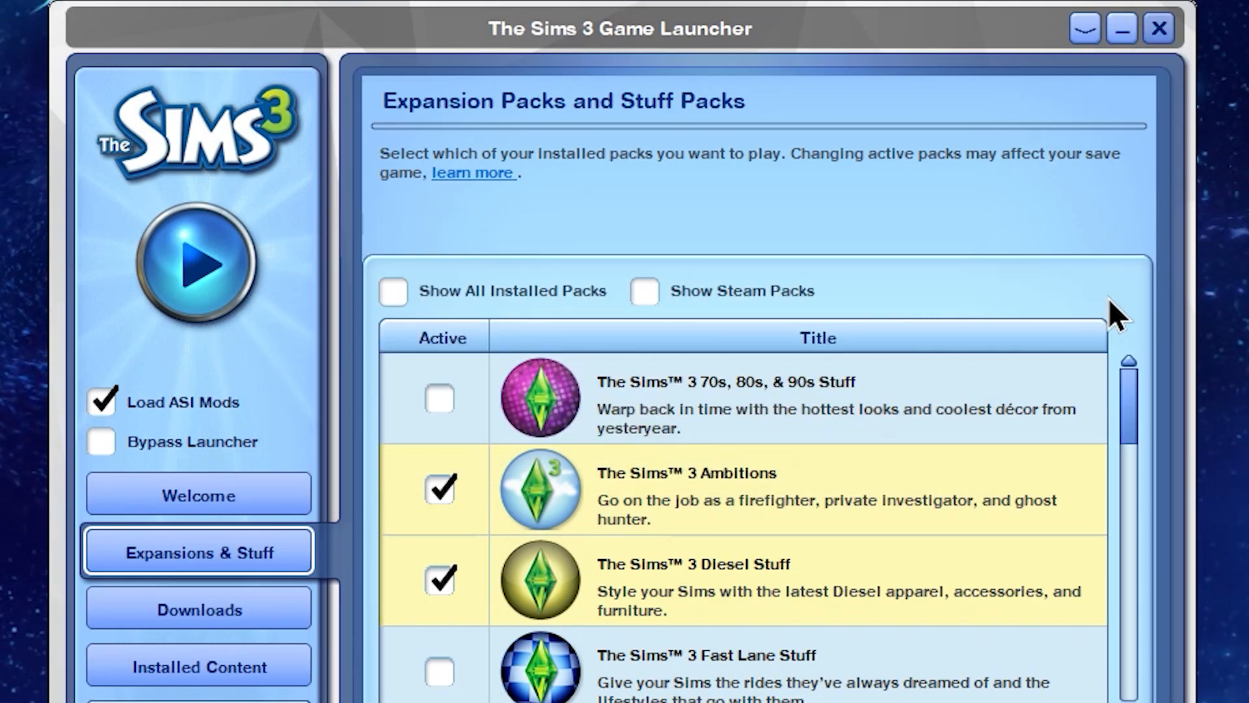
- Close The Sims 3 Game Launcher and choose Direct3D 9 as the rendering API for Sims 3
click(1160, 28)
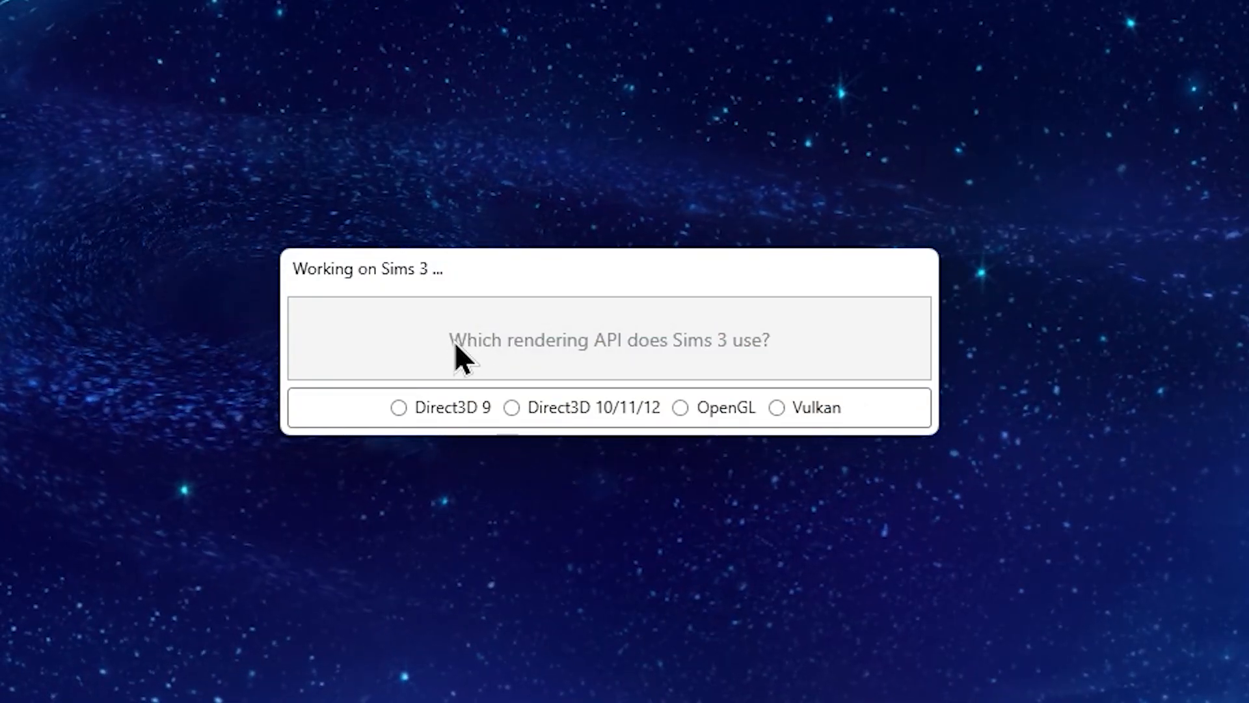
click(399, 408)
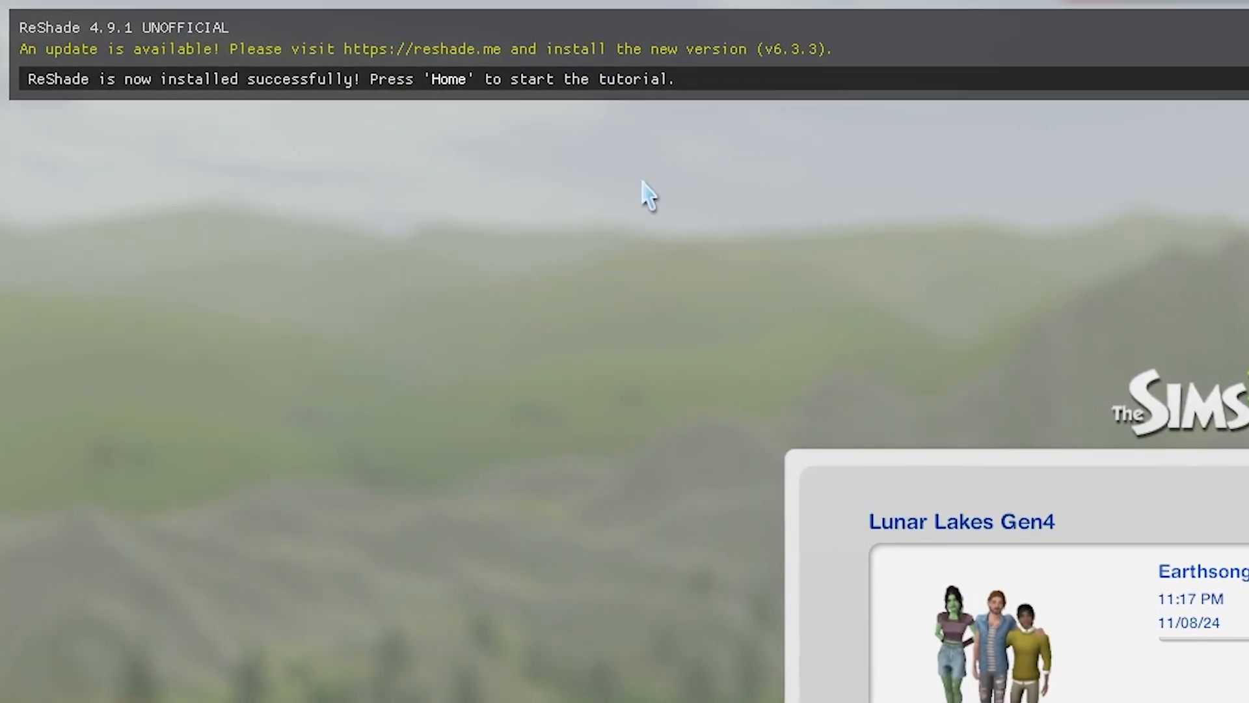
- Search Windows for the On-Screen Keyboard, open it and use its Home key to call up ReShade in the game
key(Home)
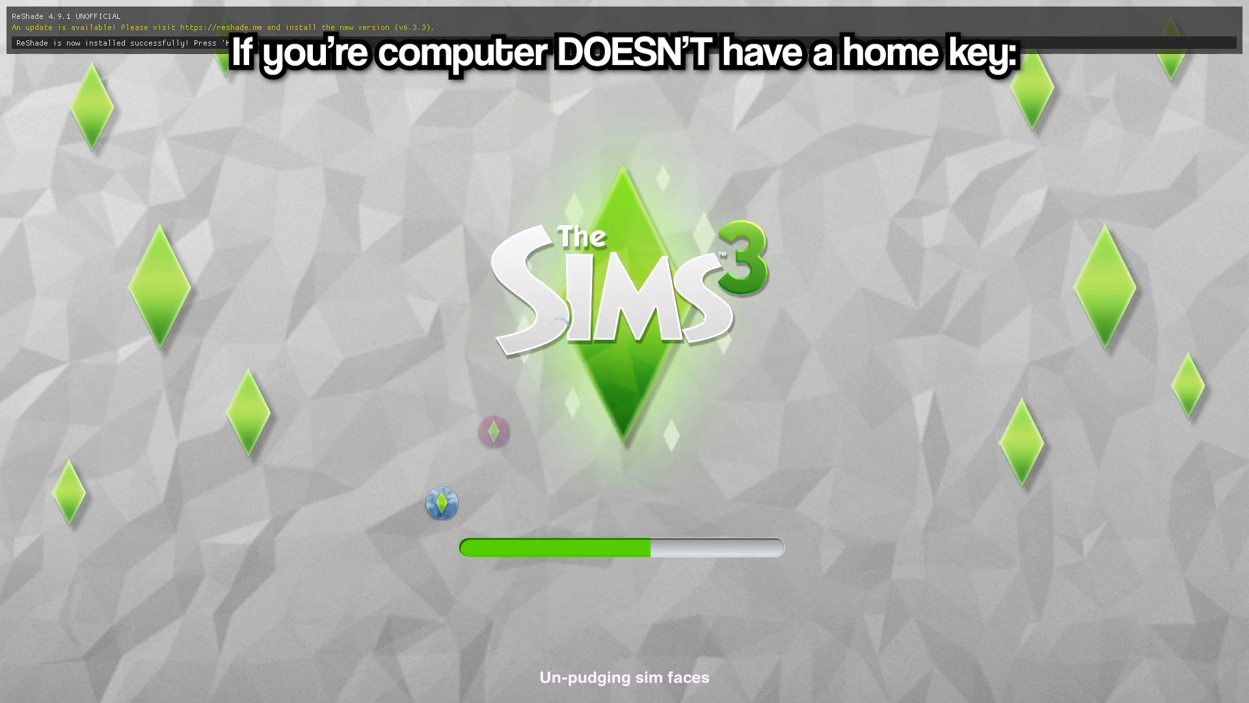
key(super)
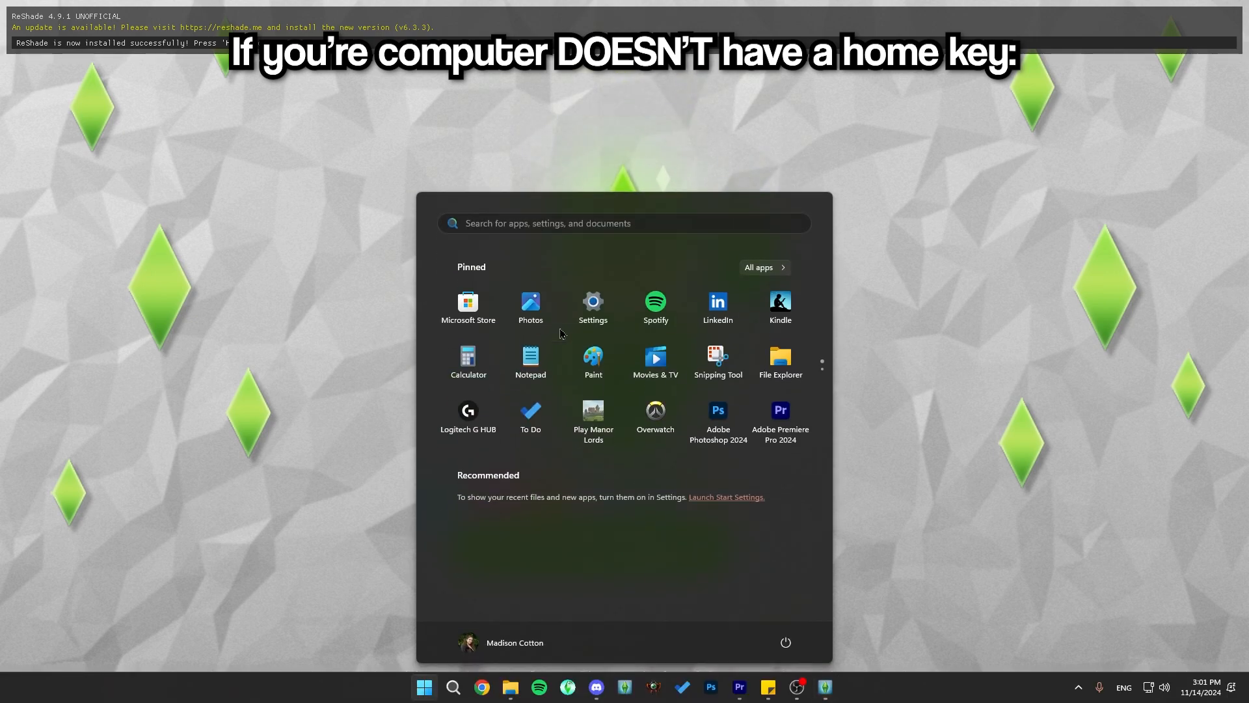
text(on)
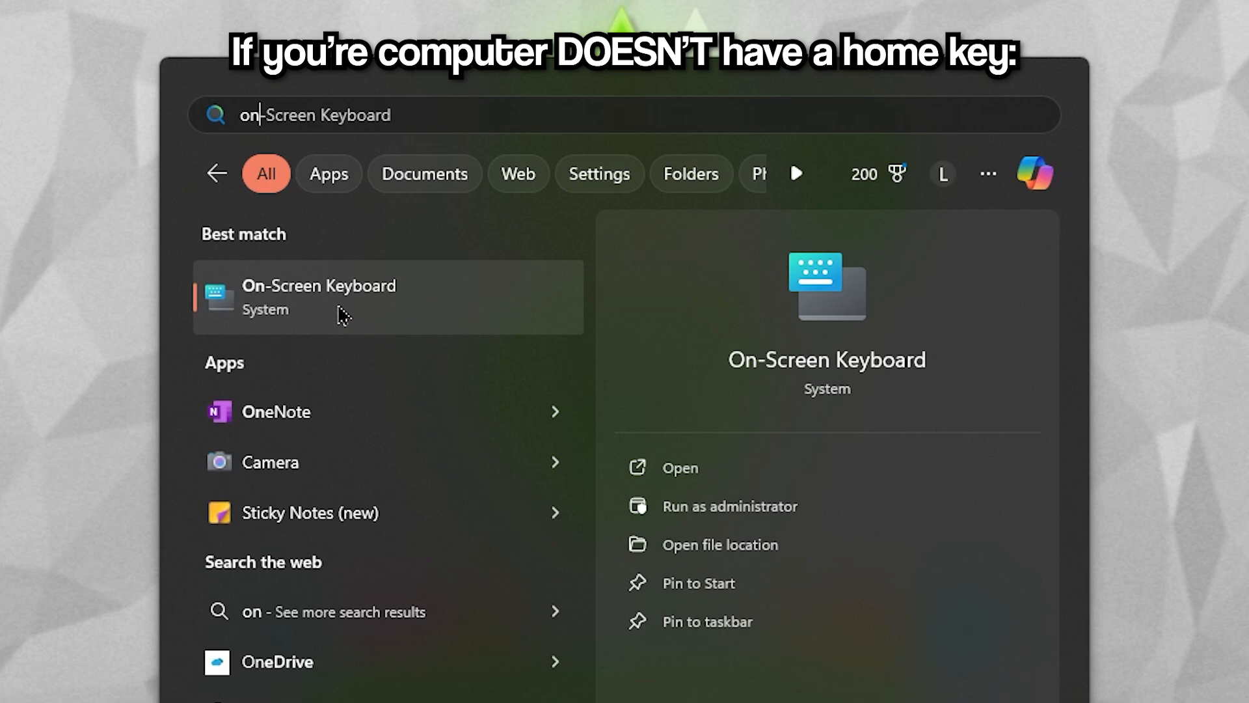
click(331, 309)
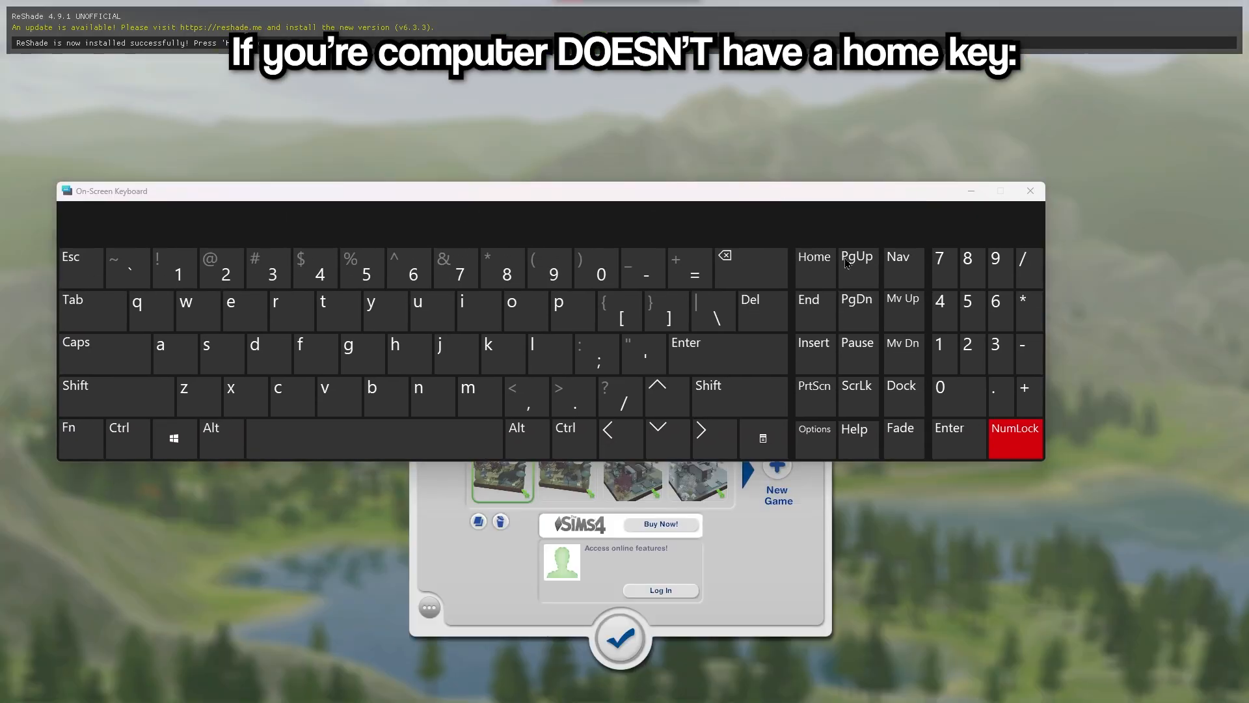
click(815, 267)
- Bring up the ReShade overlay in The Sims 3, skip its tutorial and widen the overlay window
key(Home)
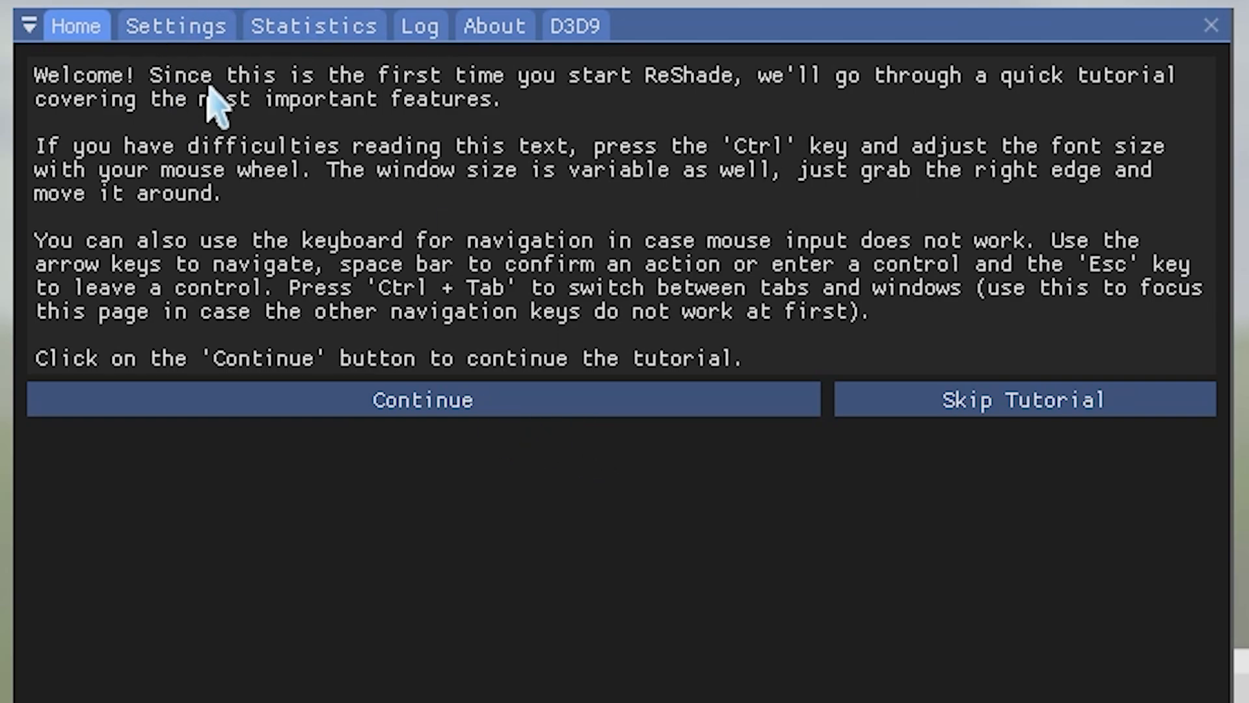
click(1025, 414)
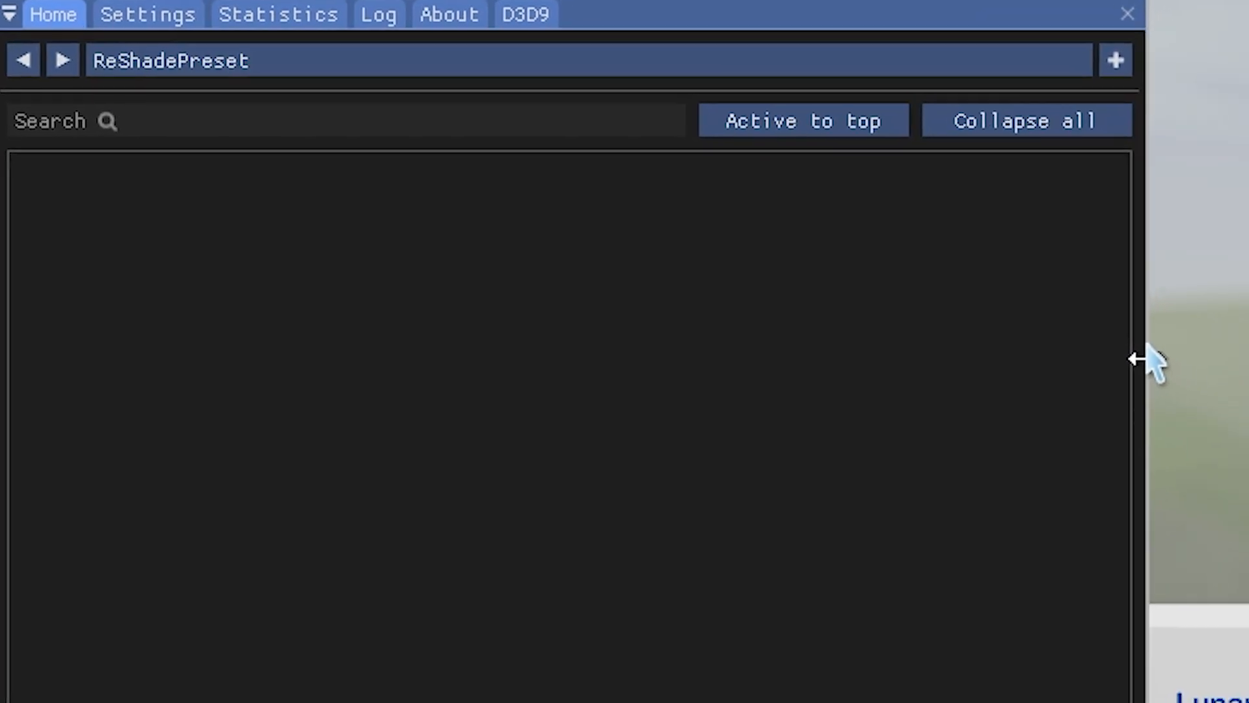
drag(1146, 354, 1245, 355)
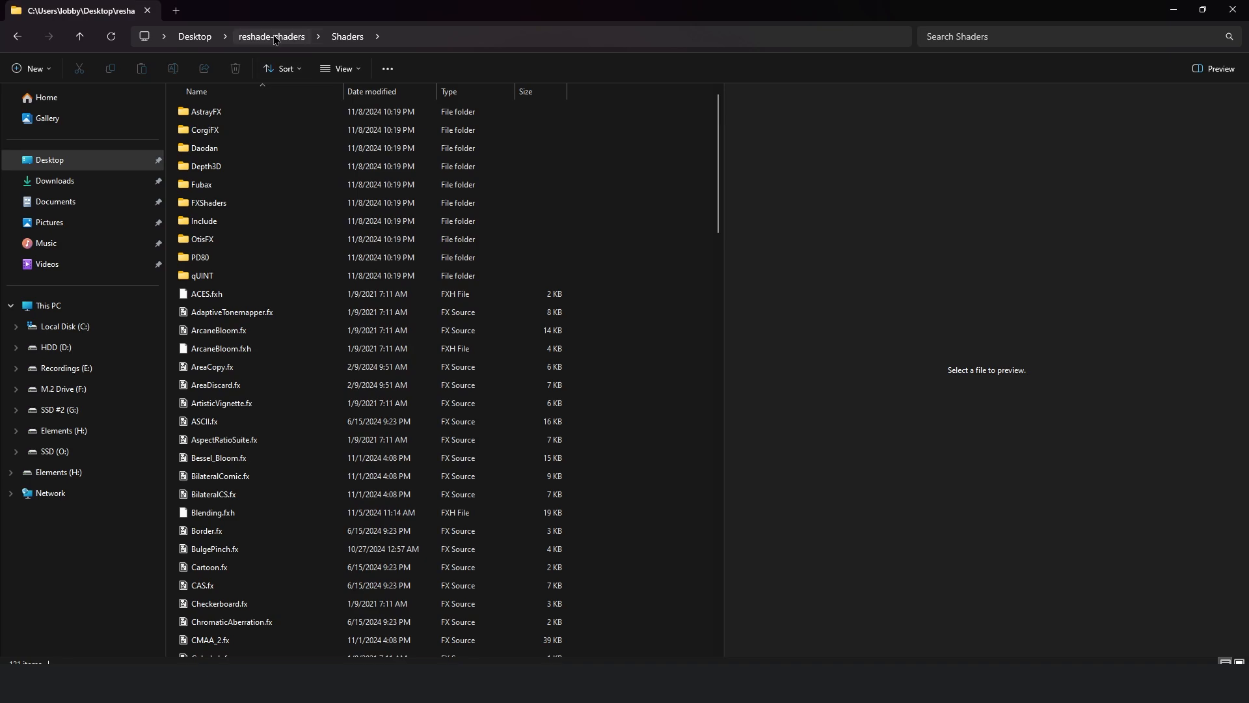
- In File Explorer, examine the Desktop's reshade-shaders folder and its Shaders subfolder
click(275, 38)
key(alt+Left)
drag(718, 133, 702, 92)
click(272, 37)
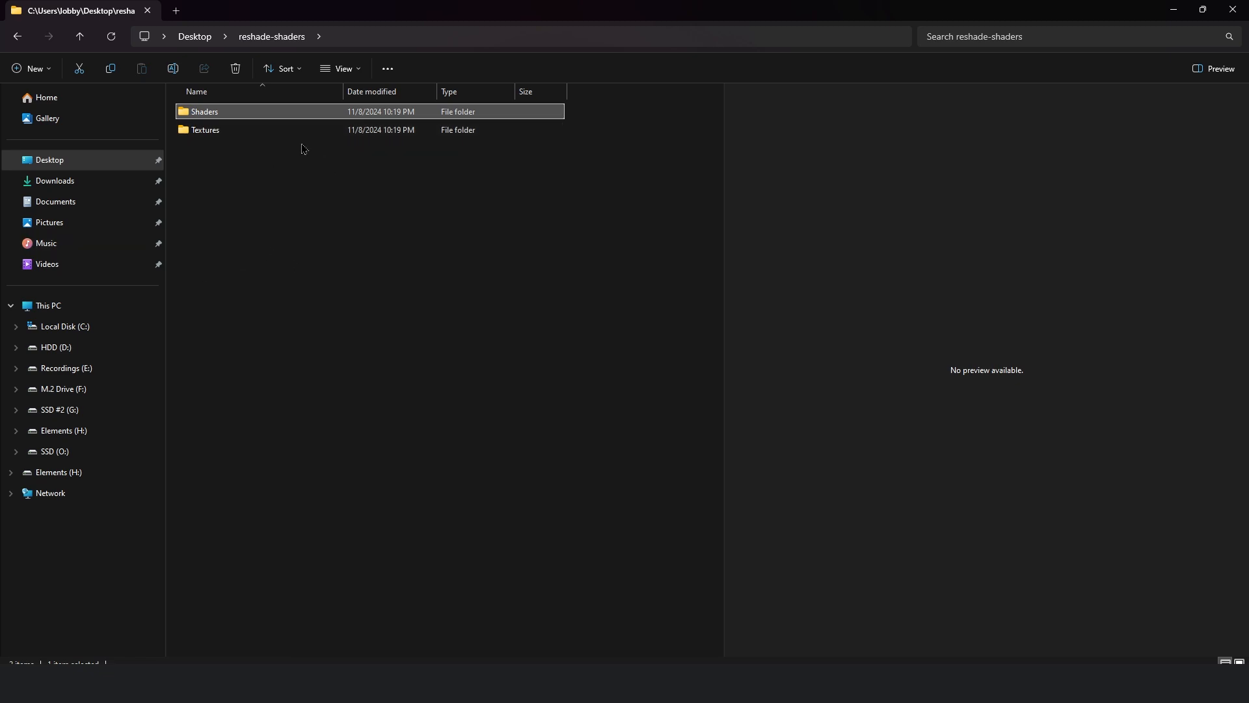
key(alt+Up)
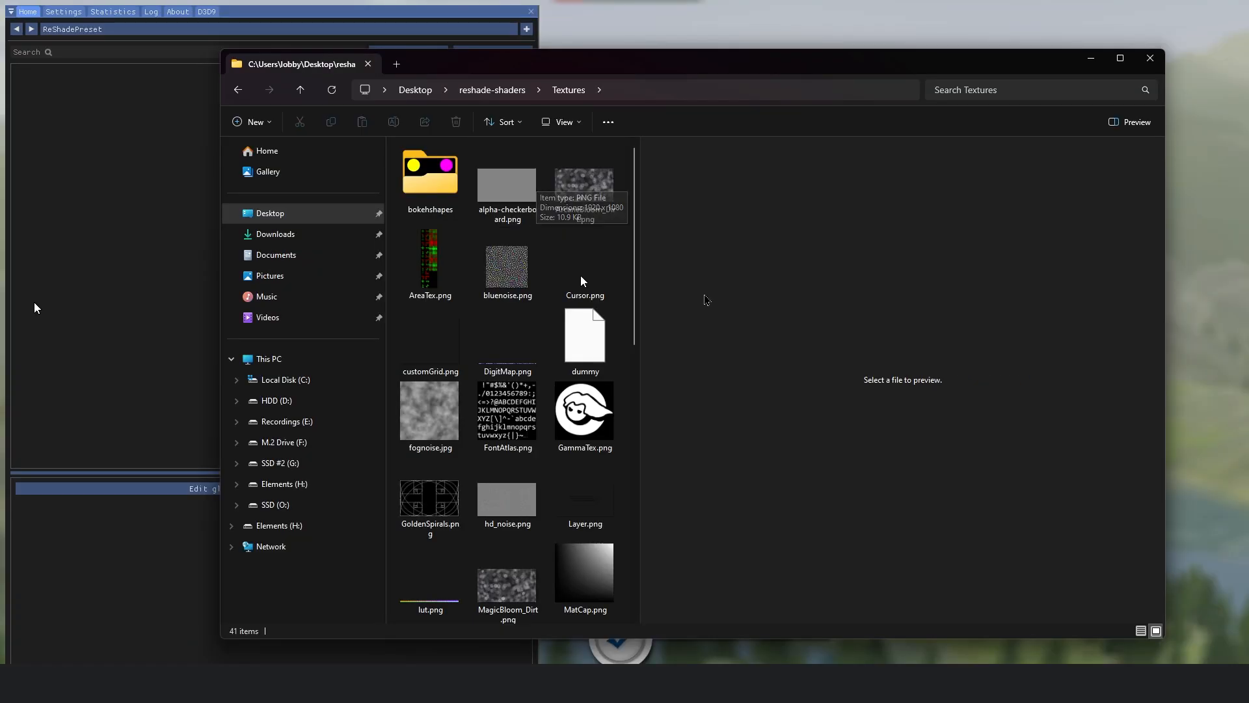
- Look through the images in the Textures folder, previewing lut.png and pd80_neutral-lut.png
click(644, 345)
scroll(645, 345, down, 2)
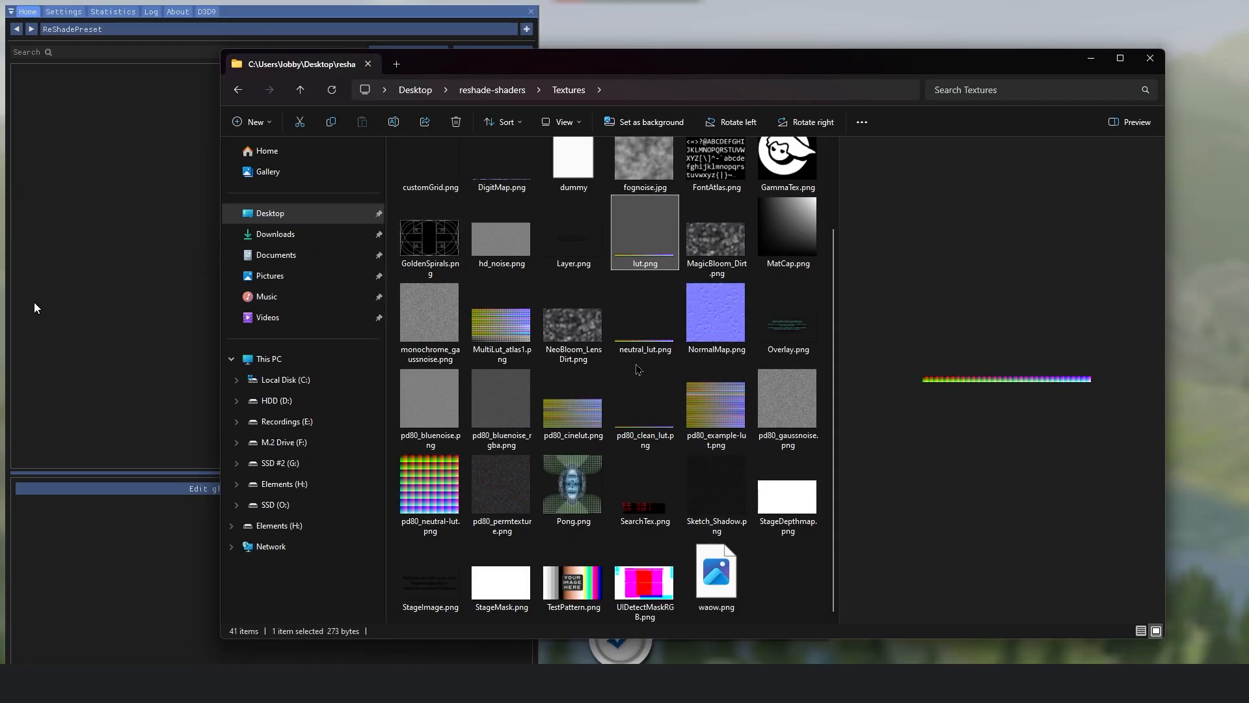
click(501, 485)
click(429, 485)
scroll(429, 484, up, 2)
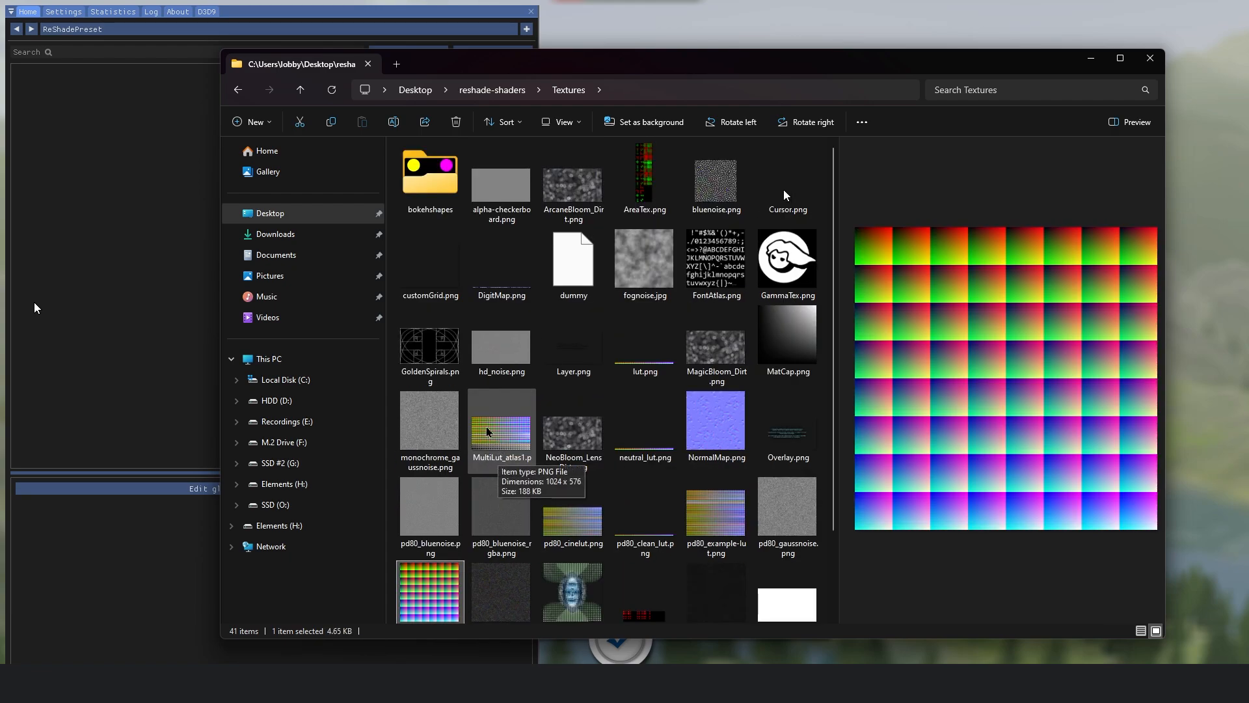
- Go back to reshade-shaders, open the Shaders folder and look through its list of shader files
click(511, 96)
double_click(470, 171)
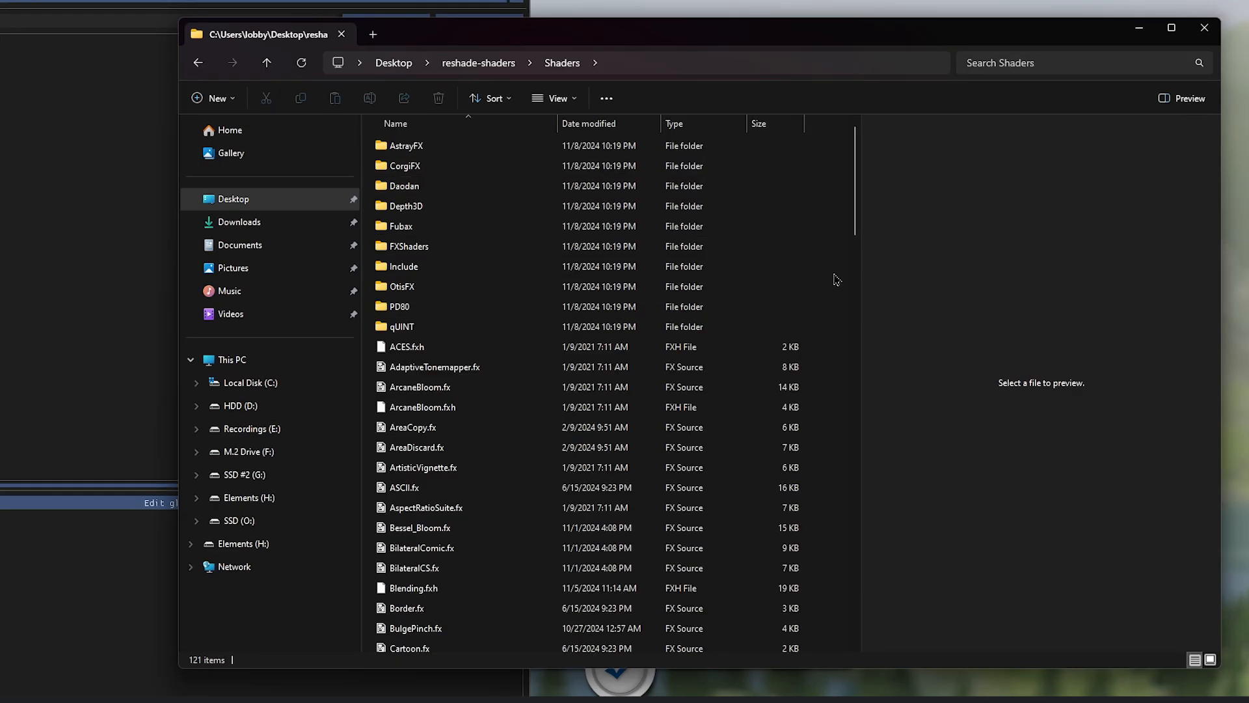
scroll(822, 271, down, 13)
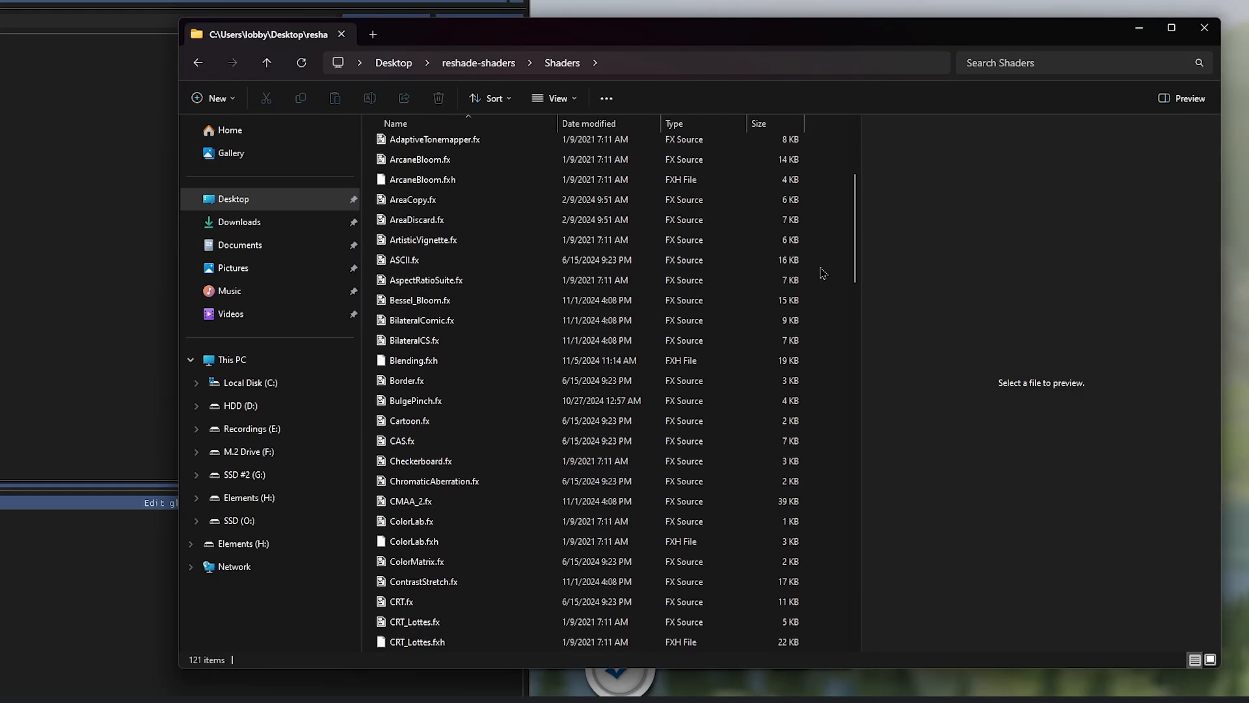
scroll(507, 521, down, 20)
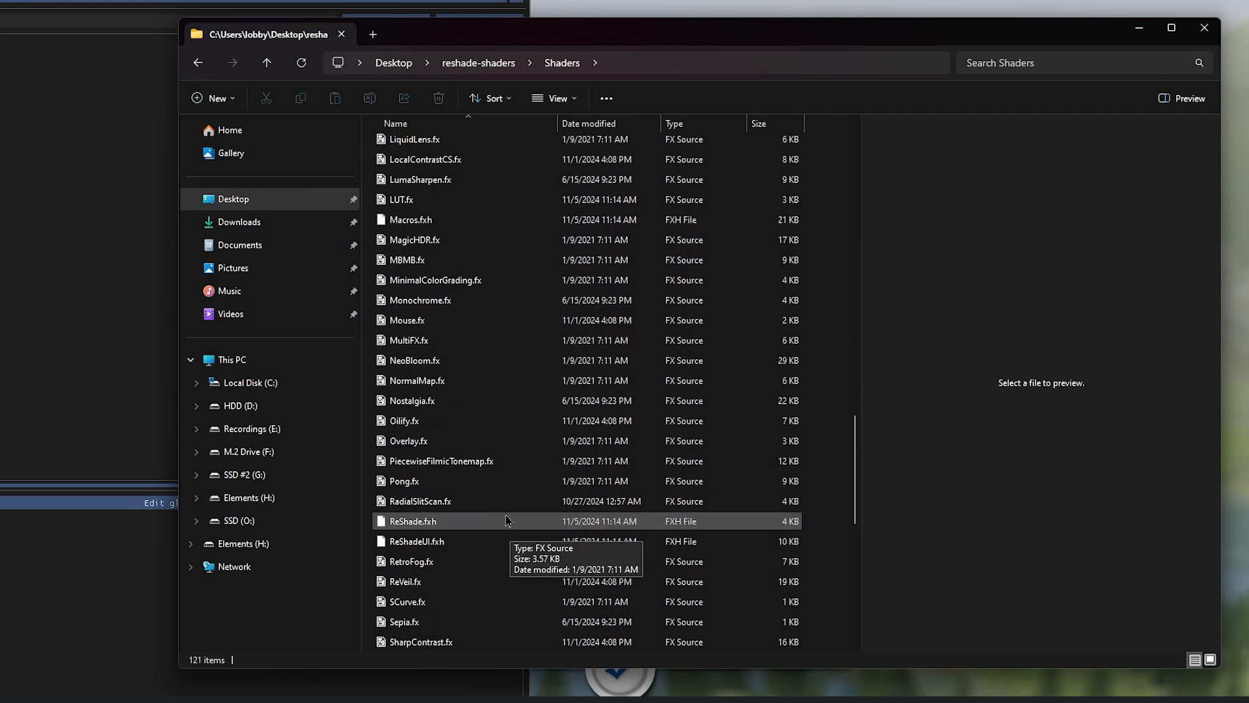
scroll(488, 511, down, 1)
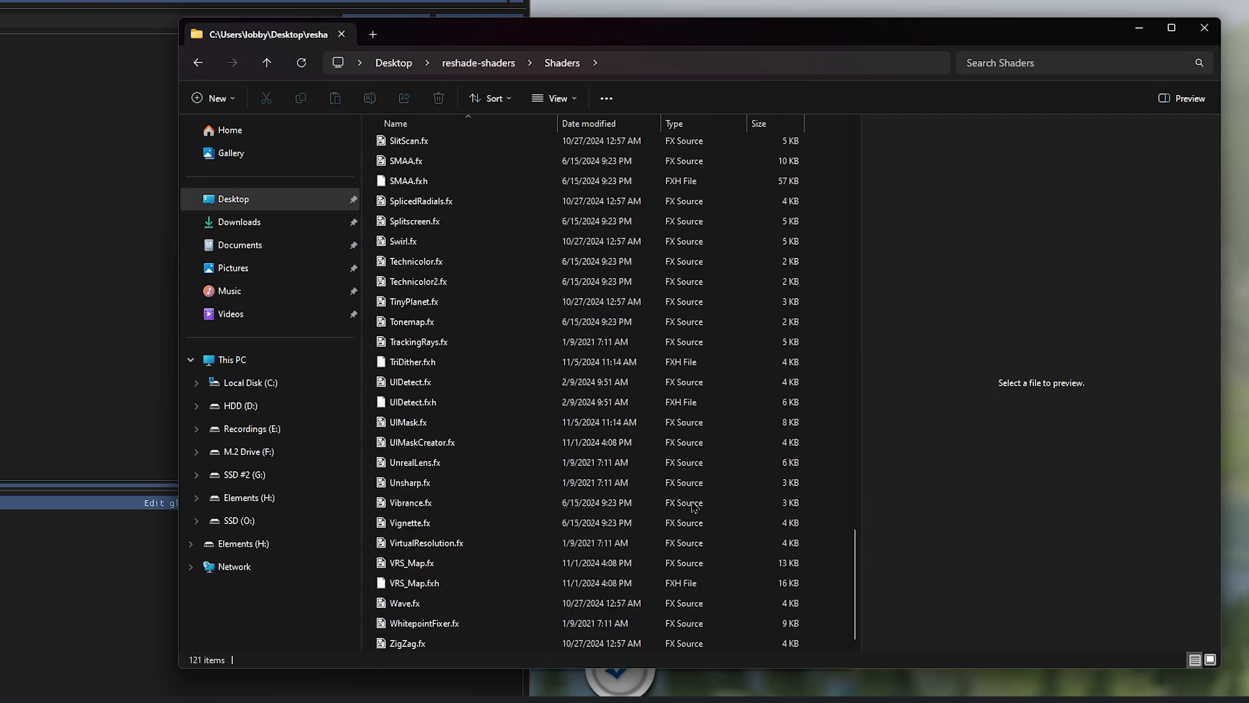
scroll(509, 289, up, 20)
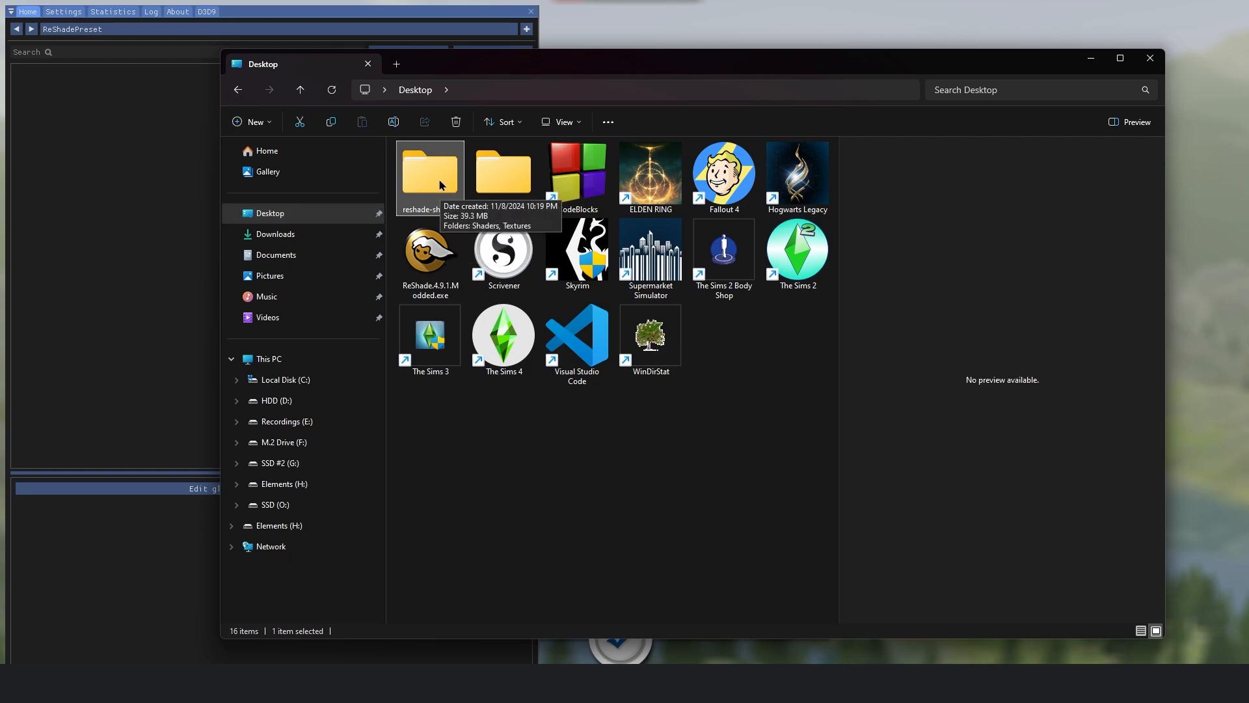
- Copy the reshade-shaders folder from the Desktop
right_click(438, 183)
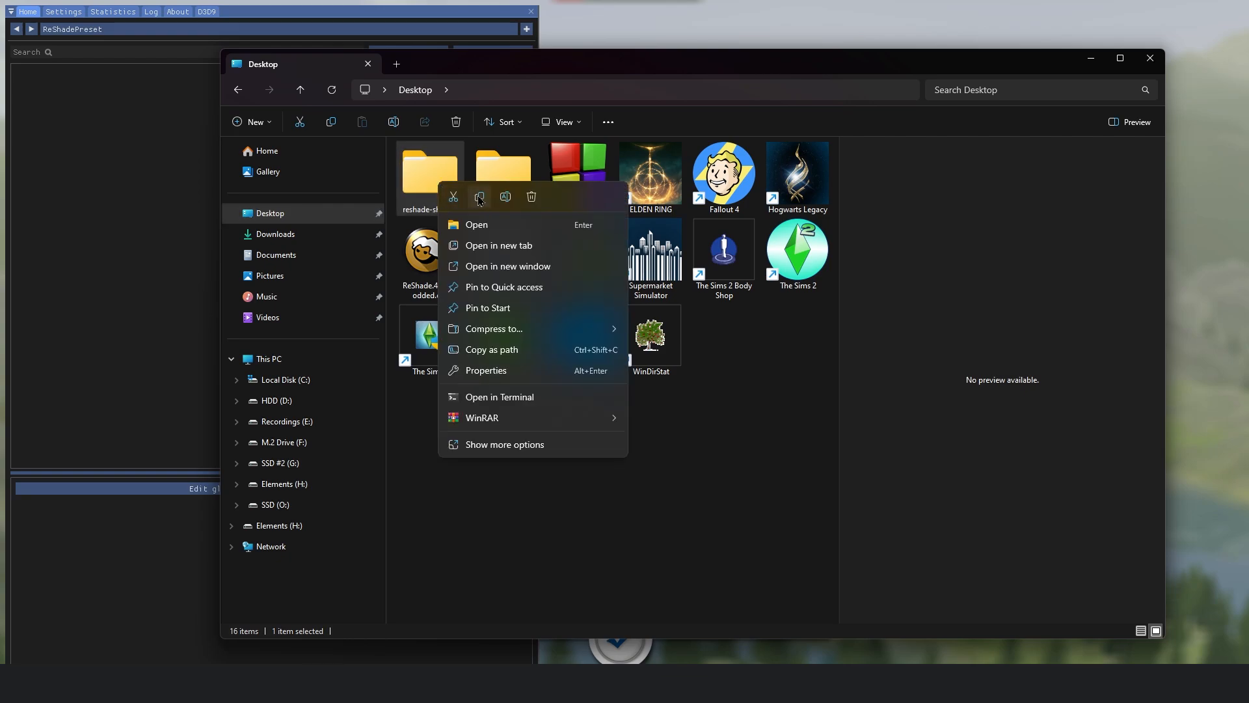
click(479, 198)
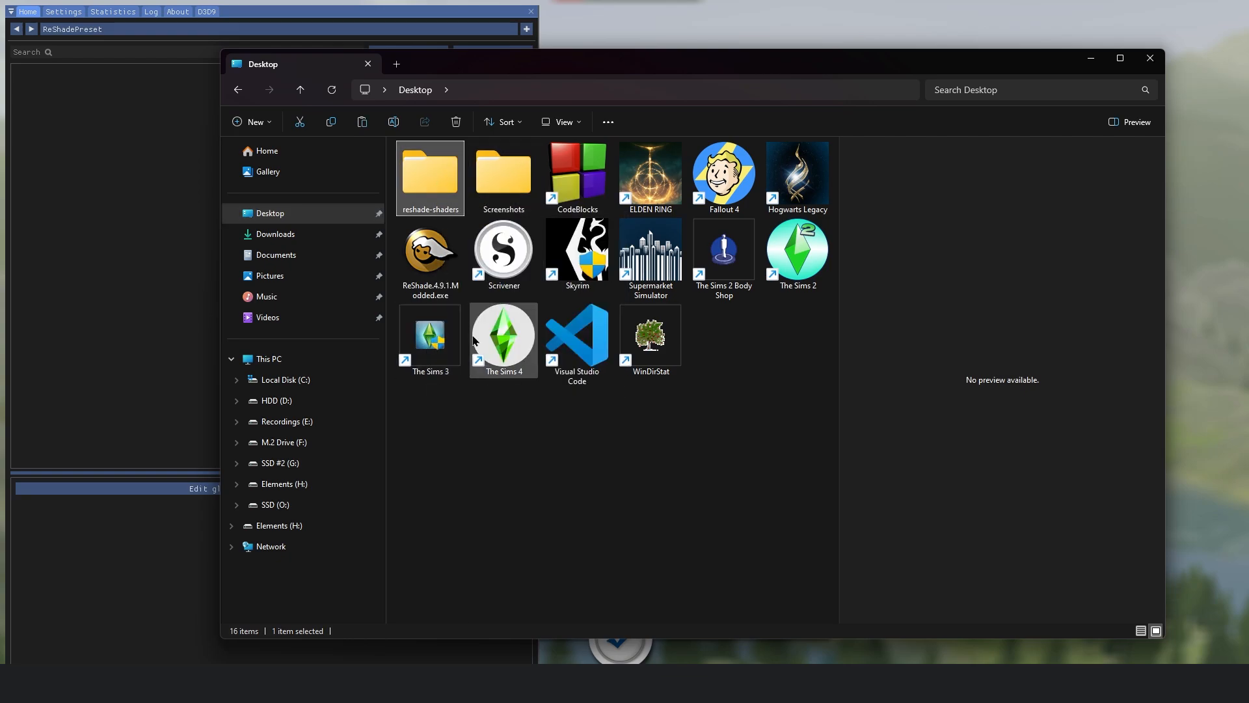
- Open the file location of The Sims 3 shortcut and paste the reshade-shaders folder into Game\Bin
right_click(432, 339)
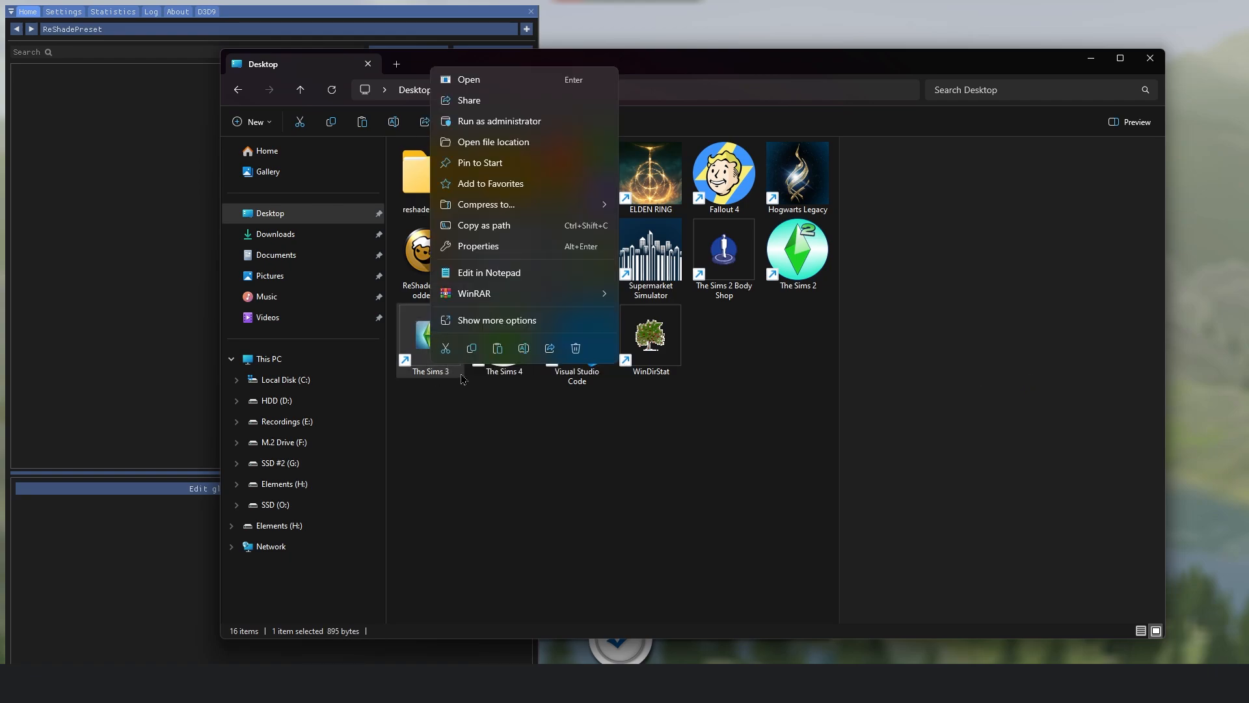
click(486, 143)
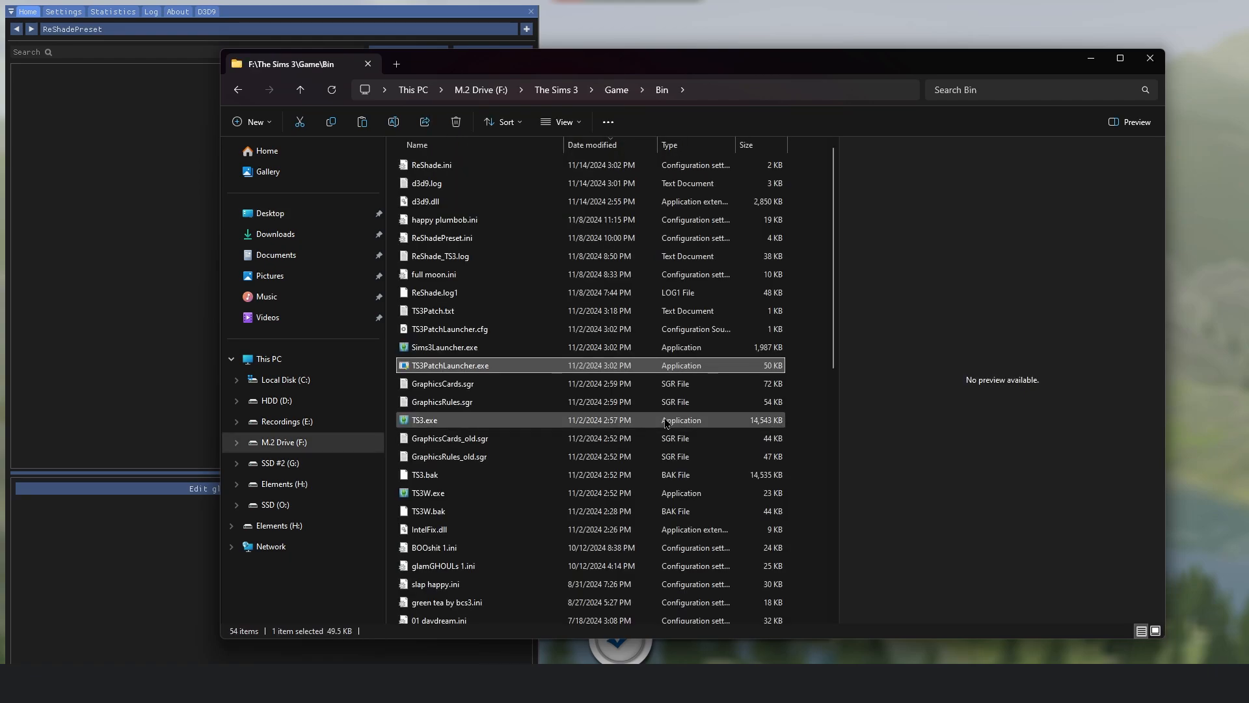
drag(576, 54, 479, 11)
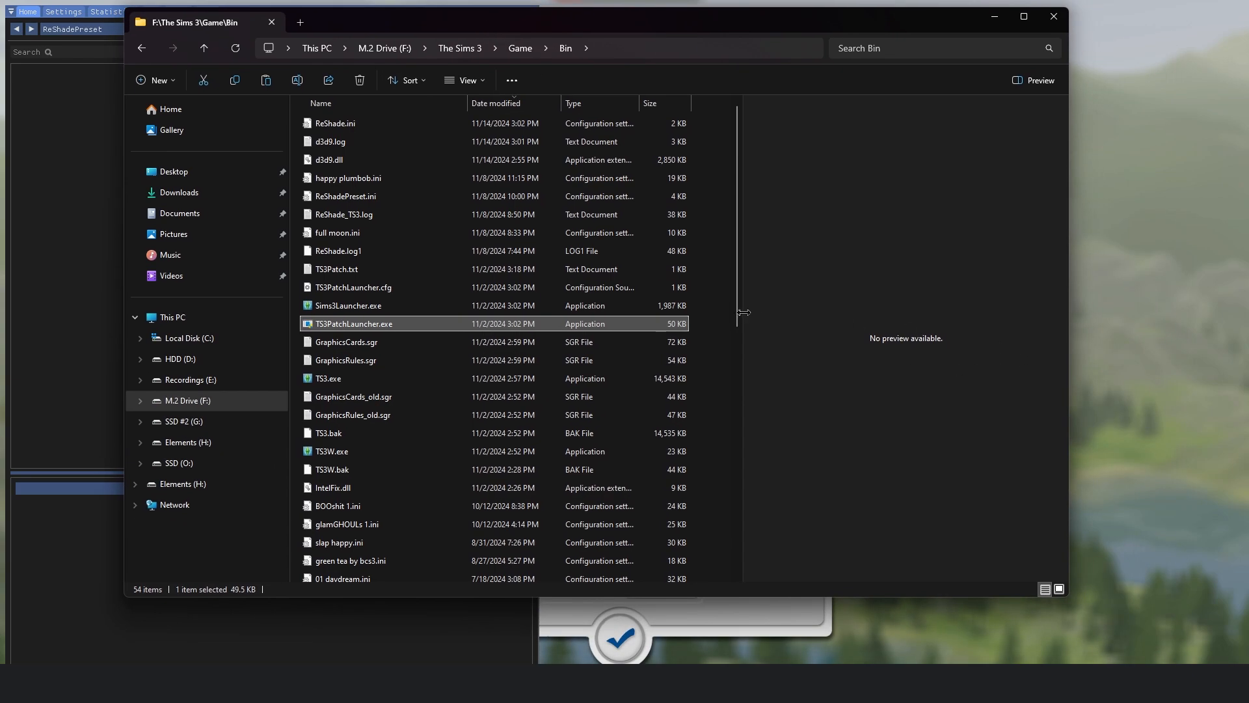
drag(743, 312, 847, 323)
click(772, 266)
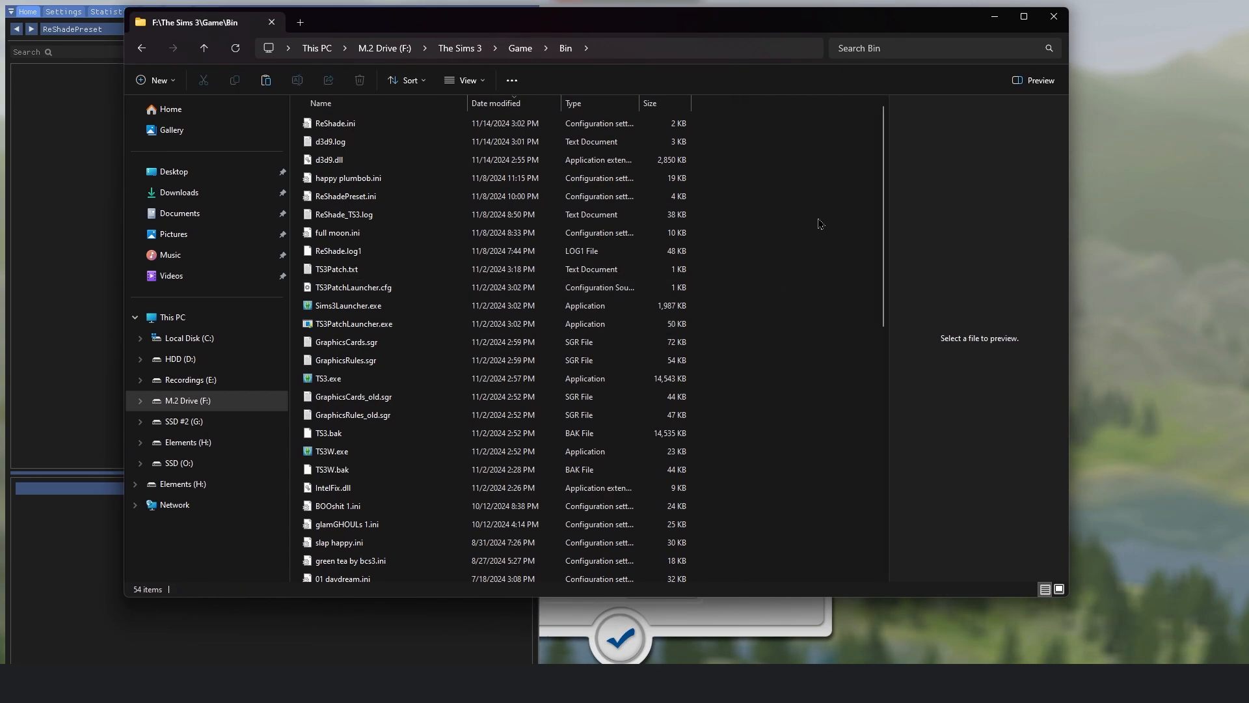
drag(1072, 255, 1189, 256)
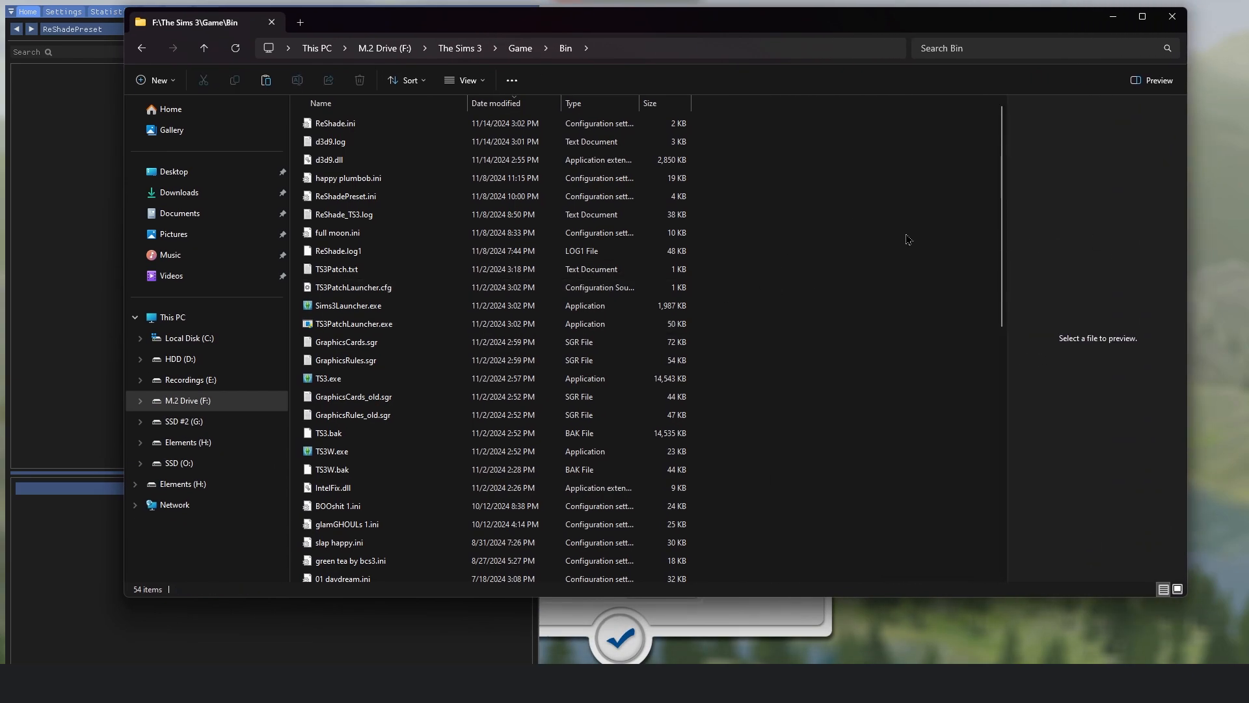
right_click(868, 233)
click(869, 233)
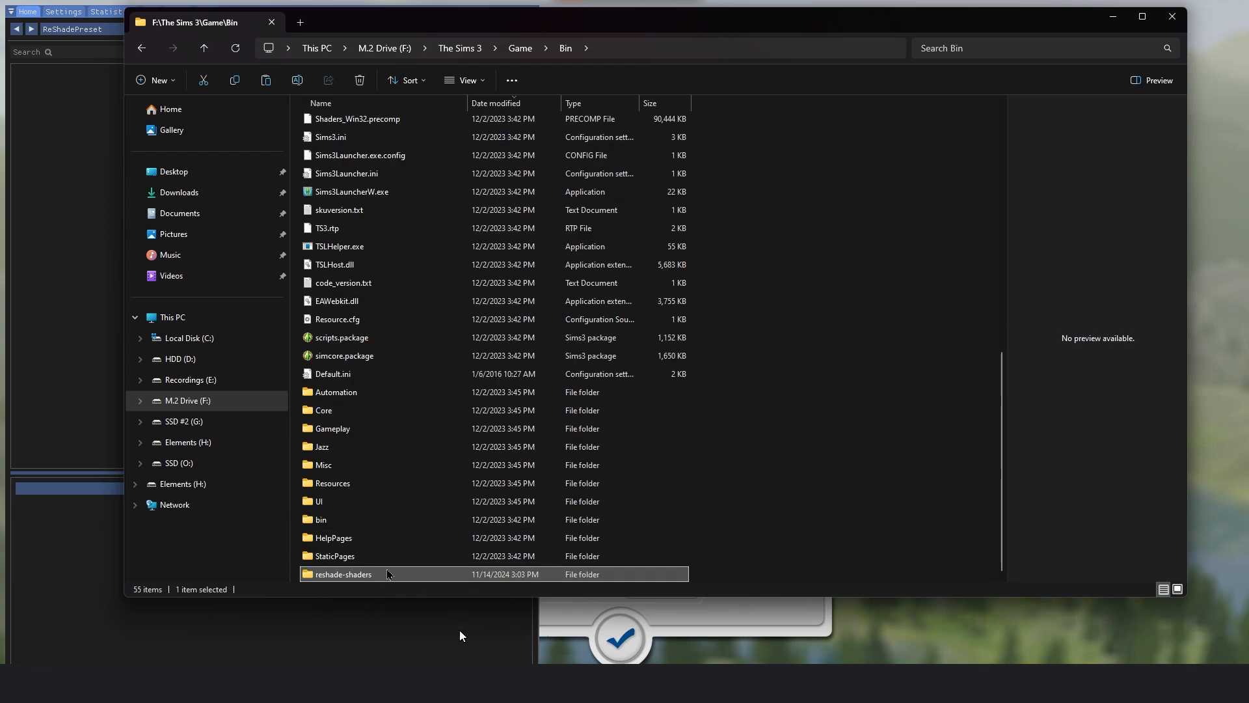
- Switch to the ReShade overlay in the game and look through the preset files available in Game\Bin
click(122, 30)
click(118, 25)
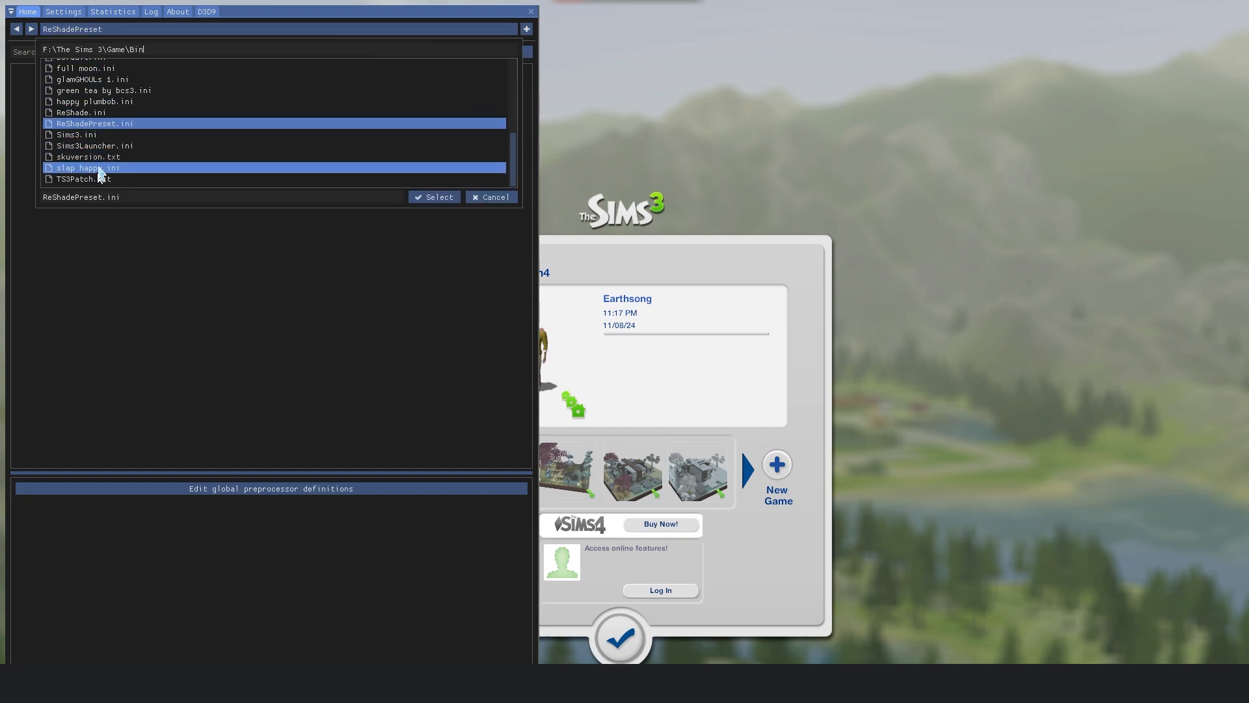
scroll(148, 155, up, 4)
click(171, 289)
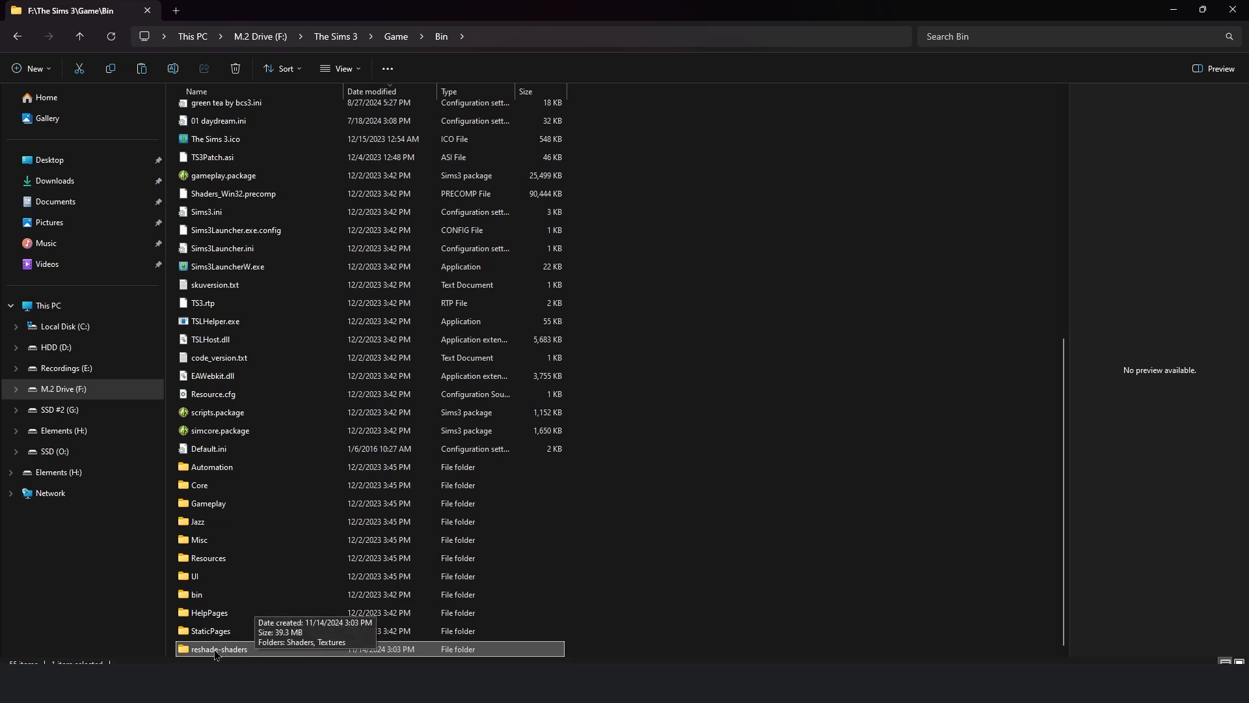
- Back in File Explorer, find ReShade.ini in the game's Bin folder and open it in Notepad
click(726, 451)
scroll(728, 450, up, 8)
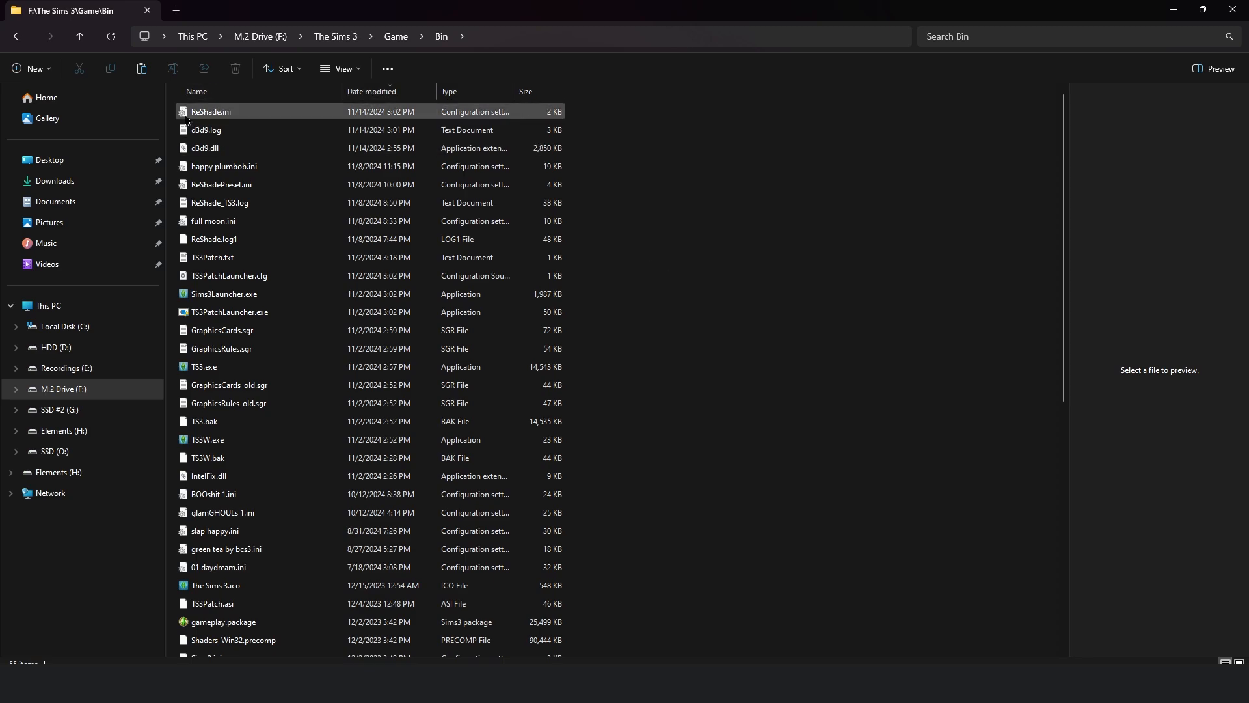
click(226, 115)
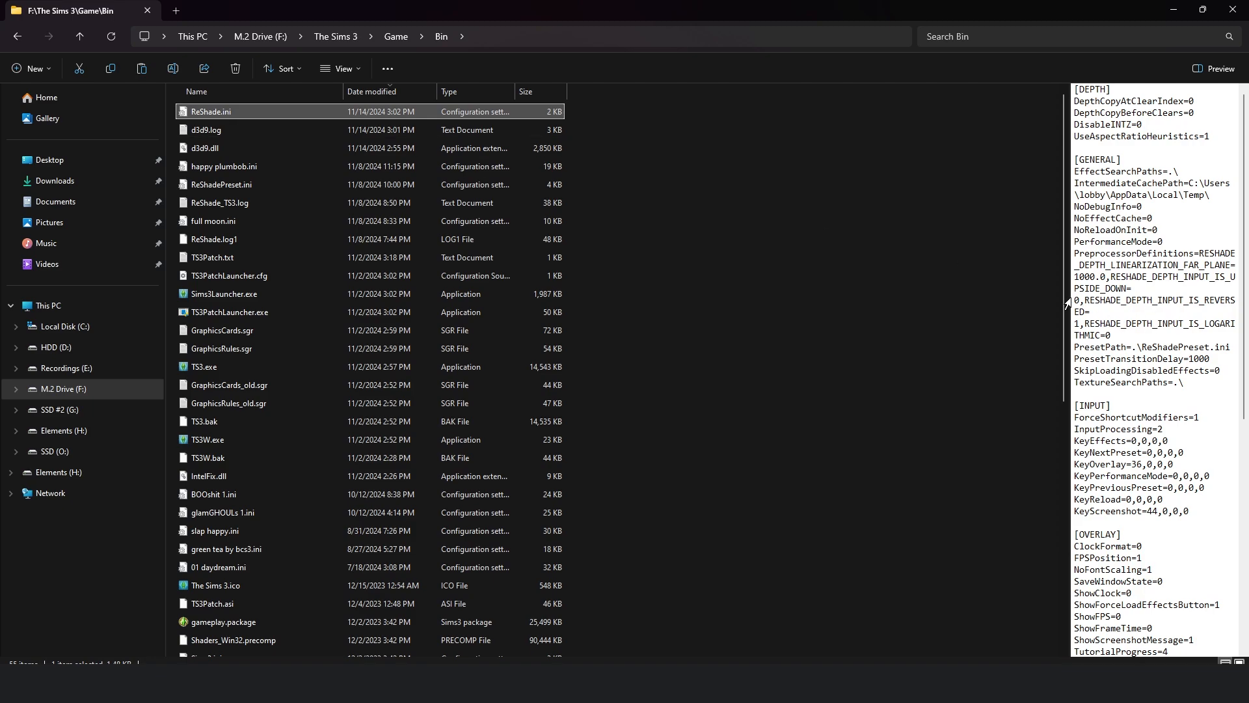
drag(1067, 304, 828, 304)
right_click(281, 109)
click(338, 306)
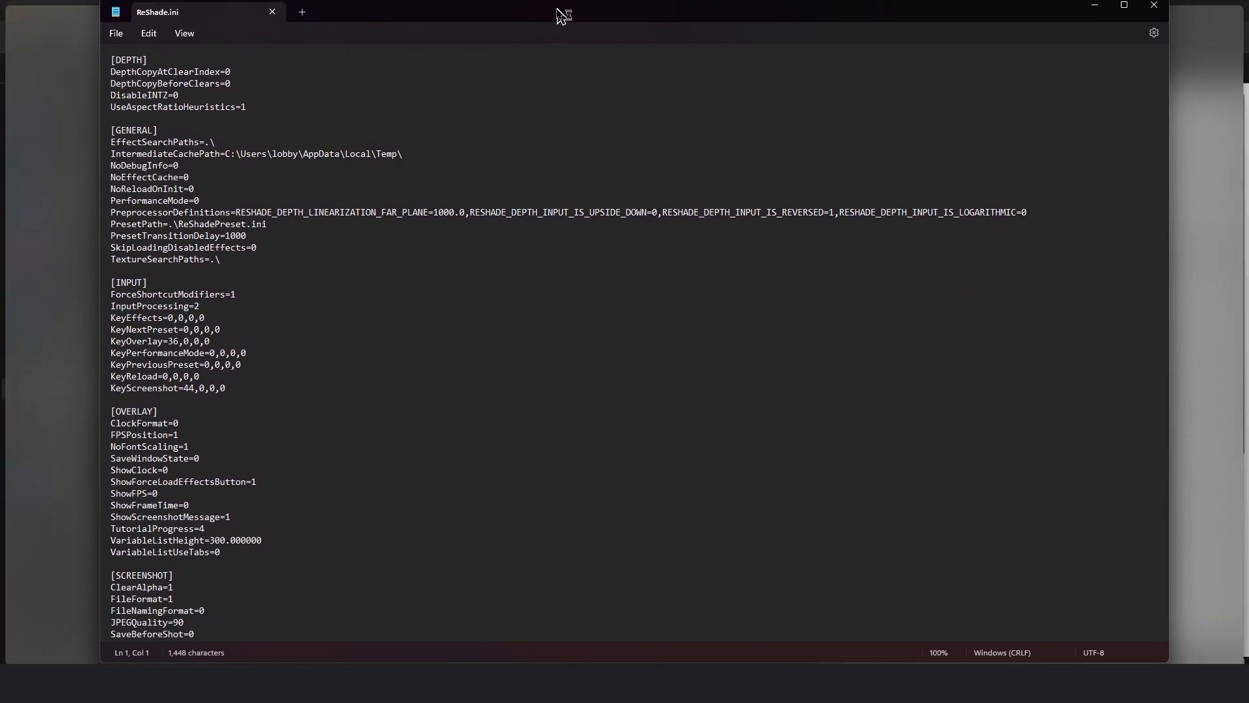
drag(572, 32, 563, 16)
click(416, 276)
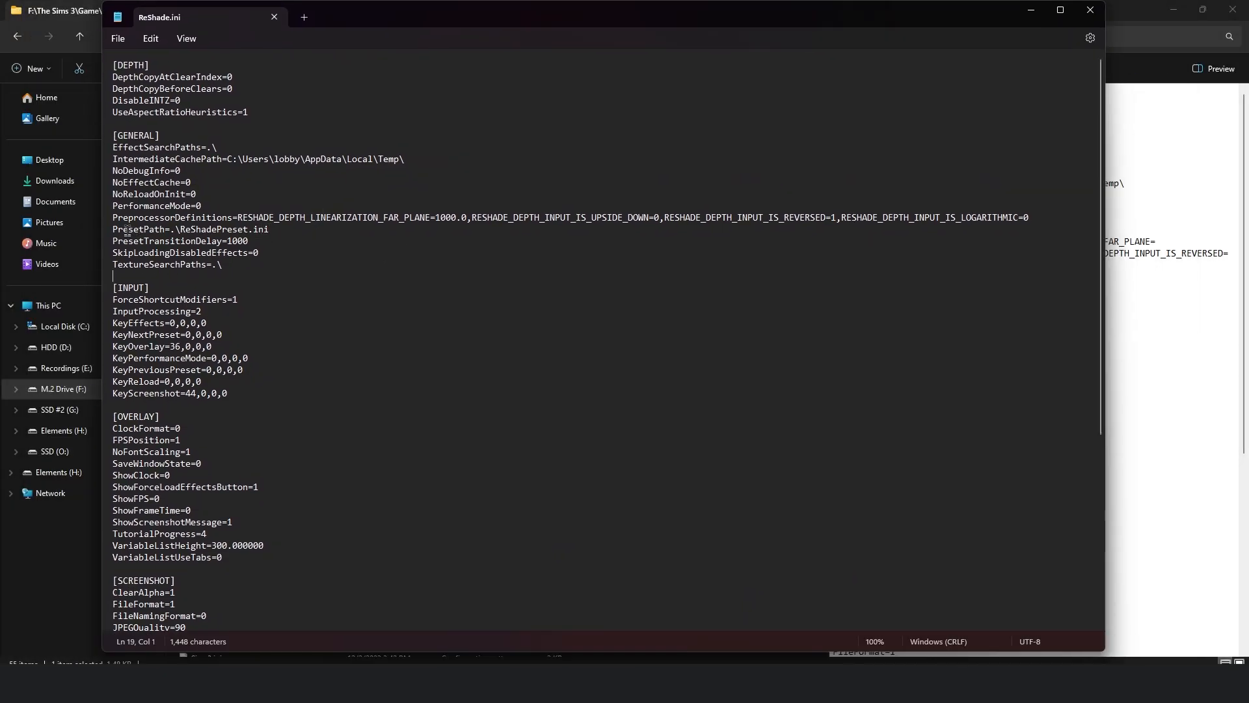
- Examine the EffectSearchPaths, PresetPath and TextureSearchPaths lines in the [GENERAL] section of ReShade.ini
drag(159, 138, 102, 142)
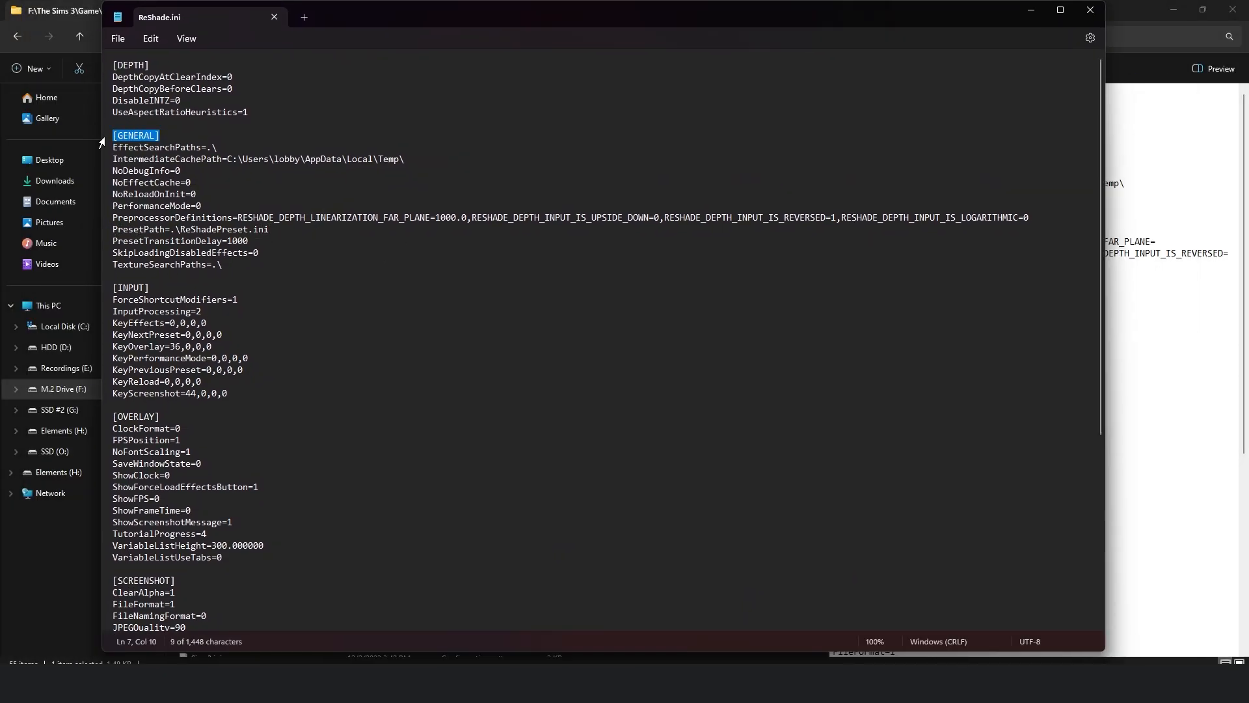
click(113, 218)
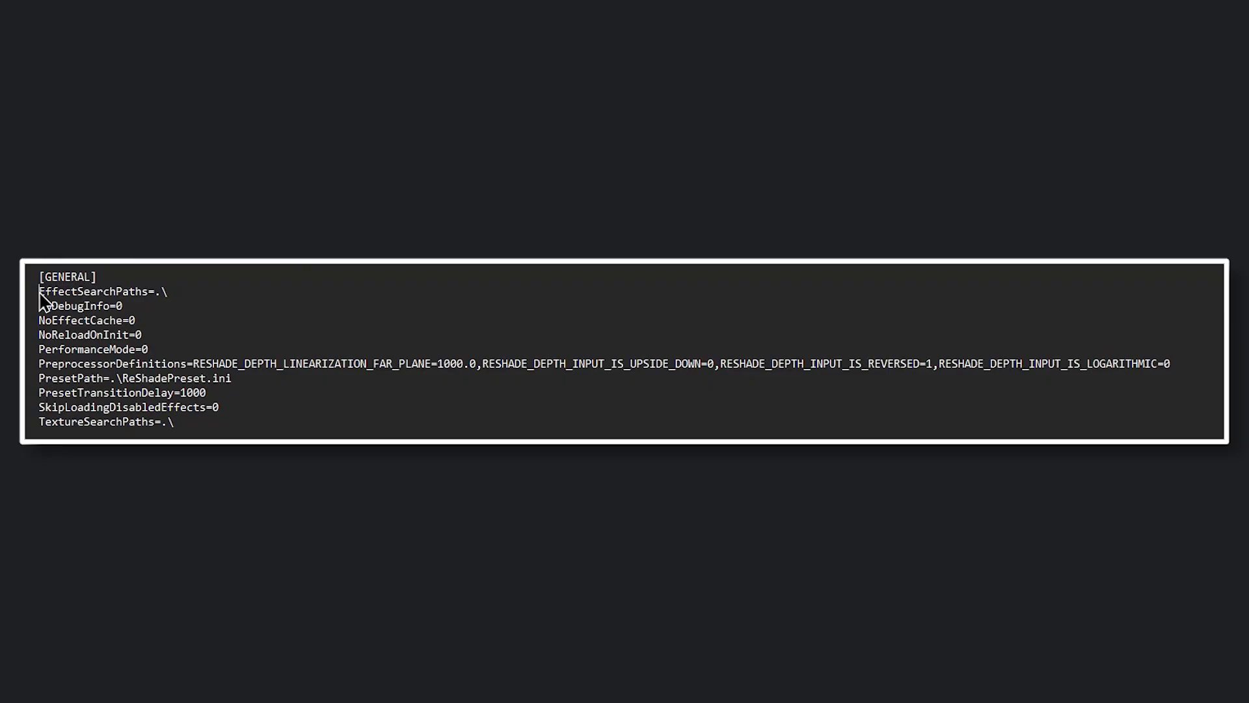
drag(40, 295, 153, 304)
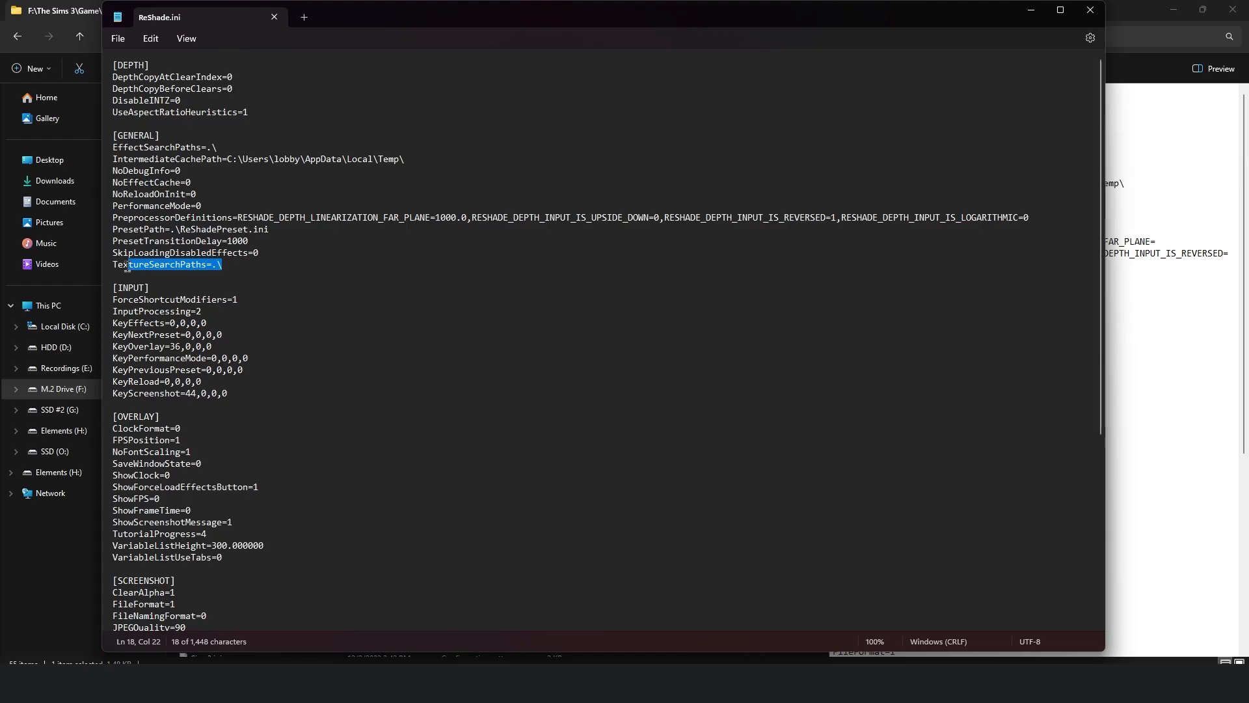
drag(112, 267, 243, 276)
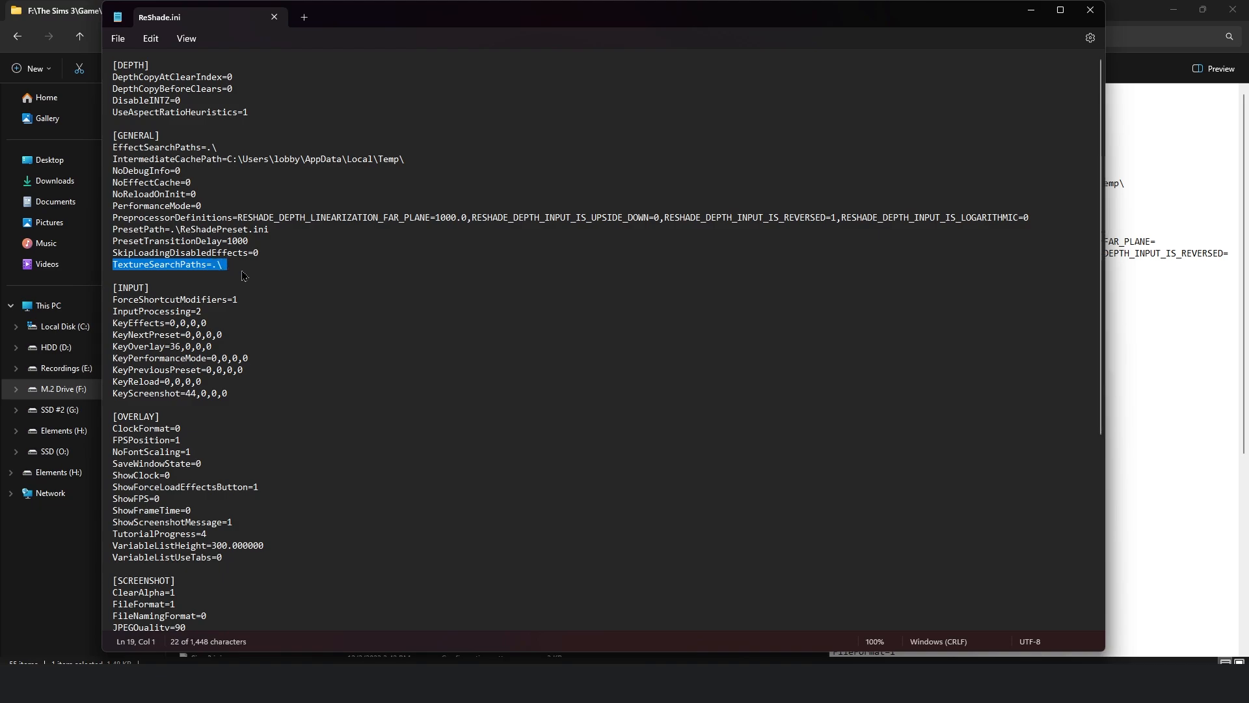
drag(274, 233, 224, 272)
- Check the Bin folder in File Explorer for the reshade-shaders folder and return to ReShade.ini
click(93, 4)
click(696, 495)
scroll(705, 493, down, 8)
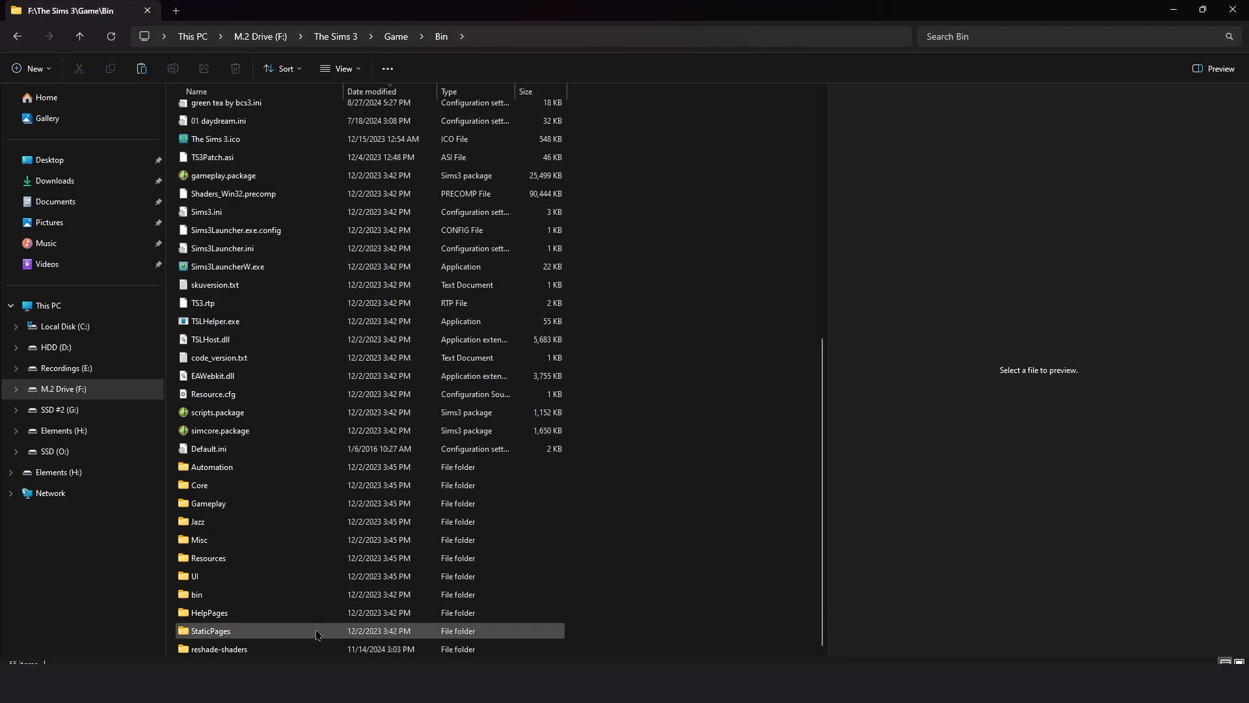
click(246, 650)
scroll(401, 358, up, 8)
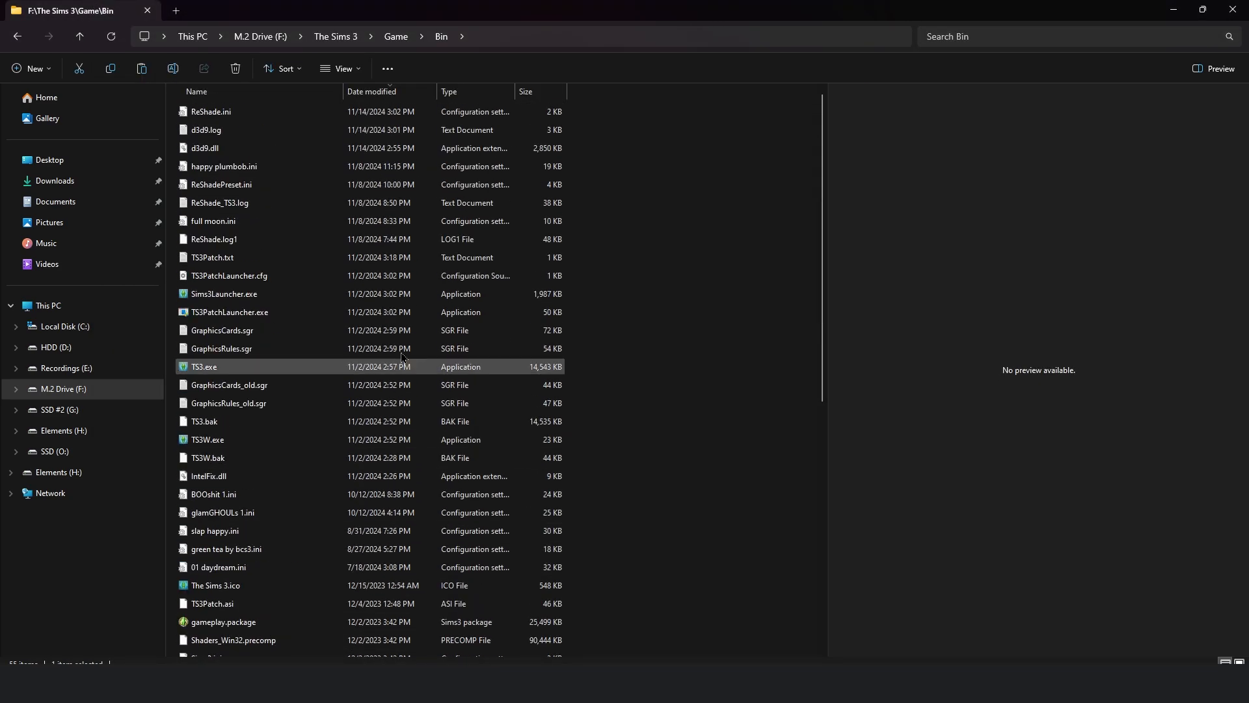
double_click(211, 111)
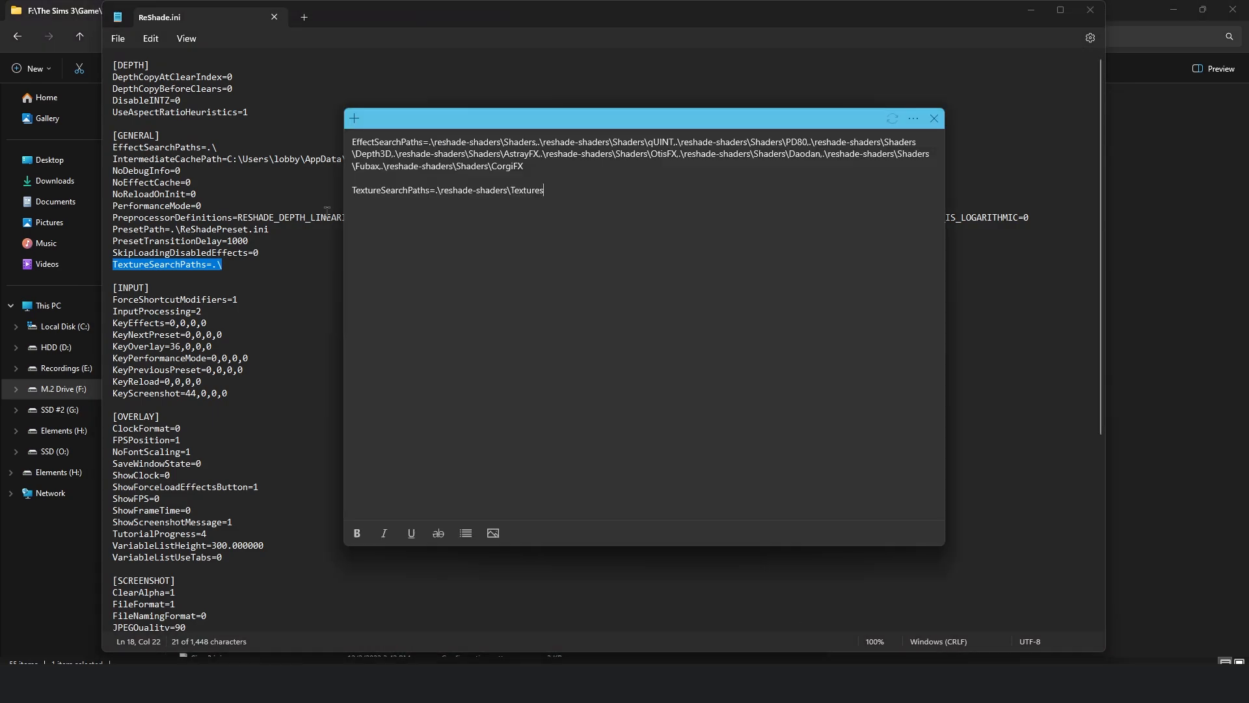
- Copy the full EffectSearchPaths line from the sticky note and go to ReShade.ini
drag(528, 168, 352, 142)
click(502, 167)
drag(465, 160, 352, 150)
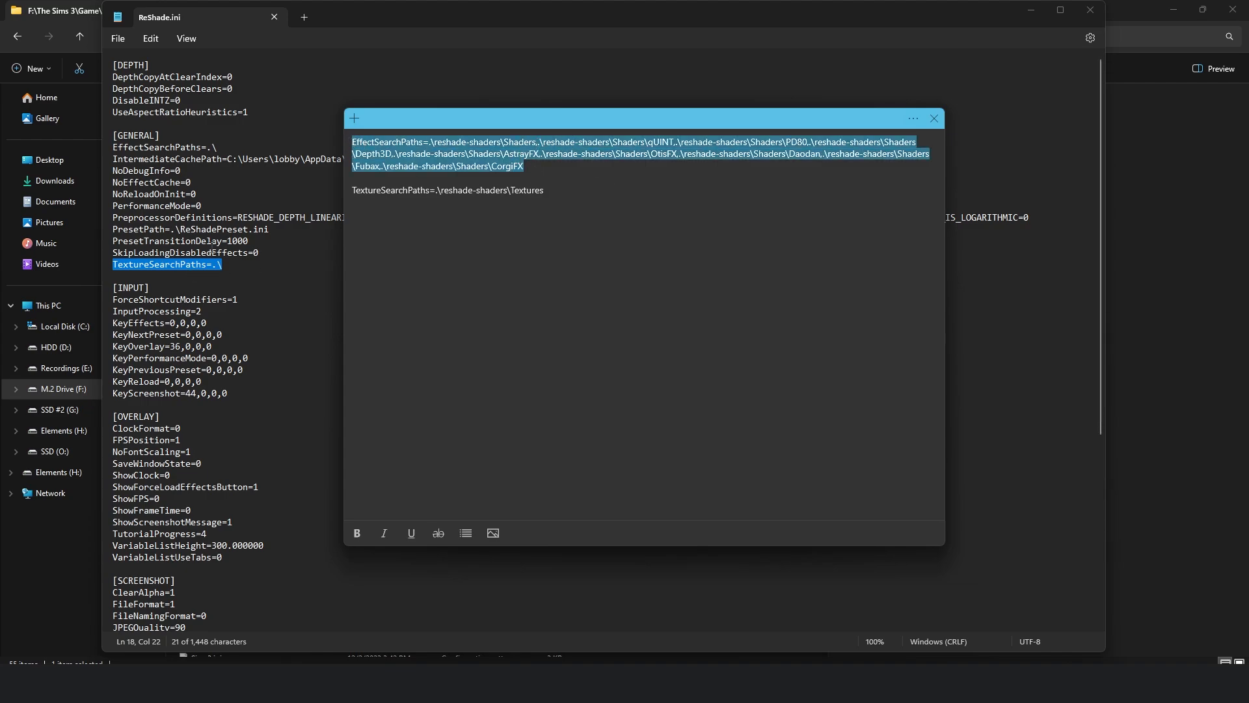
click(544, 166)
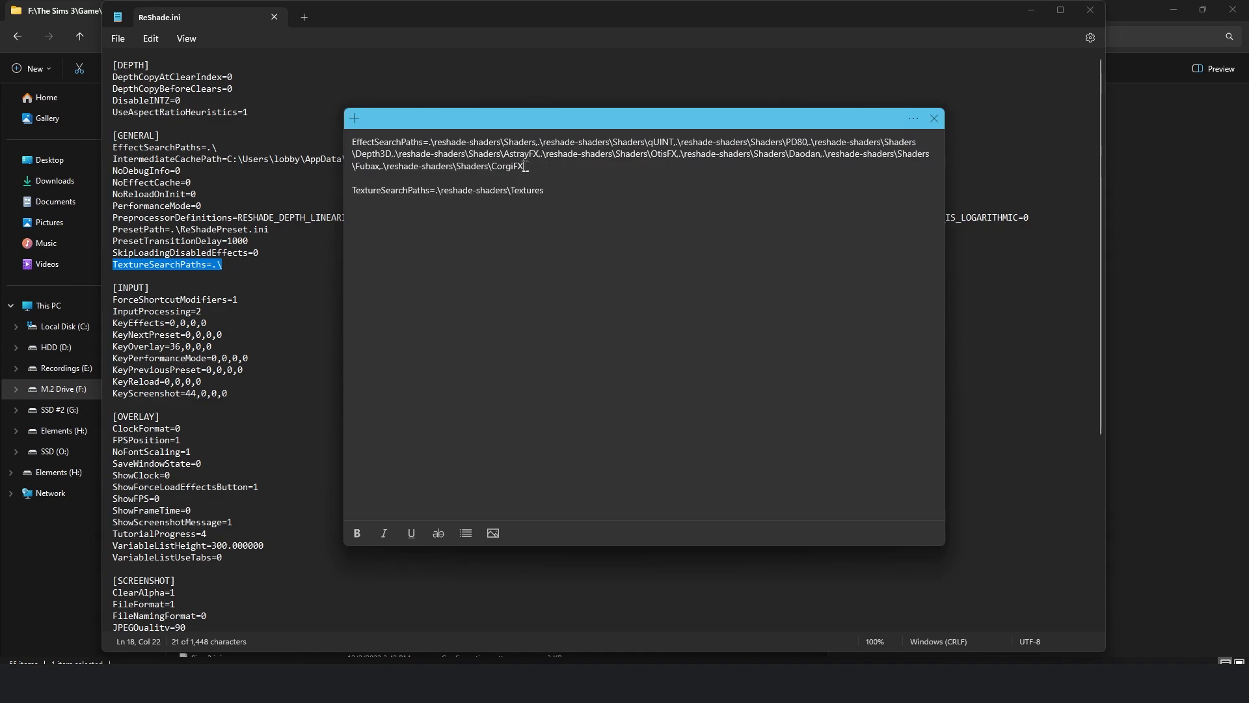
drag(526, 166, 348, 141)
right_click(394, 150)
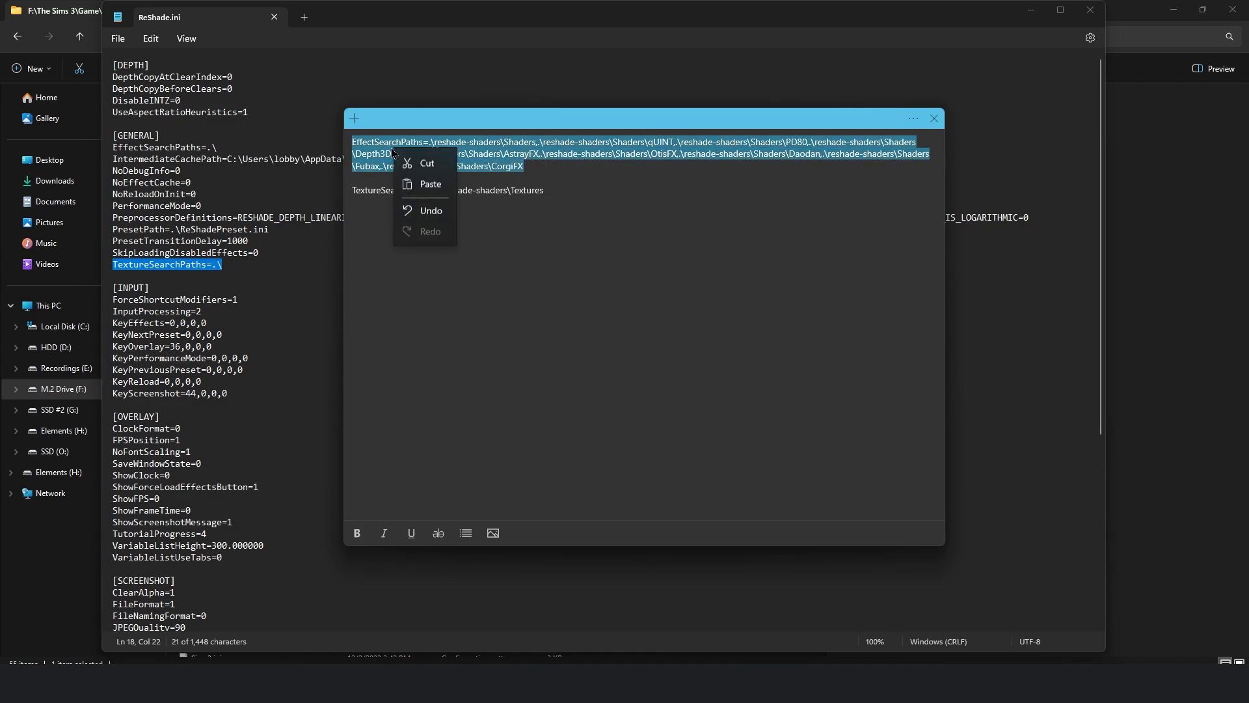
click(424, 168)
click(411, 29)
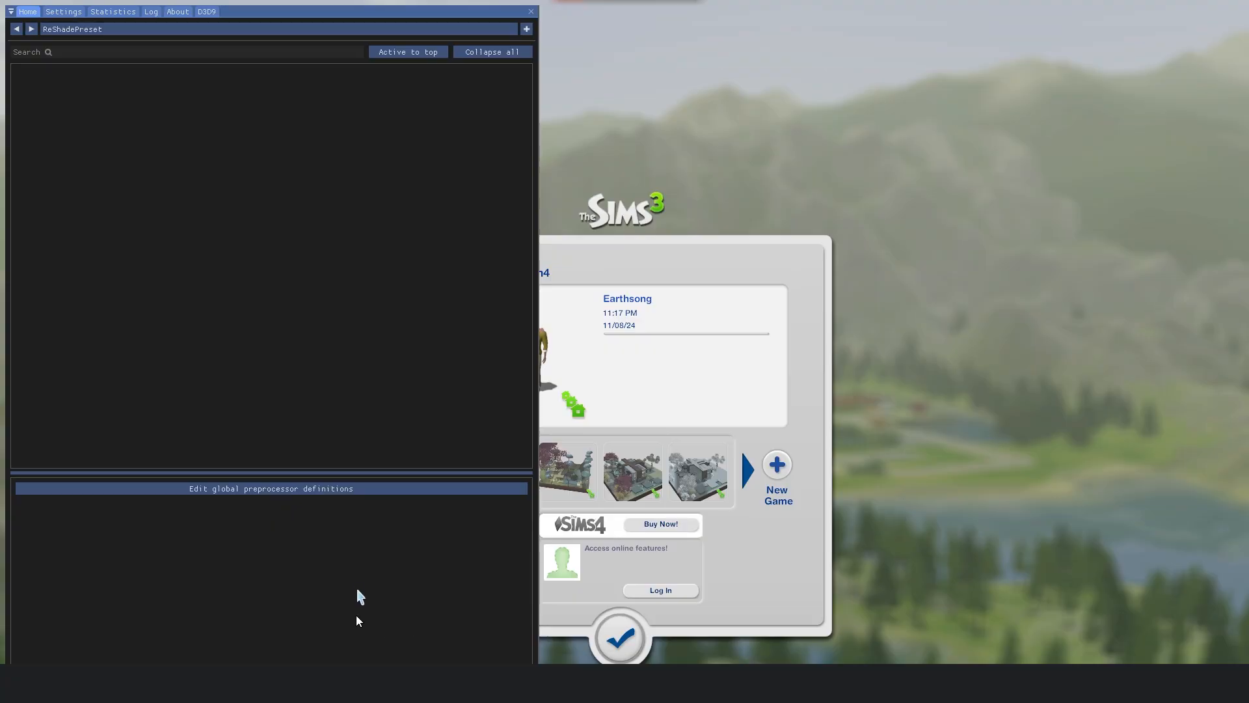
- Switch to The Sims 3, close the ReShade overlay and quit the game
key(Home)
click(429, 607)
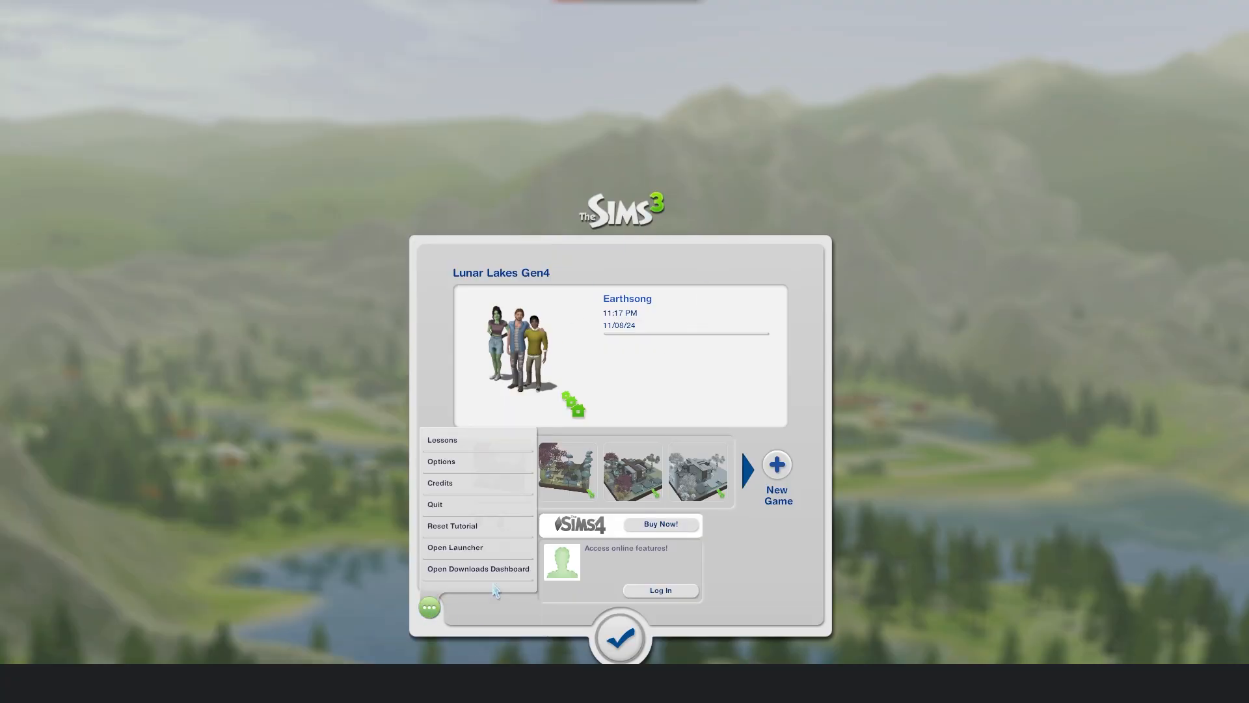
click(514, 506)
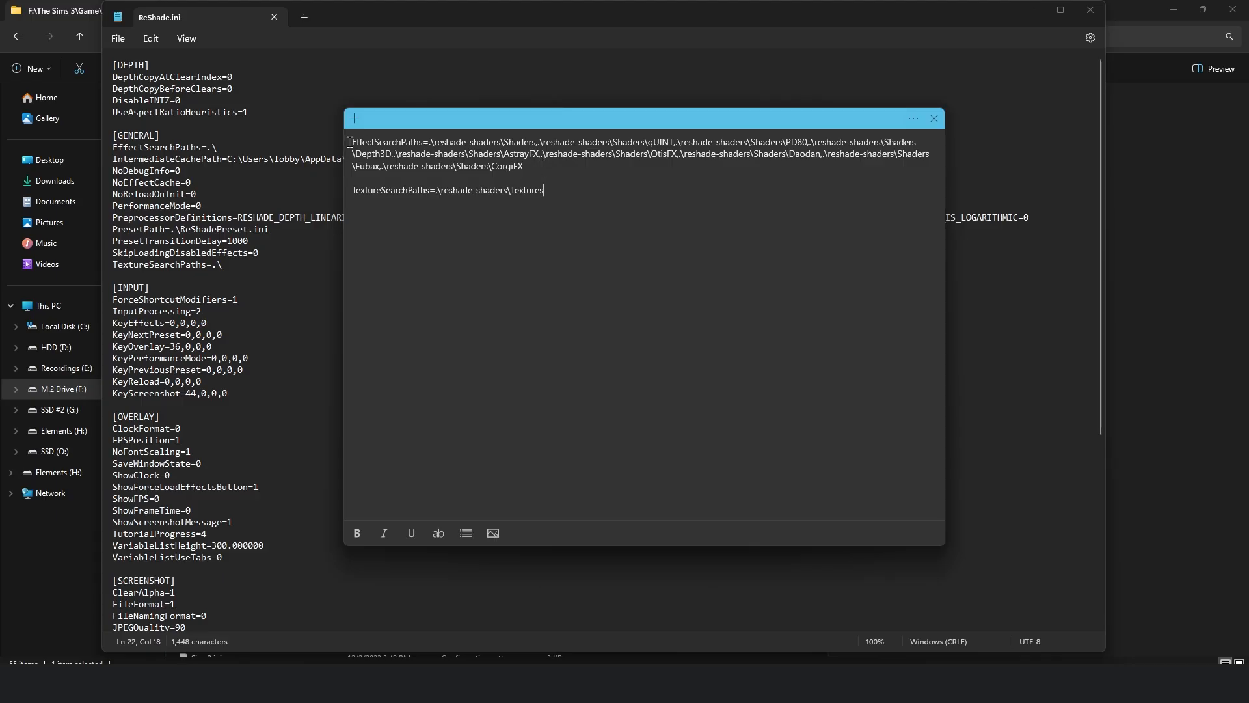
- Replace the EffectSearchPaths line in ReShade.ini with the sticky note's EffectSearchPaths line listing the Shaders folder and its subfolders
drag(350, 142, 394, 143)
drag(541, 169, 349, 143)
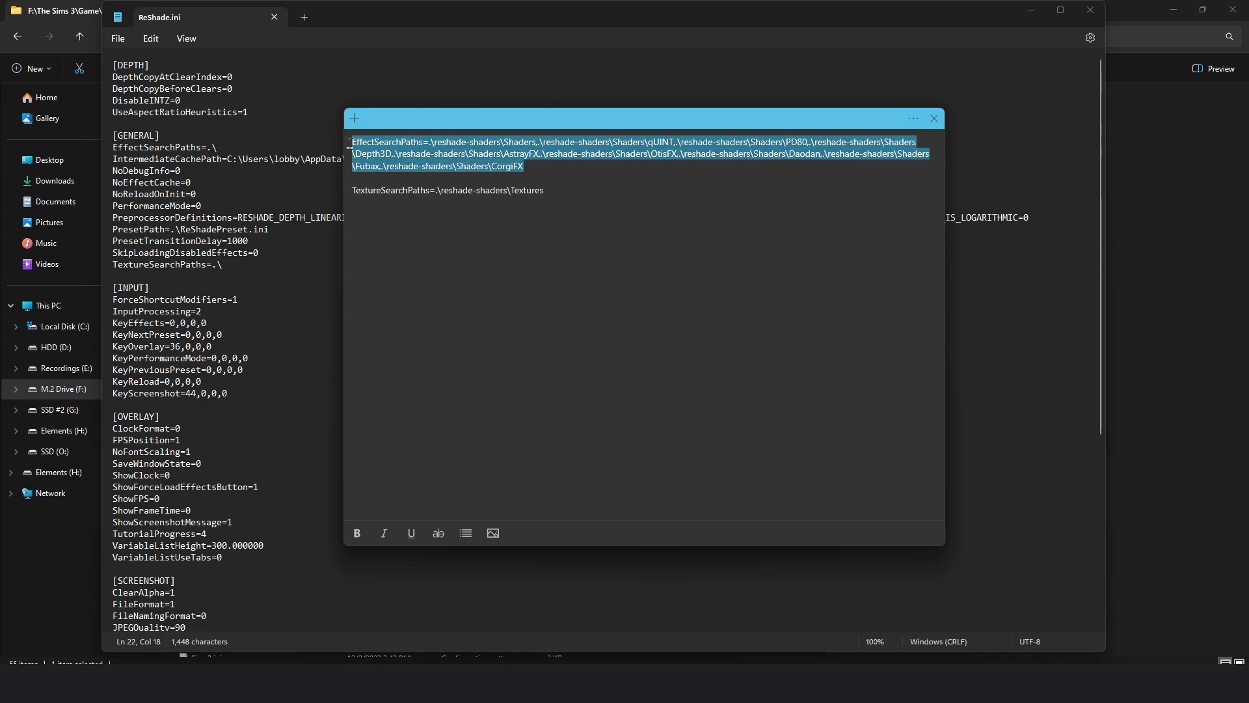
right_click(398, 149)
click(419, 158)
click(384, 17)
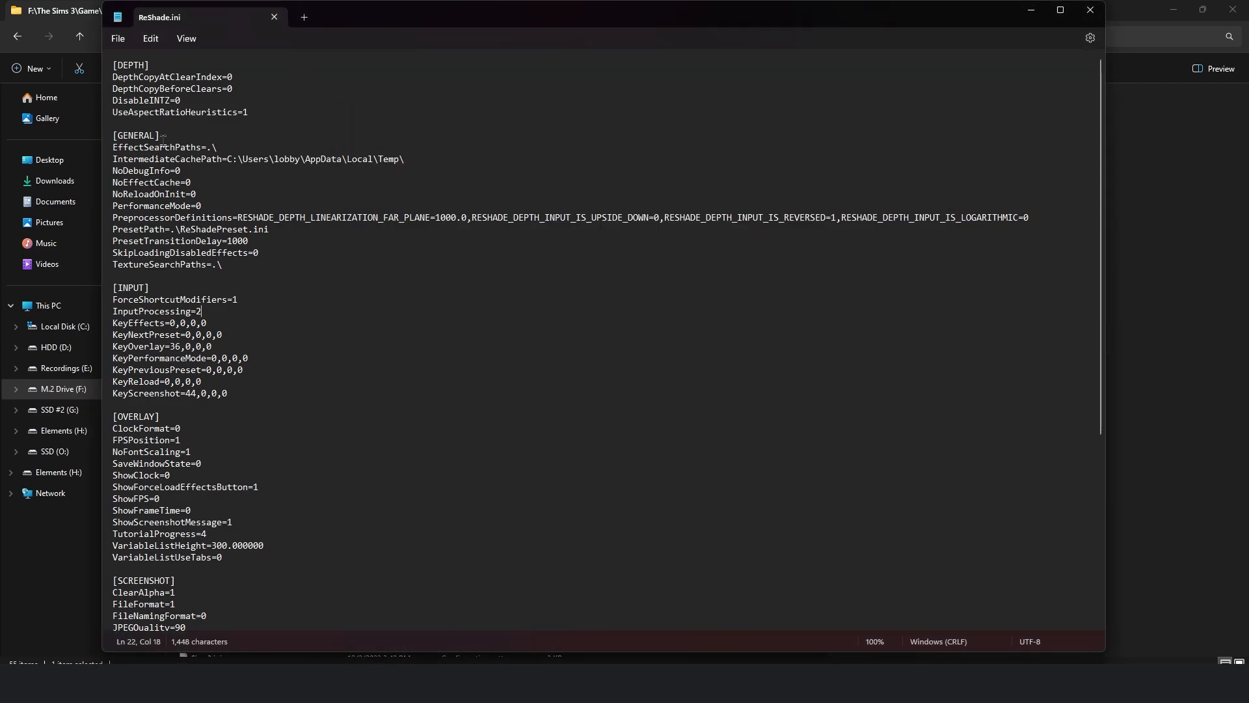
click(224, 148)
drag(112, 148, 218, 156)
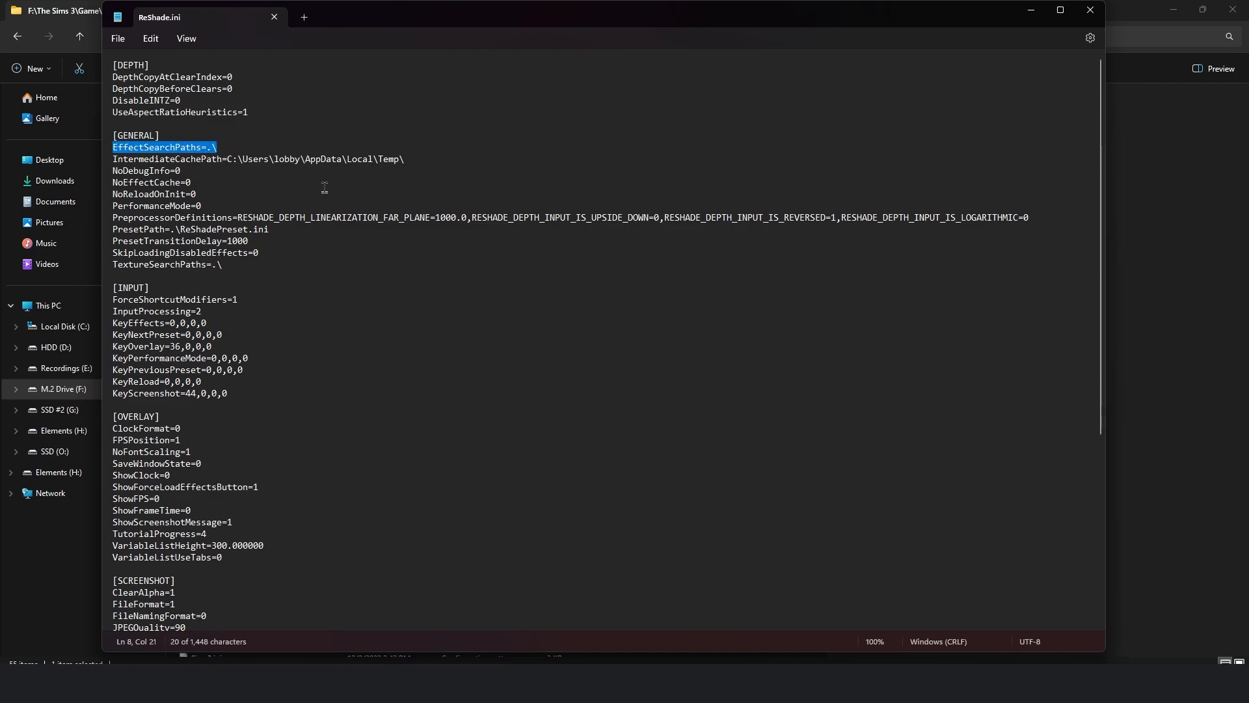
key(ctrl+v)
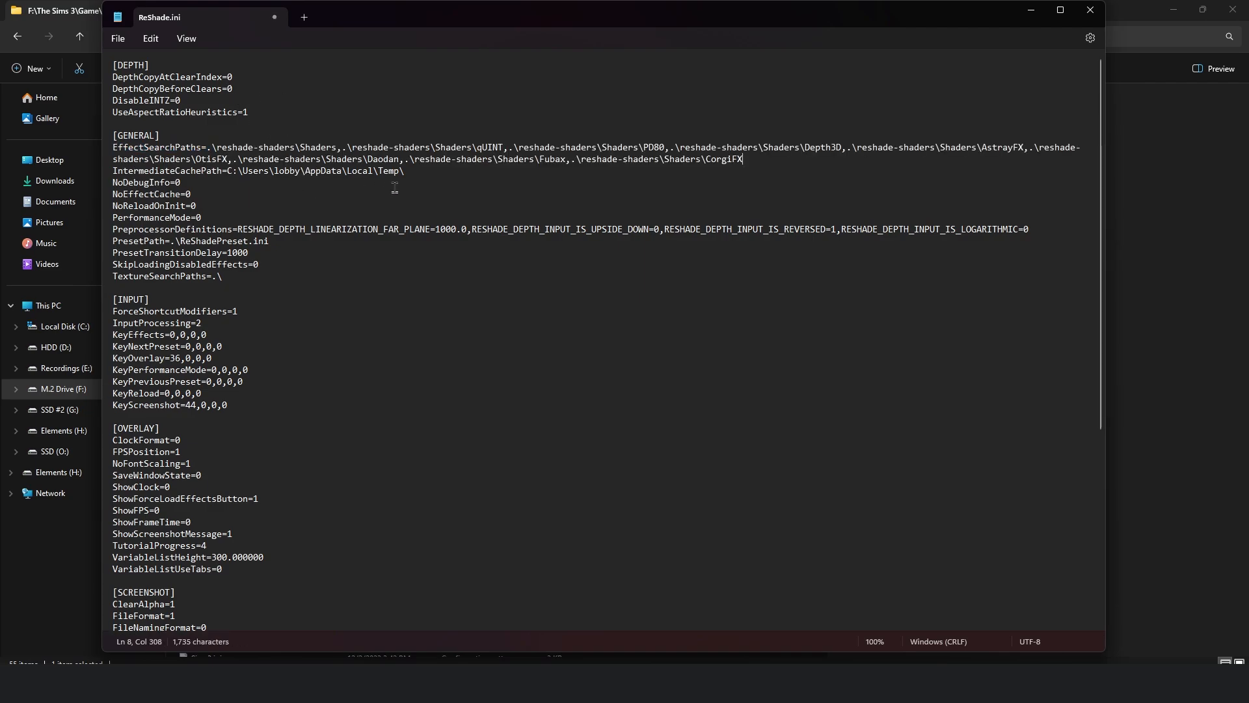
- Review the pasted effect paths, comparing them with the reshade-shaders\Shaders folder inside the game's Bin folder
drag(406, 172, 111, 151)
click(1090, 10)
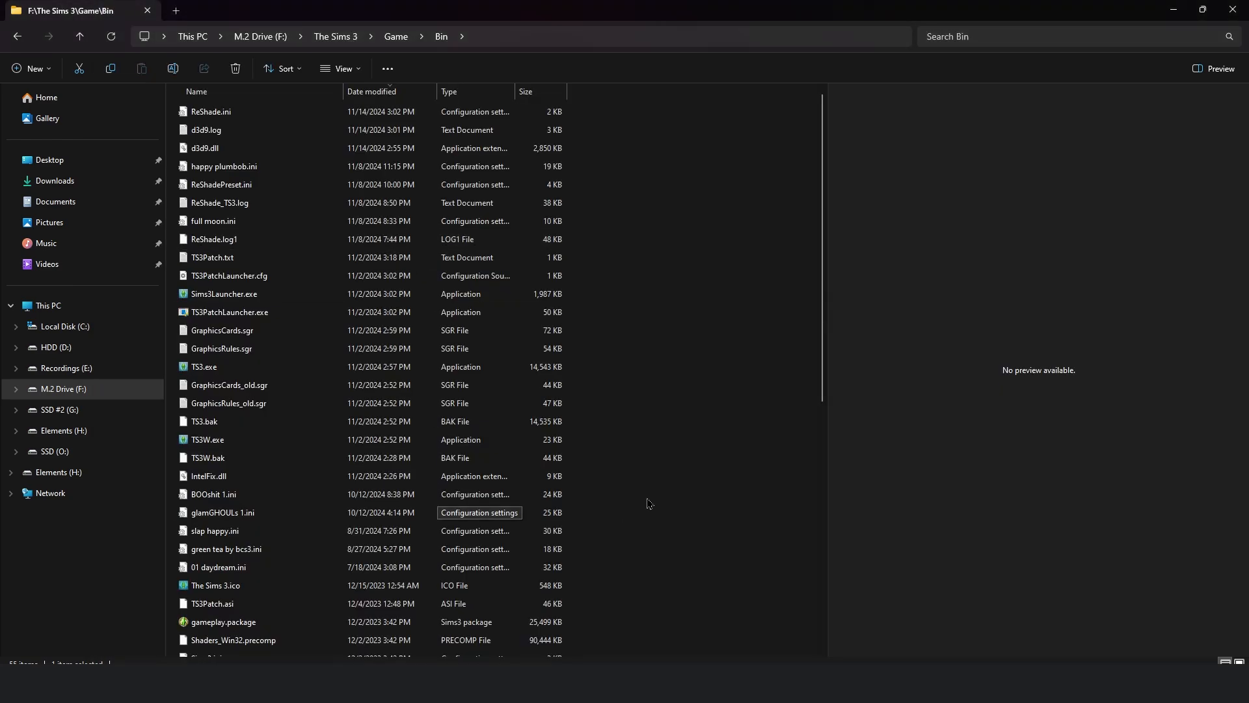
scroll(625, 495, down, 8)
double_click(276, 649)
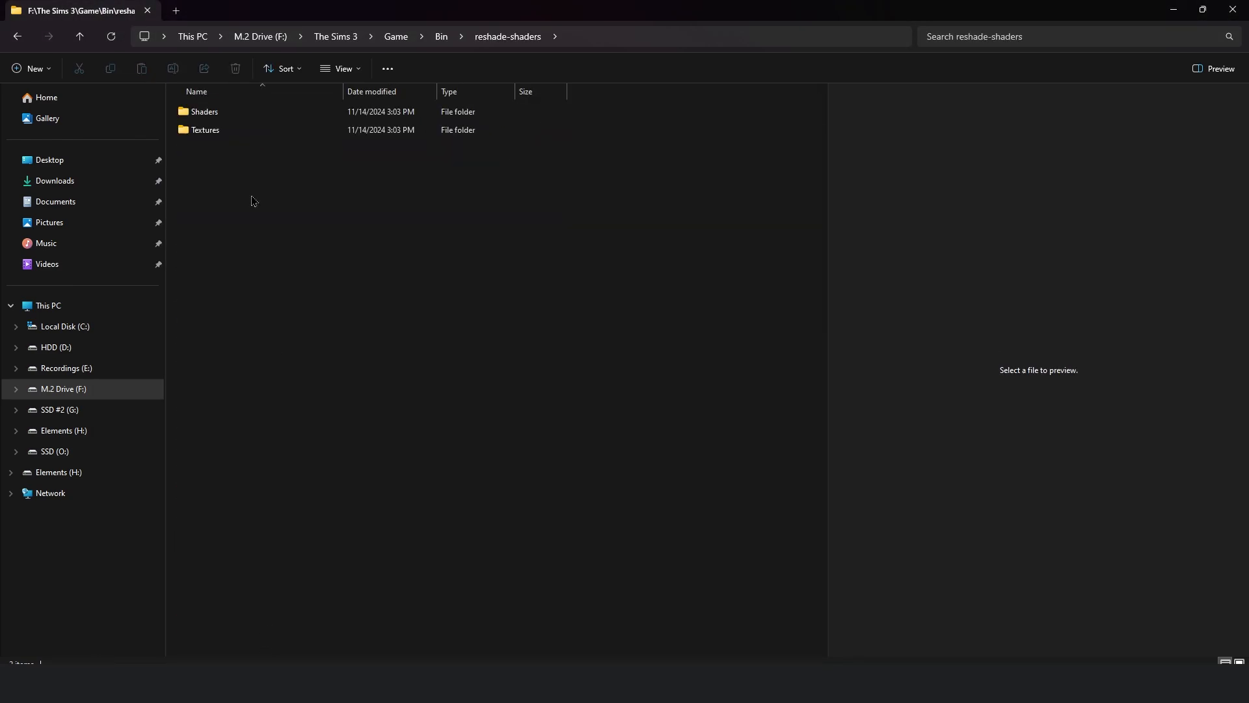
double_click(219, 114)
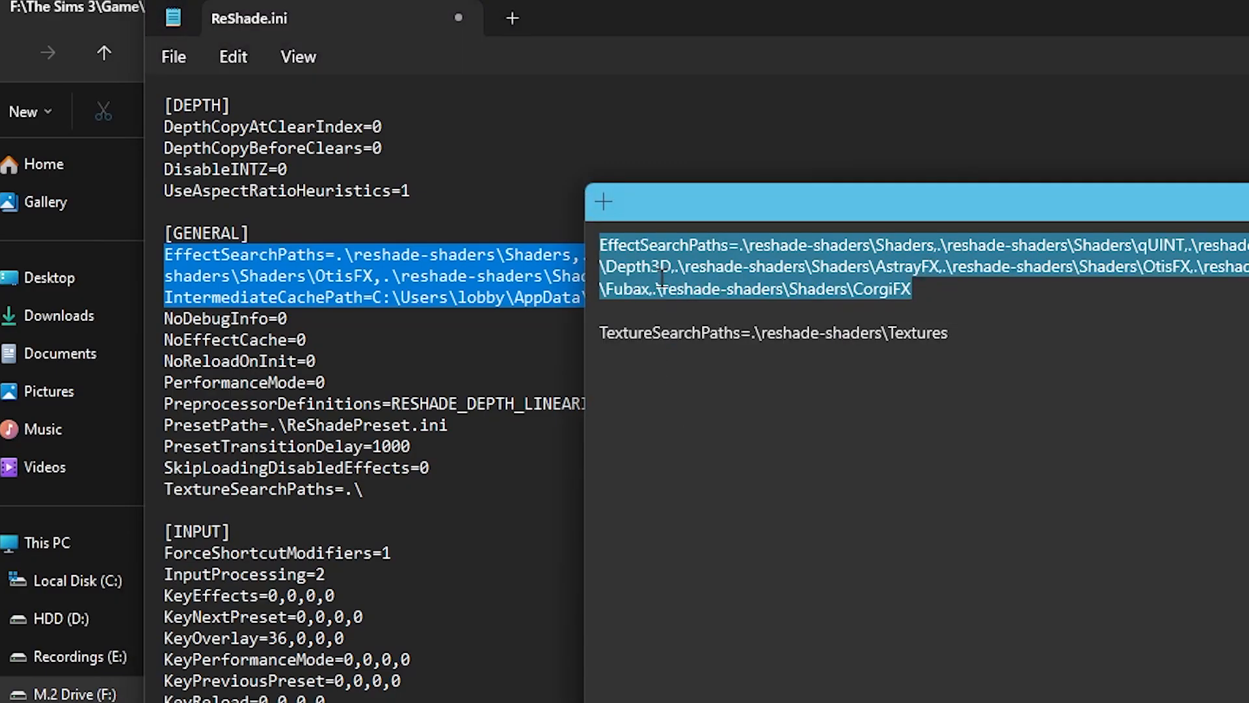
- Replace the TextureSearchPaths line in ReShade.ini with TextureSearchPaths=.\reshade-shaders\Textures copied from the sticky note
click(502, 205)
drag(948, 333, 614, 345)
right_click(677, 338)
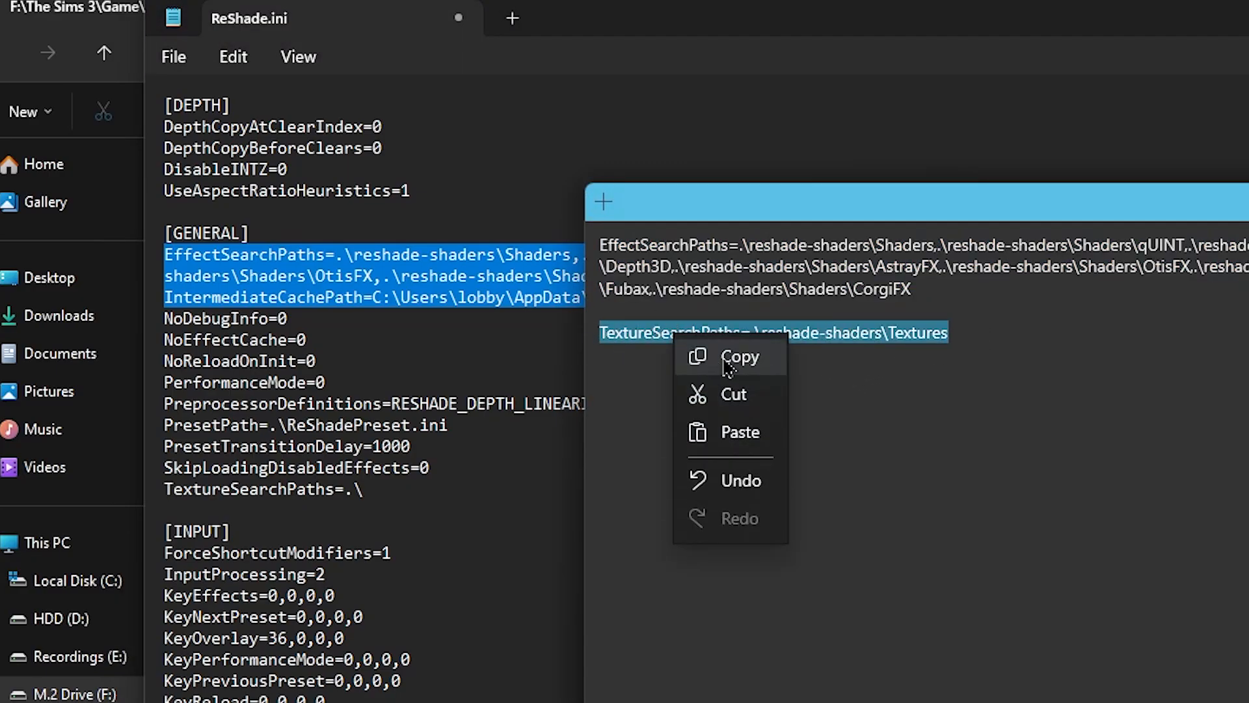
click(716, 368)
click(364, 501)
drag(363, 491, 164, 498)
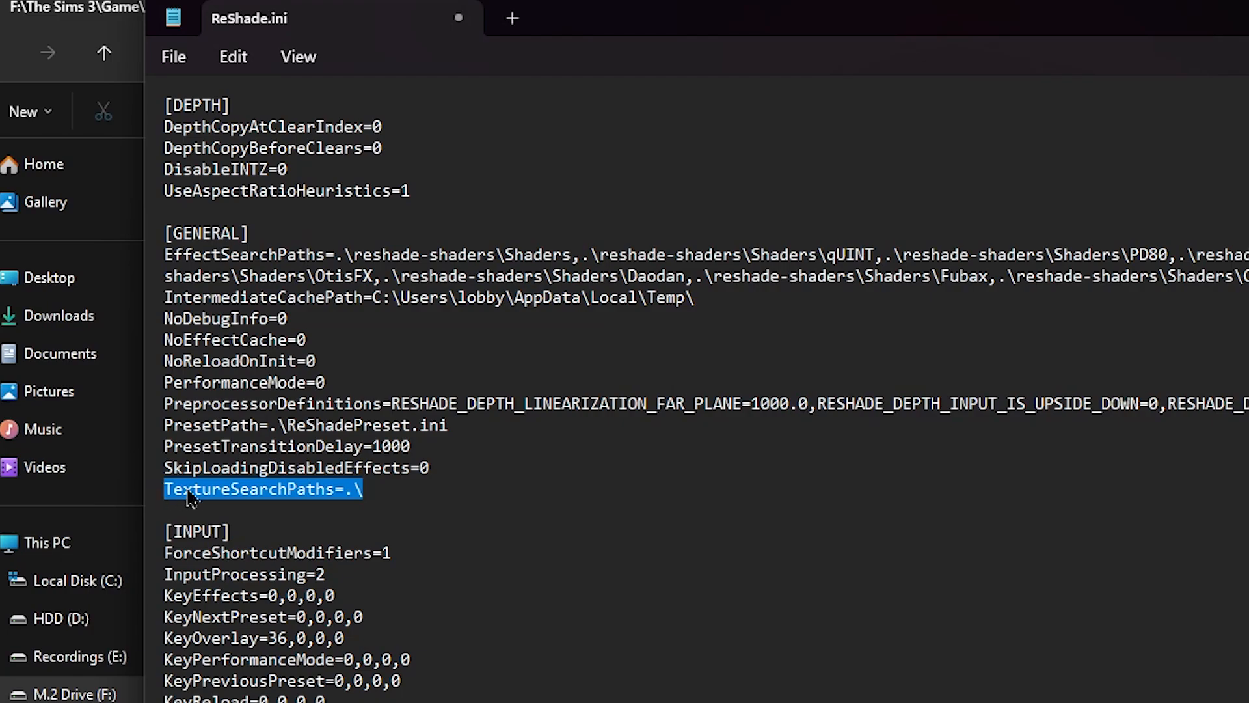
right_click(181, 496)
click(241, 658)
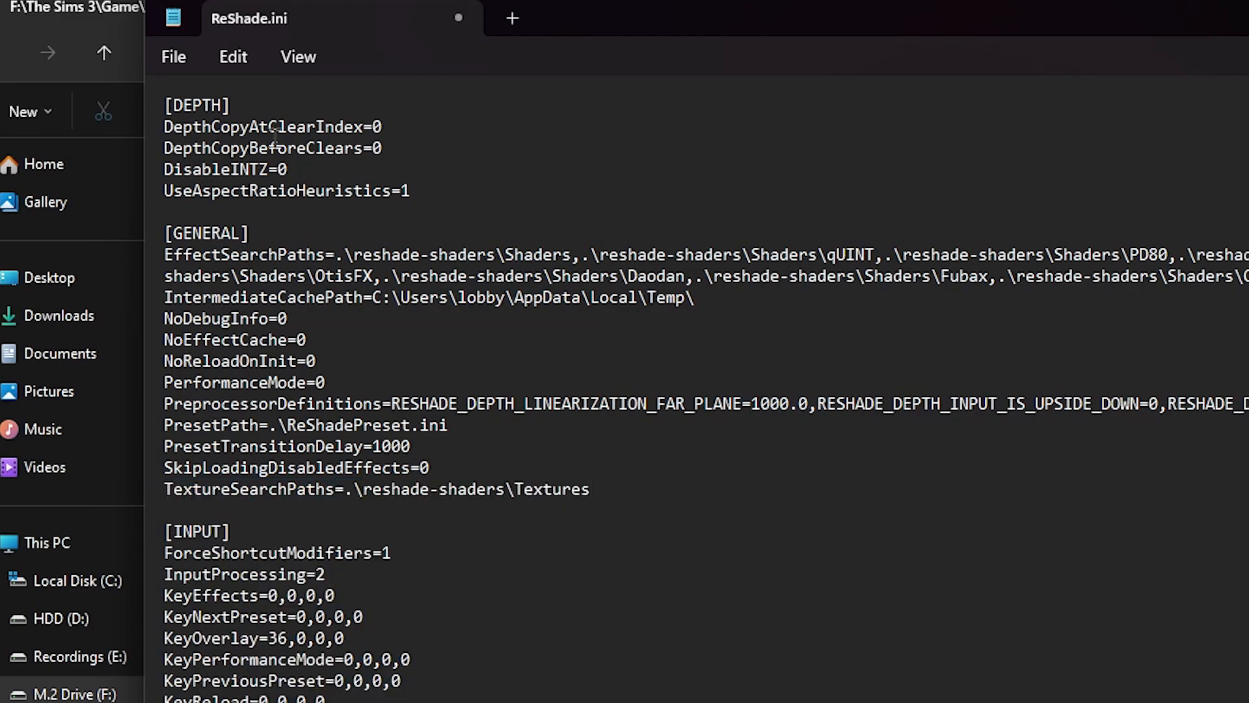
- Save the edited ReShade.ini and open the ReShade overlay in The Sims 3
click(174, 56)
click(246, 215)
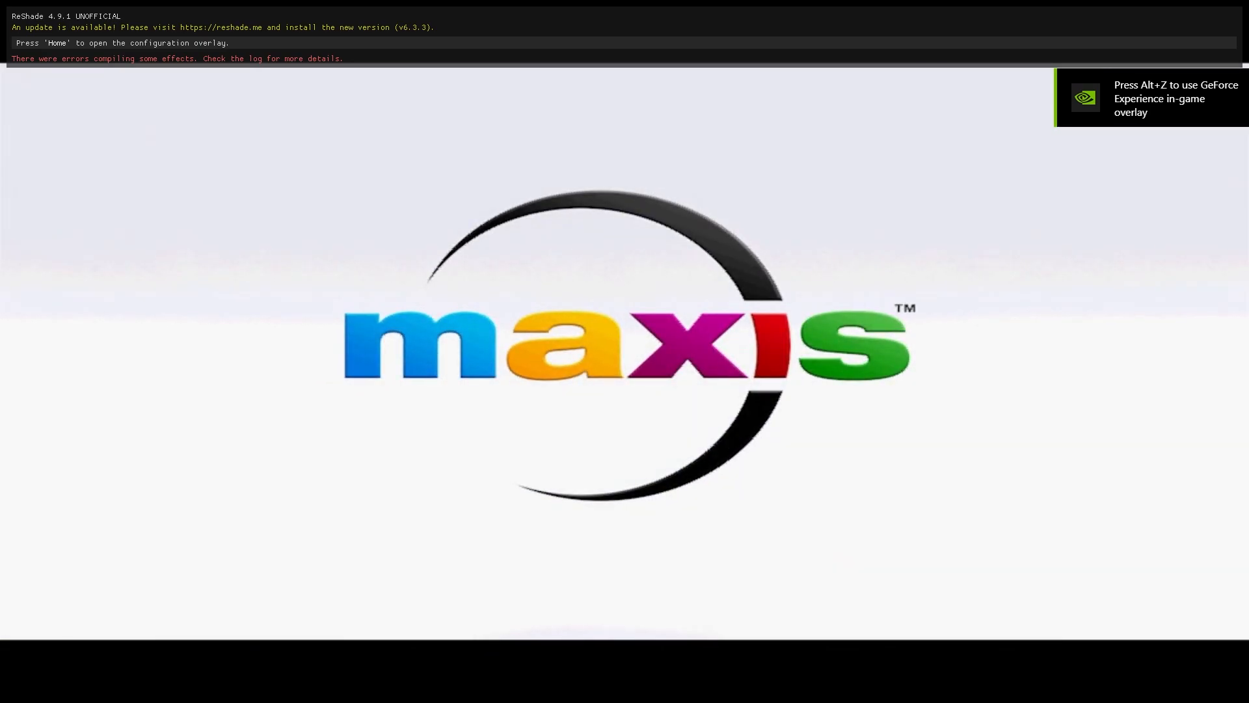
key(Home)
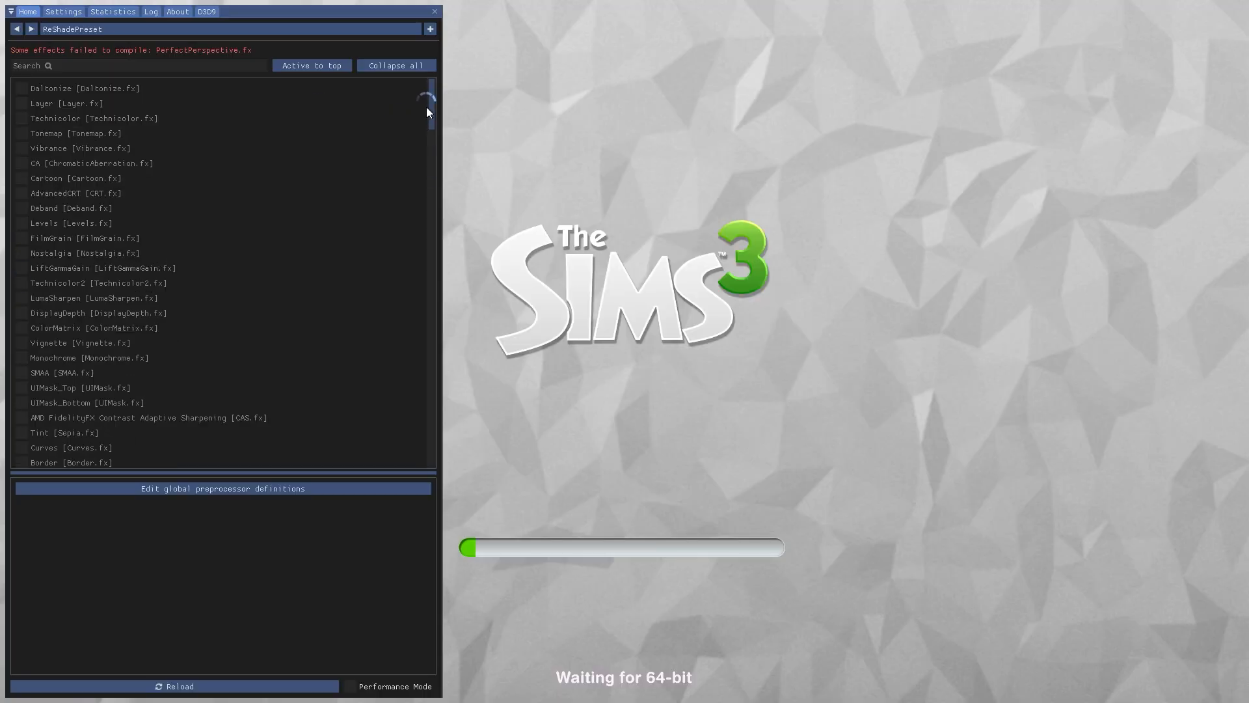
- Look through the whole list of loaded effects in the ReShade overlay
drag(428, 111, 423, 46)
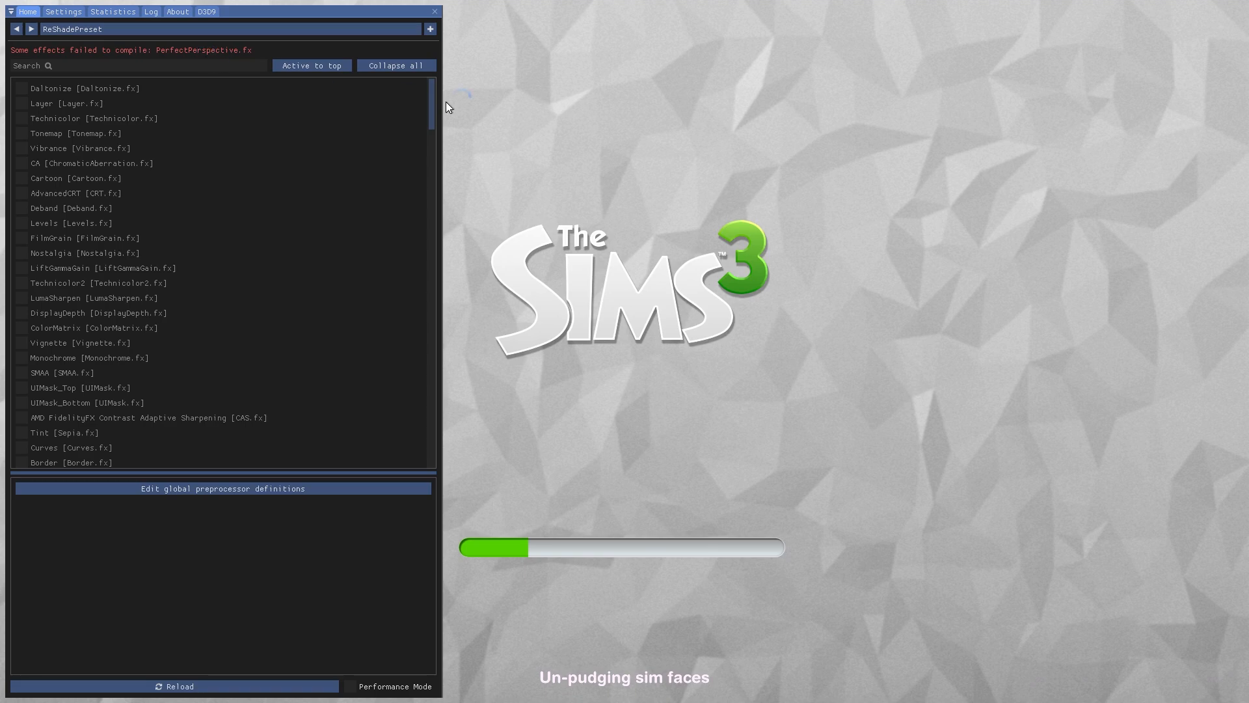
drag(429, 84, 426, 433)
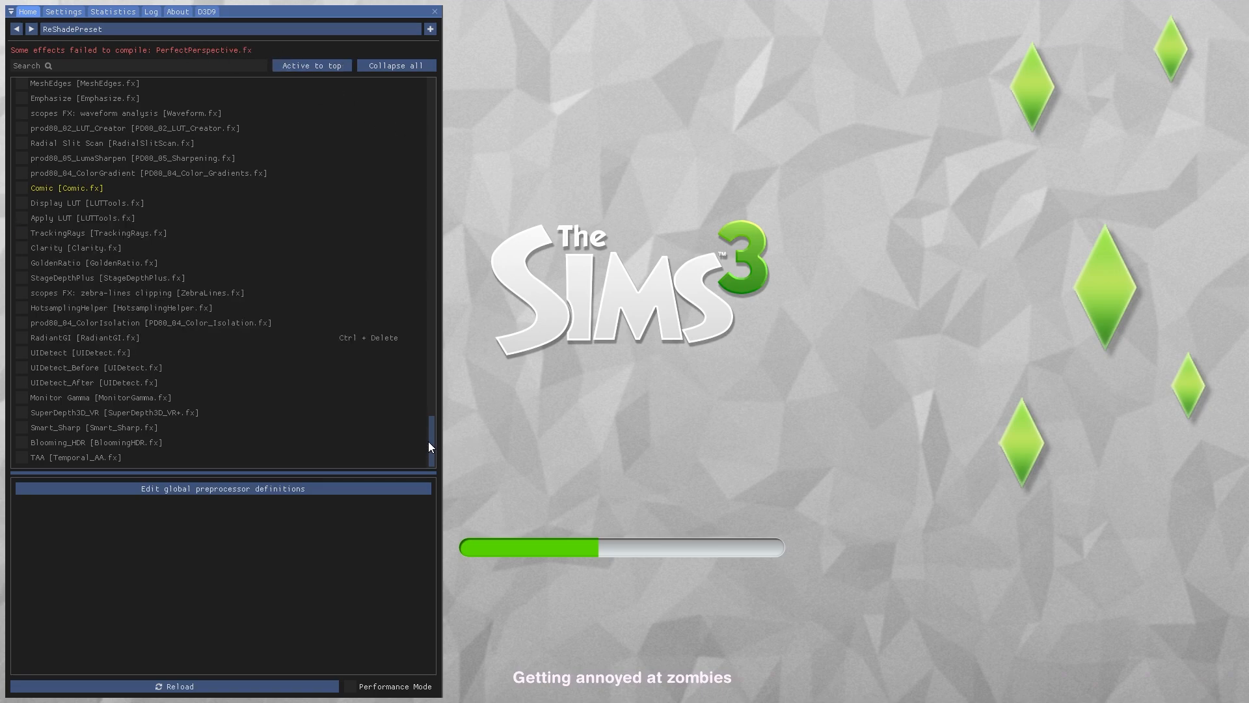
drag(432, 448, 435, 104)
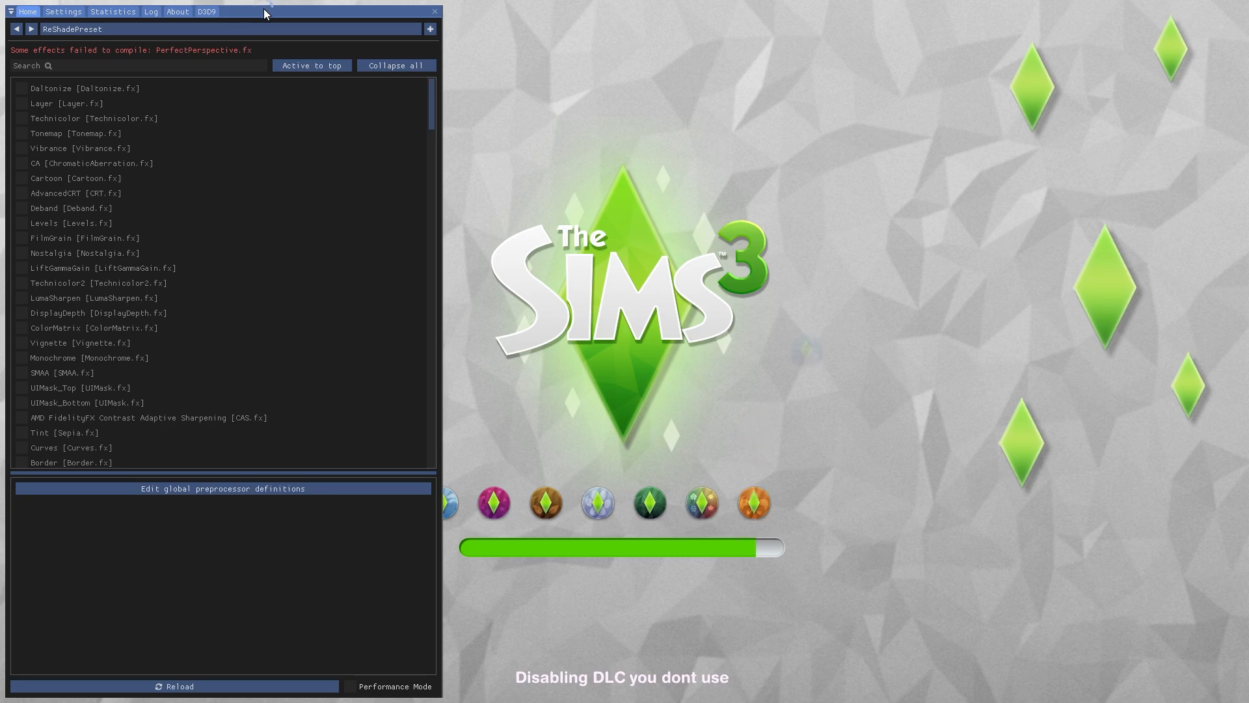
- Enable the Comic [Comic.fx] effect and switch it off and on again to compare the game image, moving the overlay clear of the menu
drag(265, 13, 335, 22)
drag(448, 125, 441, 391)
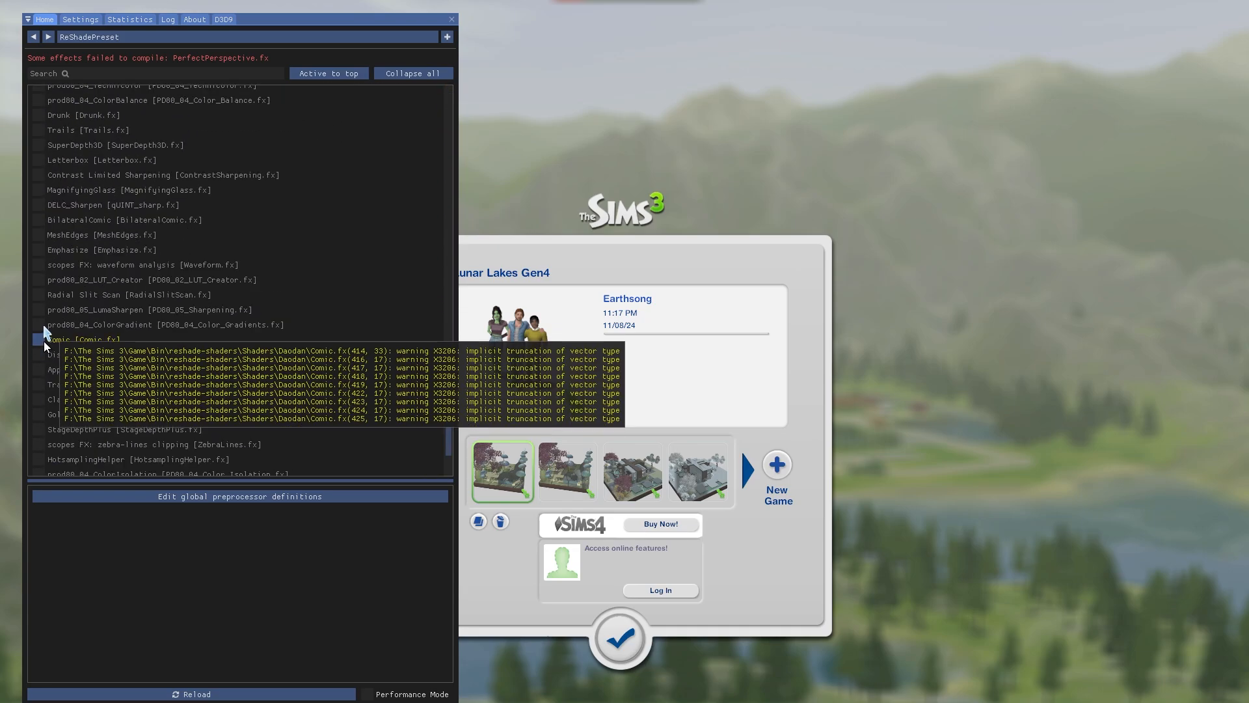
click(38, 339)
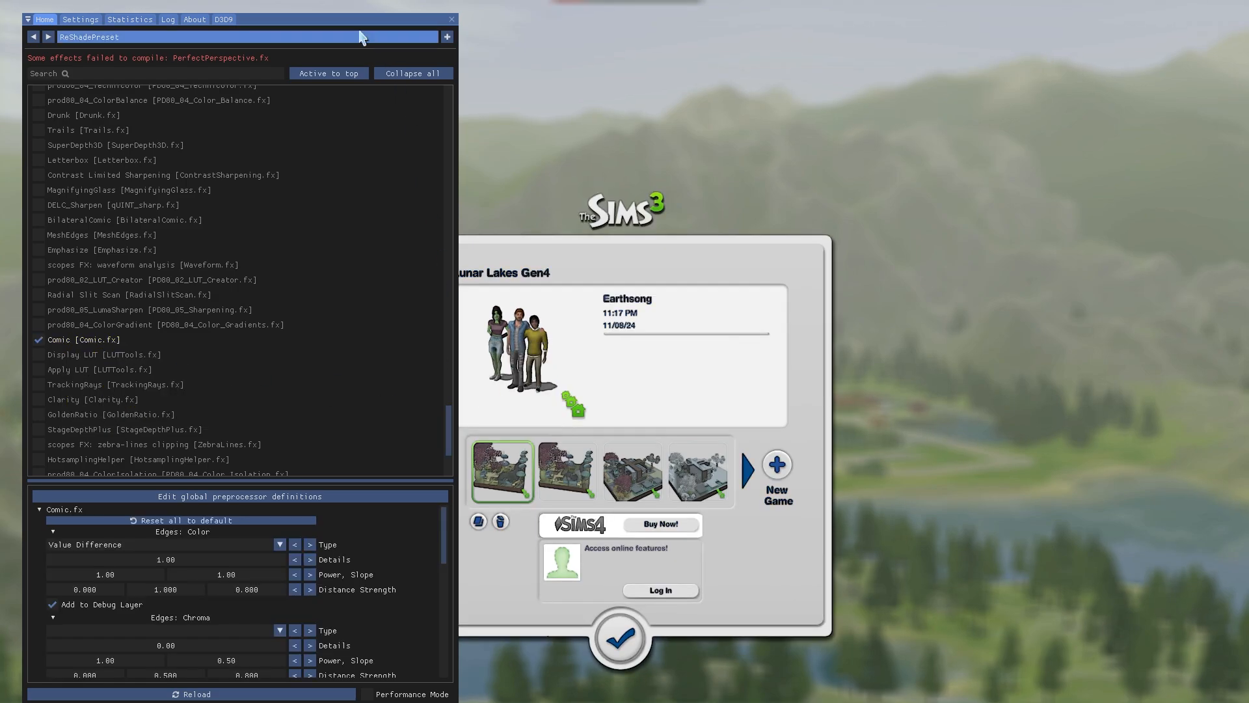
drag(331, 20, 1090, 56)
mouse_move(818, 369)
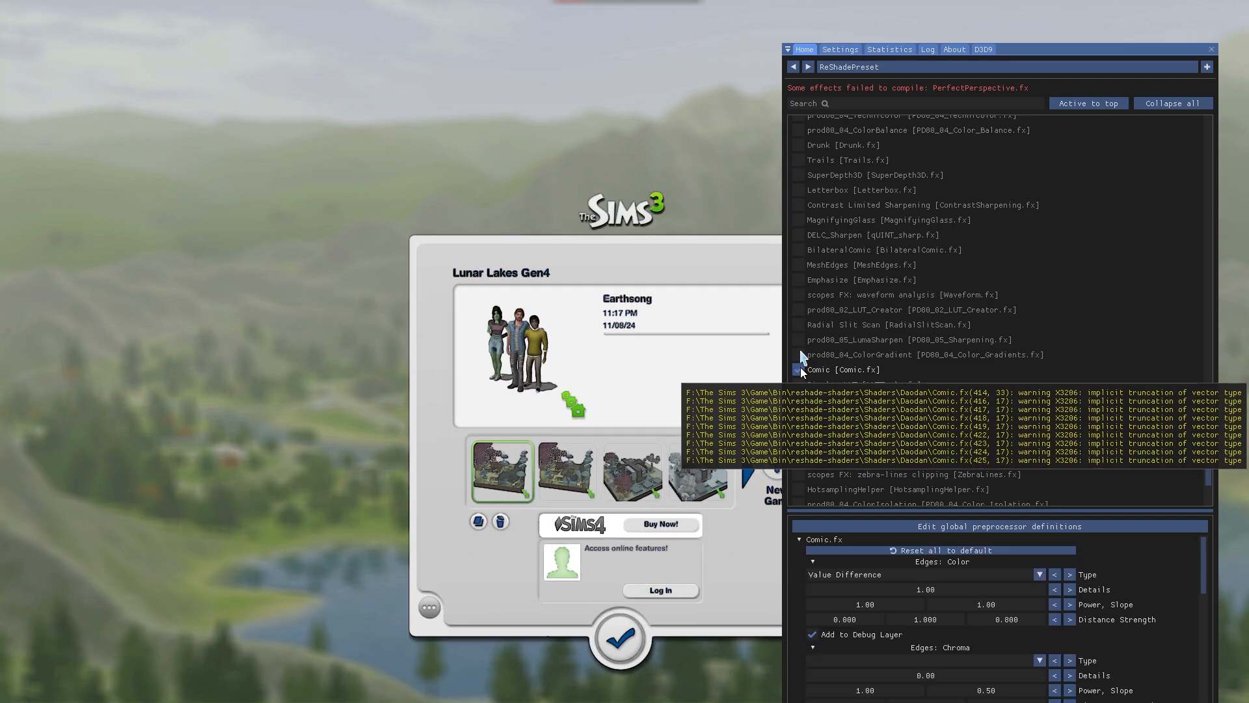
click(798, 369)
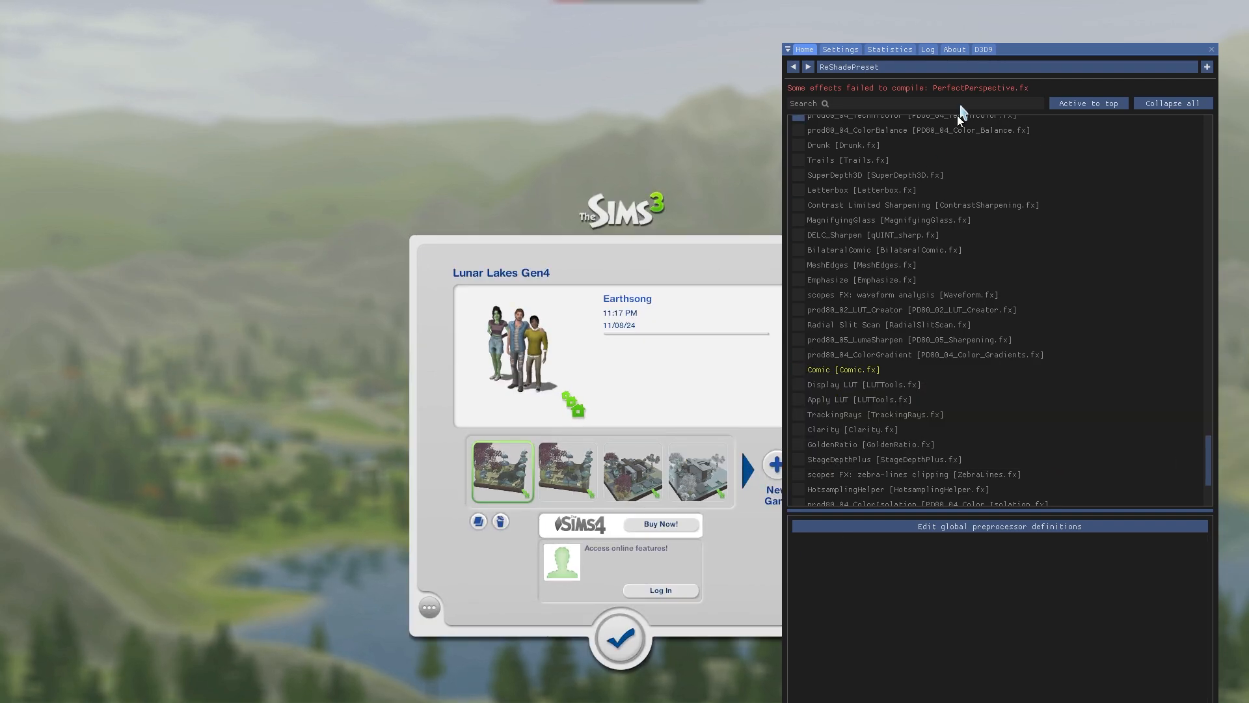
drag(1021, 57, 1073, 32)
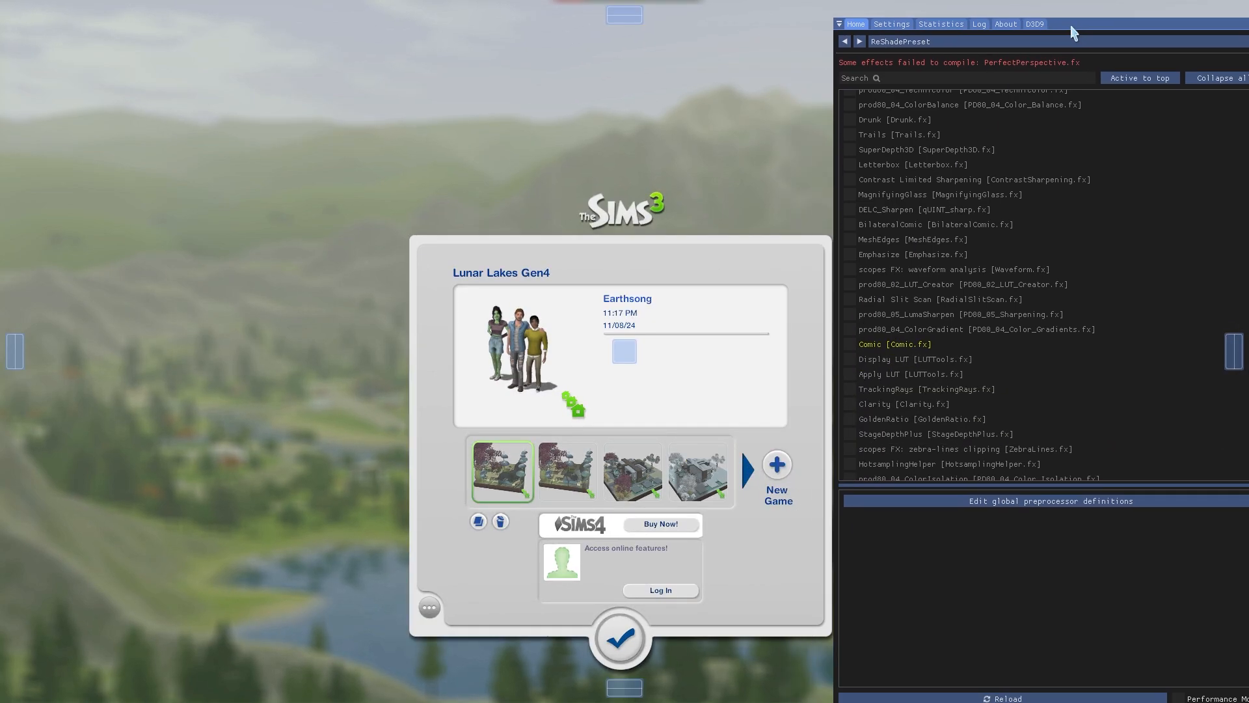
click(850, 344)
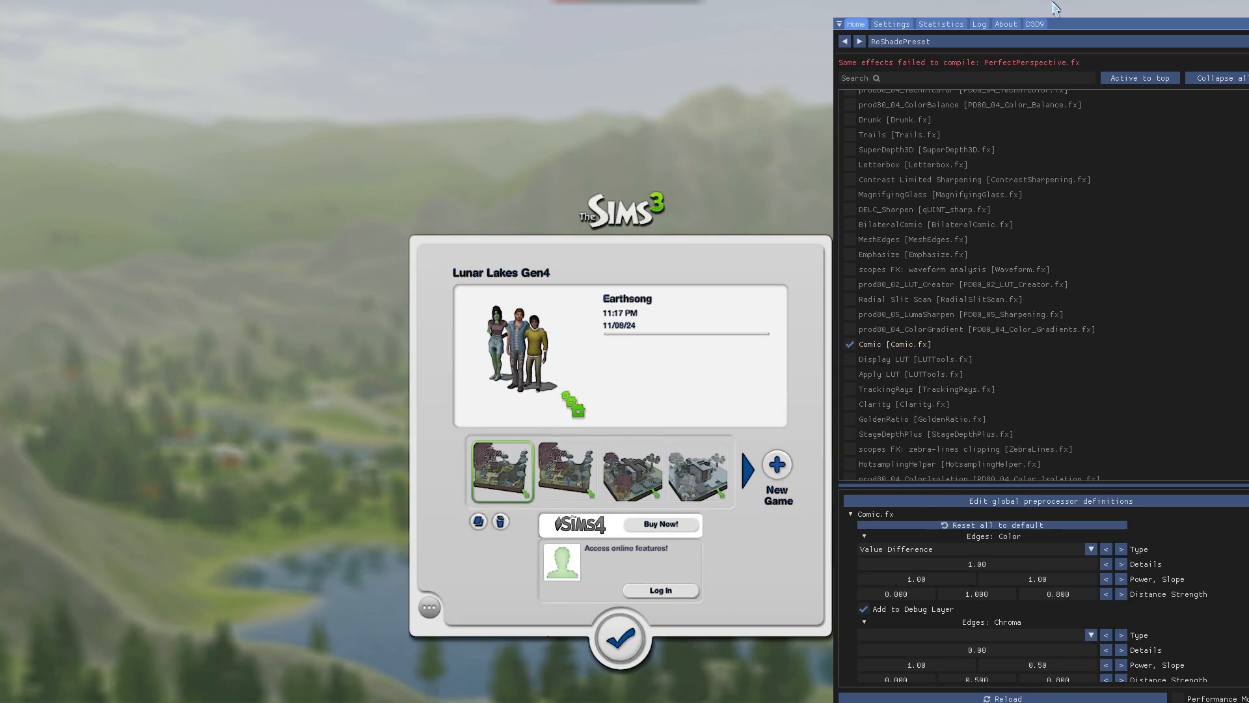
- Try other Edges: Color types for the Comic effect, including Disabled, and return the type to Value Difference
drag(1085, 19, 320, 17)
drag(489, 548, 484, 540)
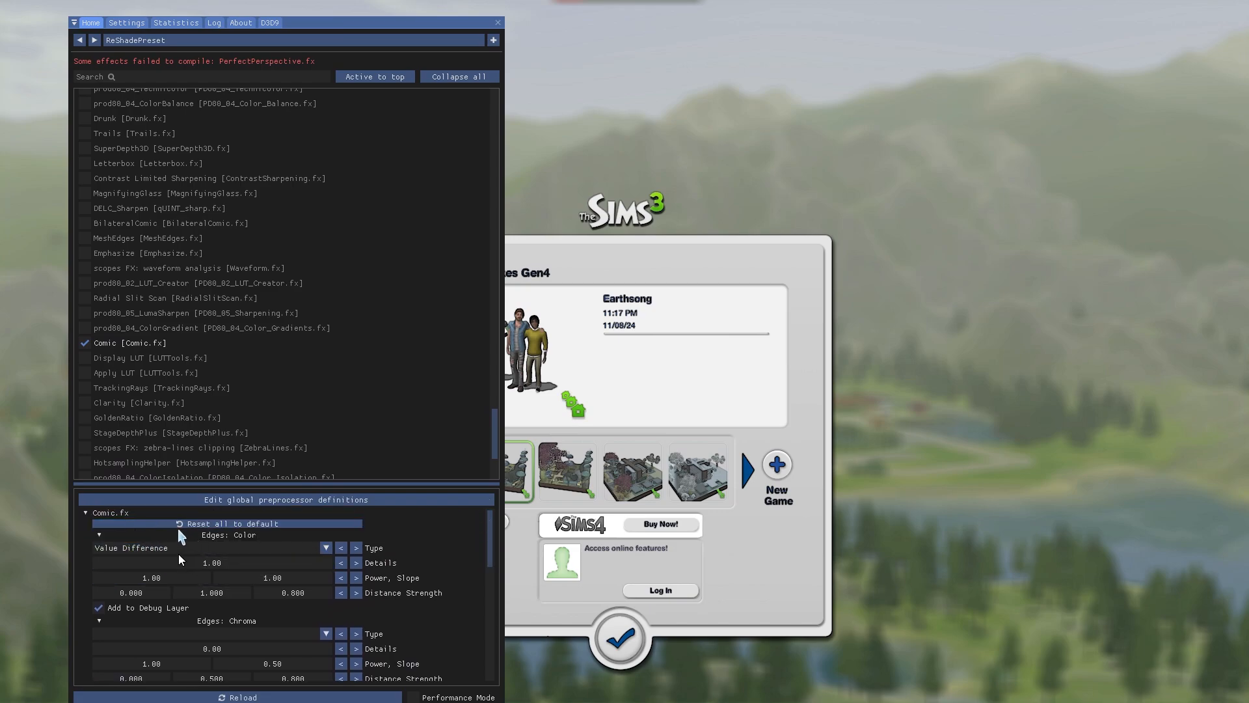
drag(236, 540, 169, 516)
click(154, 524)
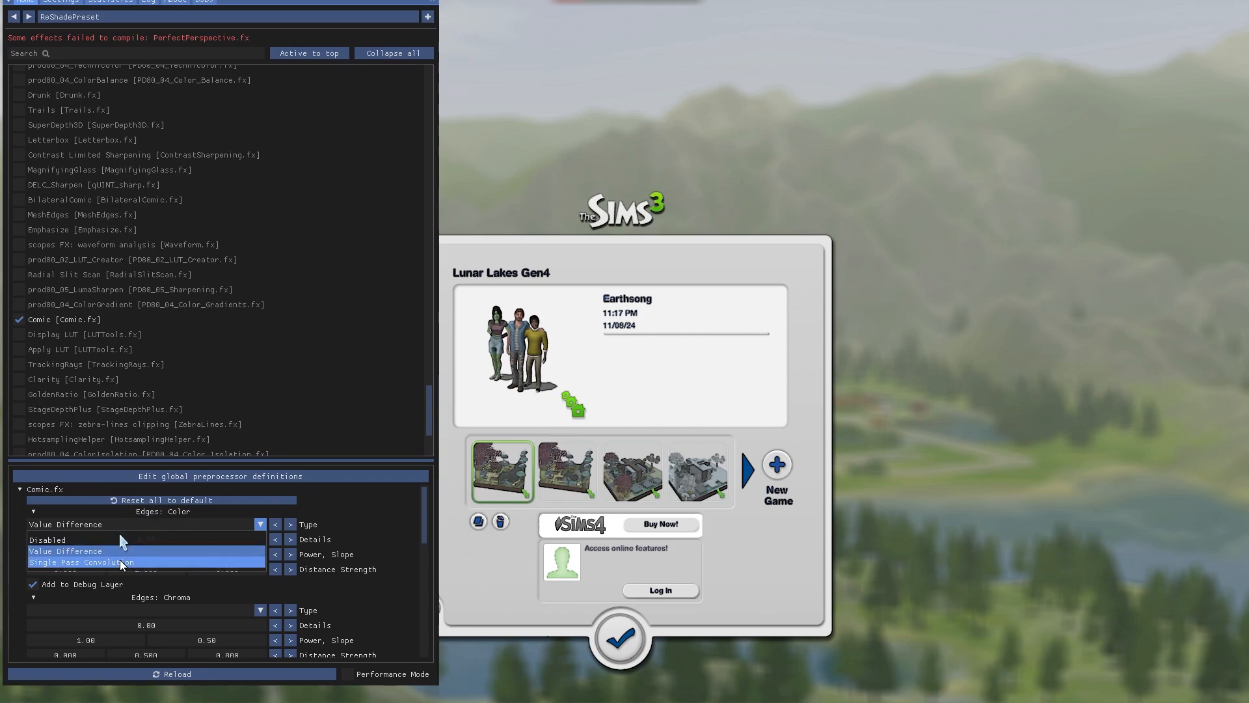
click(120, 560)
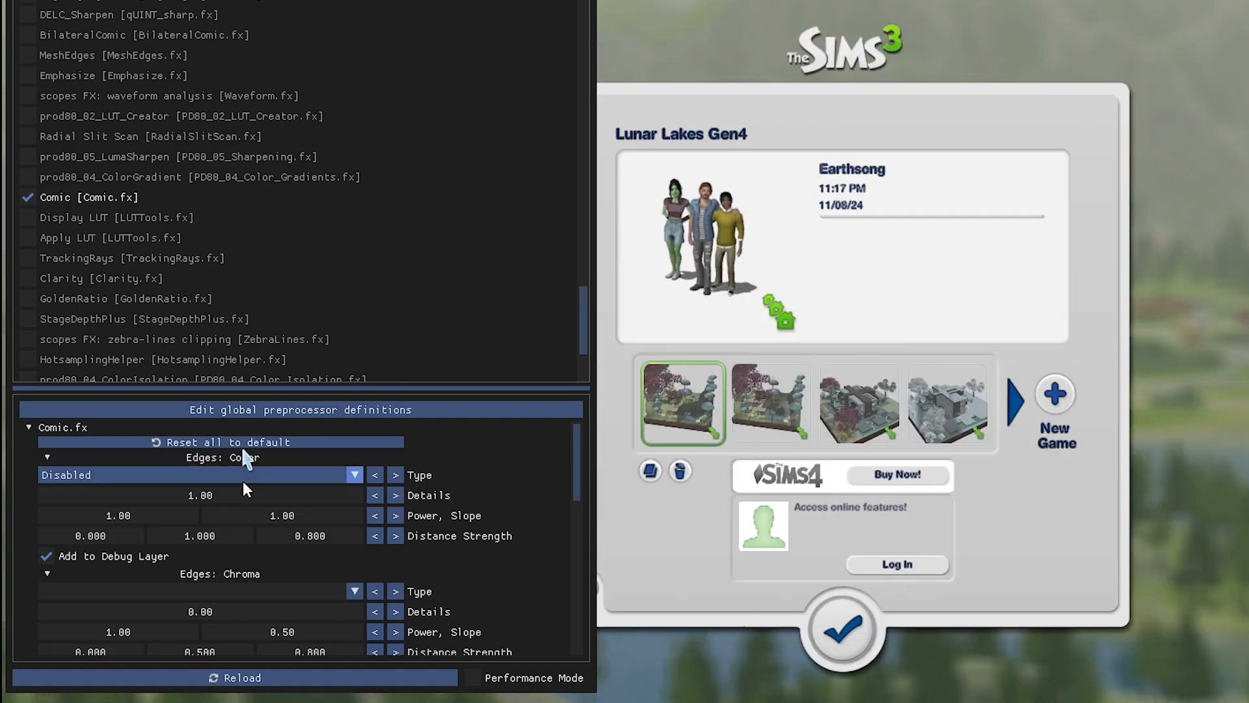
click(243, 480)
click(156, 510)
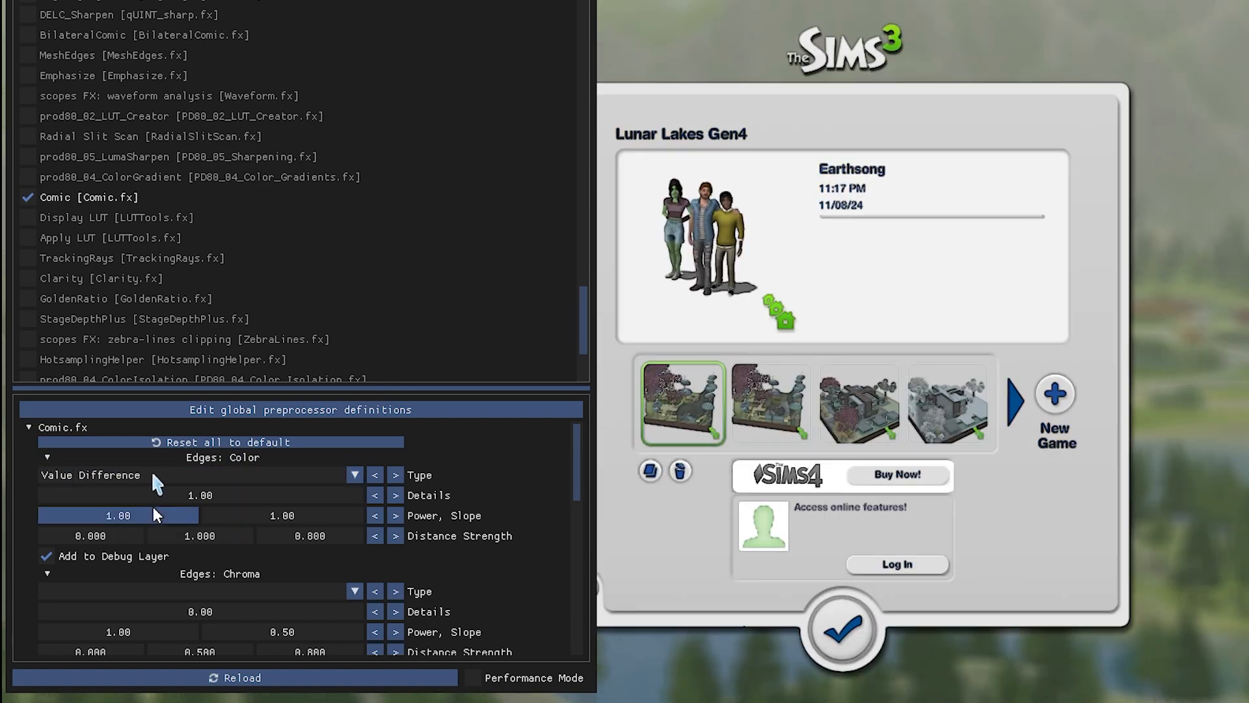
click(162, 478)
click(166, 510)
- Set the Comic effect's Edges: Color power to 2.22, slope to 1.44 and third distance strength value to 0.849
drag(157, 516, 231, 512)
drag(264, 512, 305, 532)
scroll(505, 504, down, 2)
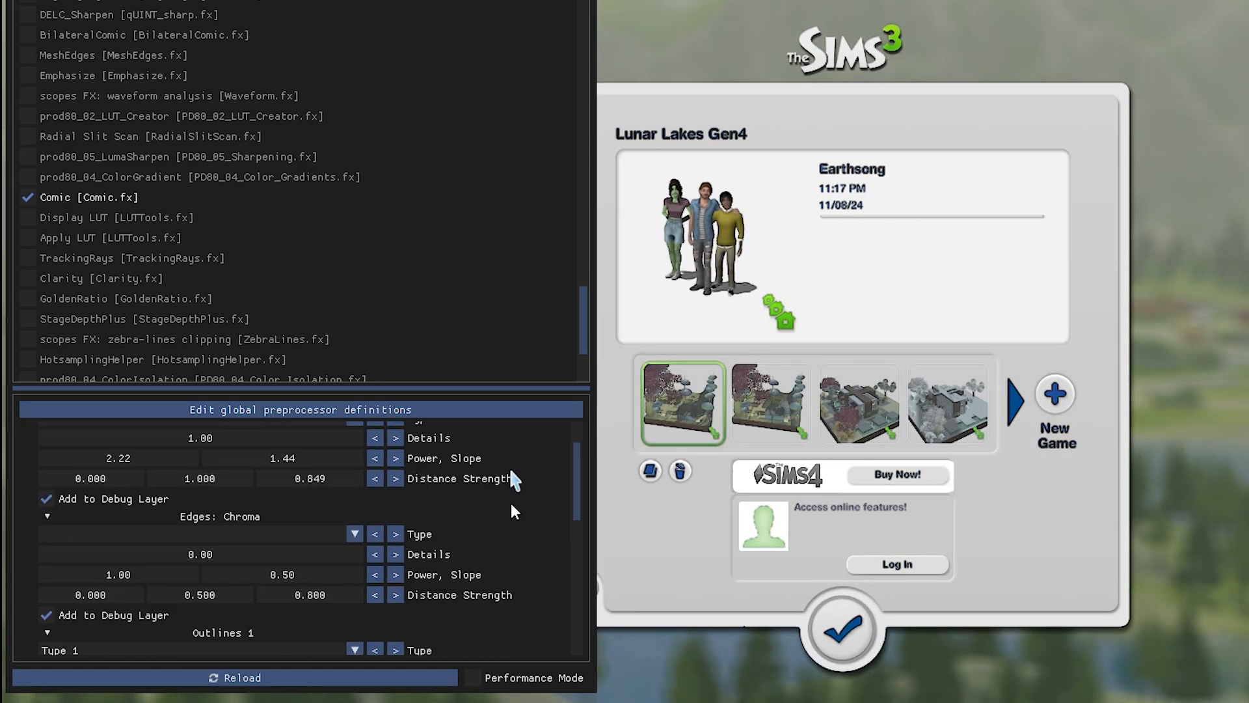
- Set the Comic effect's Edges: Chroma type to Value Difference and its Outlines 1 type to Type 2
scroll(141, 515, down, 2)
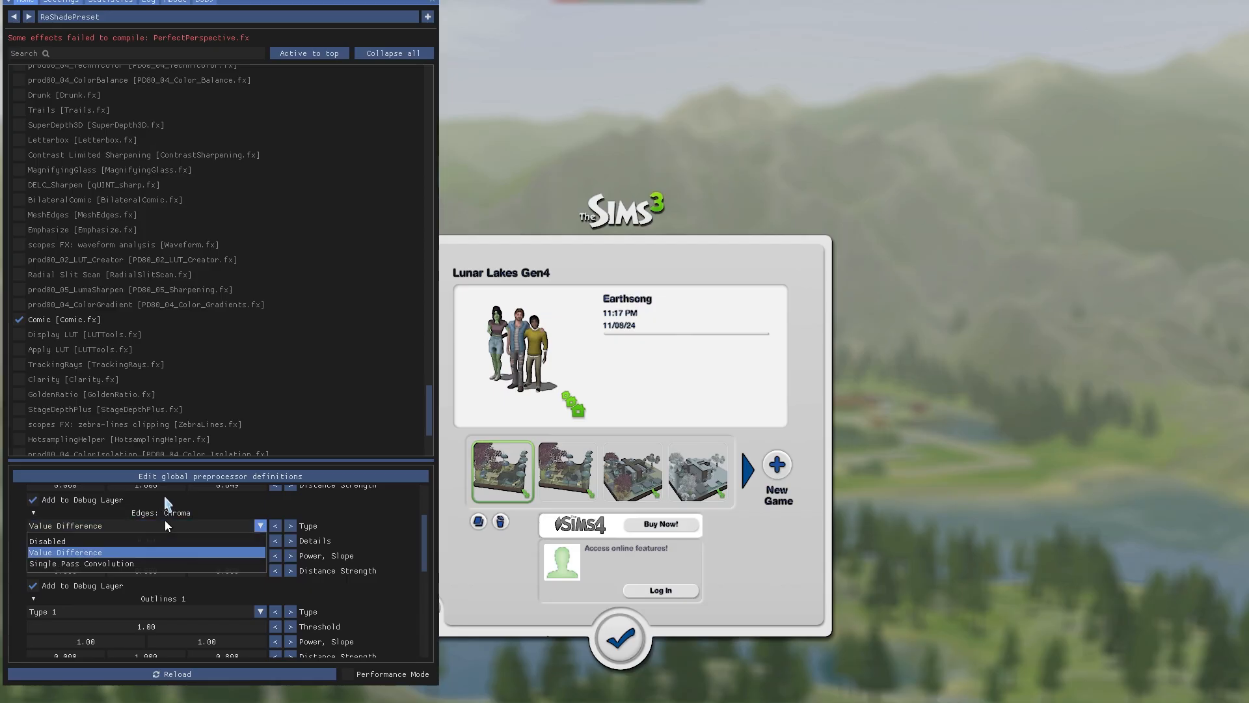
scroll(277, 539, down, 2)
click(95, 530)
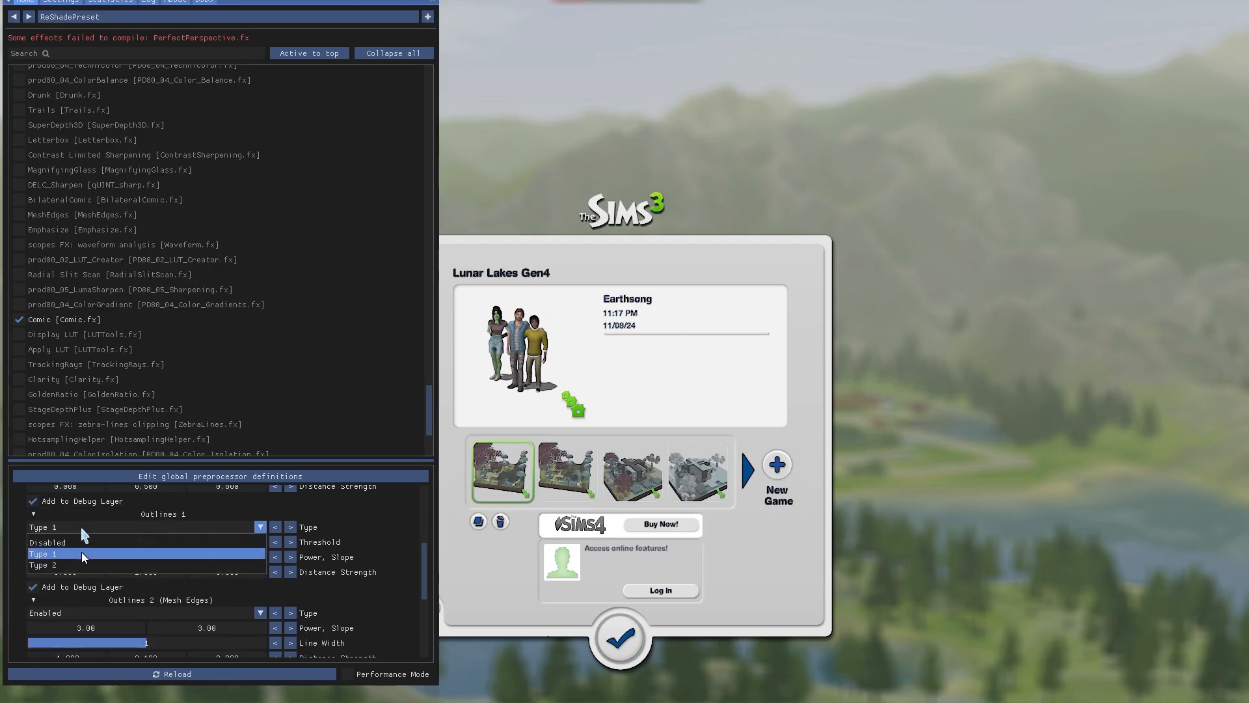
click(85, 564)
click(102, 529)
click(242, 601)
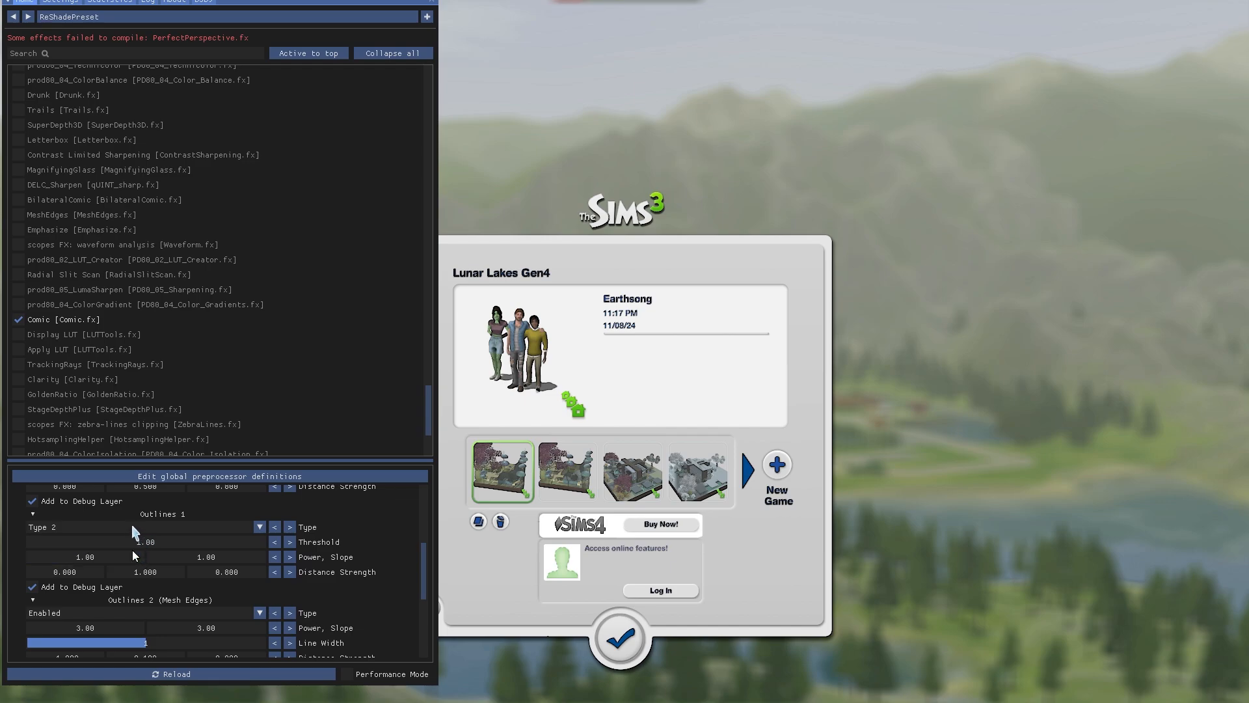
drag(206, 553, 260, 549)
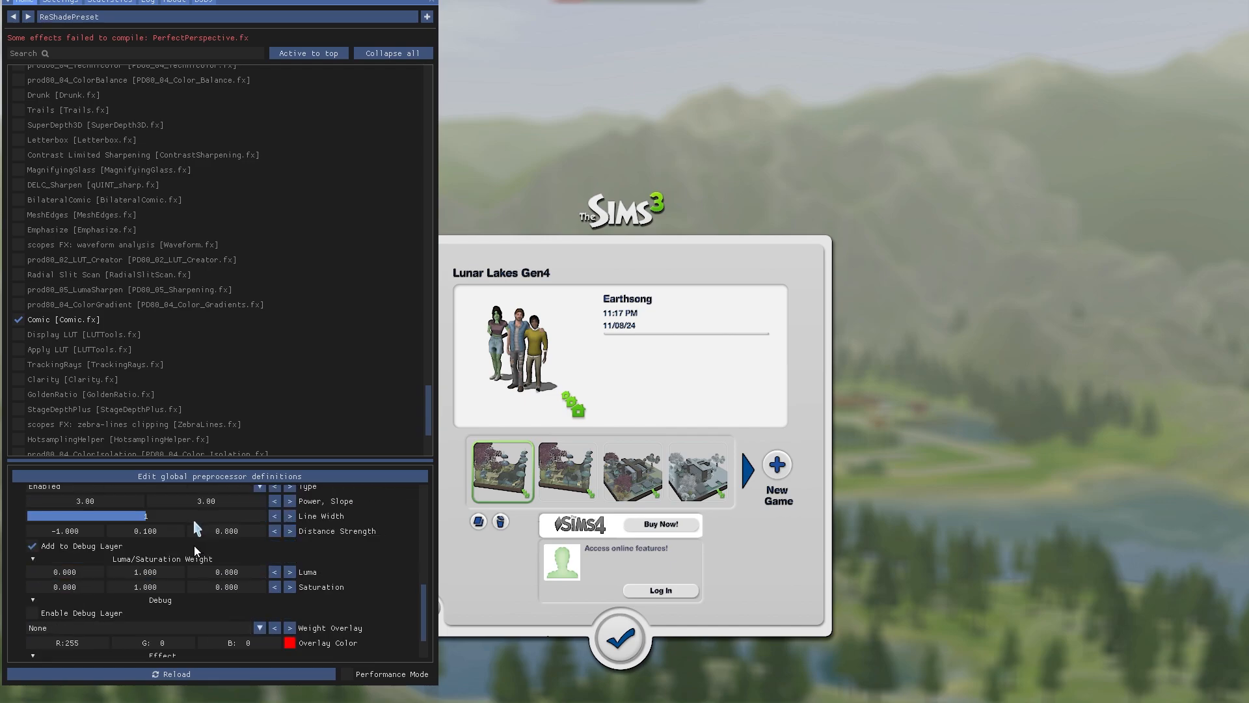
- Try the Comic effect's Outlines 2 (Mesh Edges) type as Disabled and set it back, and switch off the Comic effect
scroll(193, 520, down, 2)
click(130, 527)
click(115, 548)
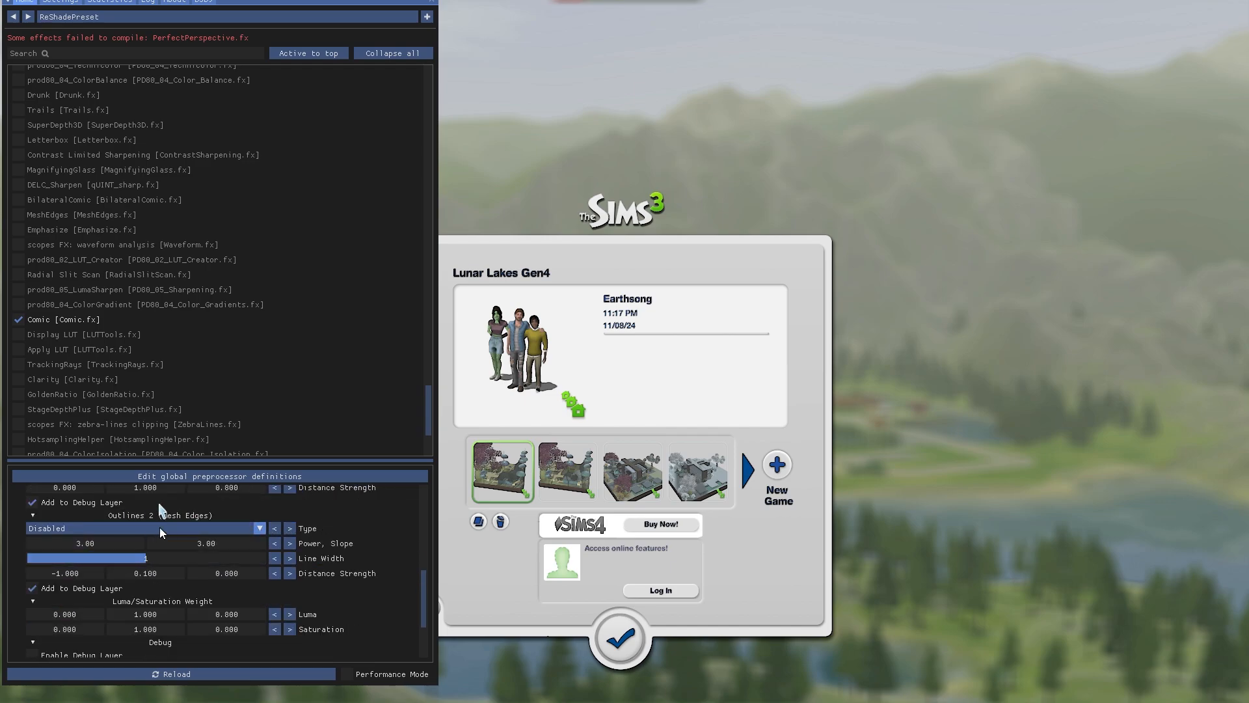
click(156, 529)
click(120, 557)
scroll(158, 567, down, 2)
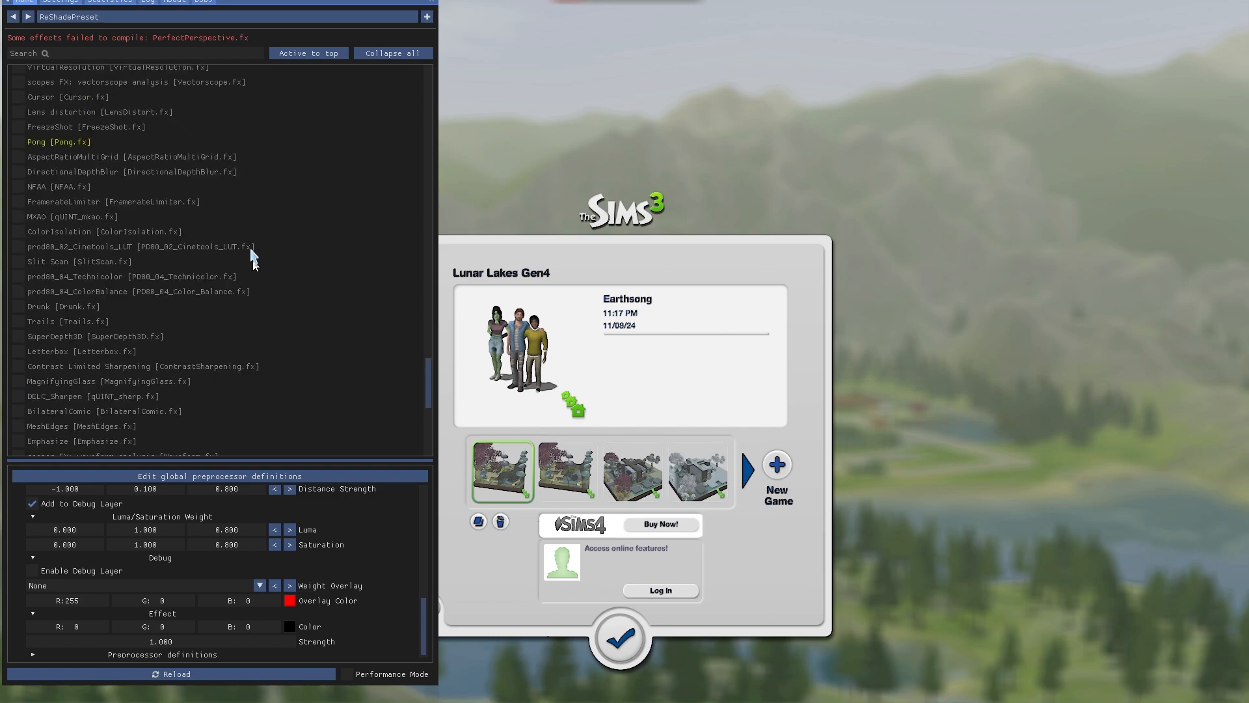
click(97, 319)
- Enable the Pong [Pong.fx] effect, hide the overlay to view it full screen and reopen the overlay
scroll(150, 303, up, 3)
scroll(150, 303, up, 9)
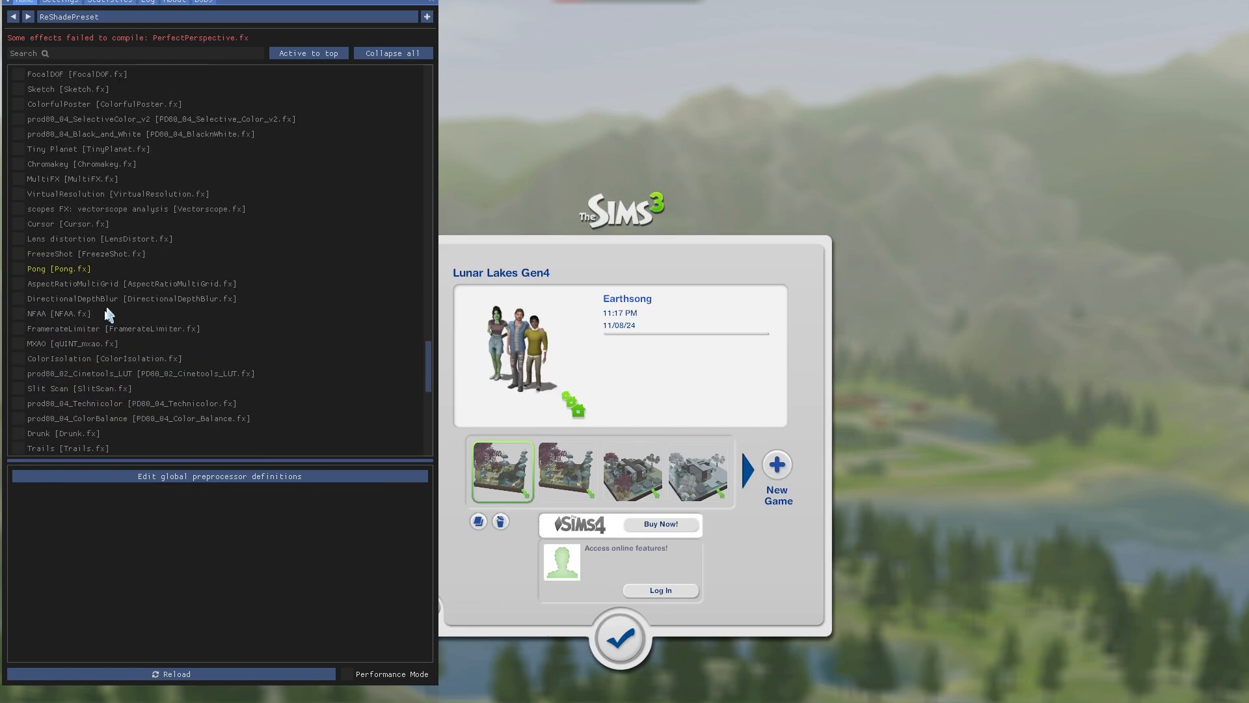
click(27, 269)
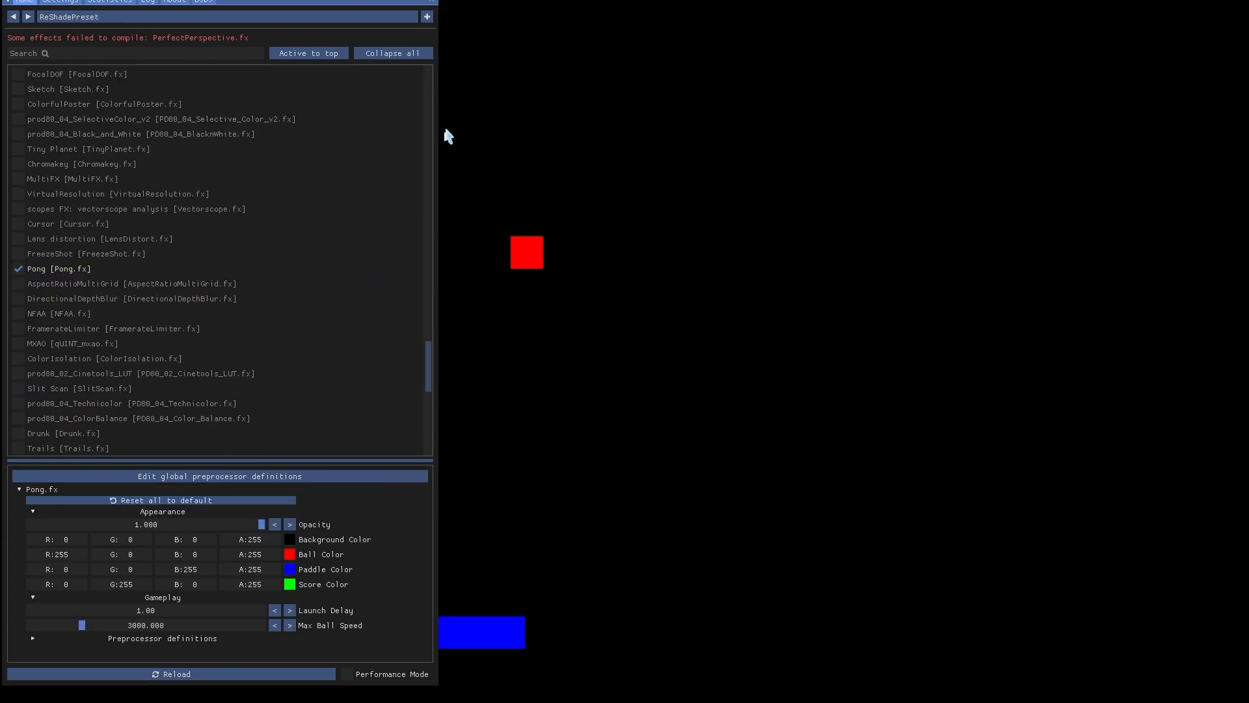
key(Home)
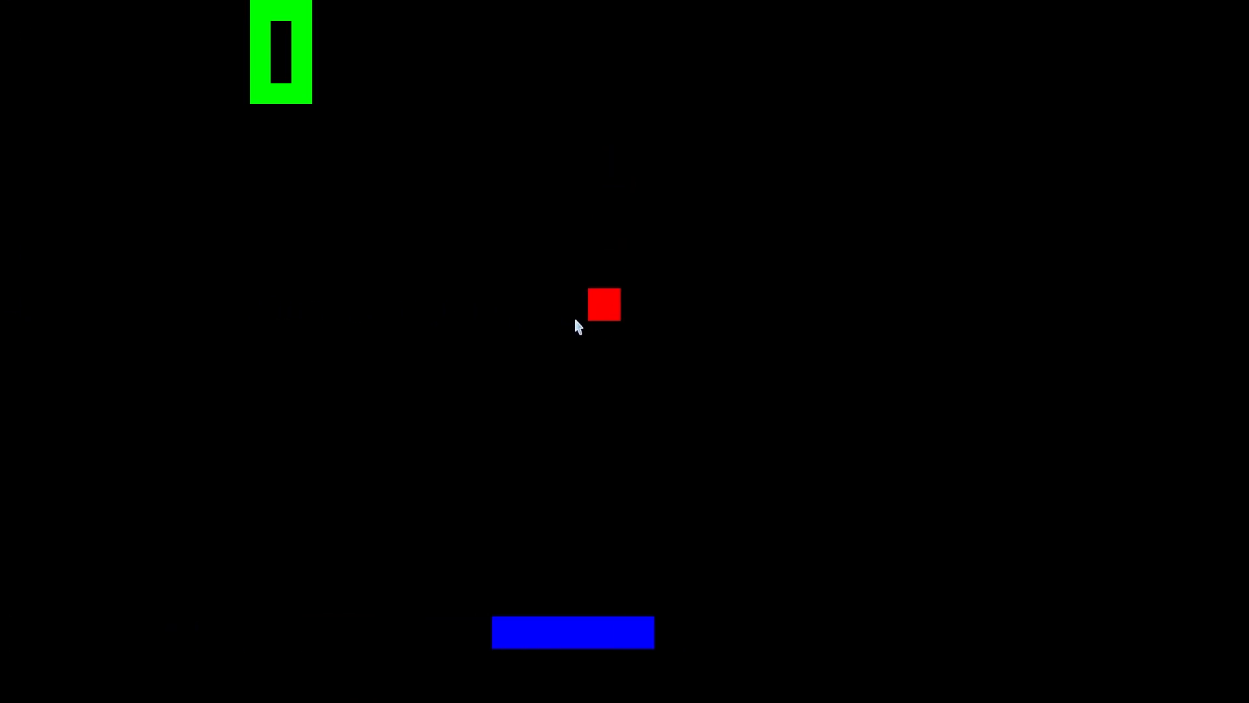
key(Home)
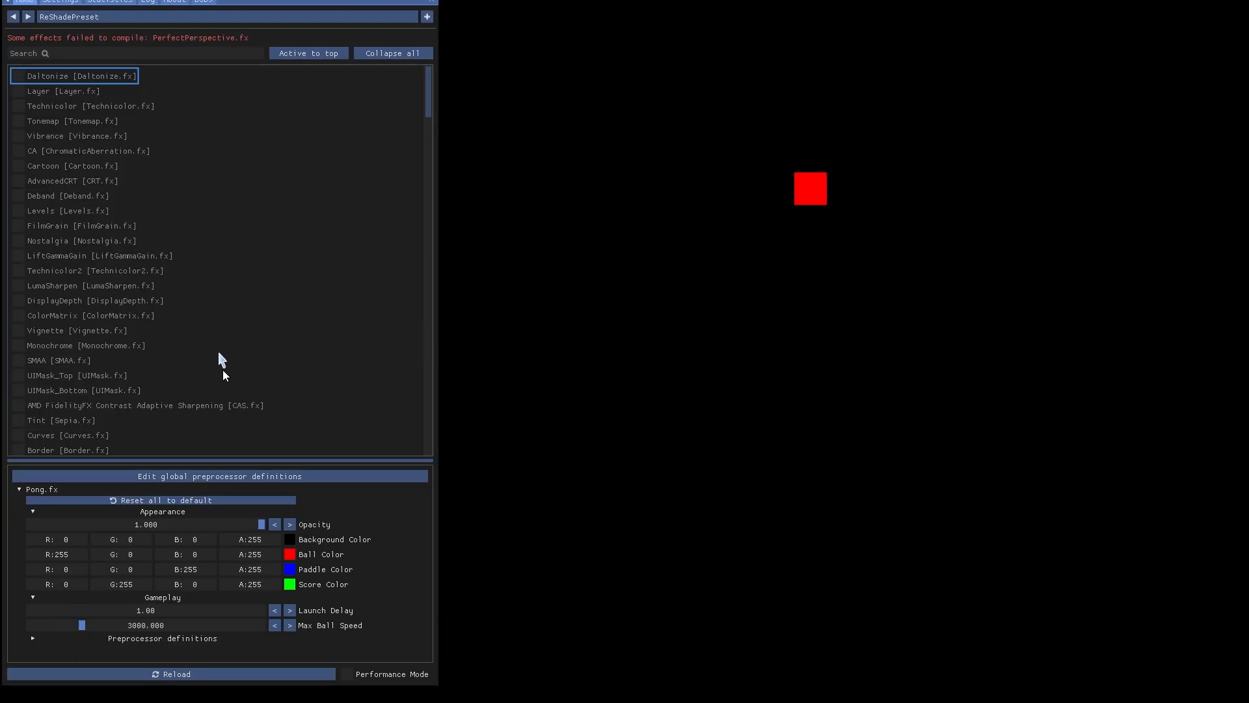
- Switch off the Pong effect and briefly try neighbouring effects such as Cursor, Lens distortion and VirtualResolution, turning each off again
drag(427, 94, 427, 166)
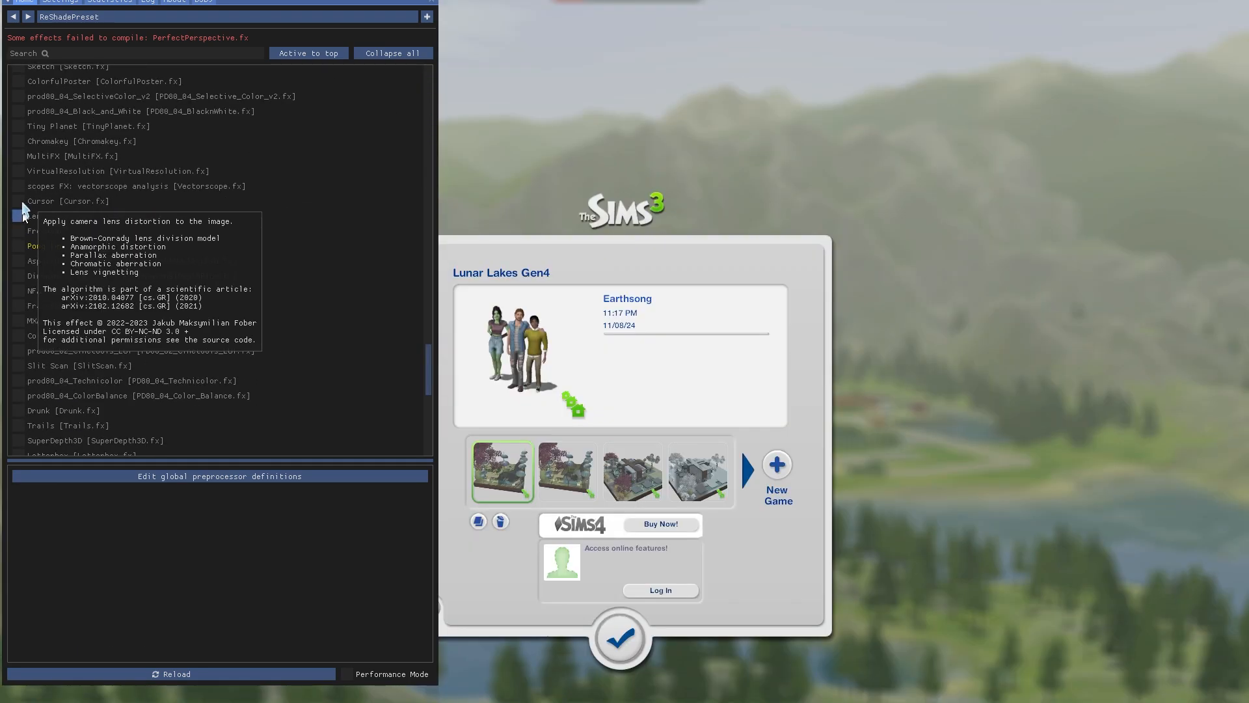
click(22, 214)
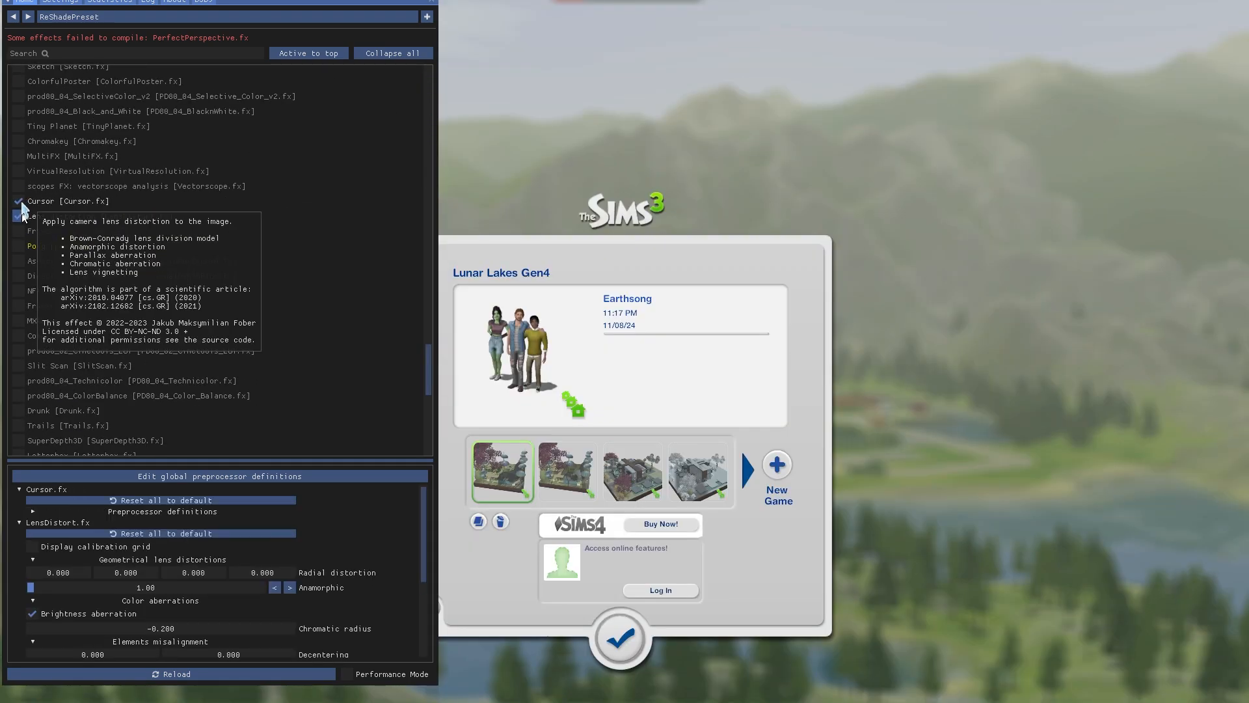
click(19, 215)
click(18, 186)
click(18, 186)
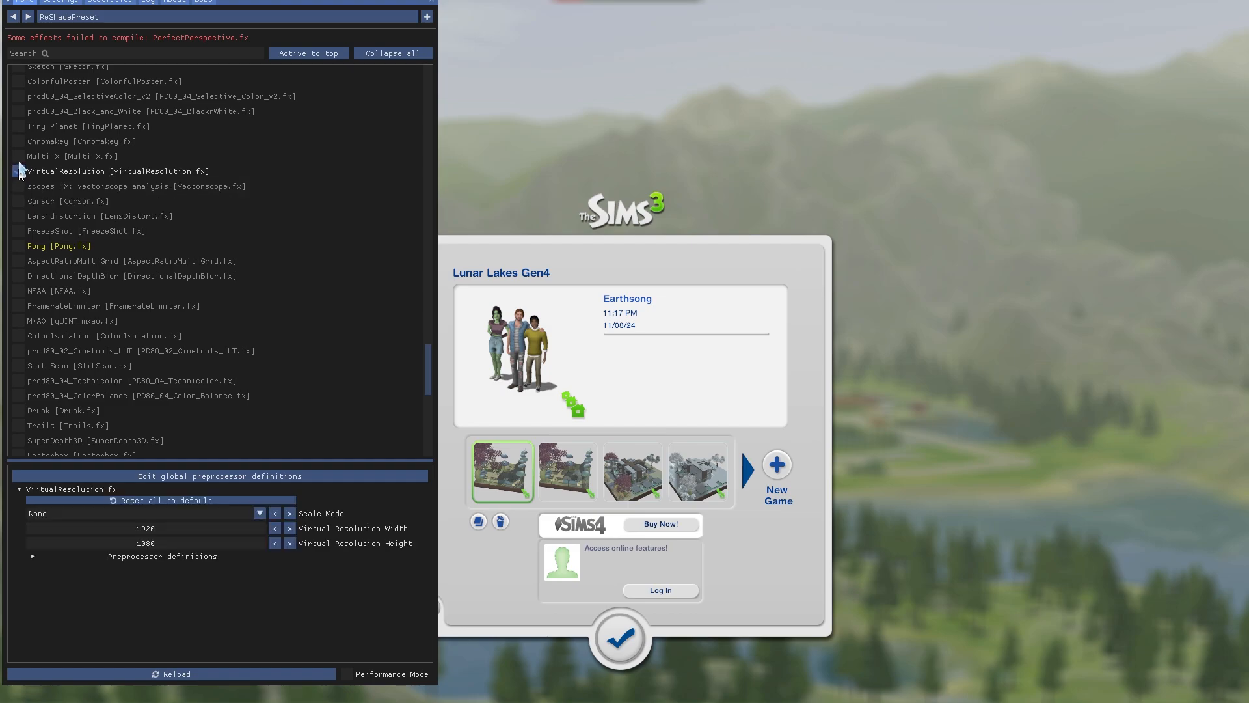
click(18, 141)
click(18, 142)
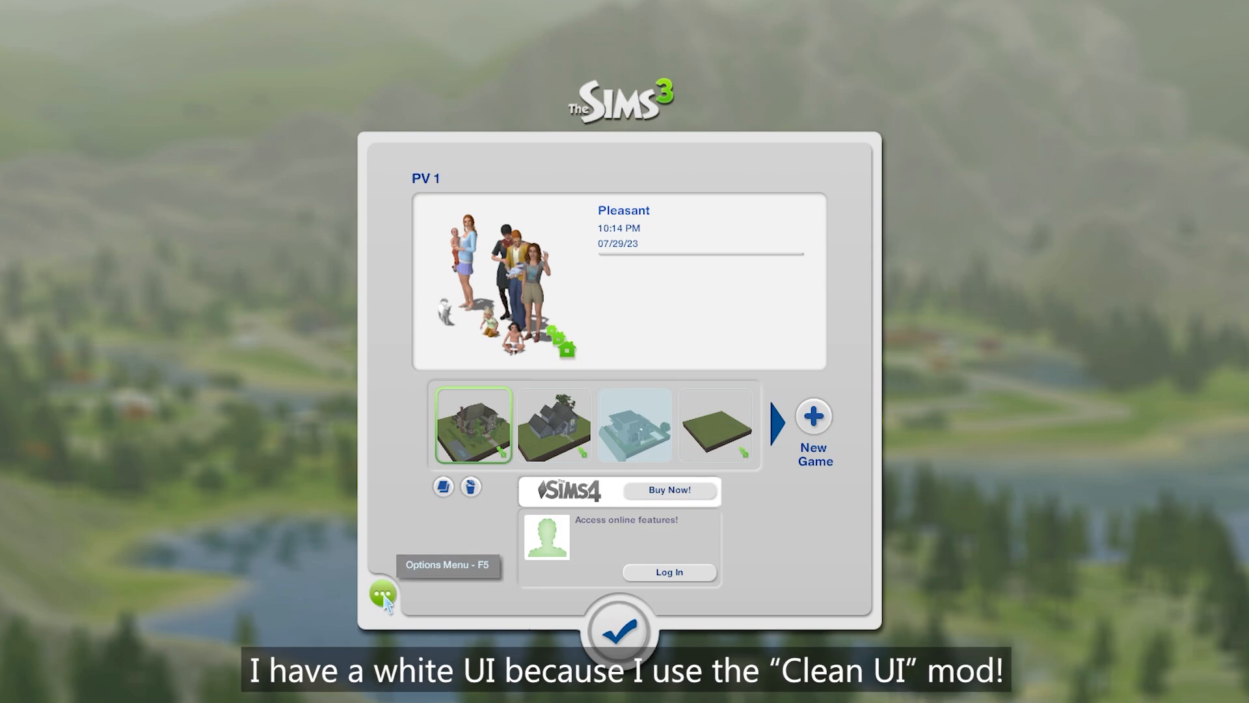
- Open the options menu from The Sims 3 main menu
click(383, 594)
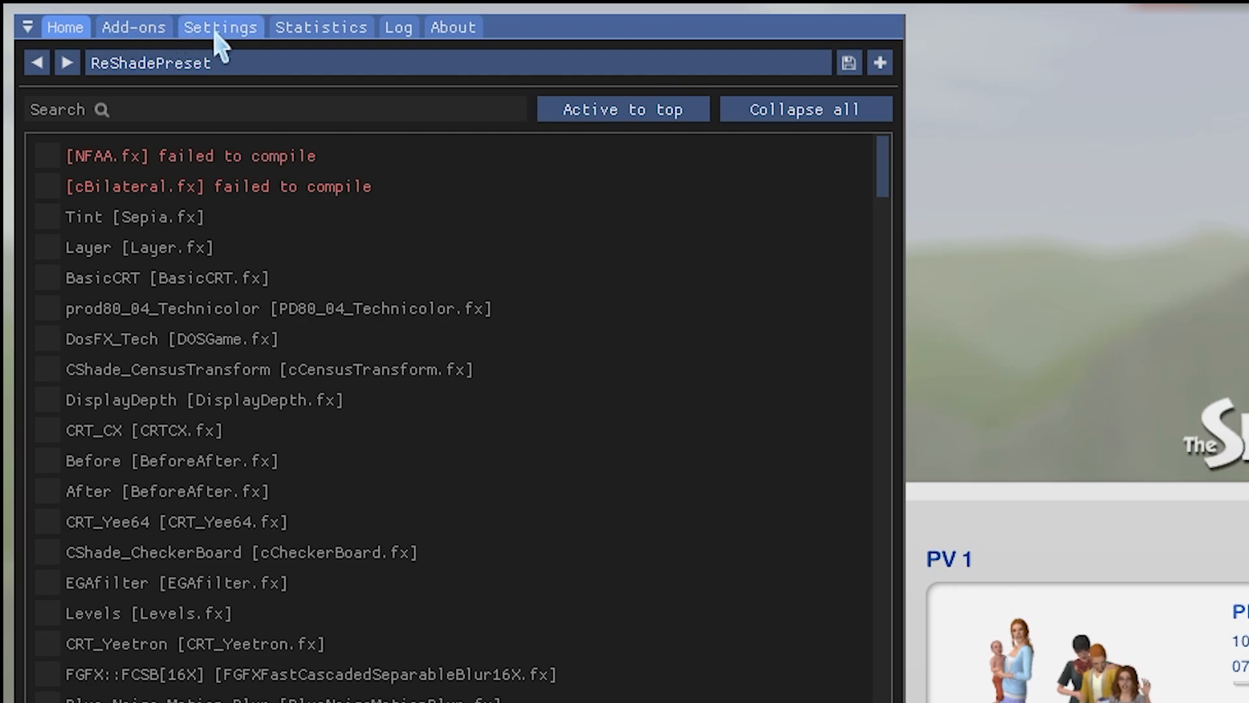
- Set the overlay key in ReShade's general settings to Shift + F12
click(220, 29)
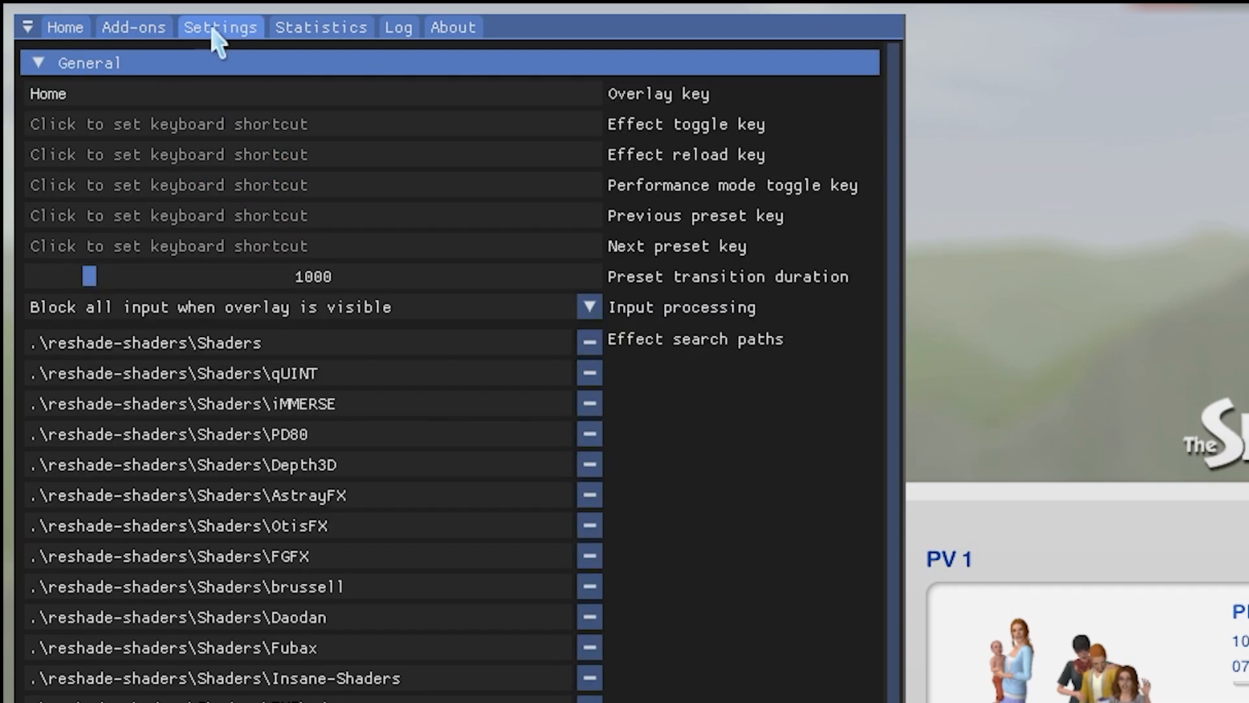
click(88, 96)
drag(88, 96, 22, 92)
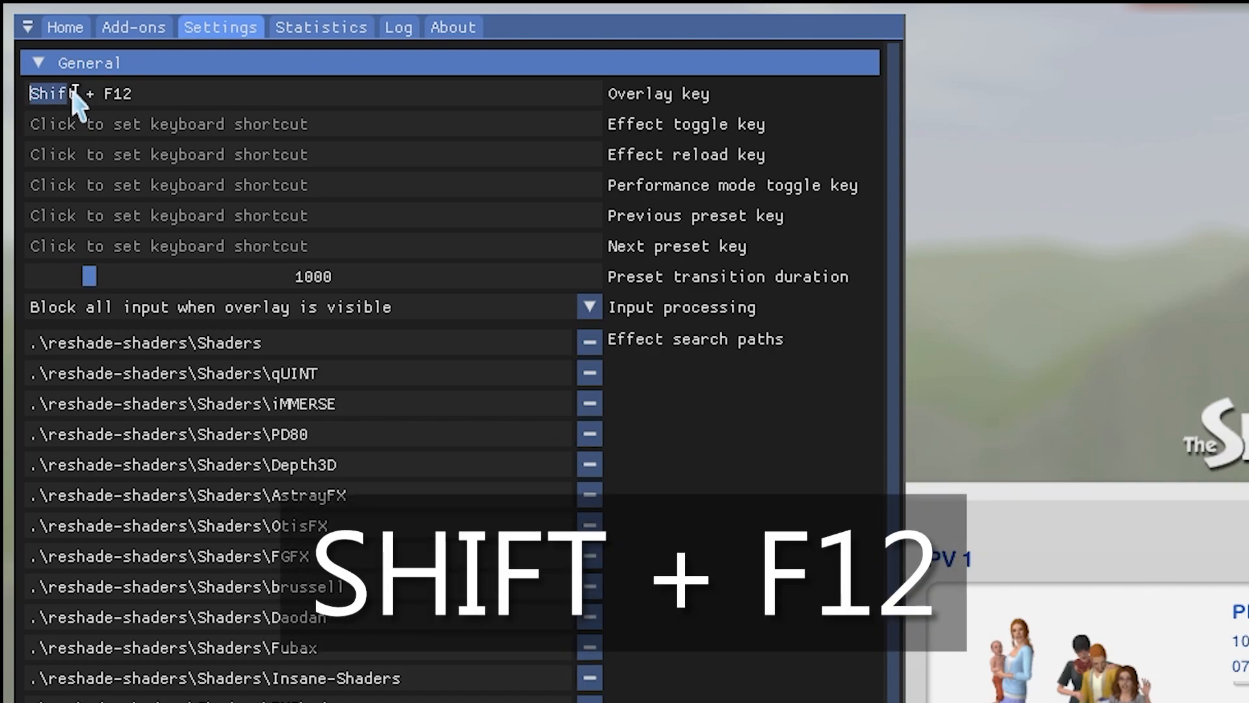
drag(132, 93, 15, 97)
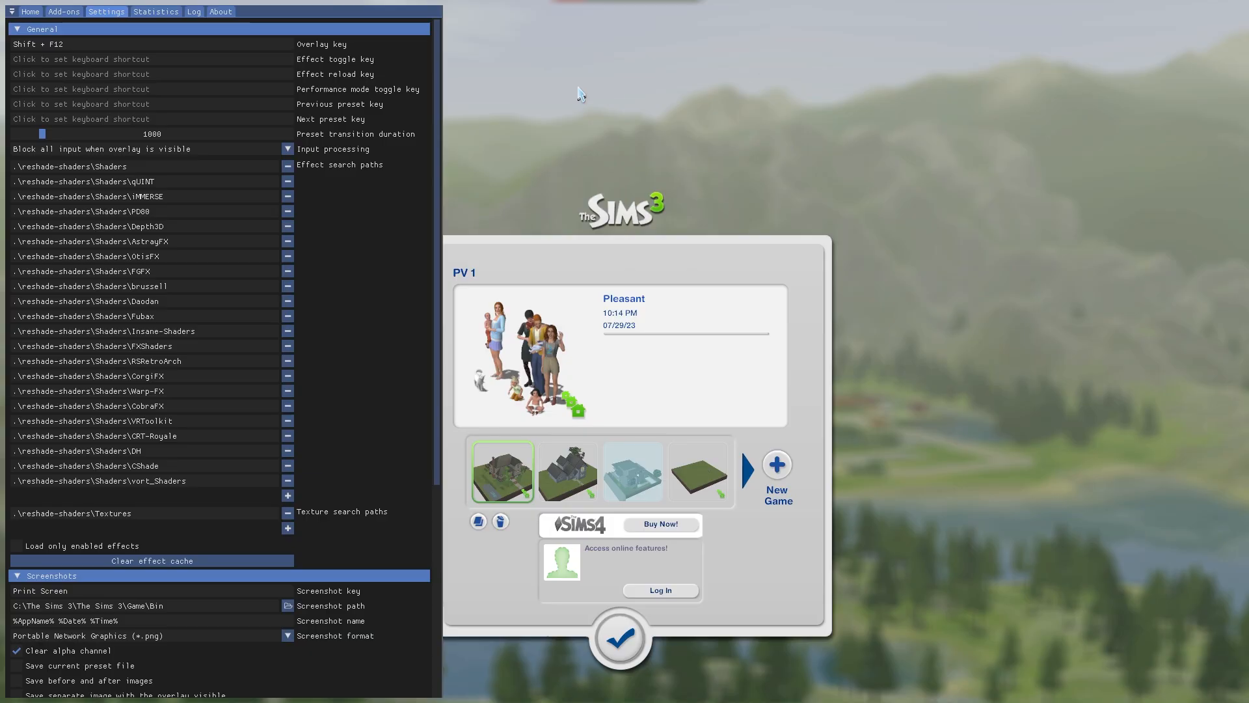
- Test the new overlay shortcut by repeatedly hiding and showing the ReShade overlay
key(shift+F12)
key(shift+F12)
key(shift+F12)
key(shift+F12)
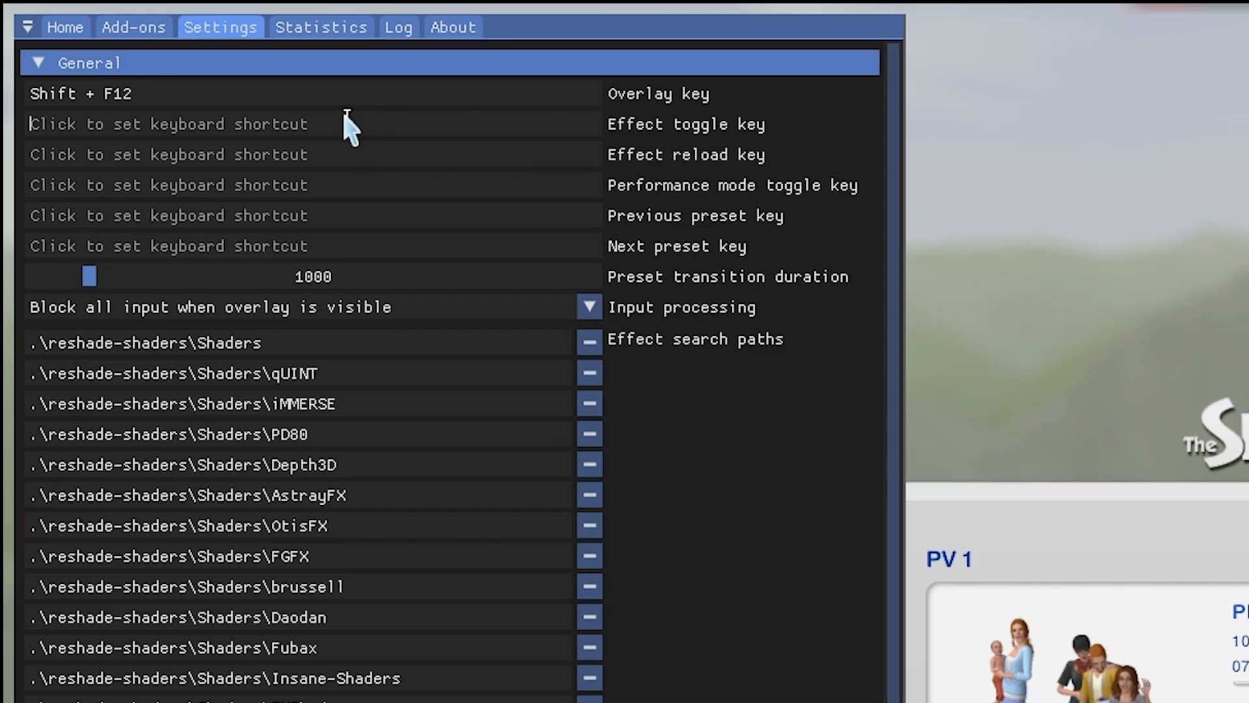
- Set the effect toggle key to Shift + F10 and the previous preset key to Shift + F8
click(142, 62)
key(shift+F10)
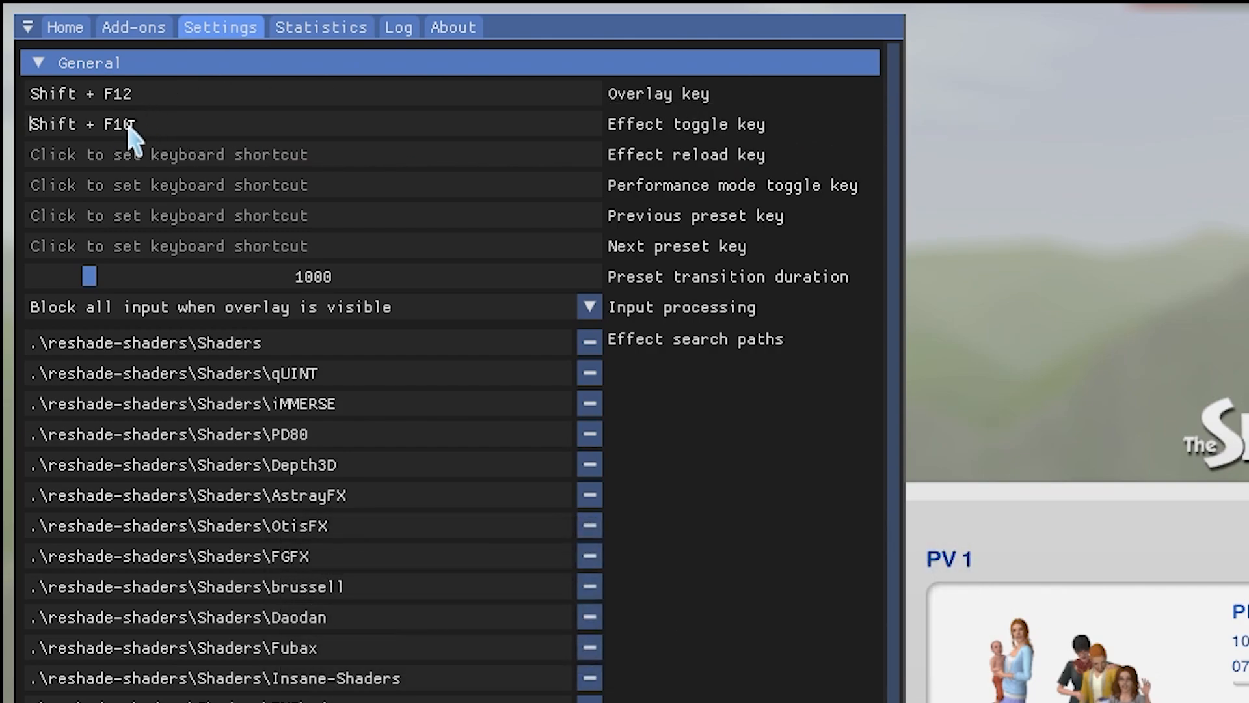
click(243, 216)
key(shift+F8)
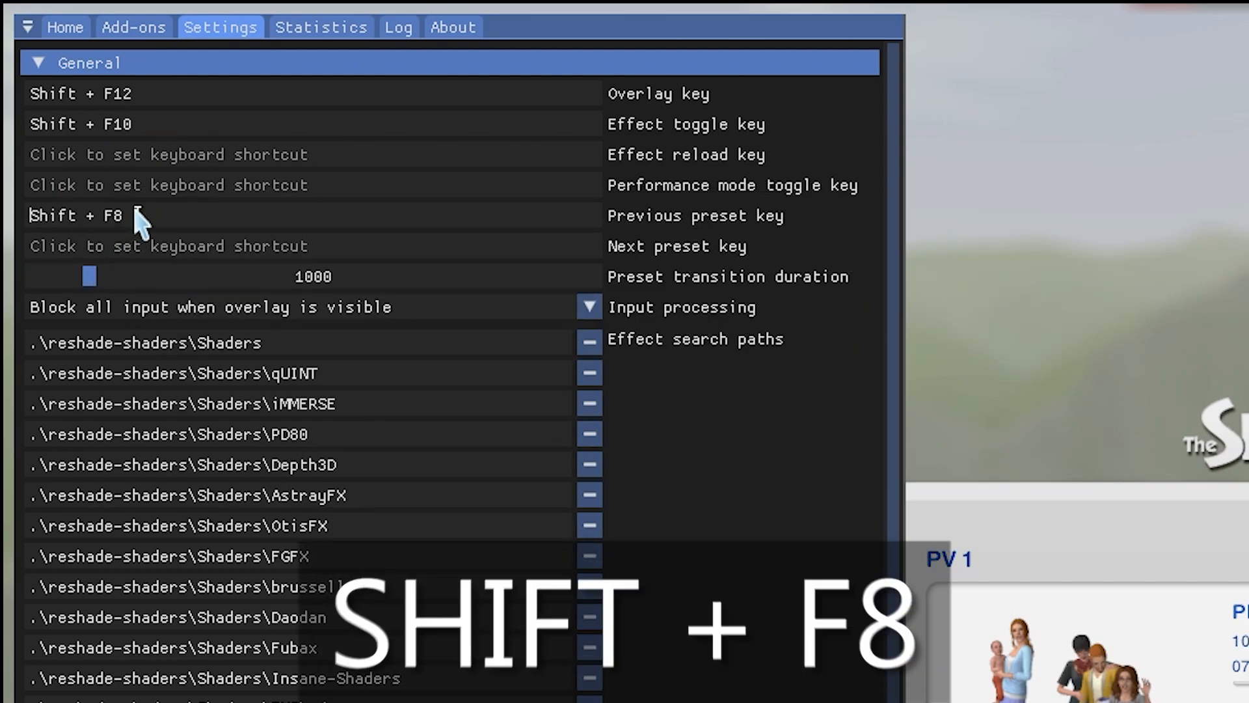
- Look at the preset file browser on ReShade's home page, close it and return to the settings
click(65, 27)
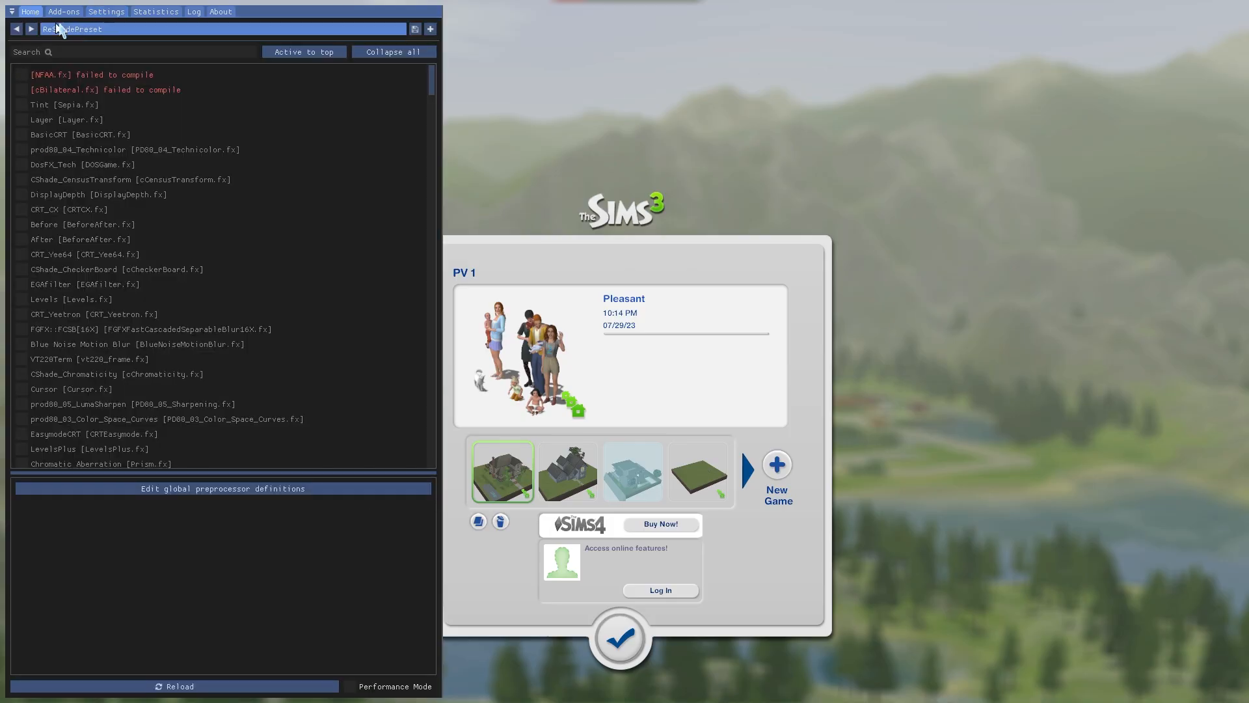
click(170, 76)
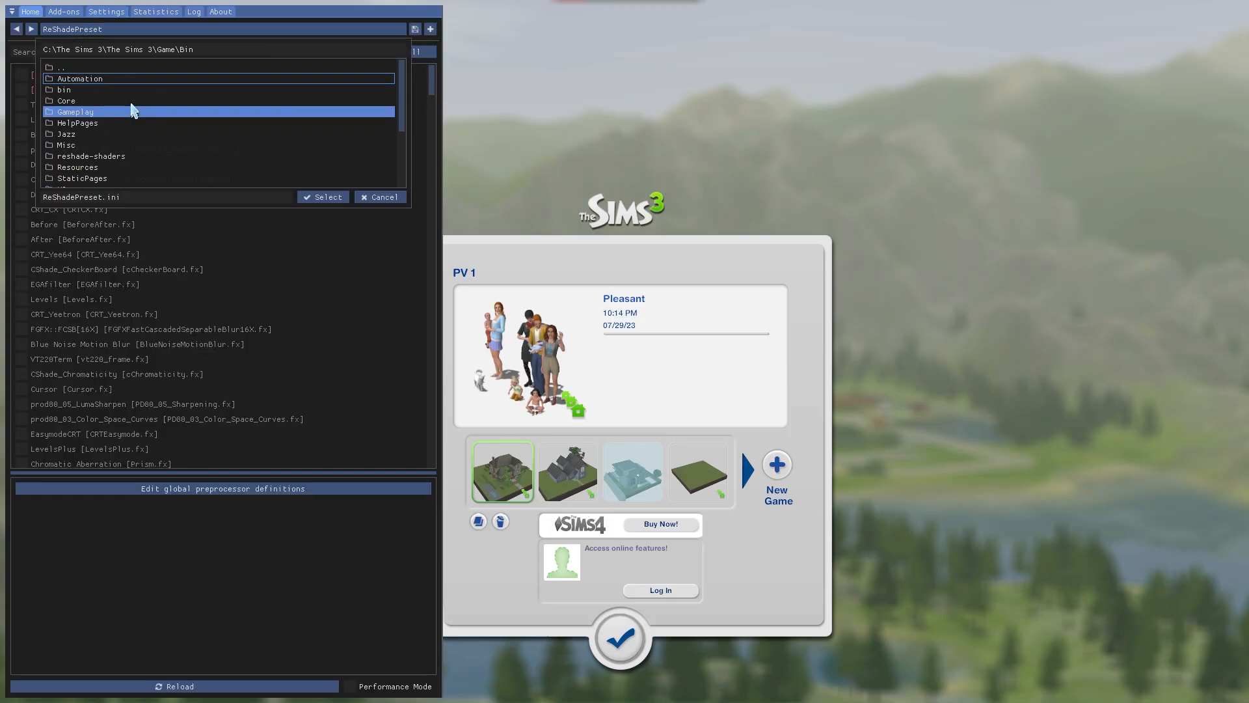
click(89, 26)
click(106, 12)
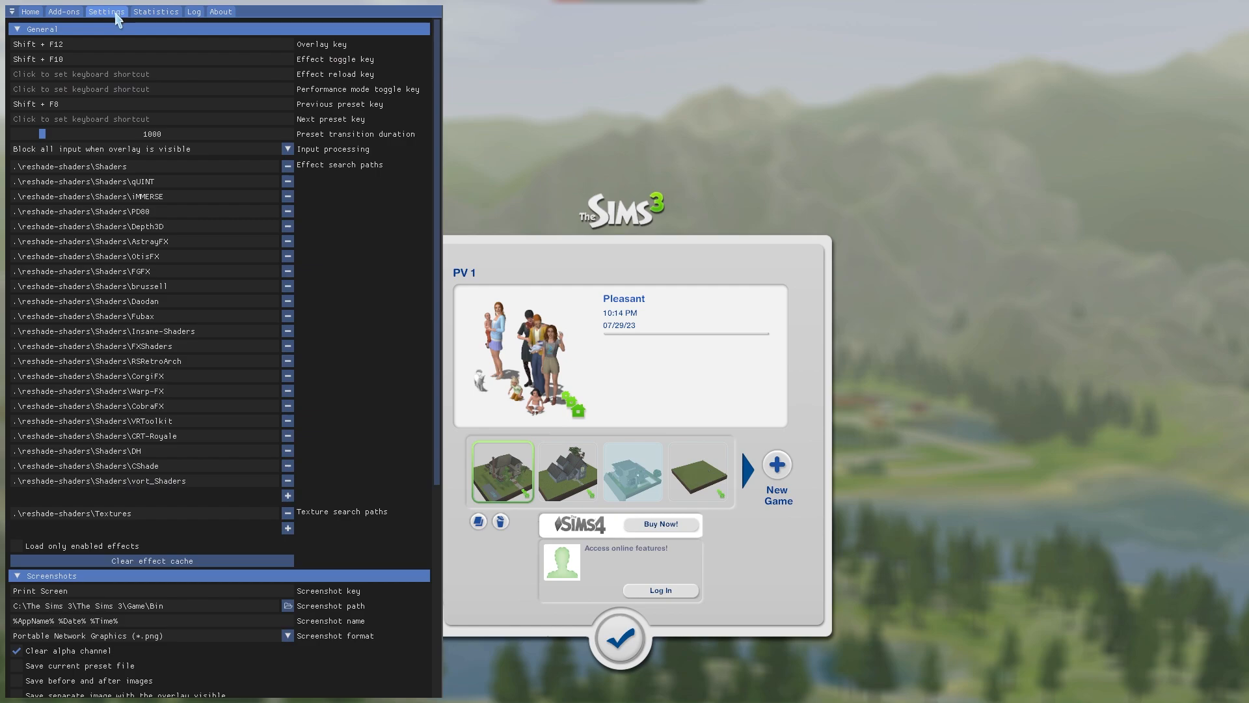
- Set the screenshot path to the Pictures\Reshade\TS3 folder, using the folder address copied from File Explorer
scroll(376, 332, down, 5)
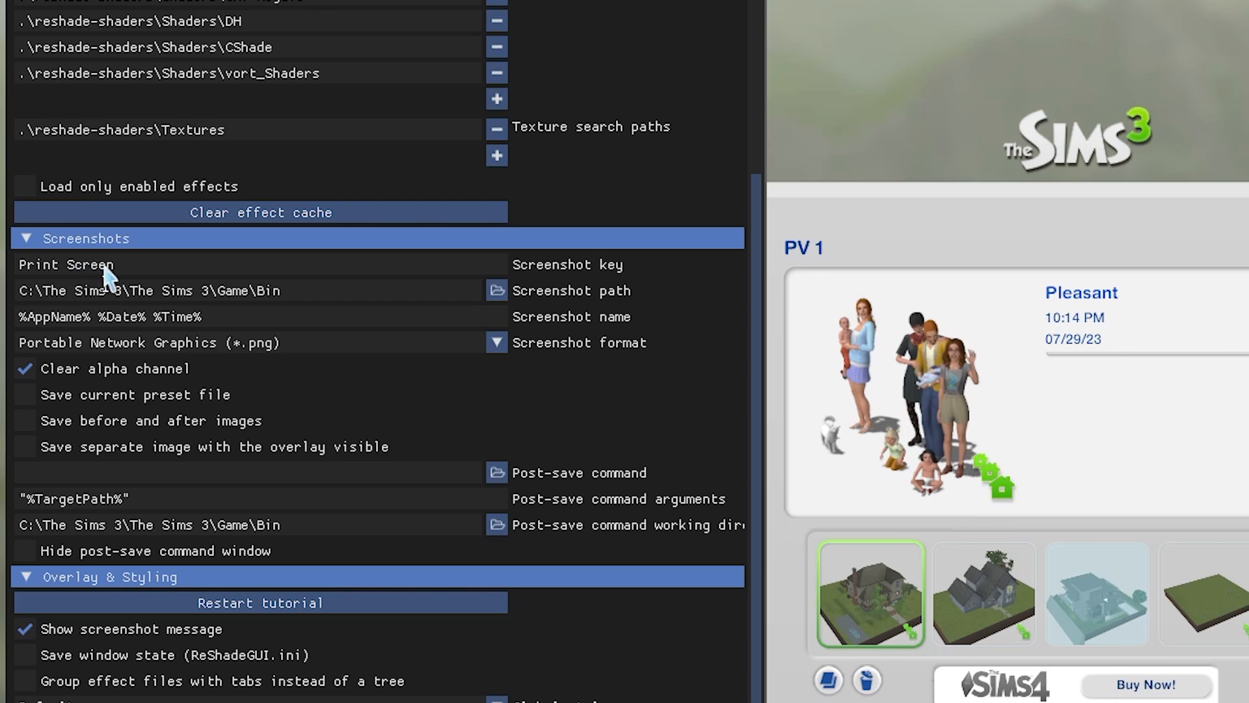
mouse_move(37, 291)
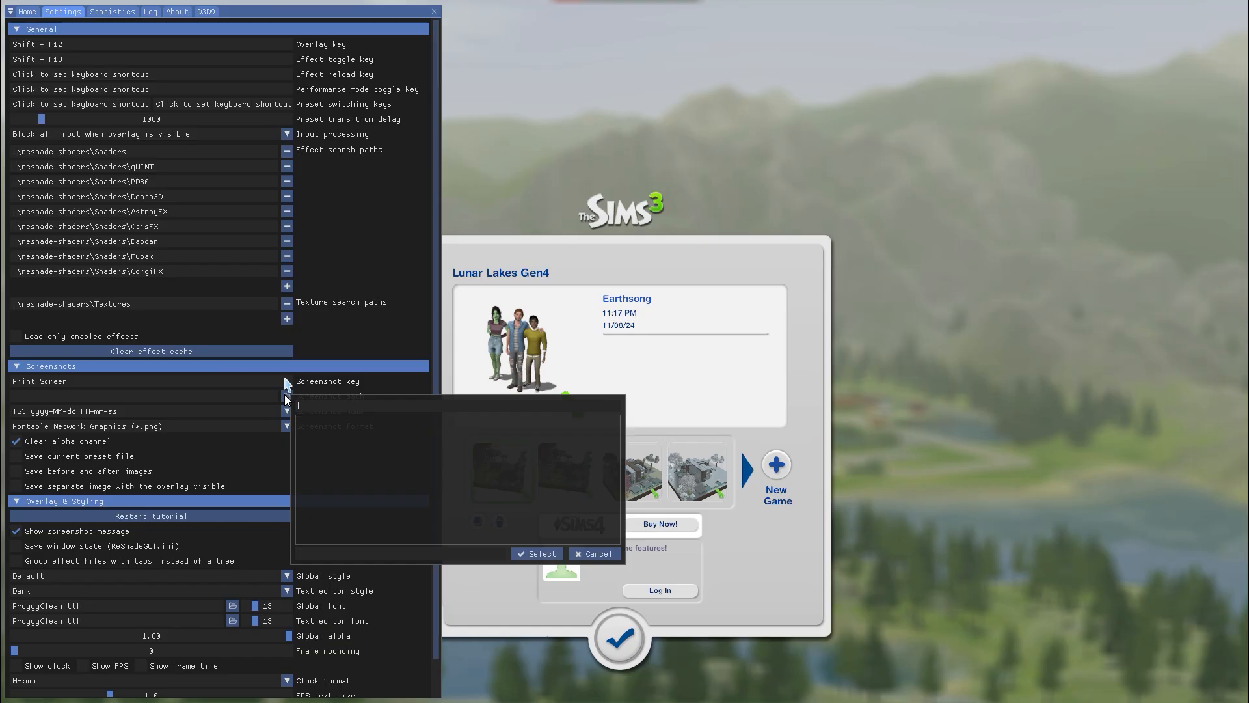
click(497, 291)
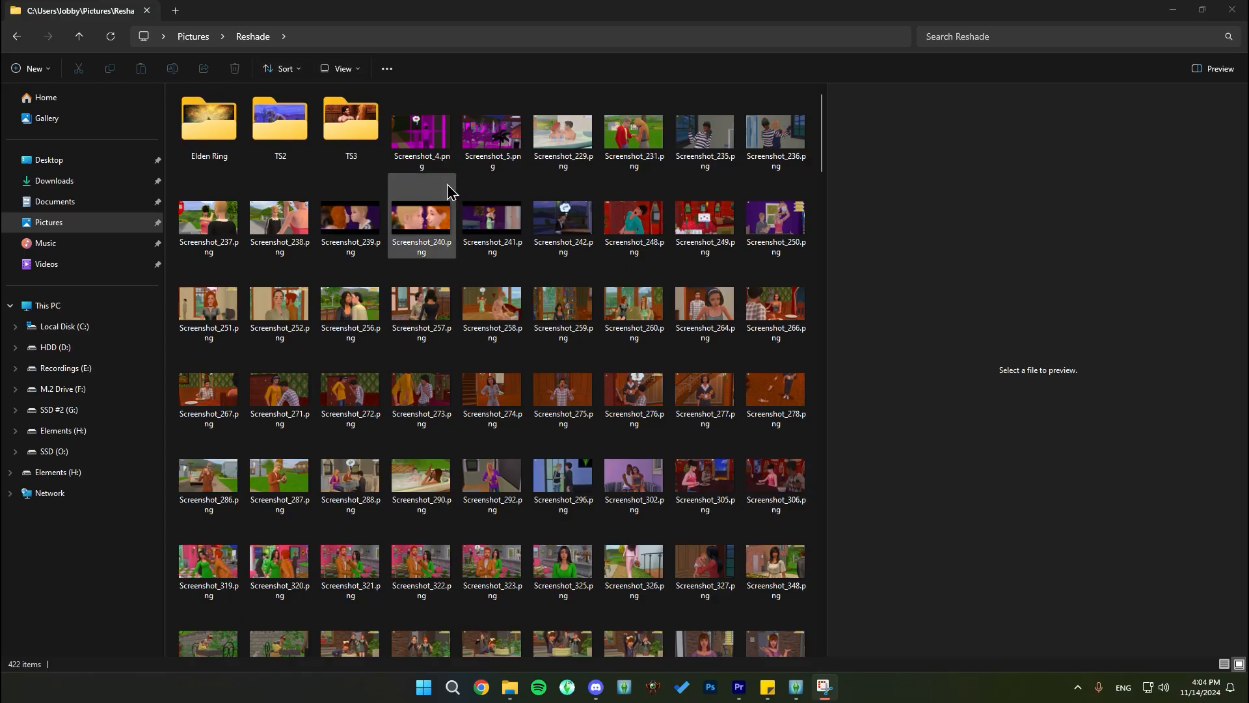
double_click(363, 148)
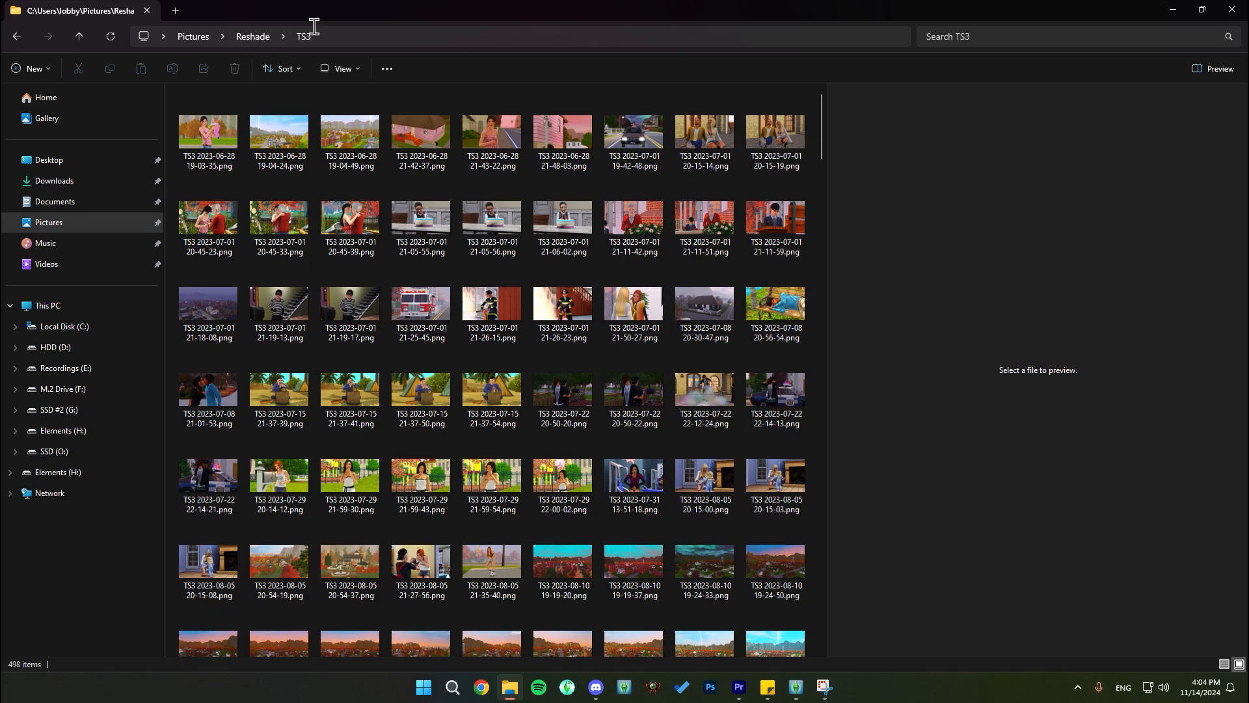
click(377, 39)
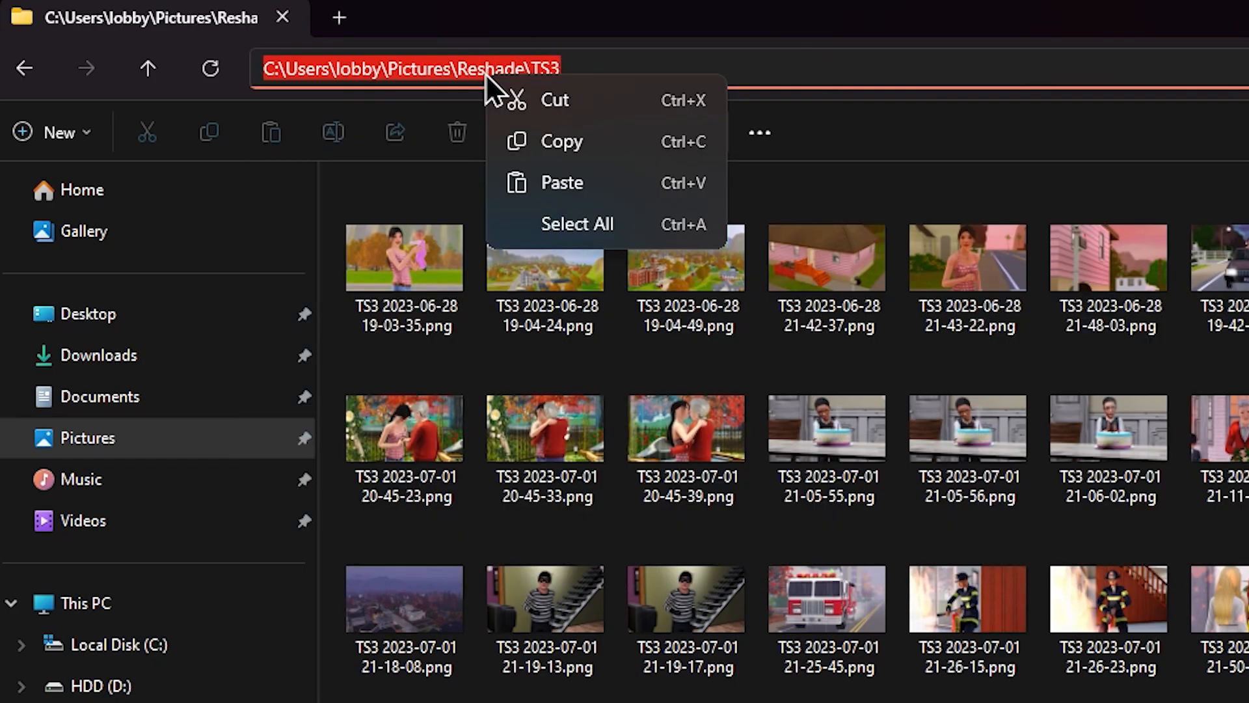
click(563, 143)
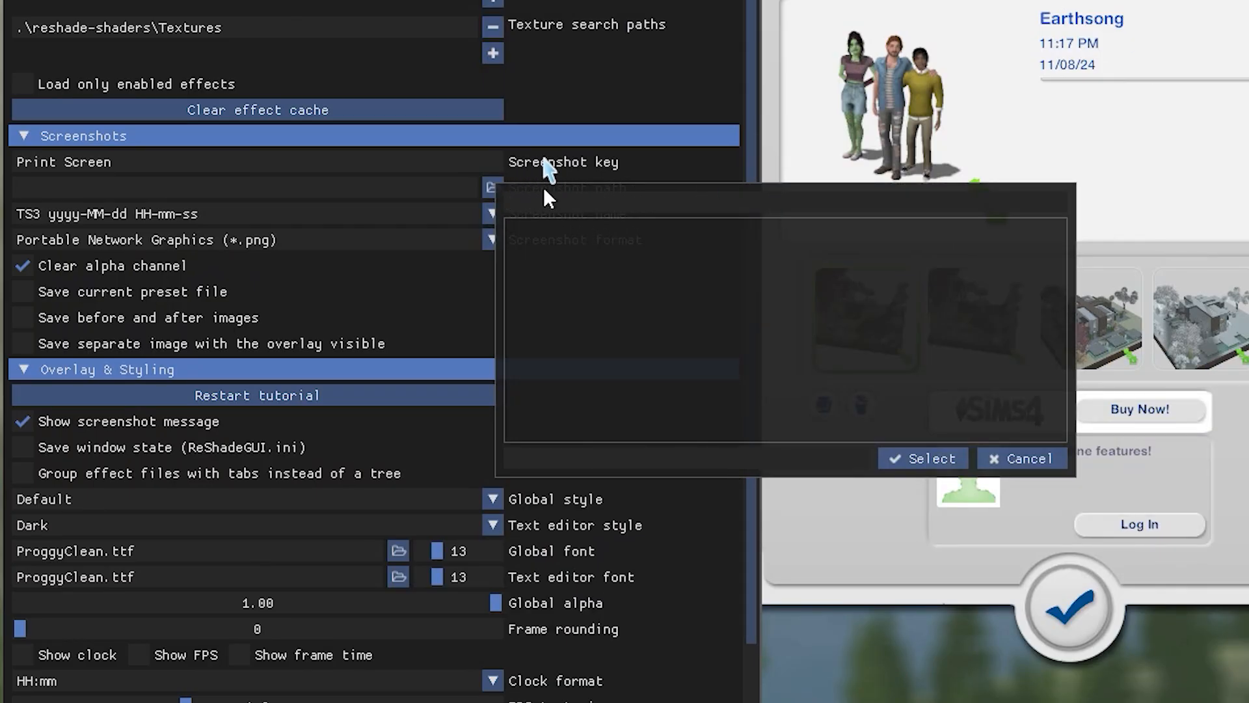
key(ctrl+v)
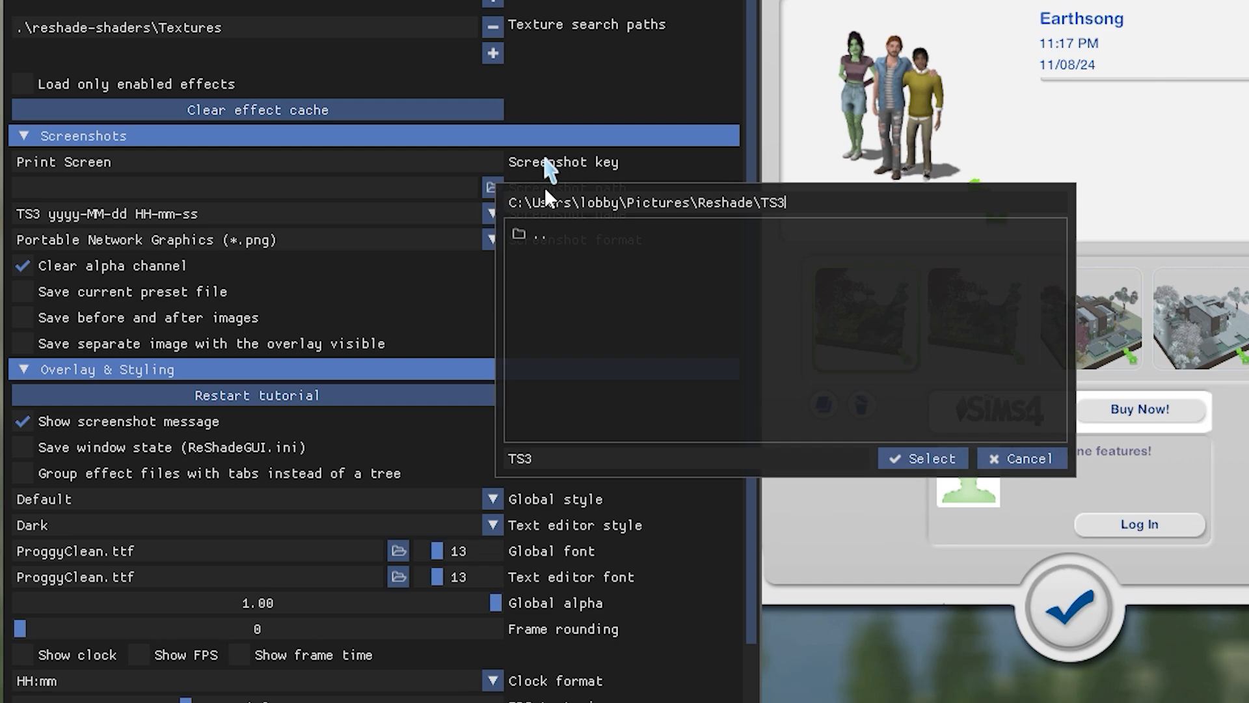
click(920, 458)
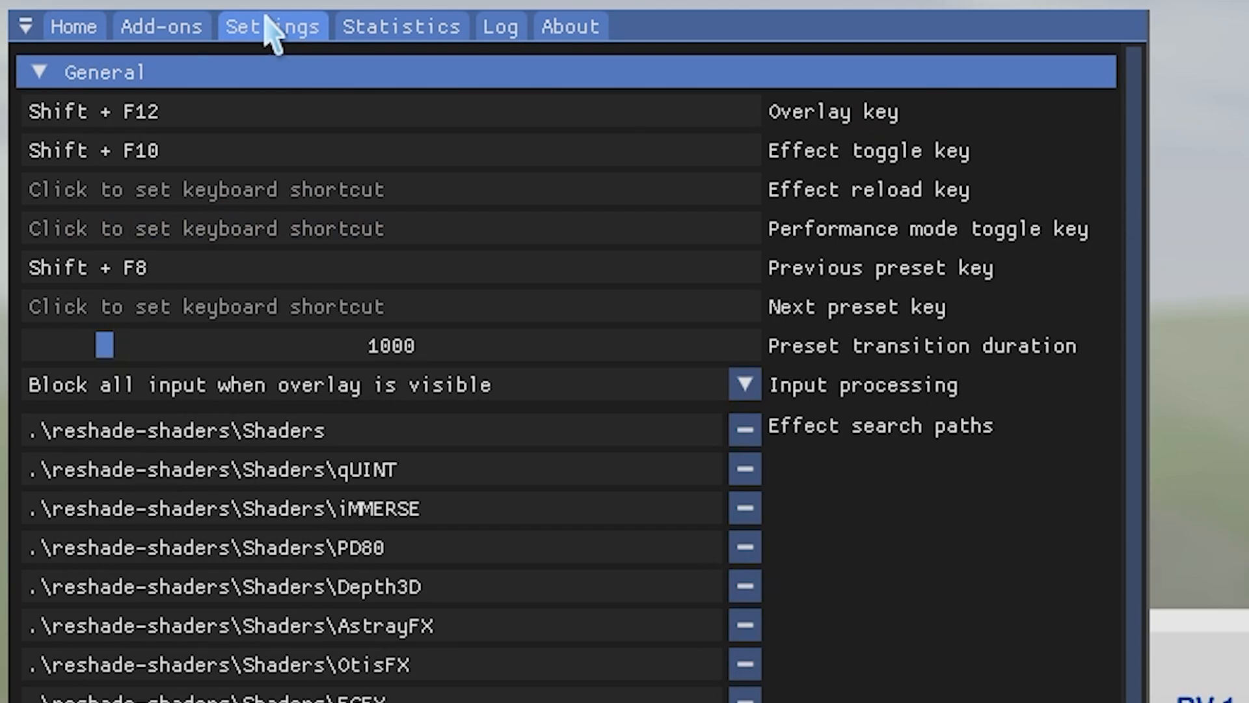
- Set RESHADE_DEPTH_INPUT_IS_REVERSED to 0 in the global preprocessor definitions
click(77, 25)
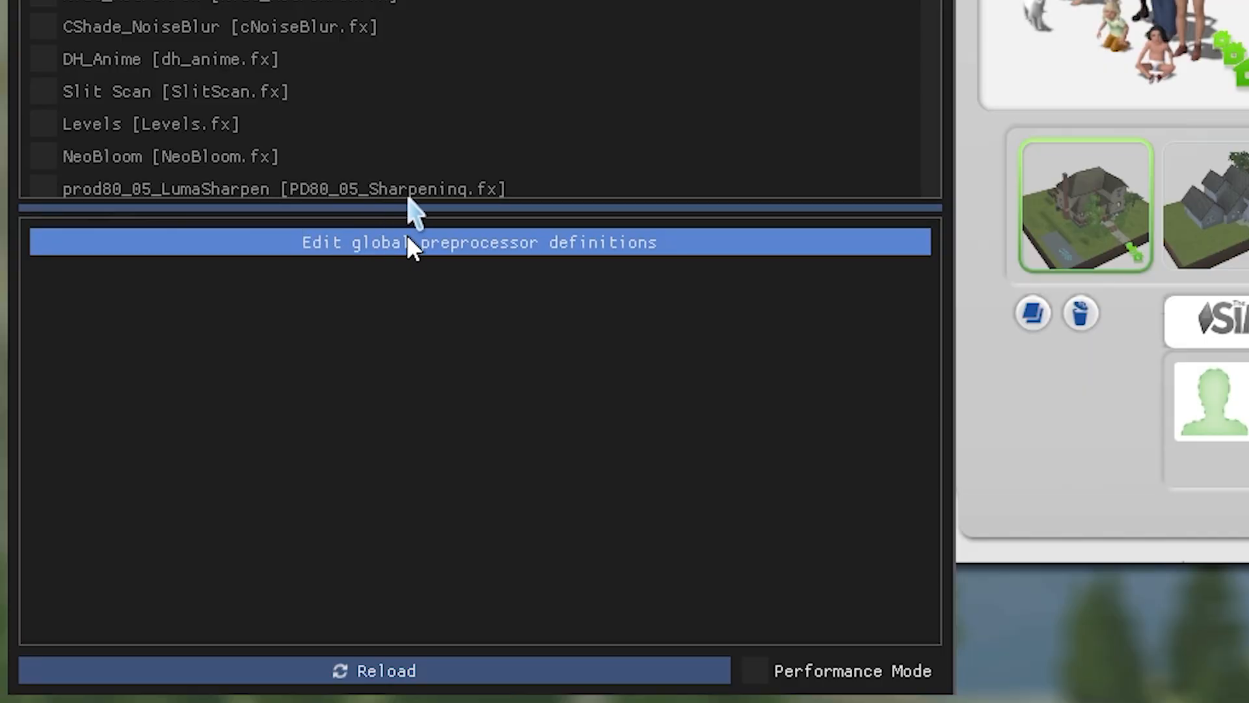
click(626, 242)
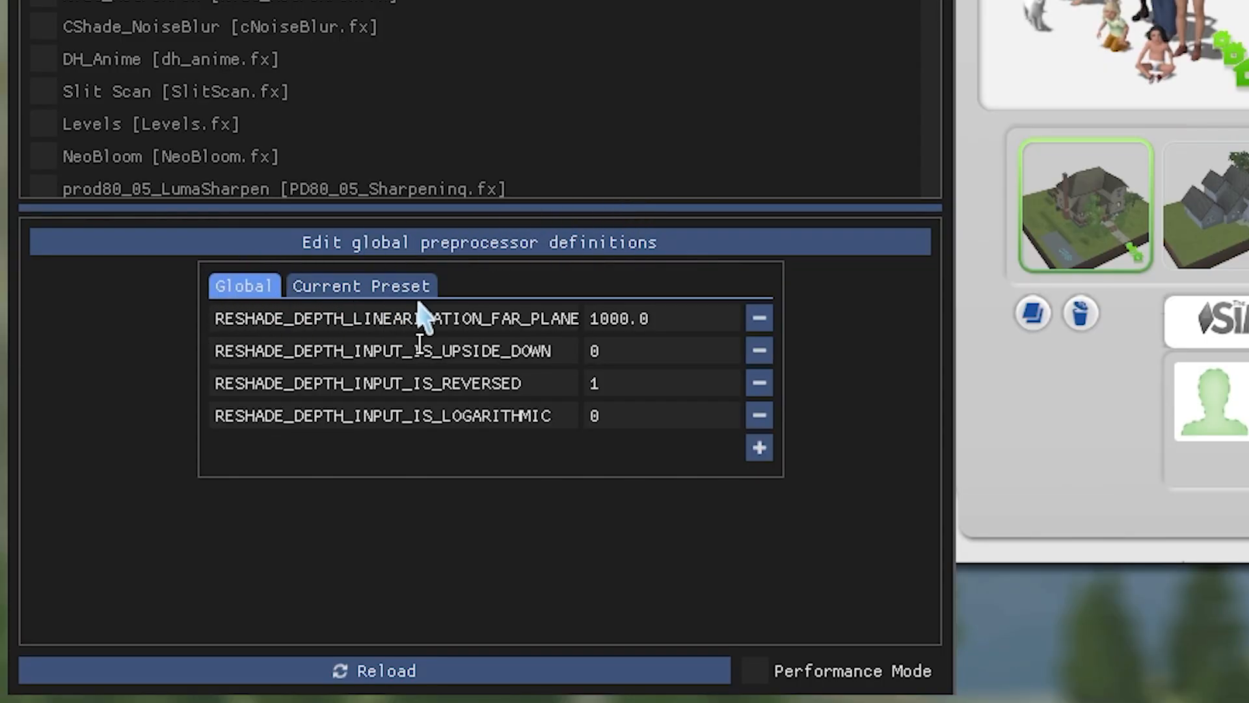
click(628, 381)
click(619, 381)
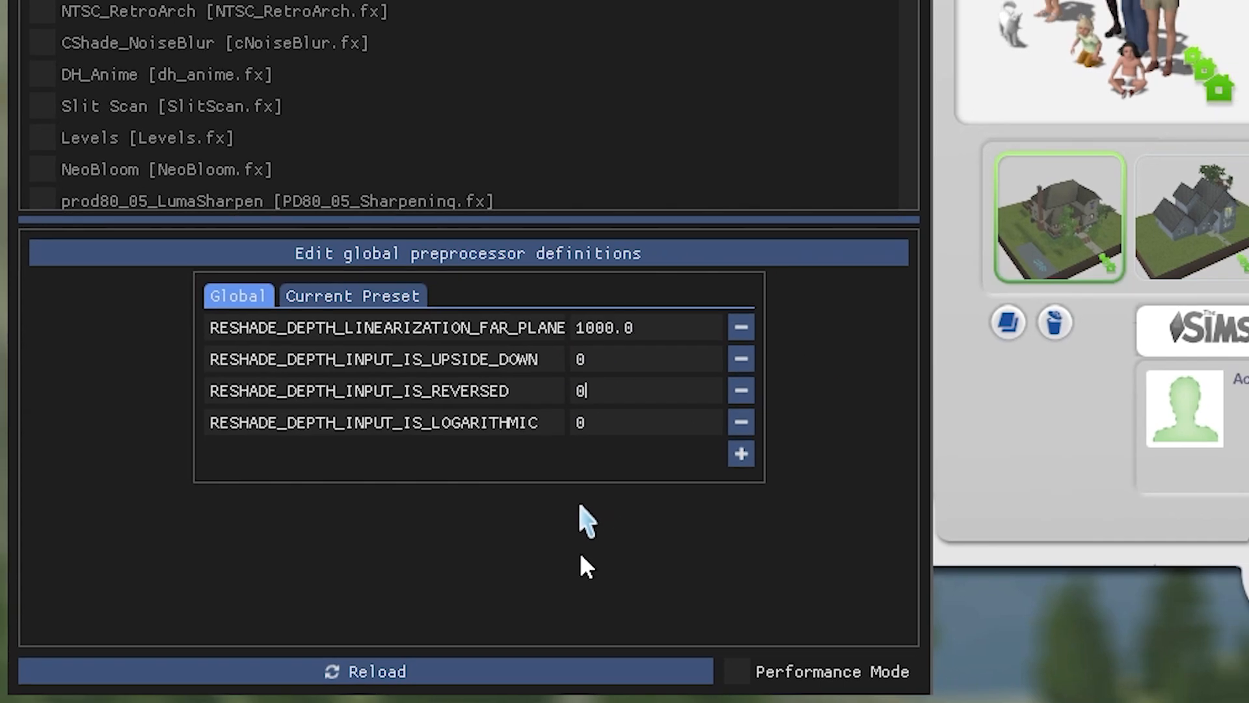
click(595, 551)
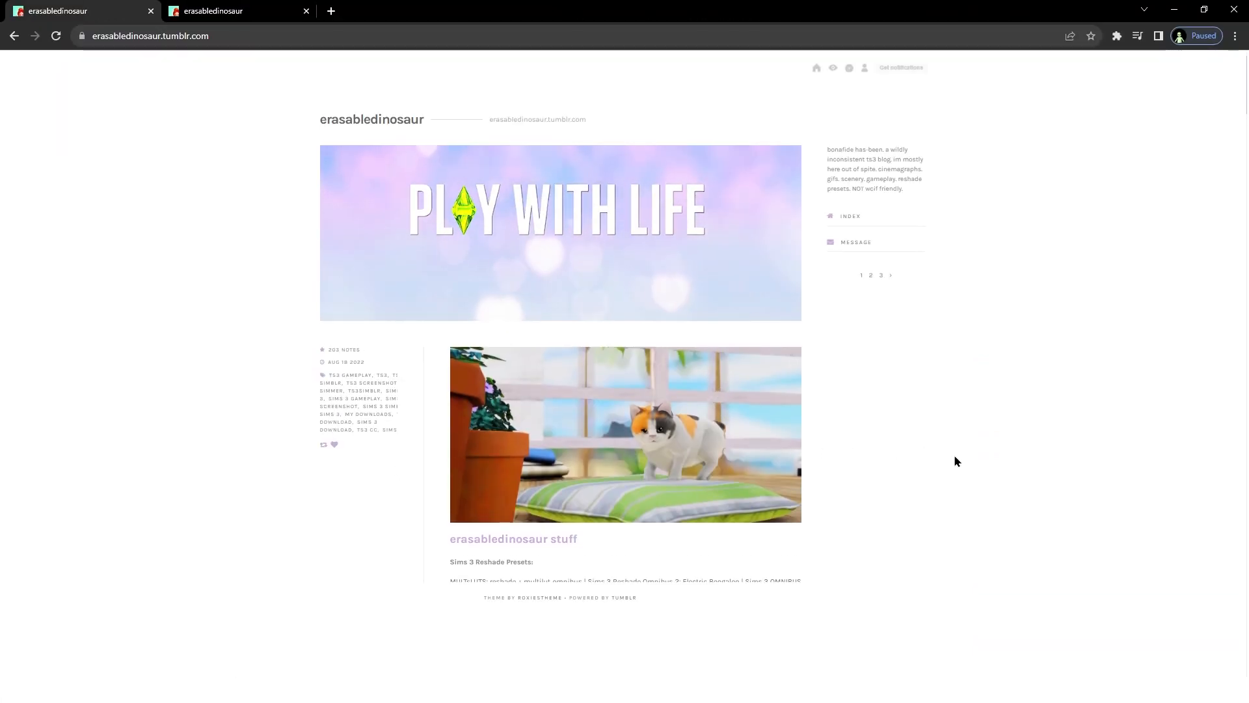
- In the web browser, look through the erasabledinosaur blog's Sims 3 Reshade Presets links and open the Sims 3 Reshade Omnibus 2 post
scroll(989, 452, down, 2)
scroll(1002, 456, down, 2)
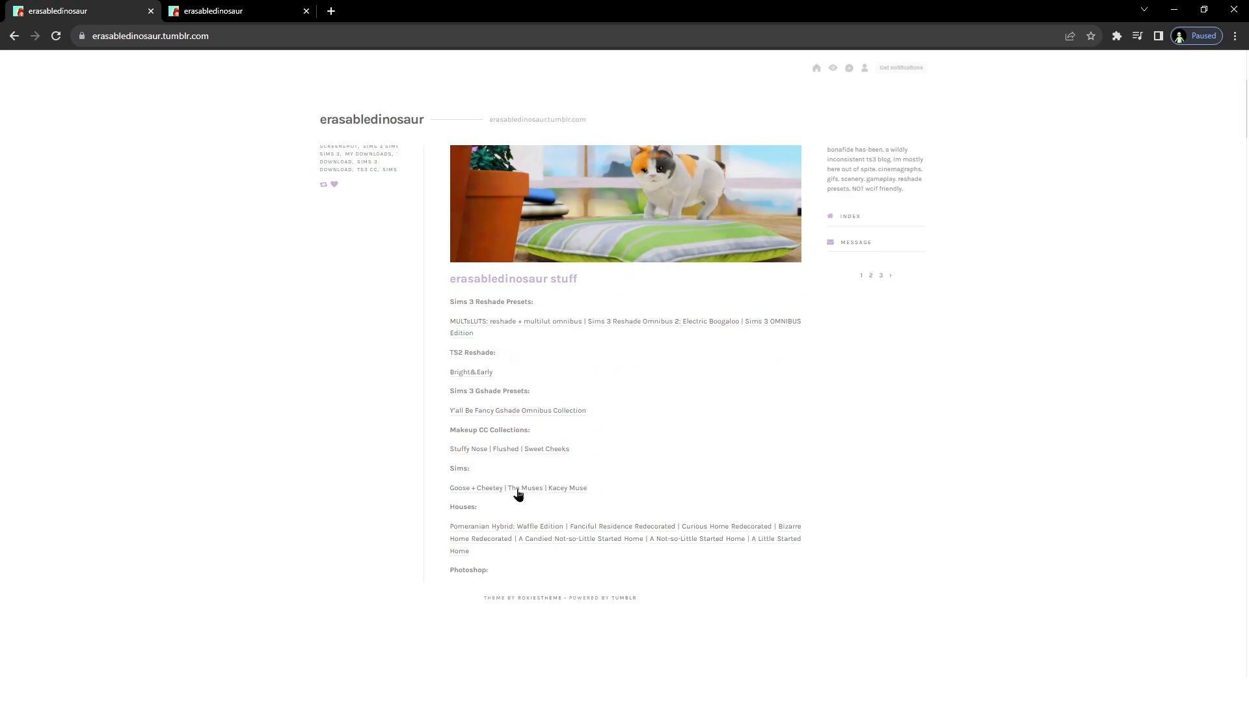
scroll(505, 403, down, 2)
scroll(520, 381, up, 2)
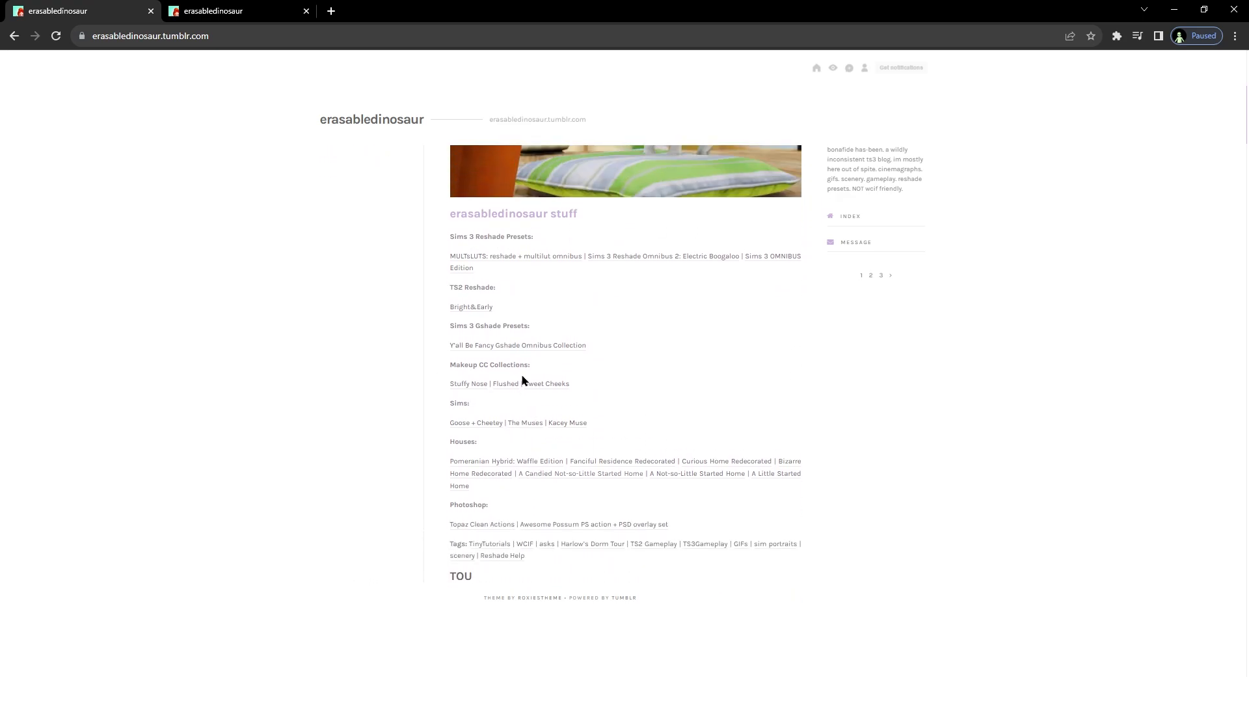
drag(456, 302, 527, 302)
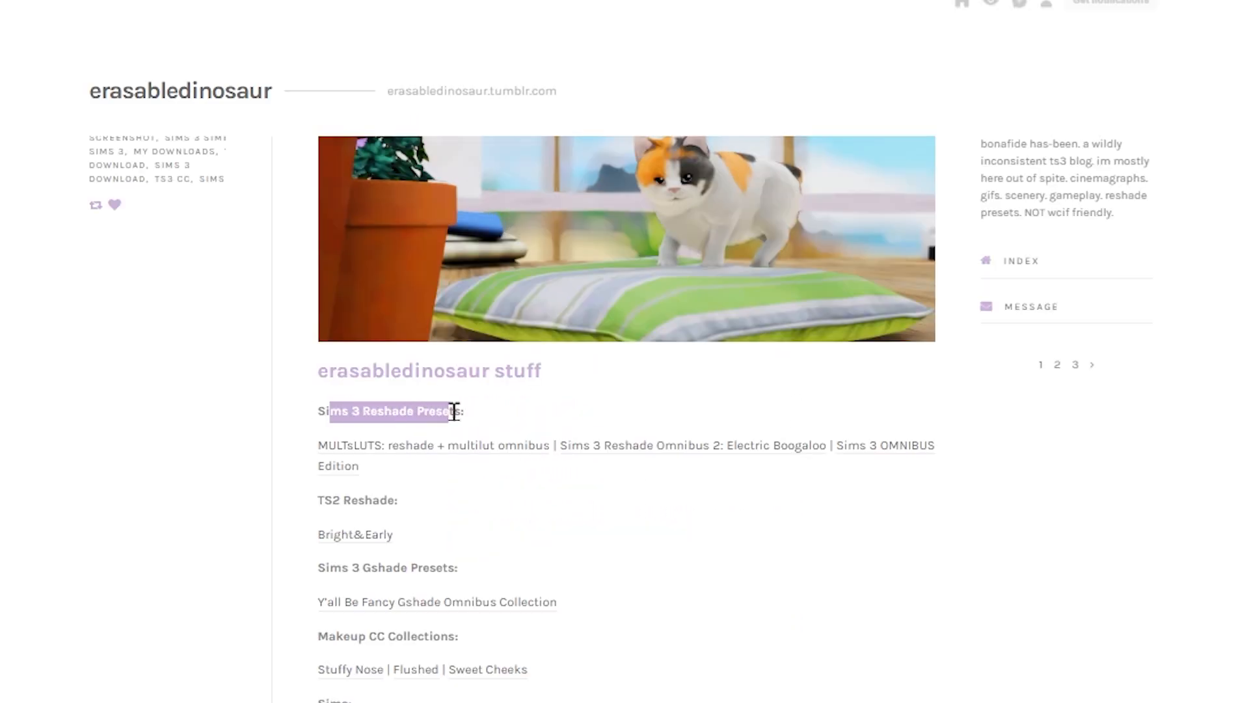
click(527, 302)
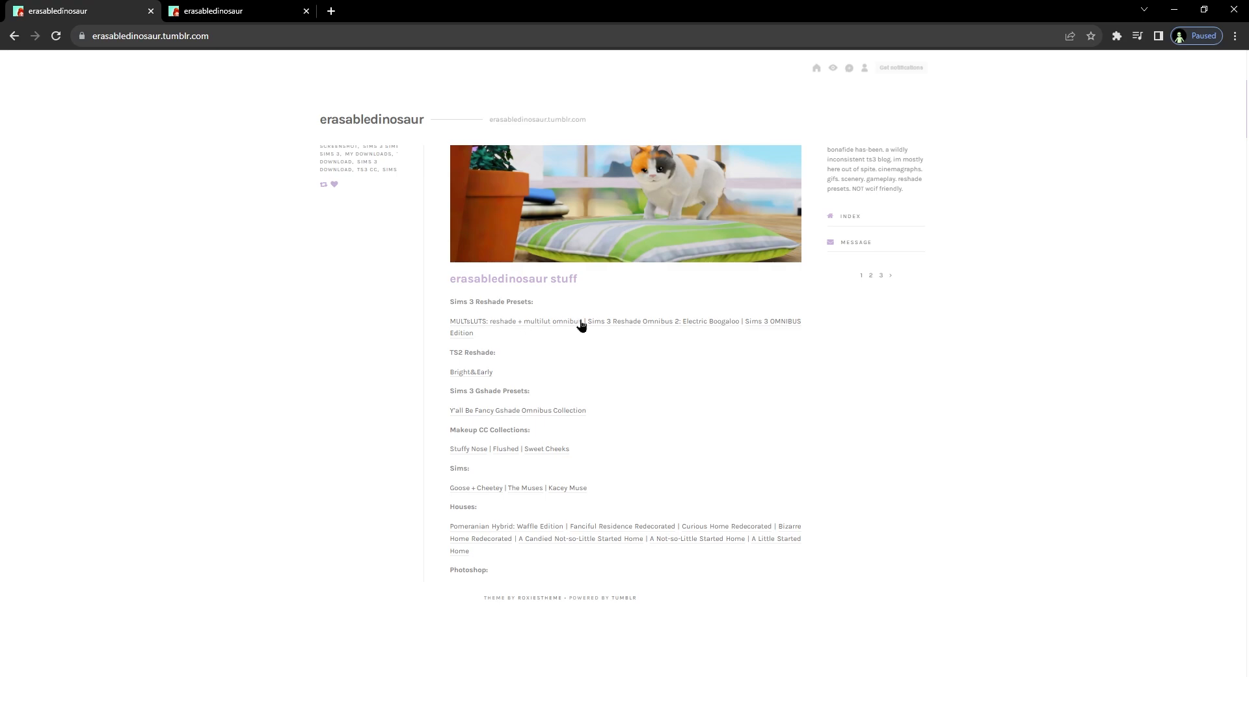
click(659, 327)
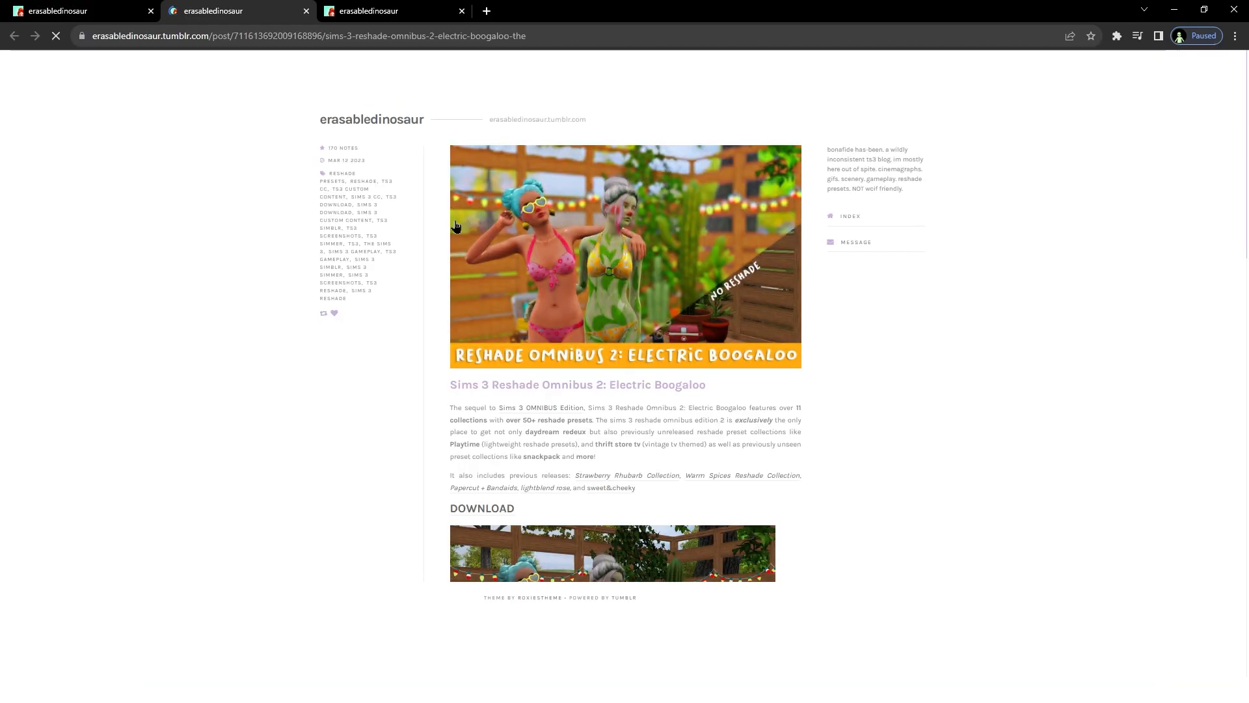
- Compare the daydream and no-reshade preview images in the daydream preset post, closing the image viewer when done
click(479, 229)
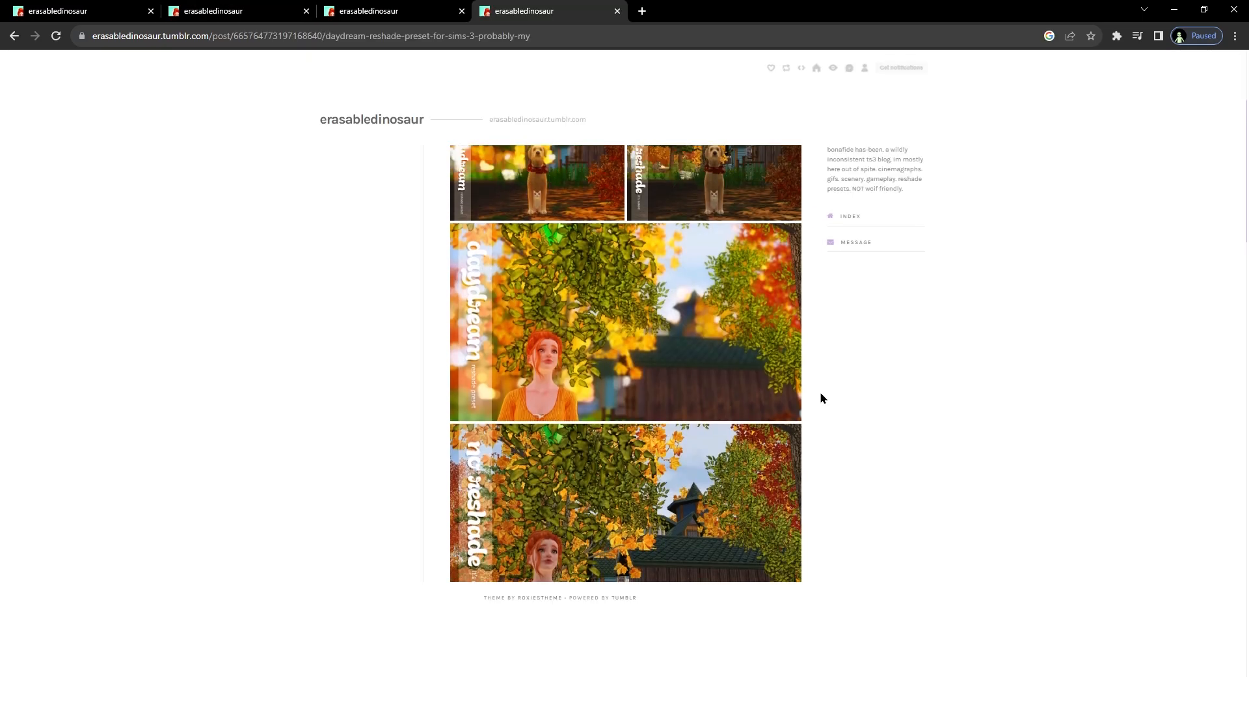
click(612, 265)
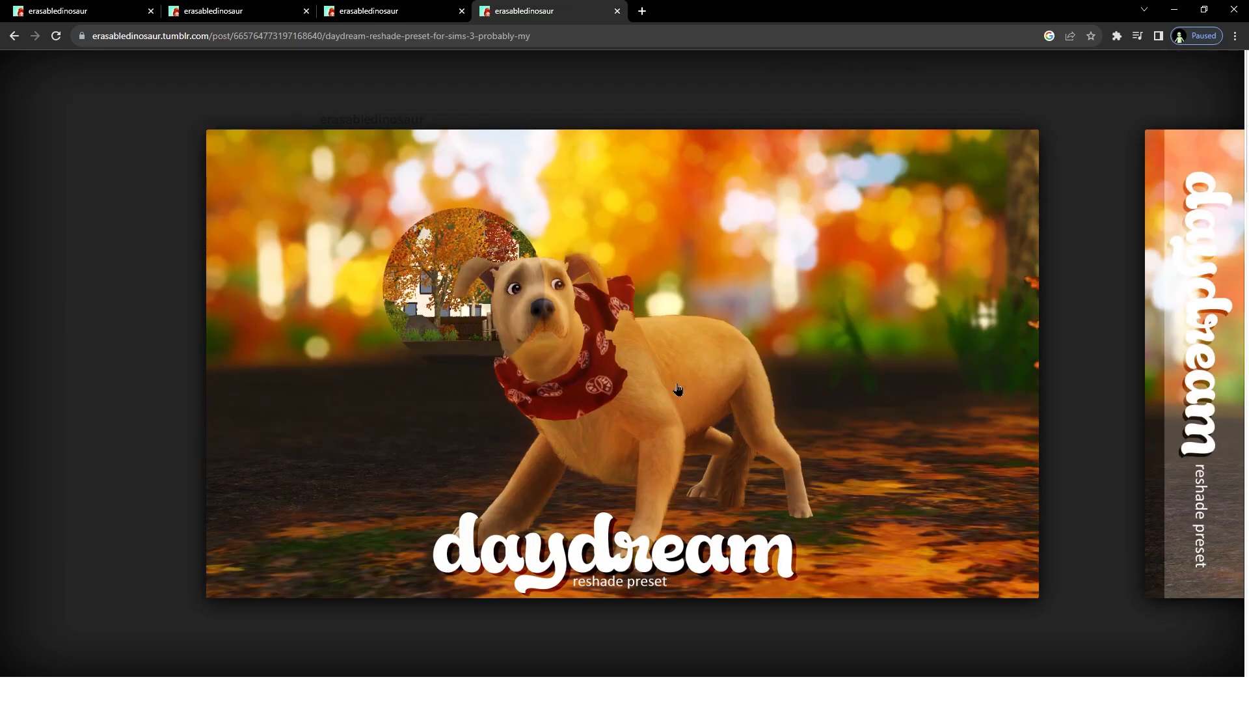
click(1208, 440)
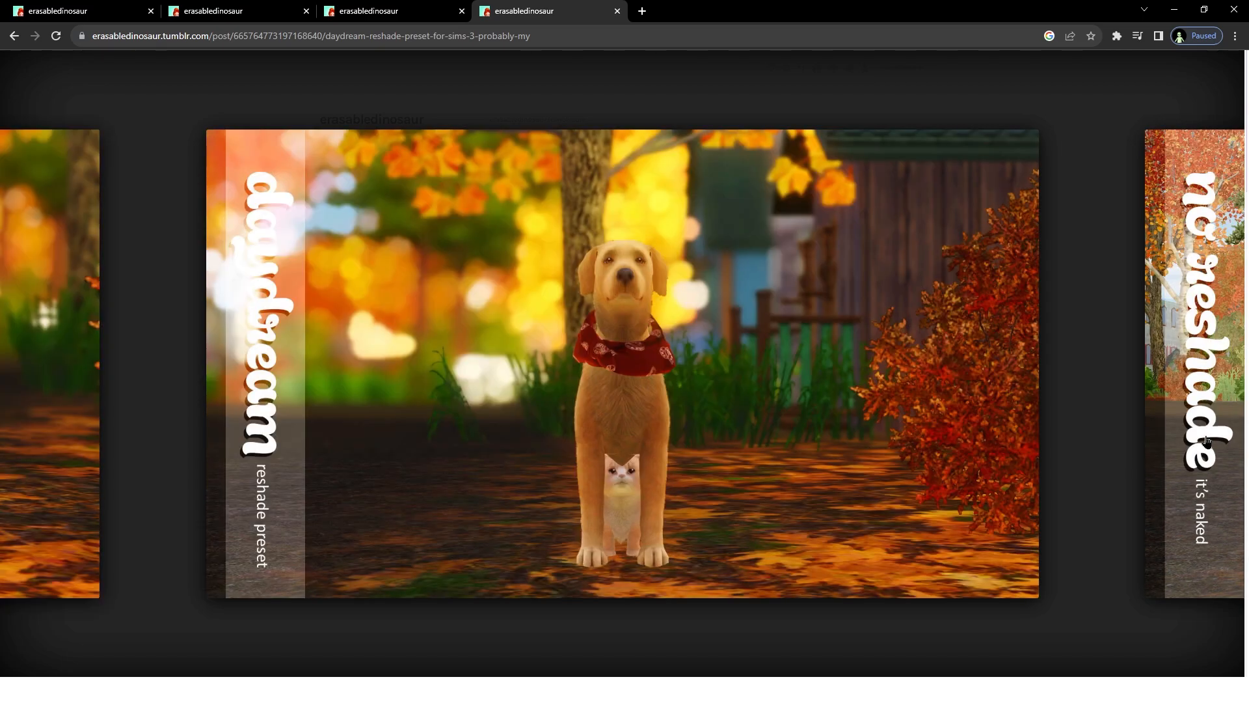
click(1208, 439)
click(1208, 440)
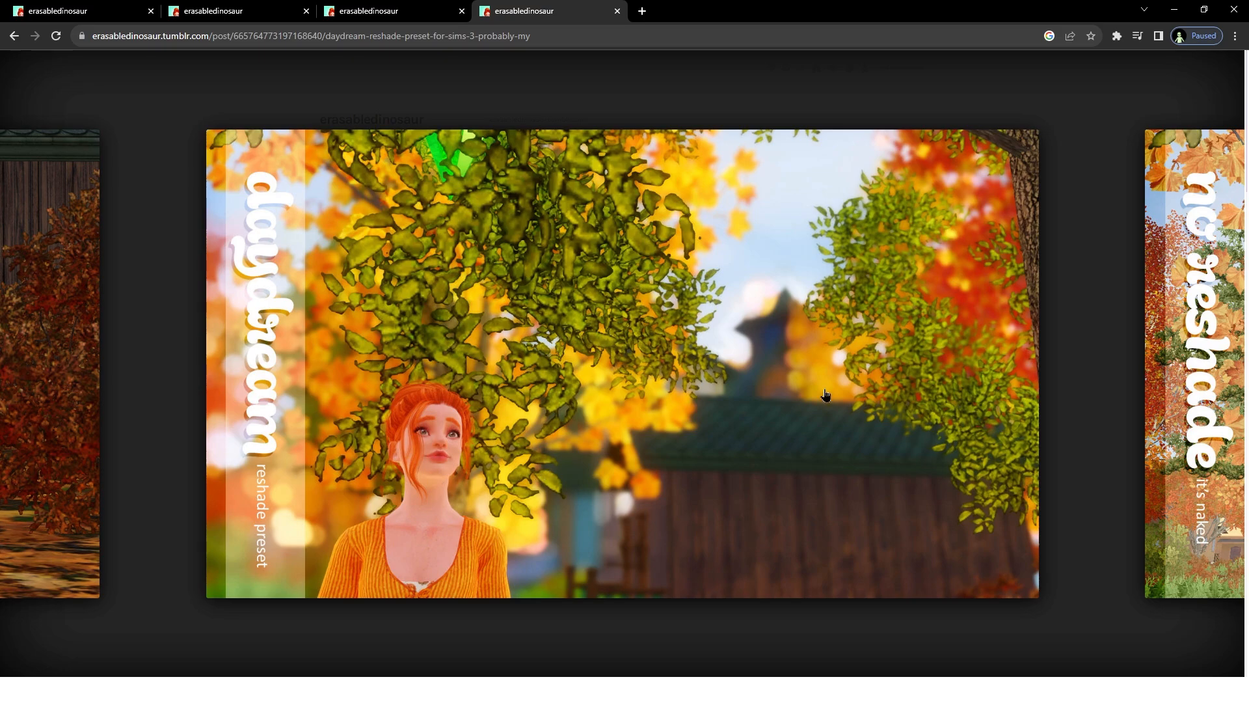
click(1183, 370)
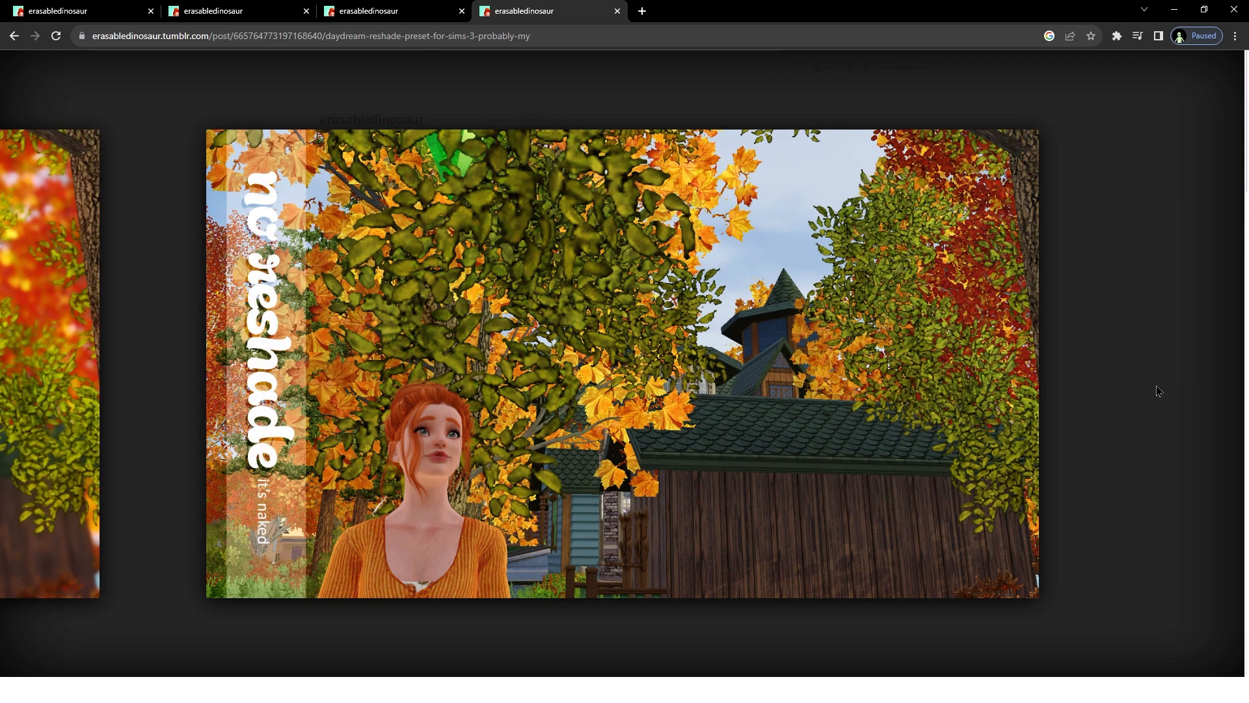
click(1157, 390)
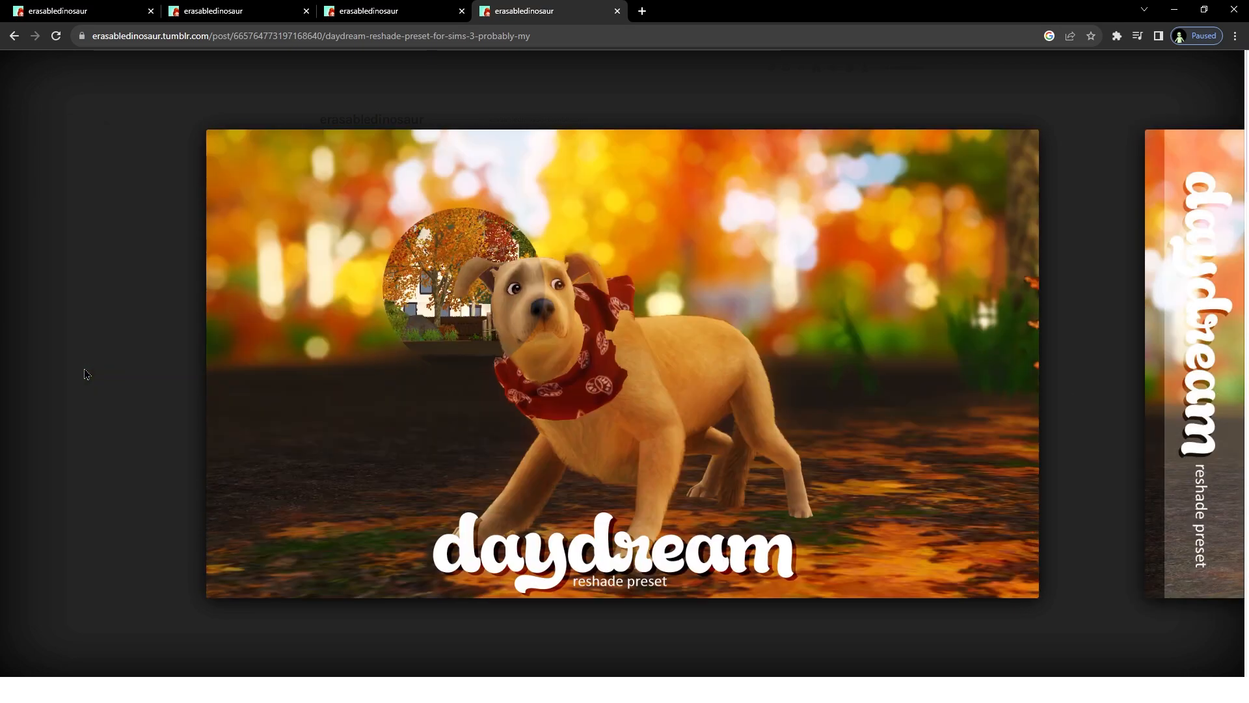
click(439, 127)
- Download 01 daydream.ini from the post's MediaFire link, close the download page and keep the blocked file
scroll(591, 399, down, 7)
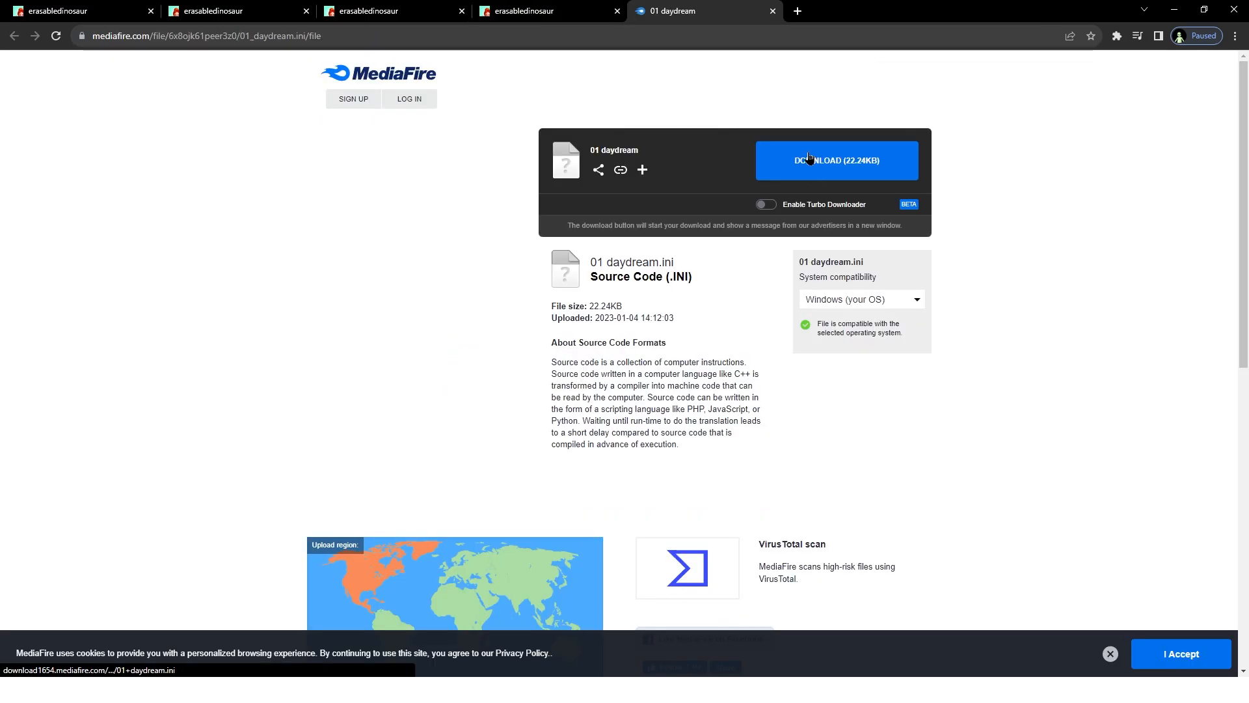
click(808, 158)
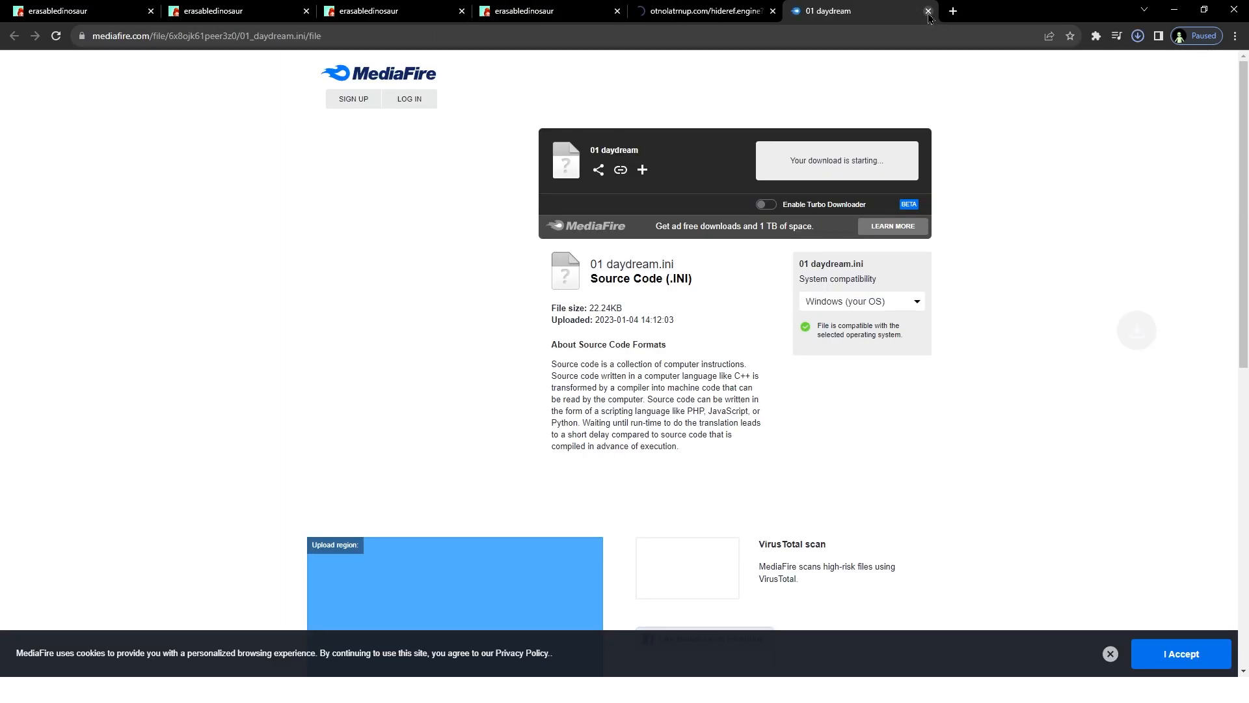
click(928, 11)
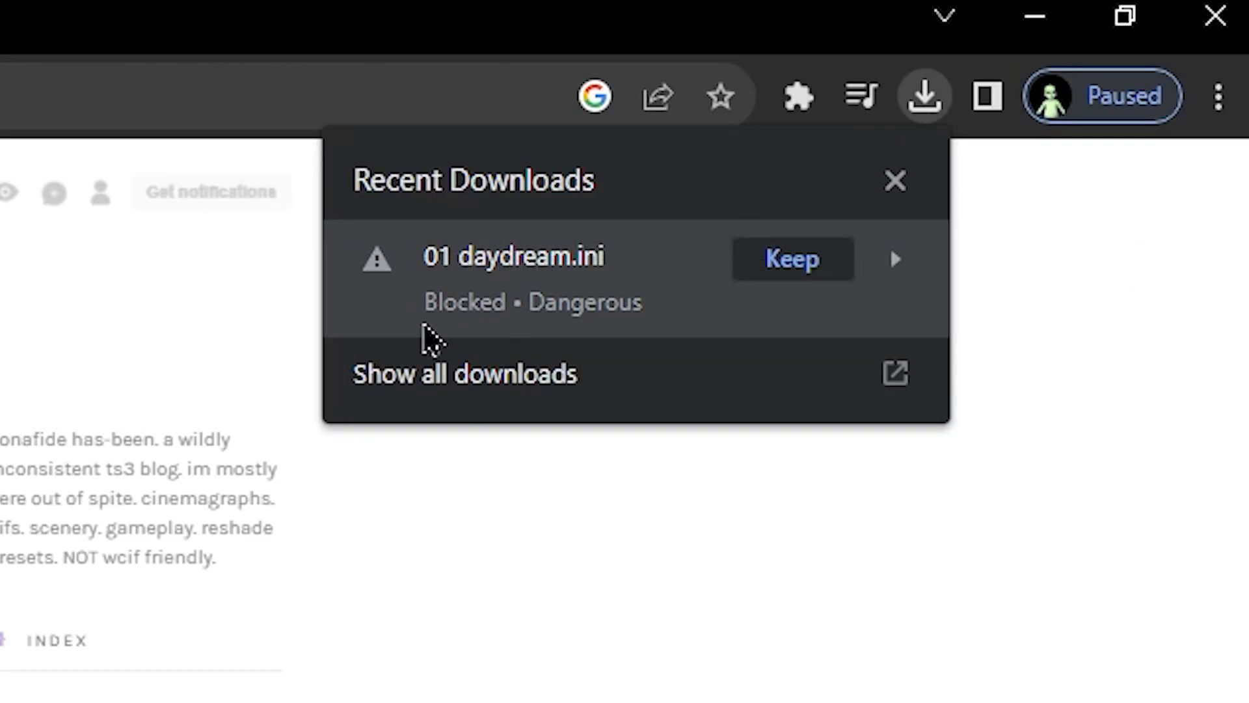
click(785, 266)
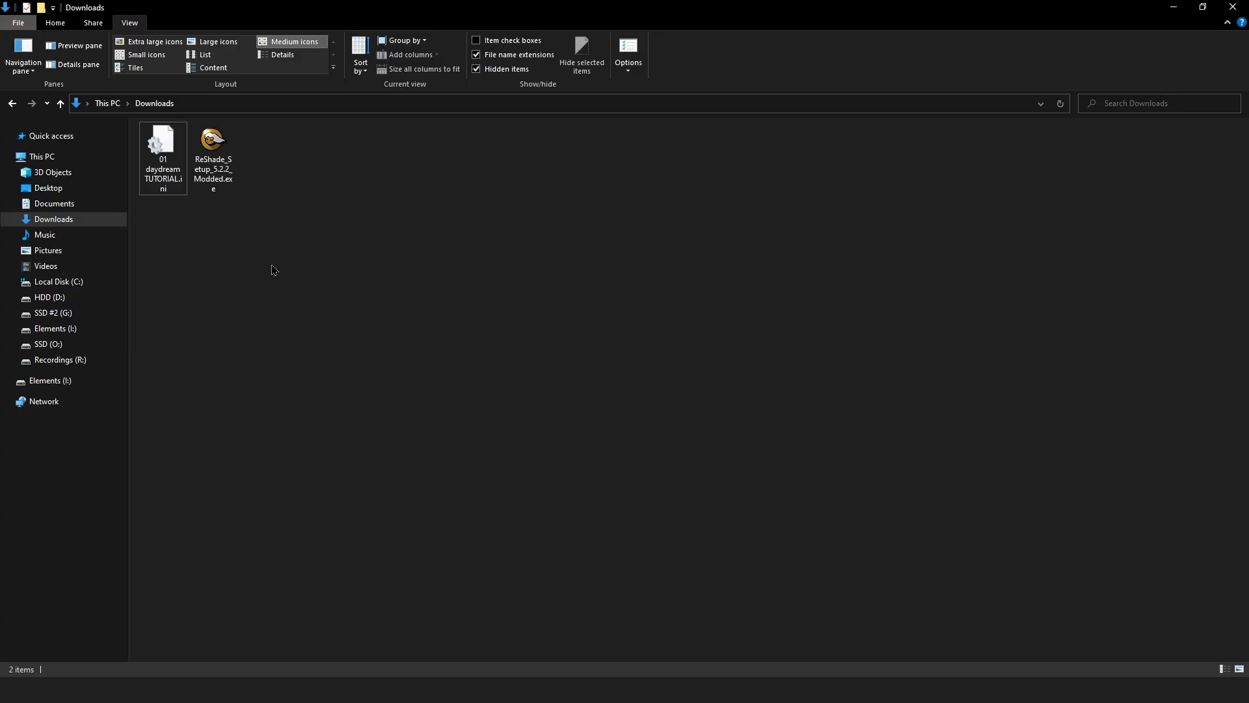
- Copy 01 daydream TUTORIAL.ini from Downloads into the Game\Bin folder of The Sims 3, reached through the desktop shortcut's file location
right_click(170, 168)
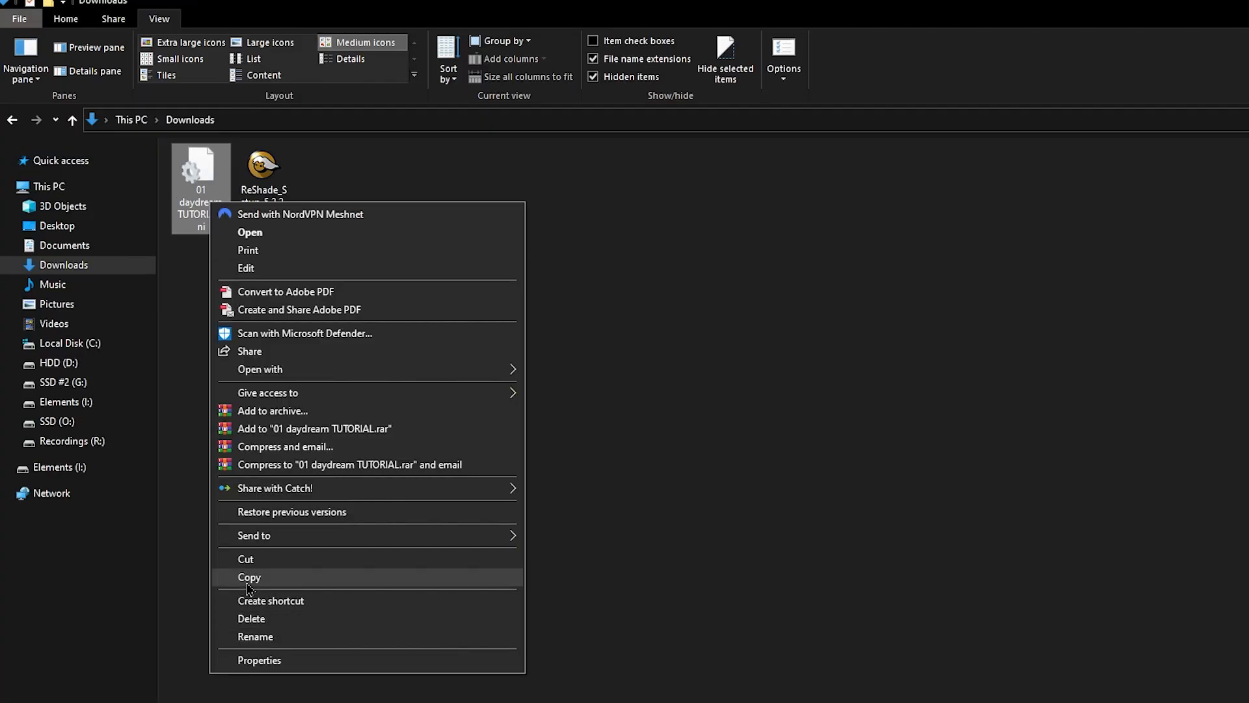
click(252, 565)
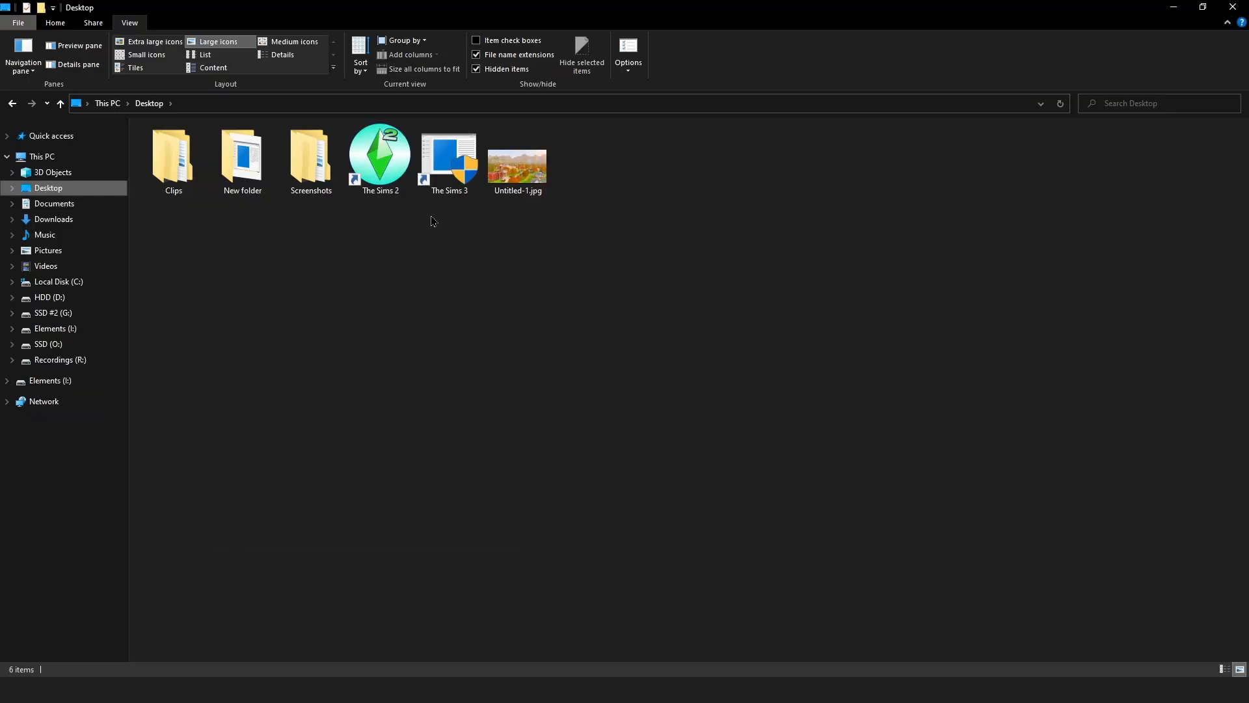
right_click(451, 174)
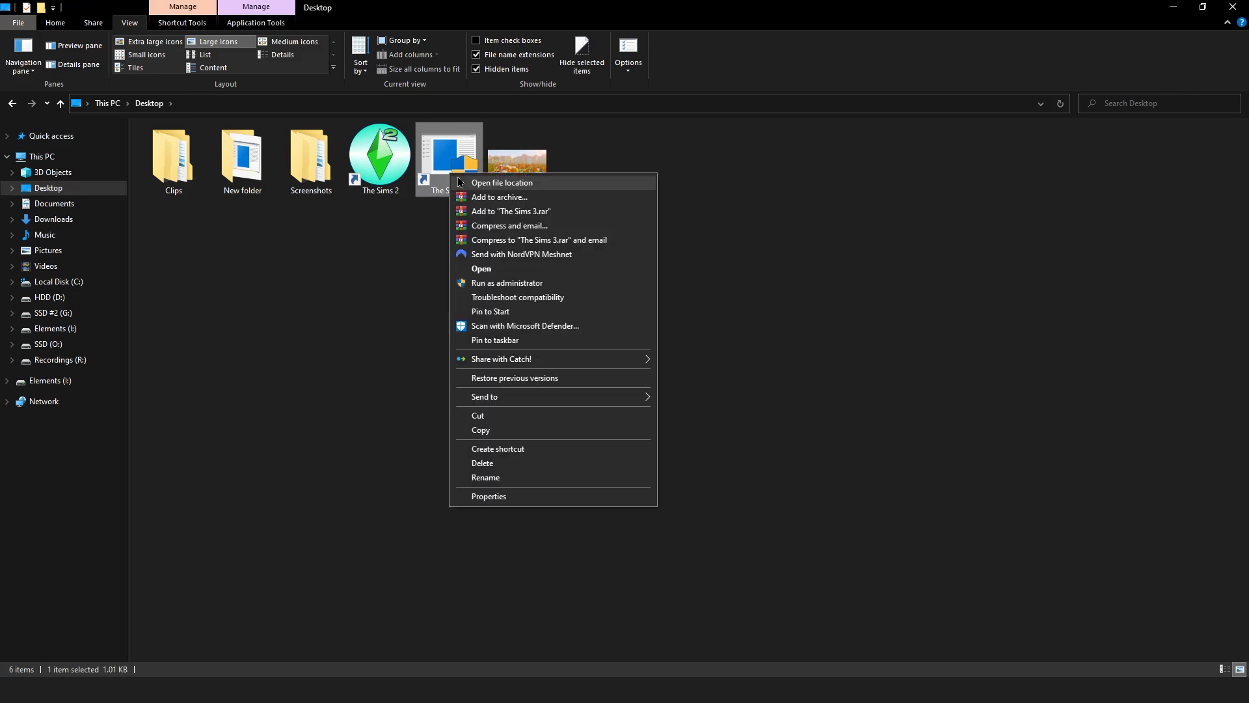
click(496, 188)
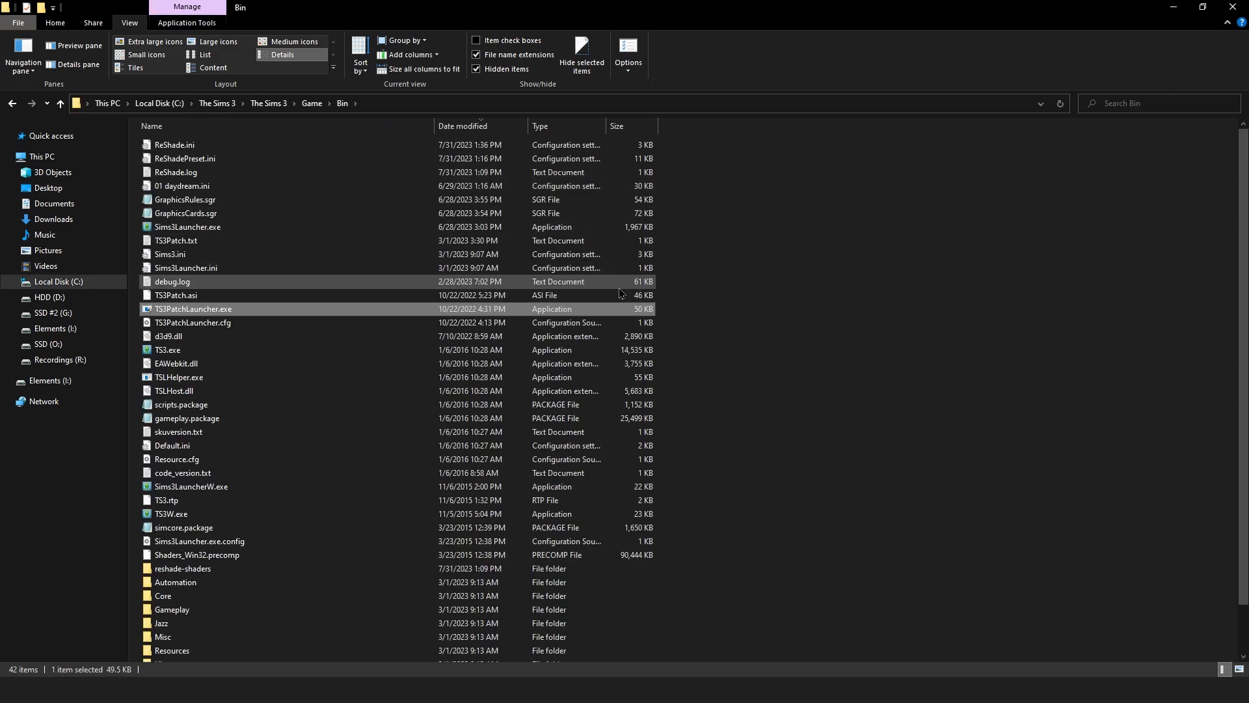
scroll(619, 284, down, 1)
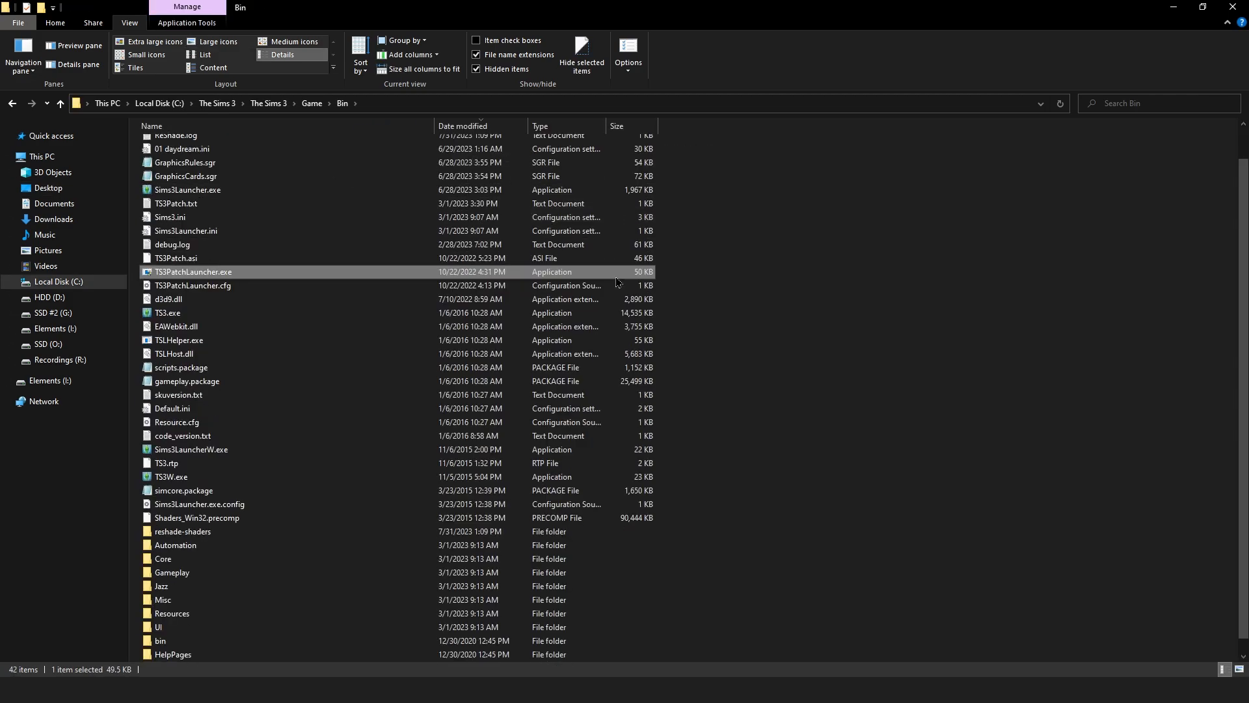
right_click(897, 265)
click(937, 378)
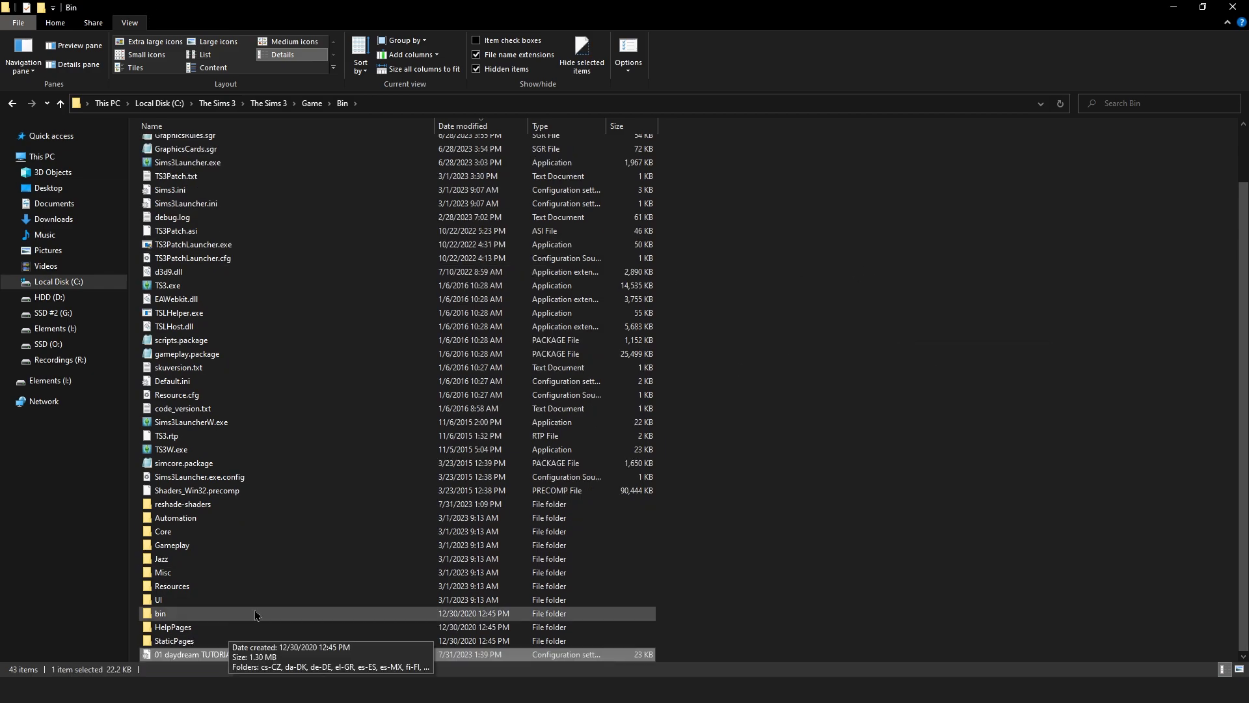
scroll(637, 437, up, 2)
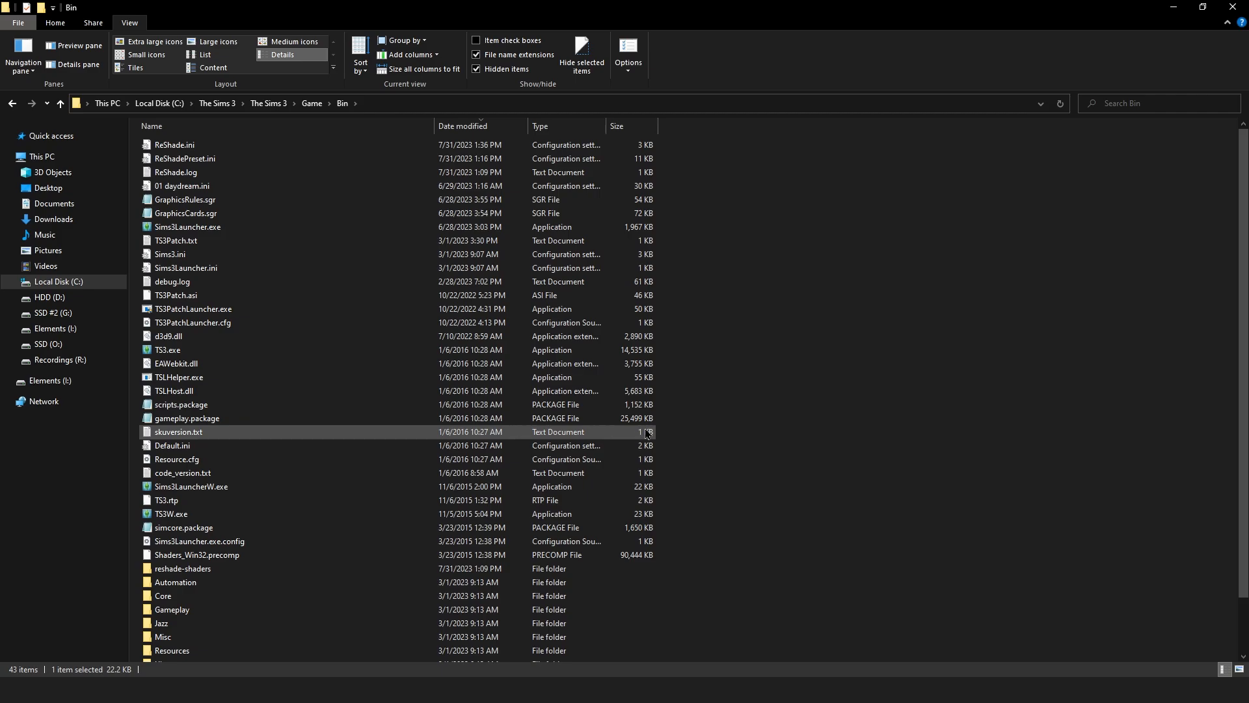
- In the web browser, review the hot keys and shader notes in the daydream reshade preset post
key(alt+Tab)
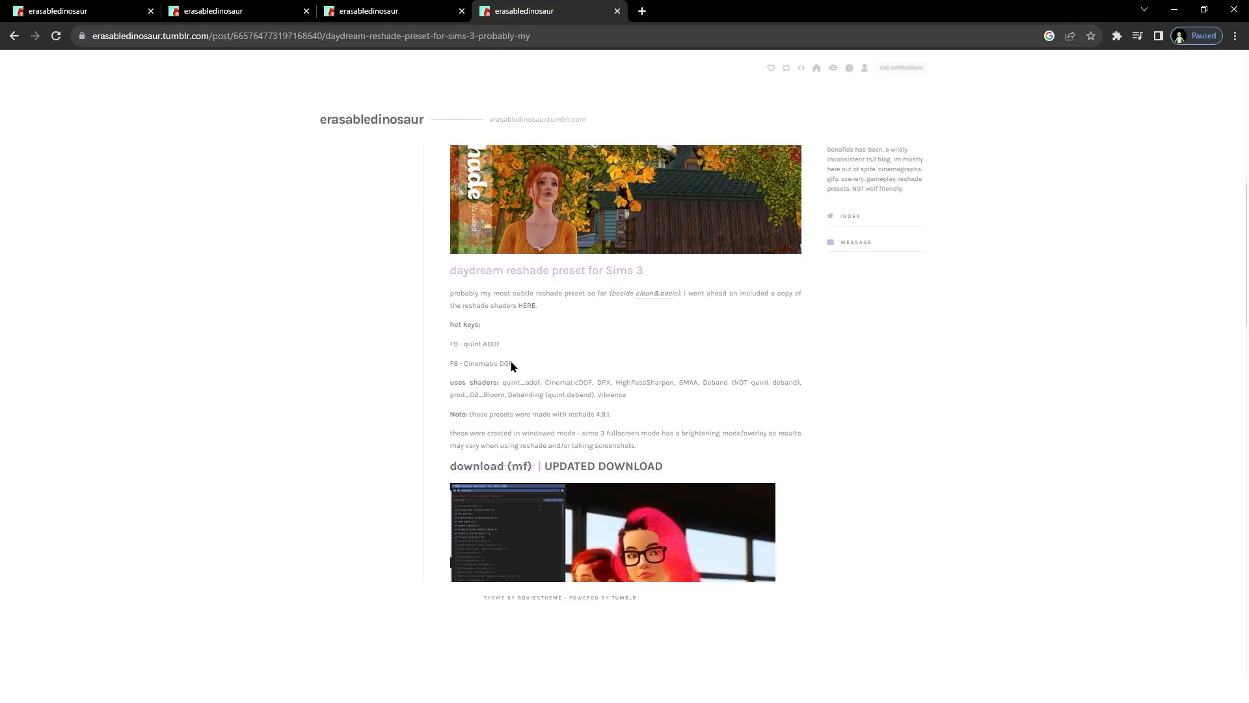
scroll(512, 366, up, 10)
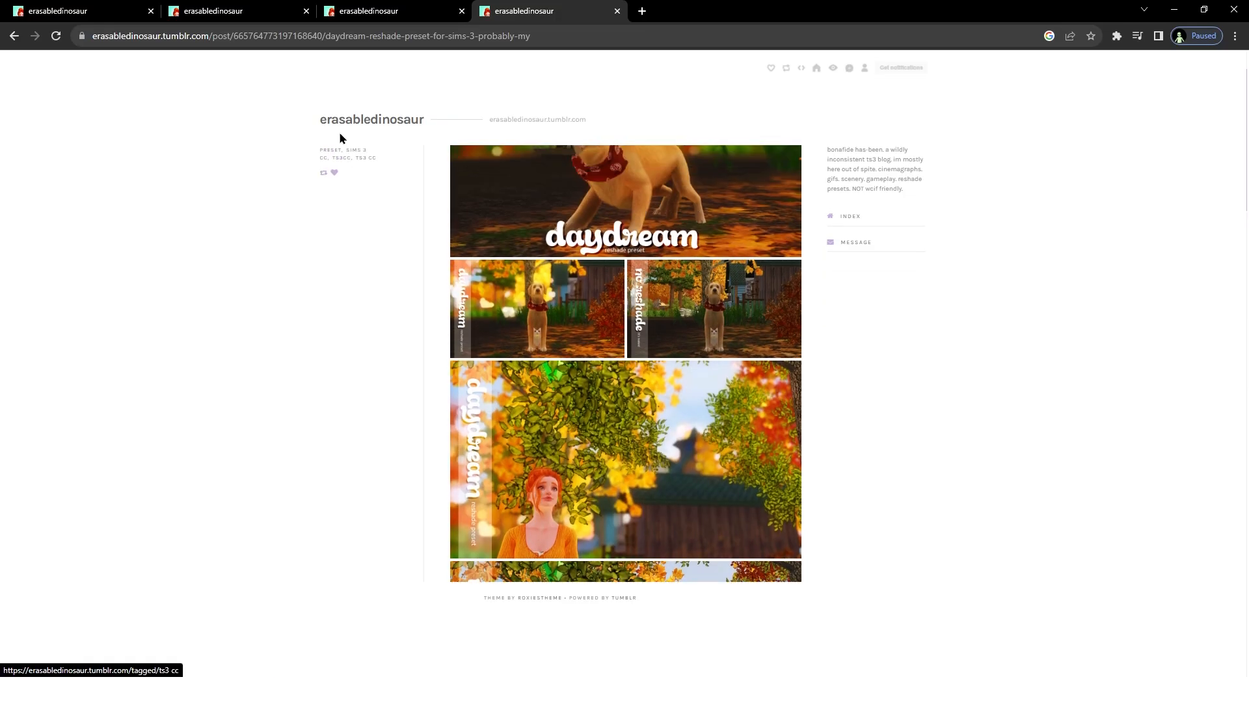
scroll(510, 401, down, 7)
drag(512, 412, 447, 395)
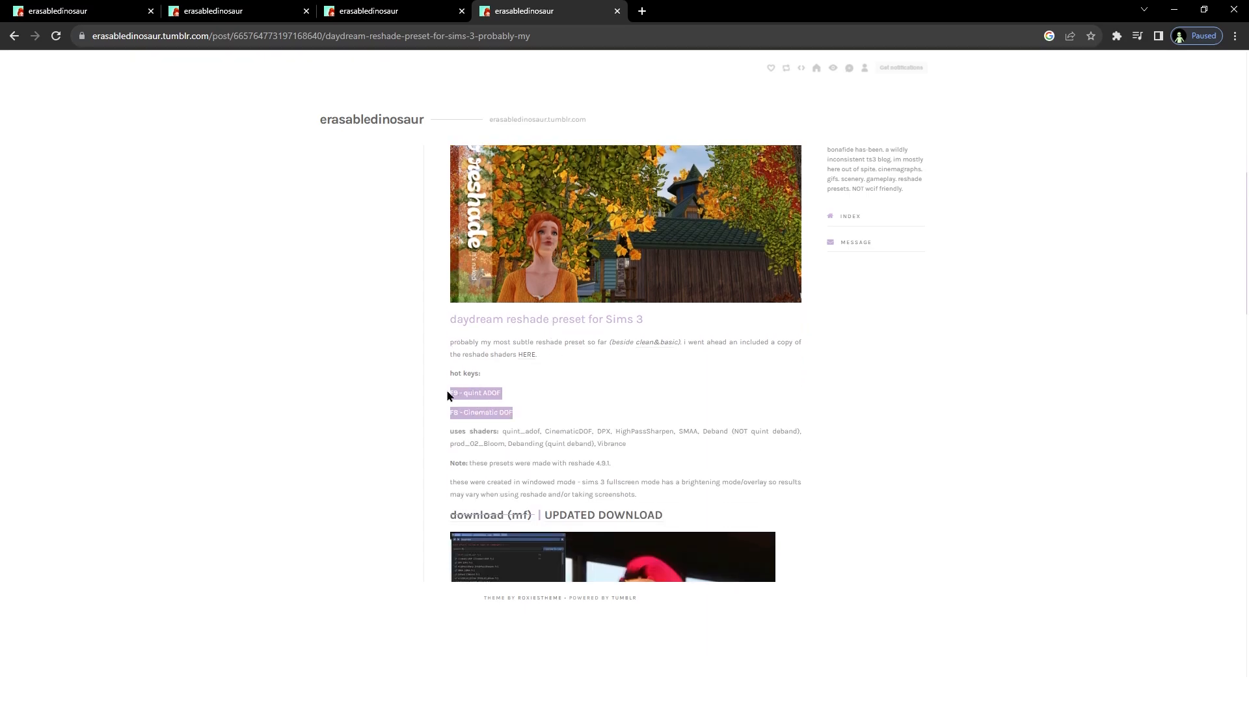
click(466, 407)
scroll(513, 407, down, 1)
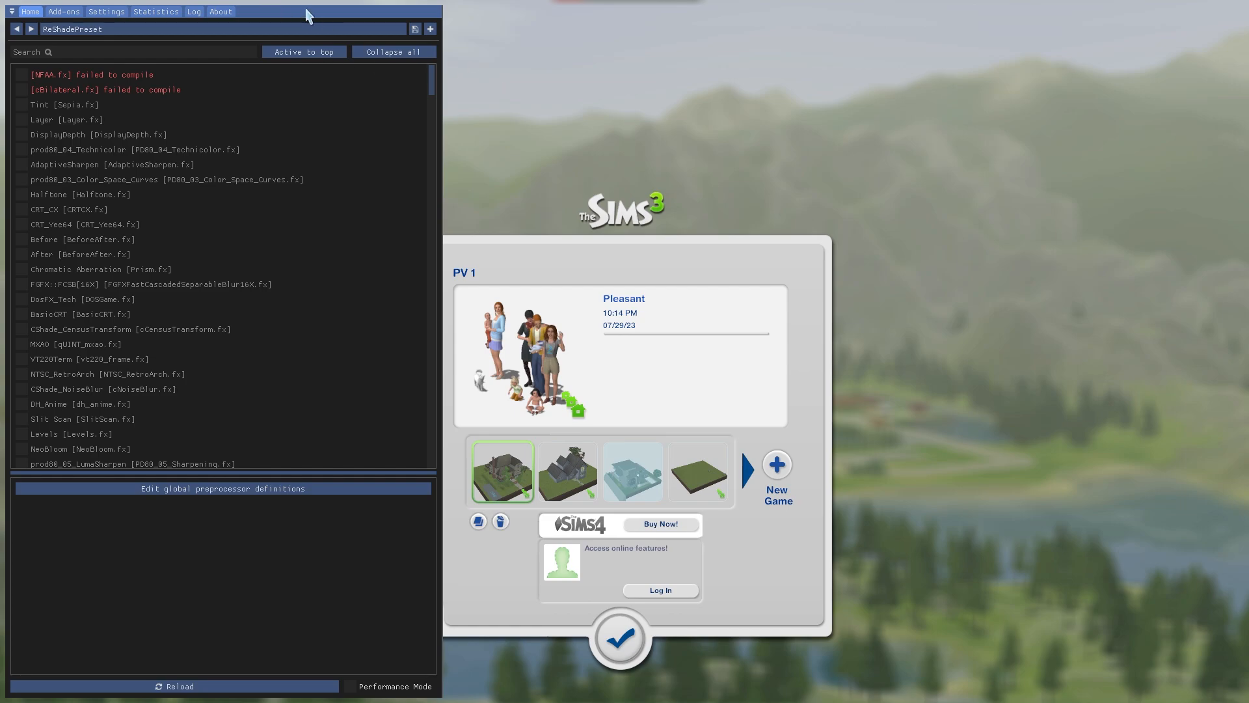
- Back in The Sims 3, load 01 daydream TUTORIAL.ini as the active ReShade preset and close the overlay
key(shift+F12)
key(shift+F12)
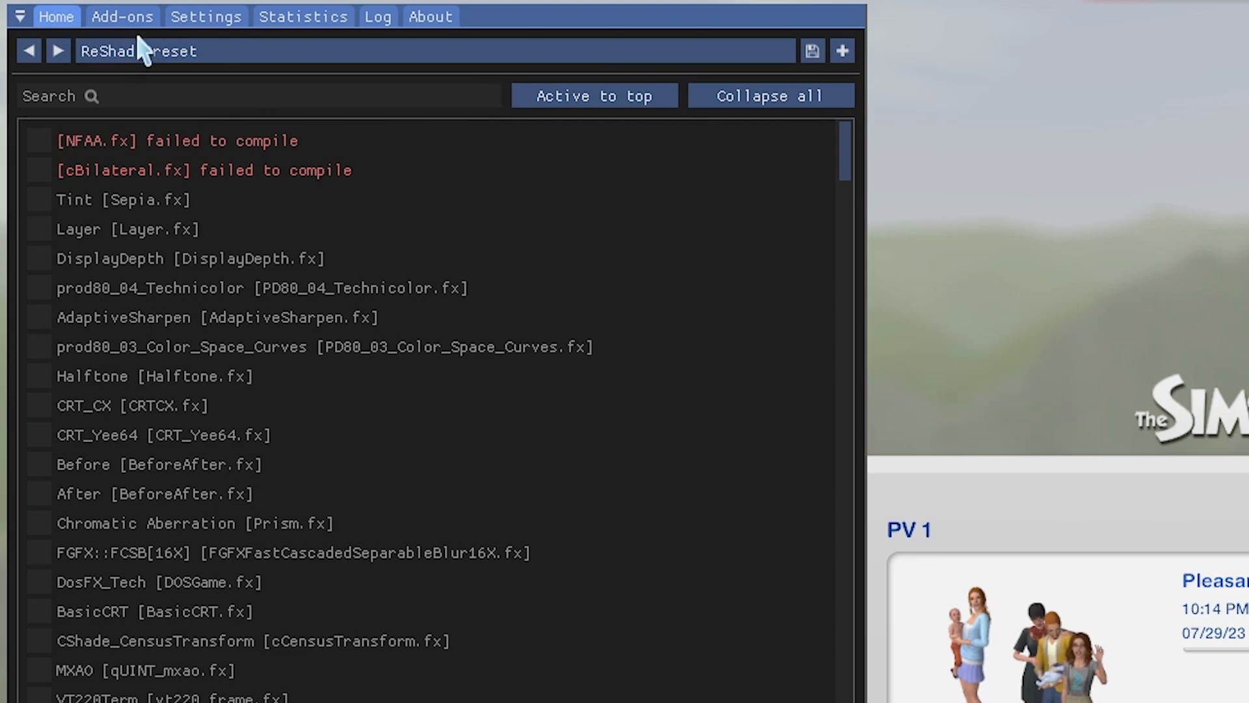
click(732, 54)
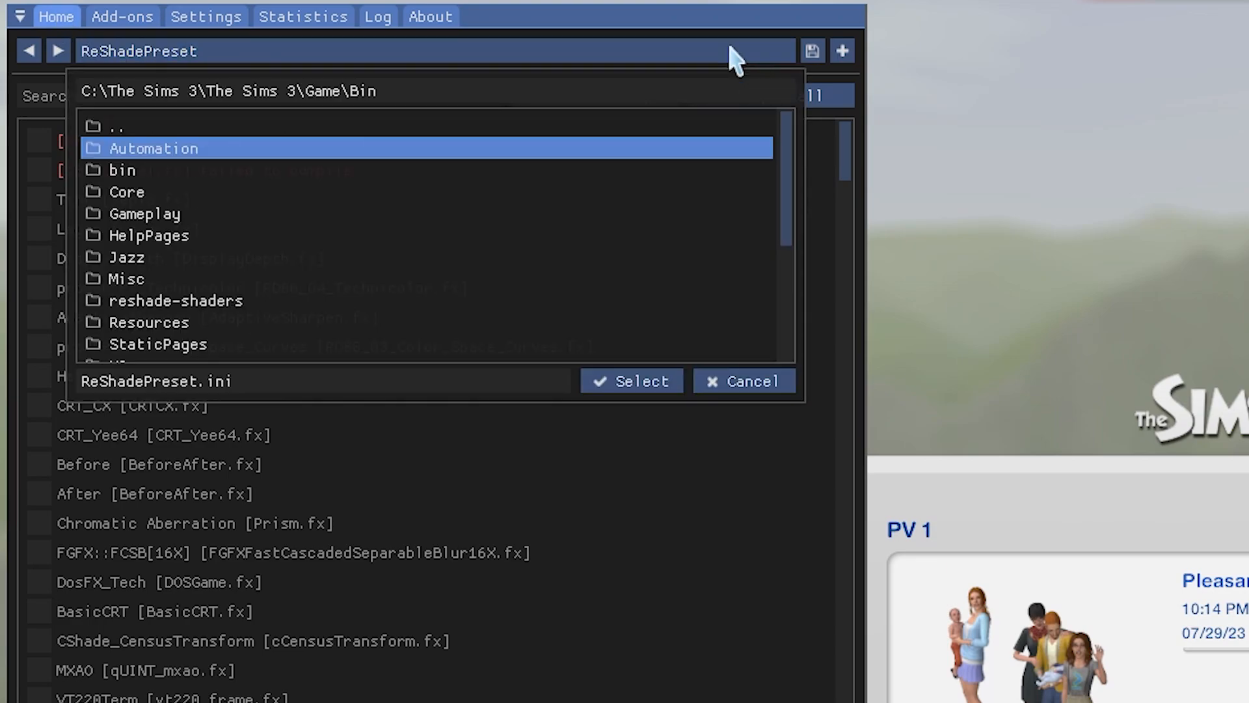
drag(793, 176, 488, 259)
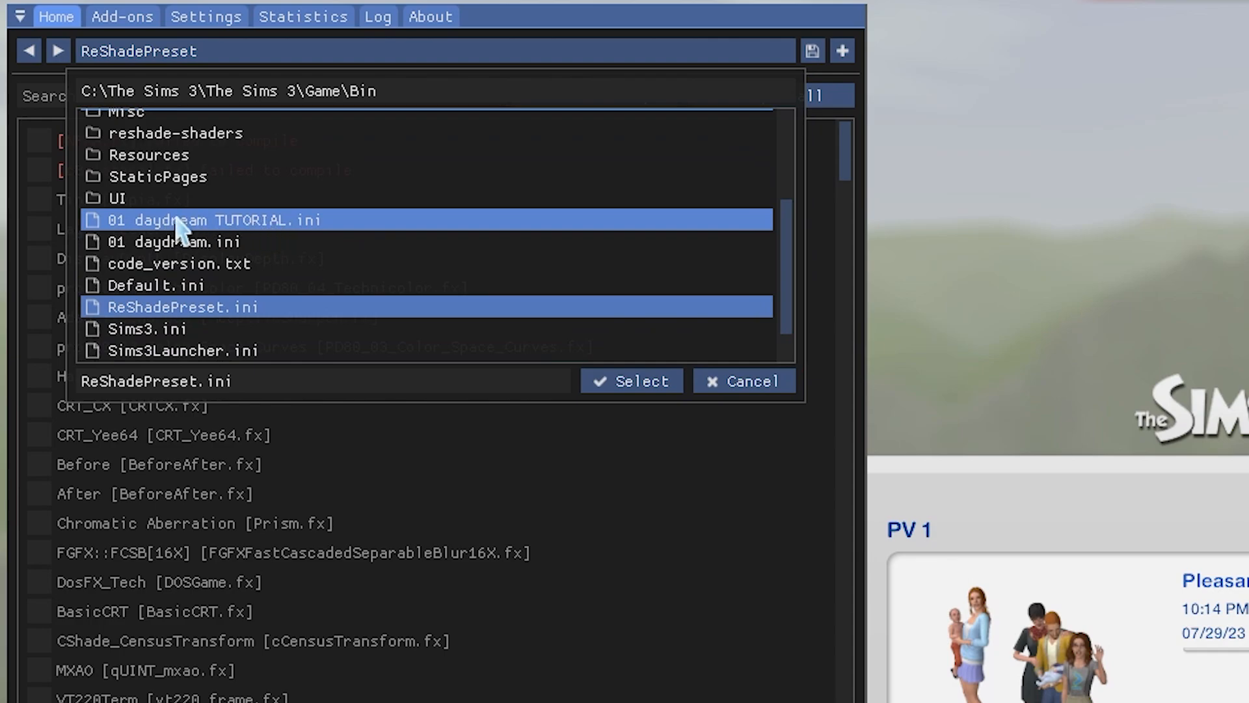
click(285, 229)
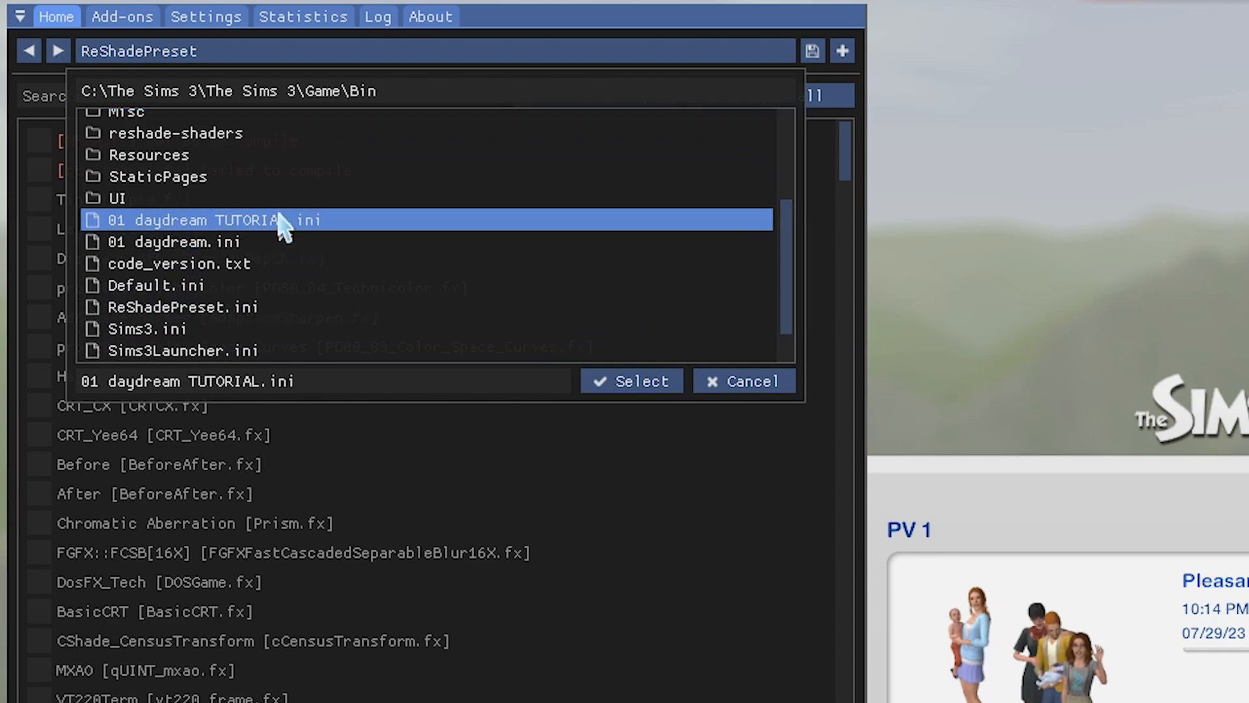
click(635, 379)
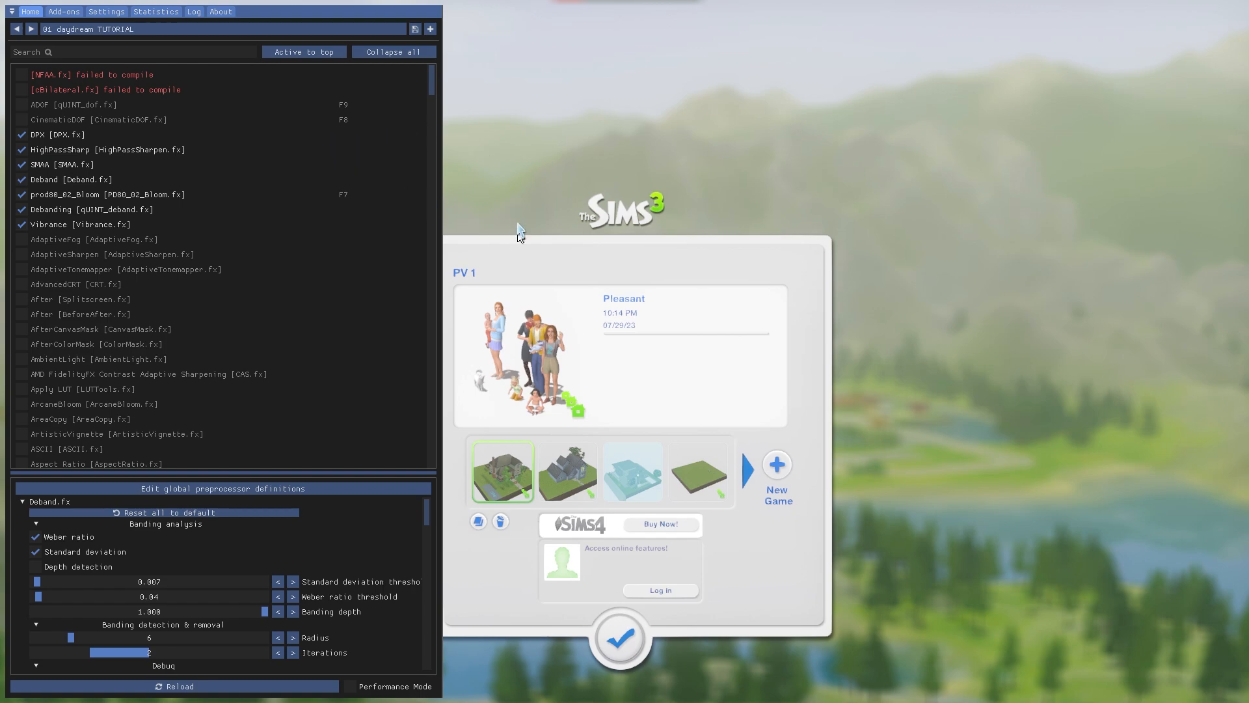
key(Home)
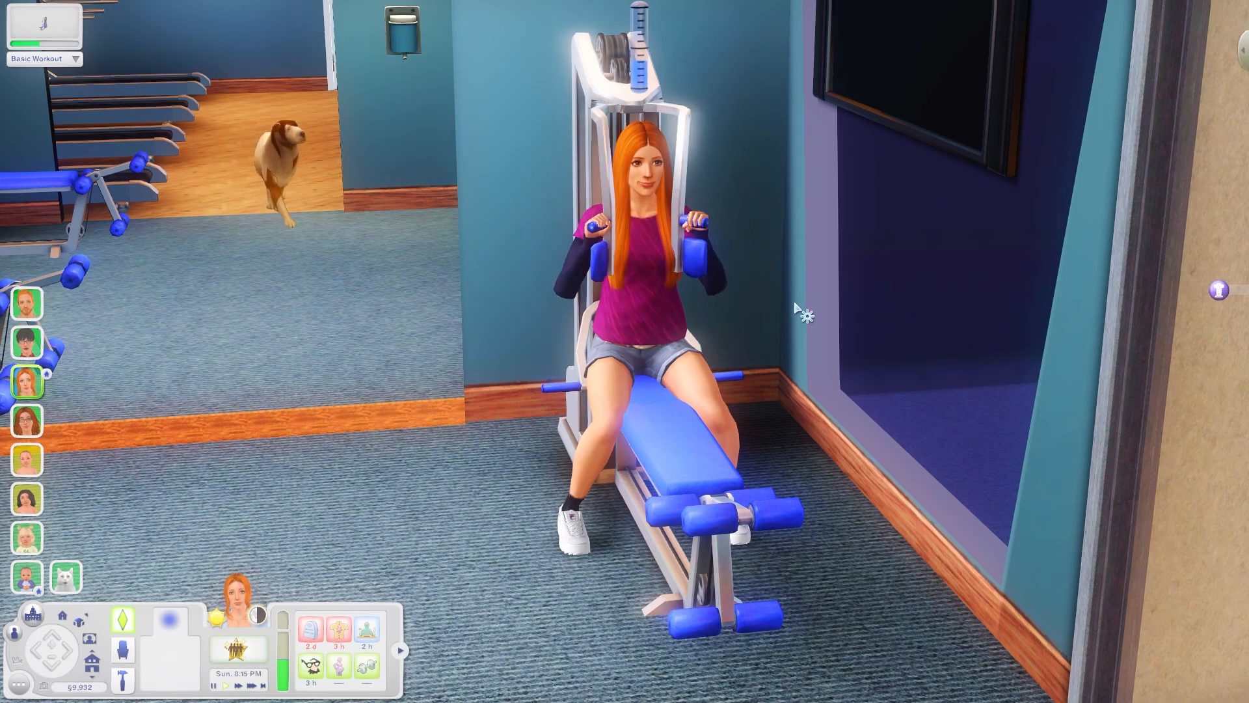
- Pause the game at the gym and frame the red-haired Sim on the workout machine in close-up
drag(791, 295, 925, 370)
scroll(890, 270, up, 2)
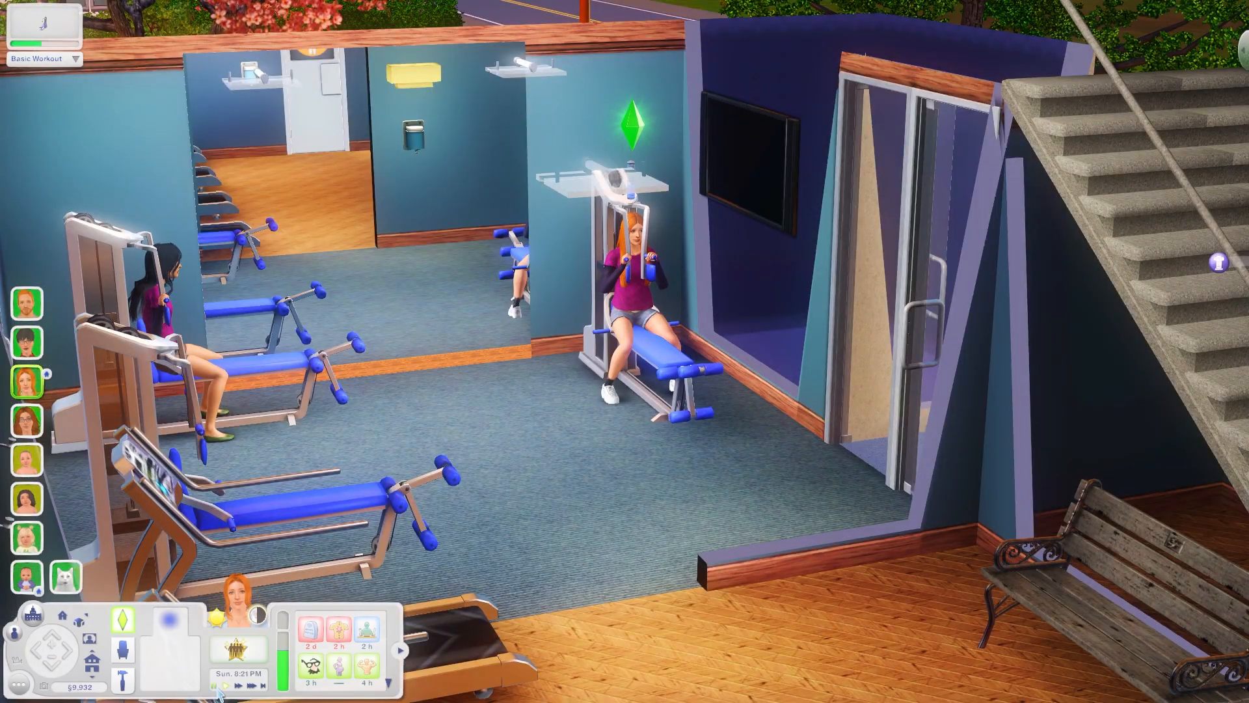
click(215, 687)
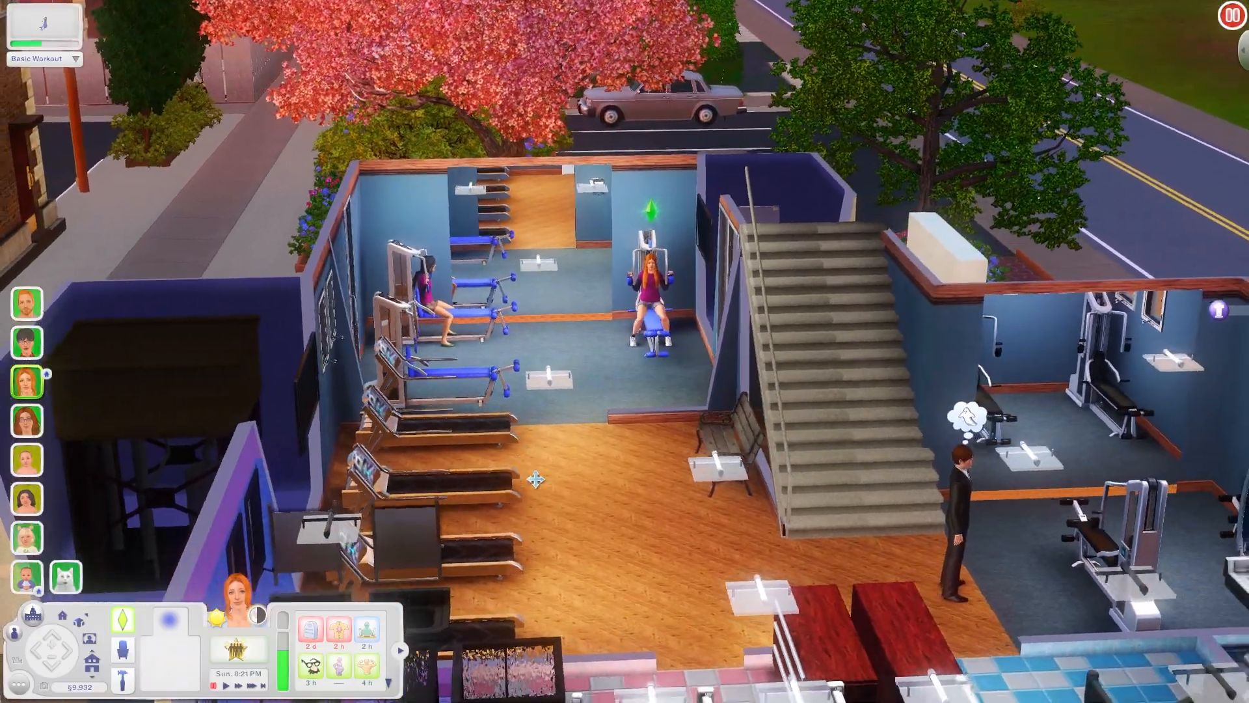
drag(535, 476, 542, 370)
scroll(545, 397, up, 4)
scroll(542, 371, down, 10)
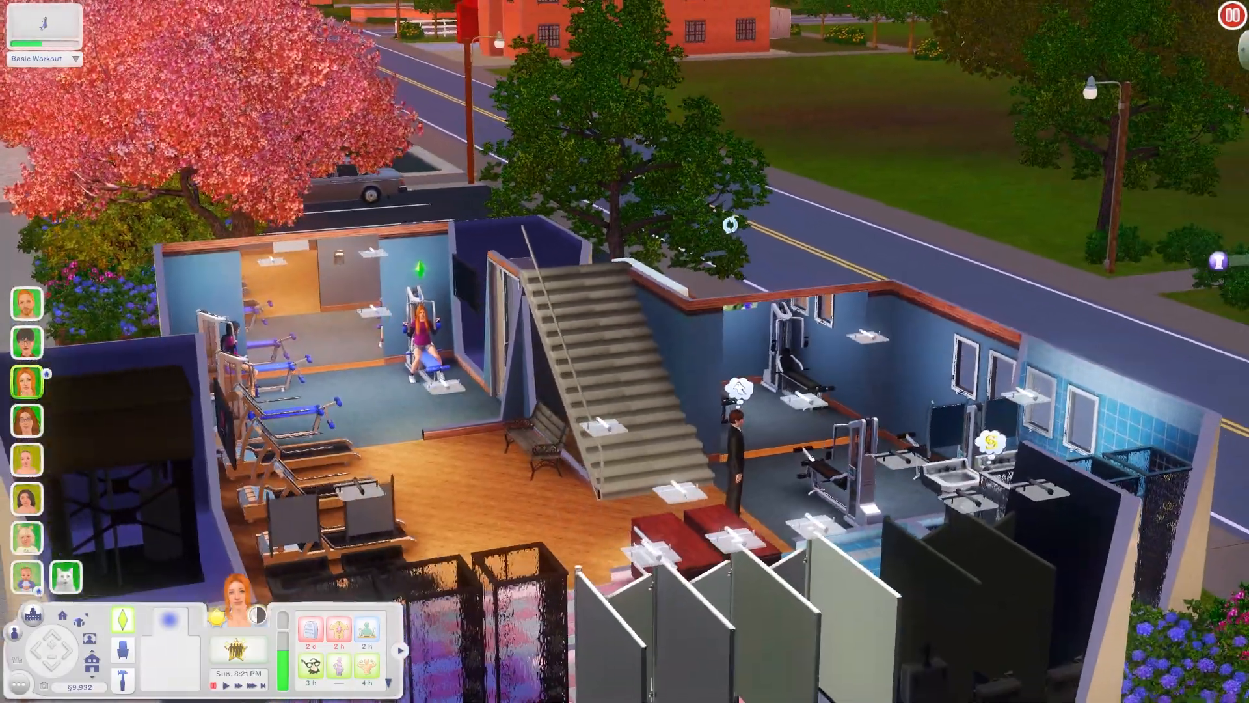
scroll(388, 493, up, 10)
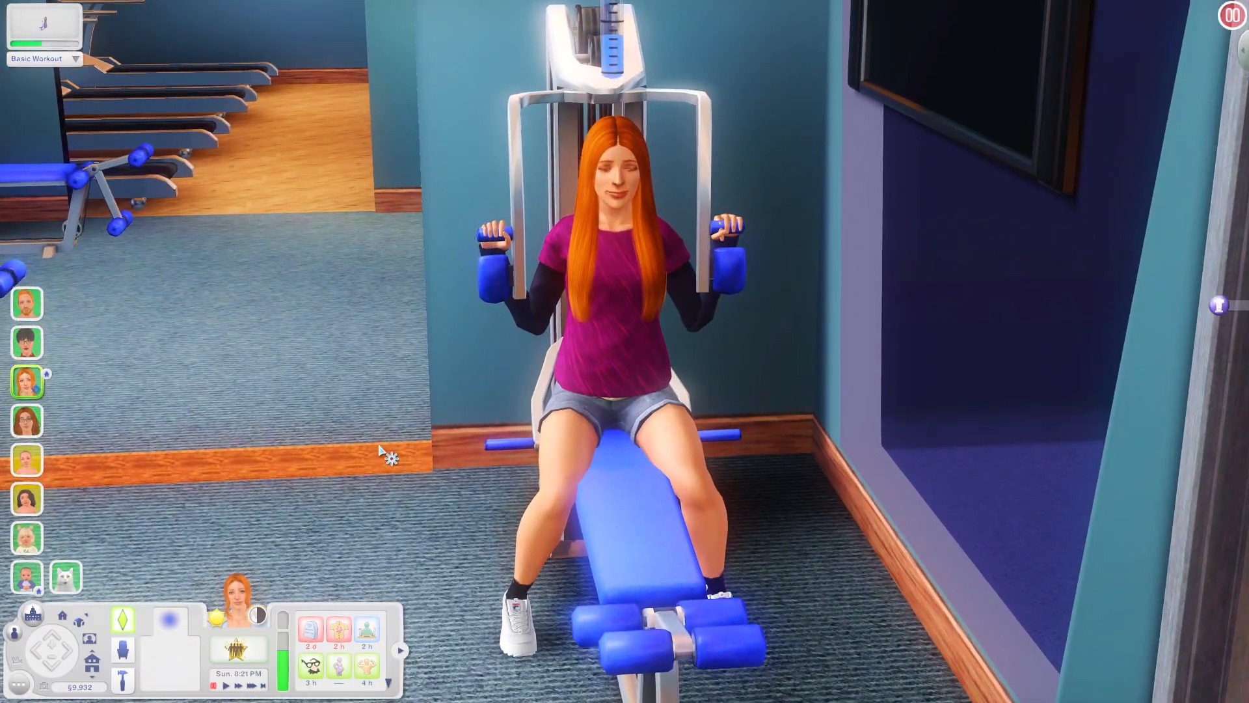
- Move the ReShade overlay off the Sim's face, toggle prod80_02_Bloom to compare it, leave it disabled and close the overlay
key(Home)
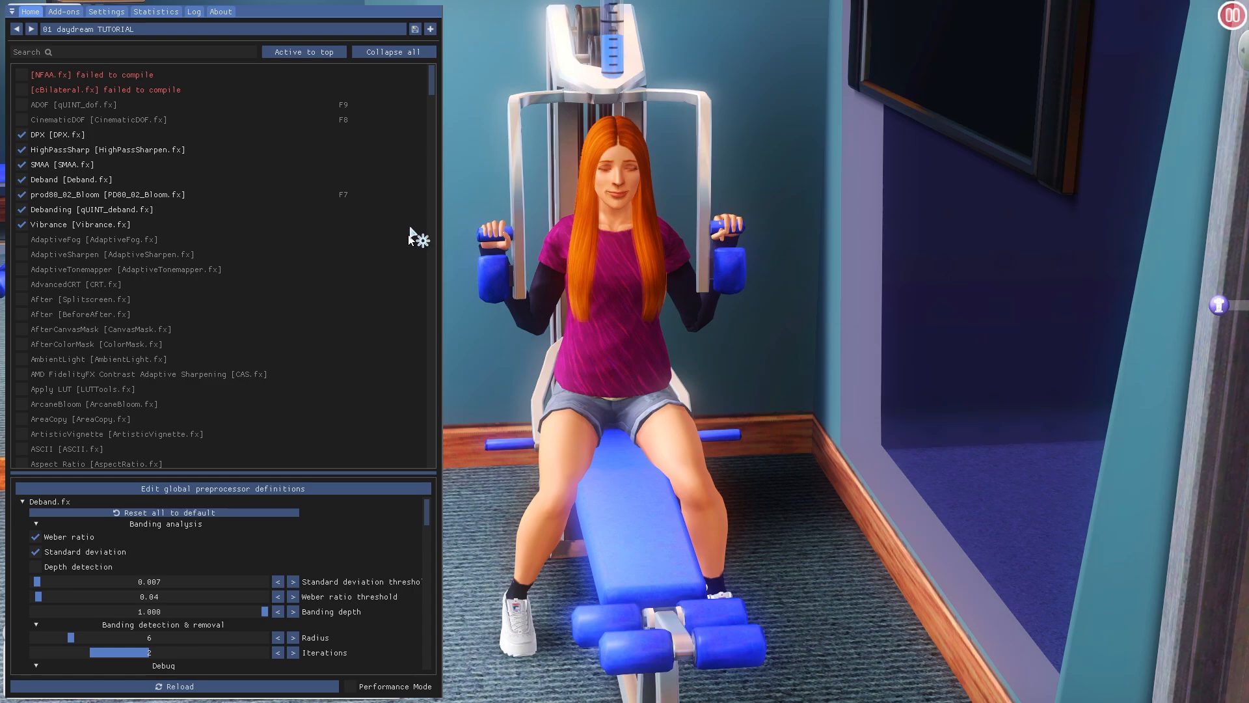
drag(329, 16, 1002, 29)
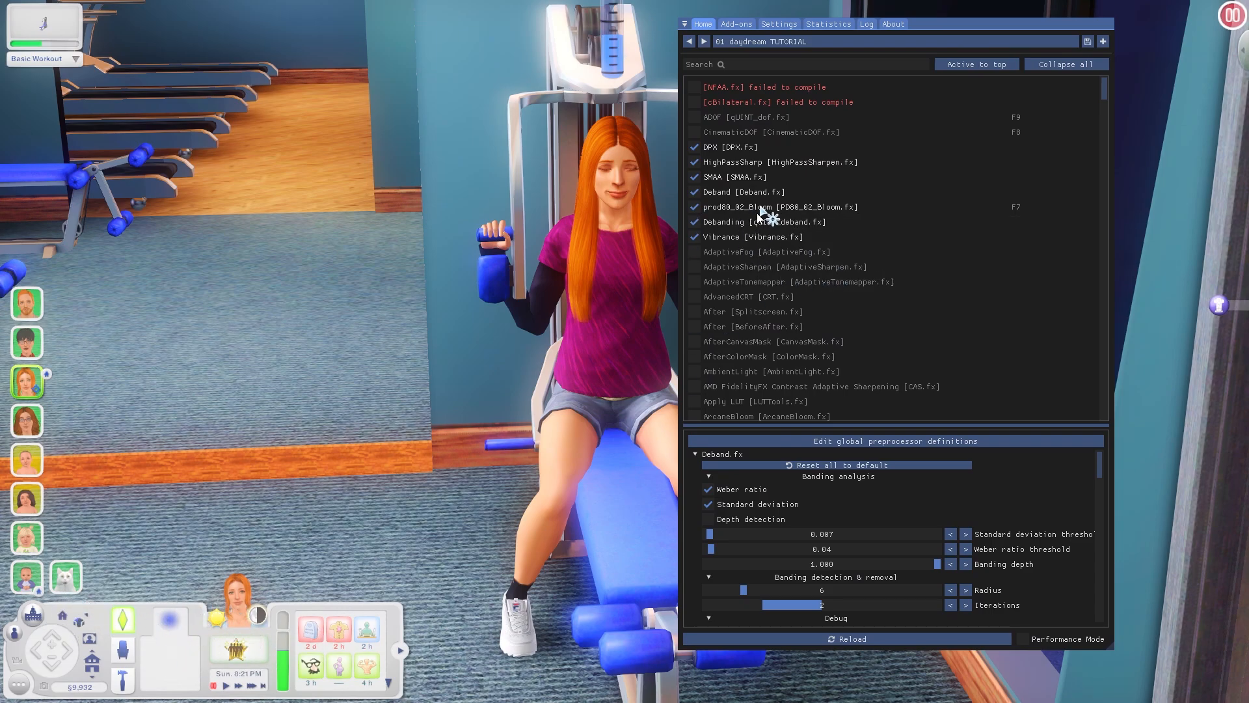
click(697, 206)
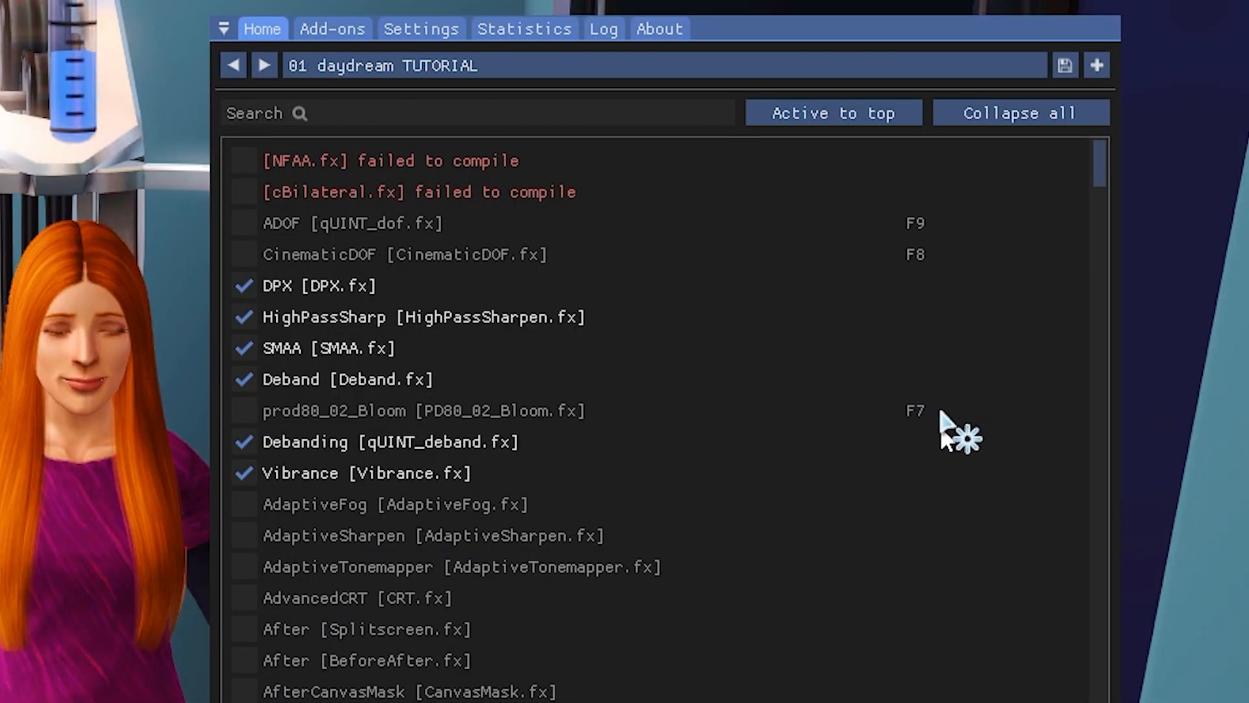
key(F7)
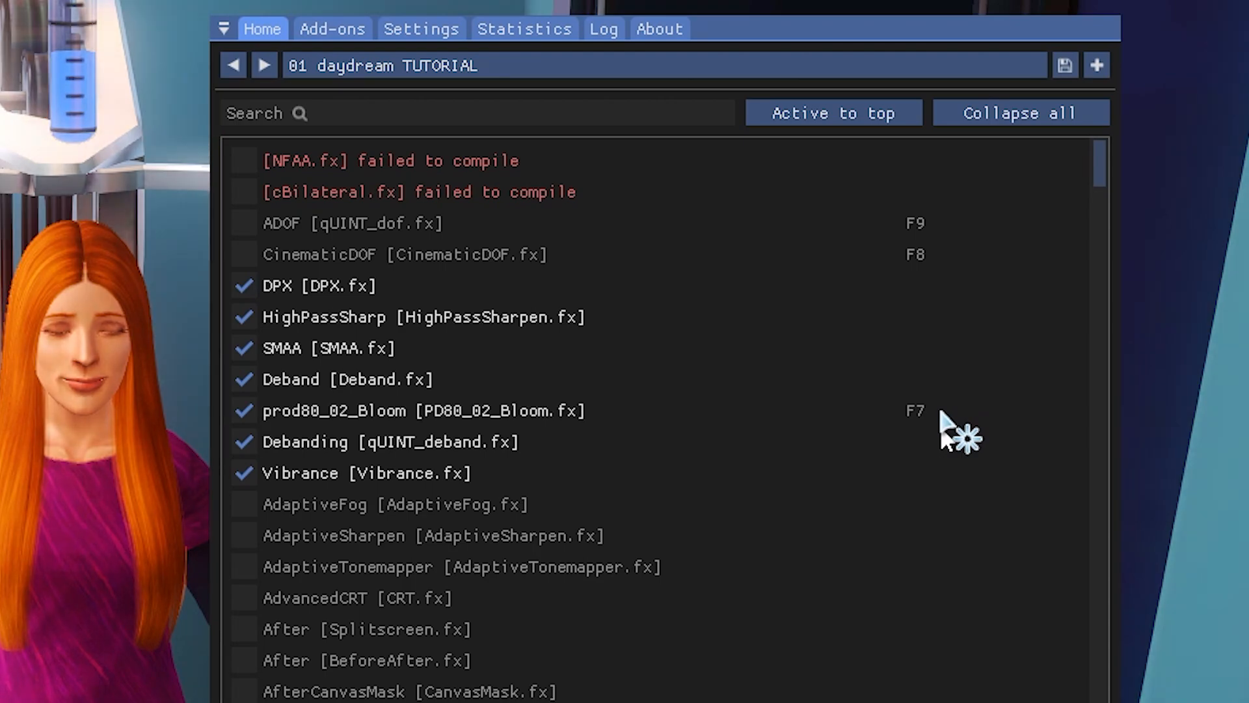
key(F7)
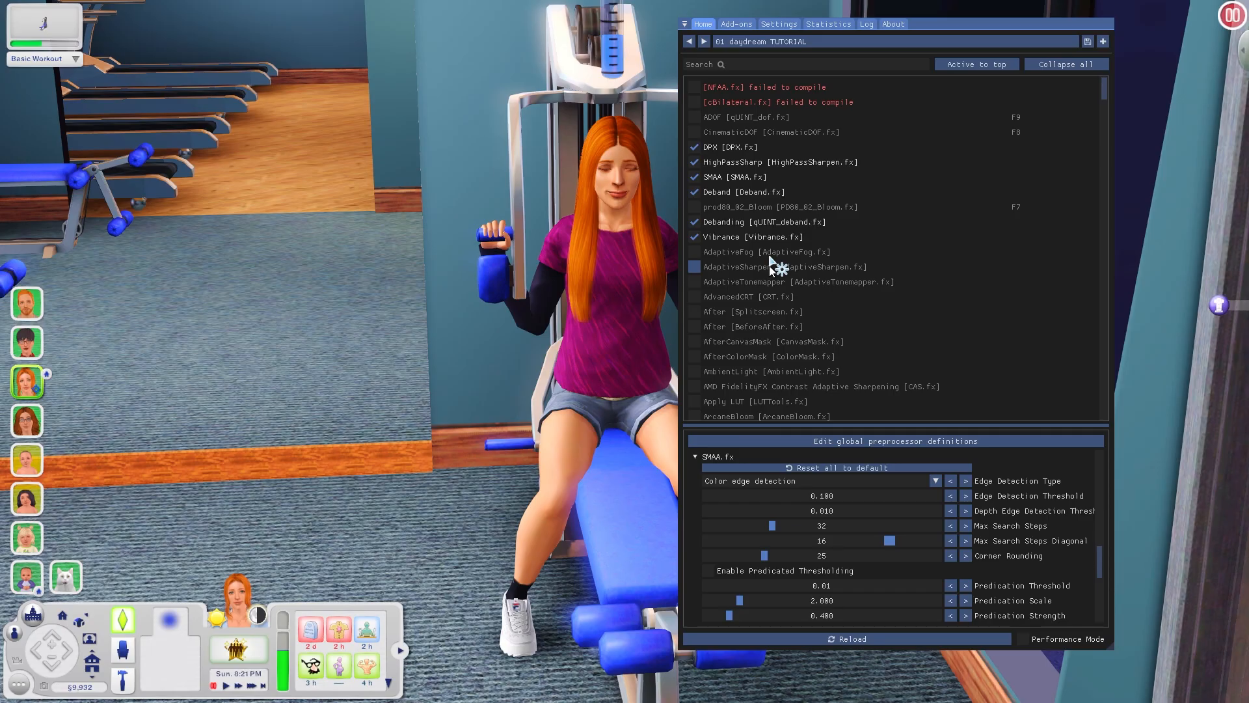
key(Home)
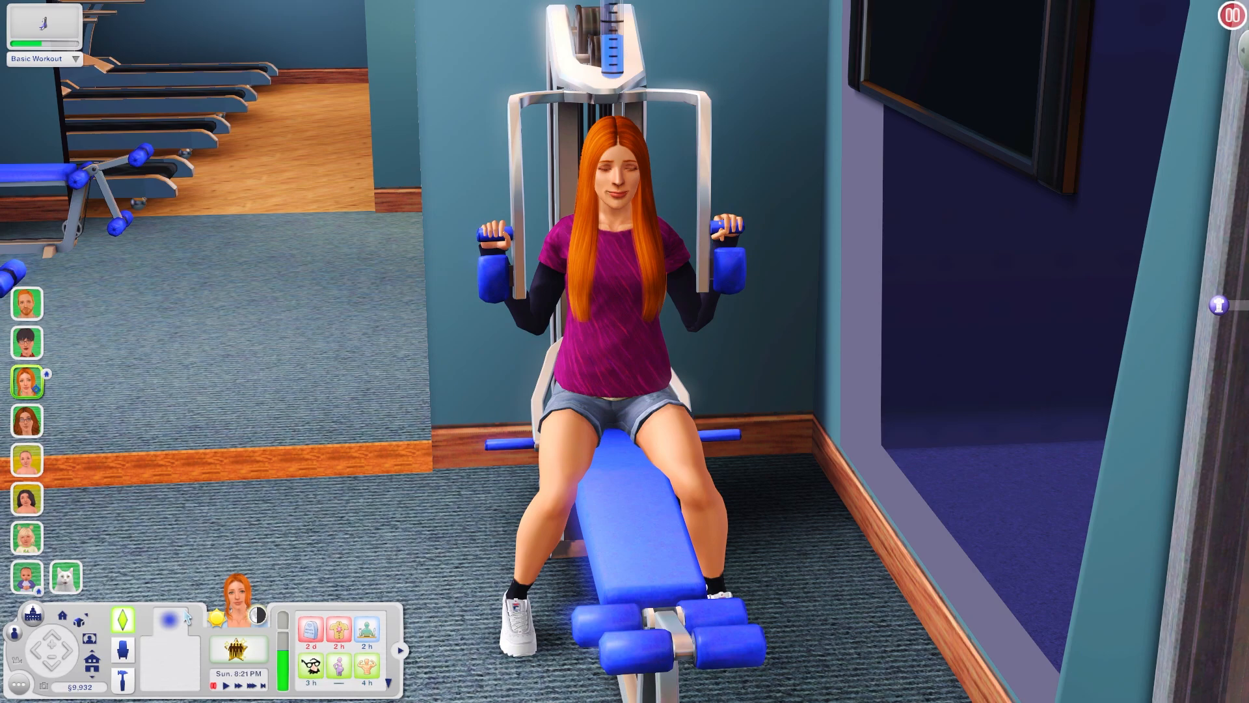
- Reopen the ReShade overlay and switch the SMAA effect off and on again to compare the edge smoothing
click(17, 688)
click(39, 519)
key(Home)
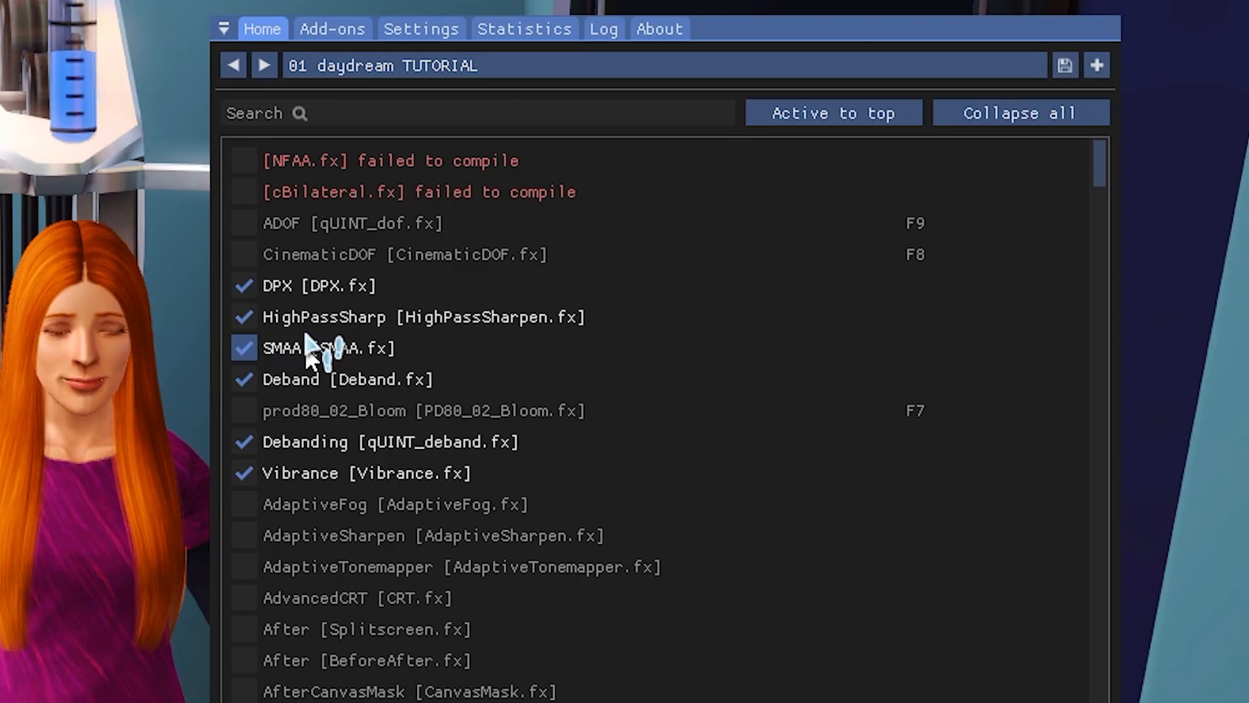
click(244, 345)
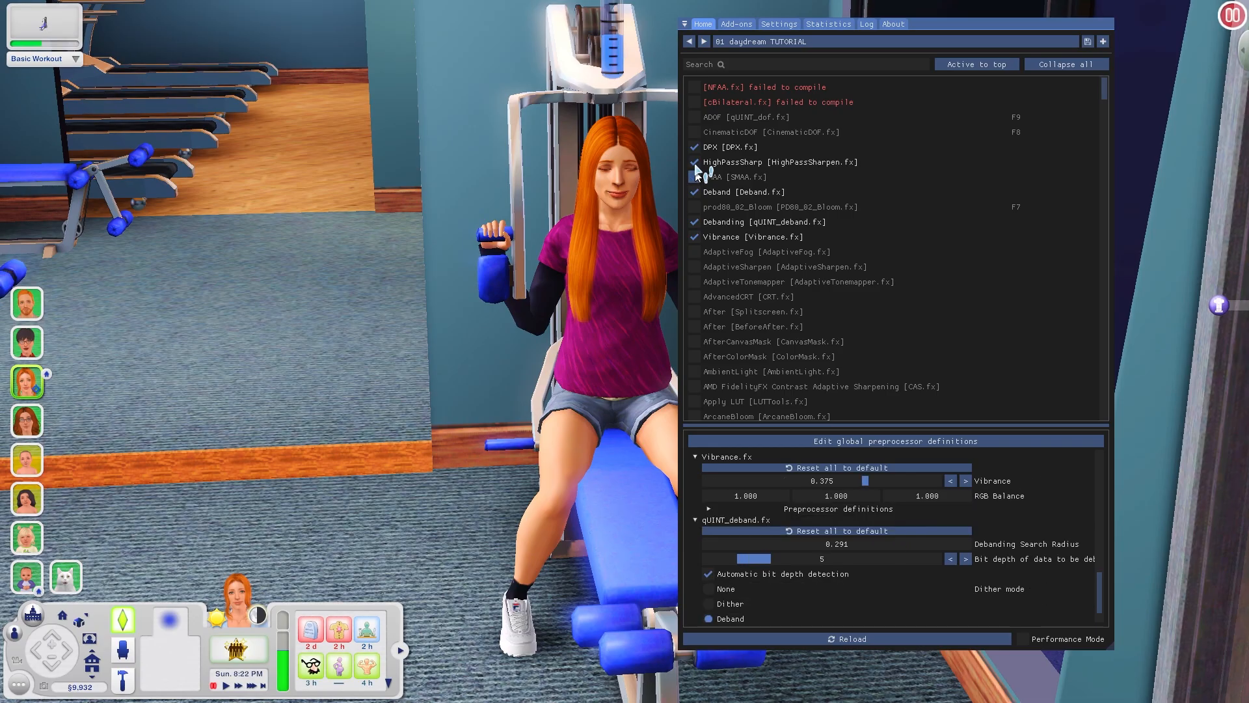
click(695, 177)
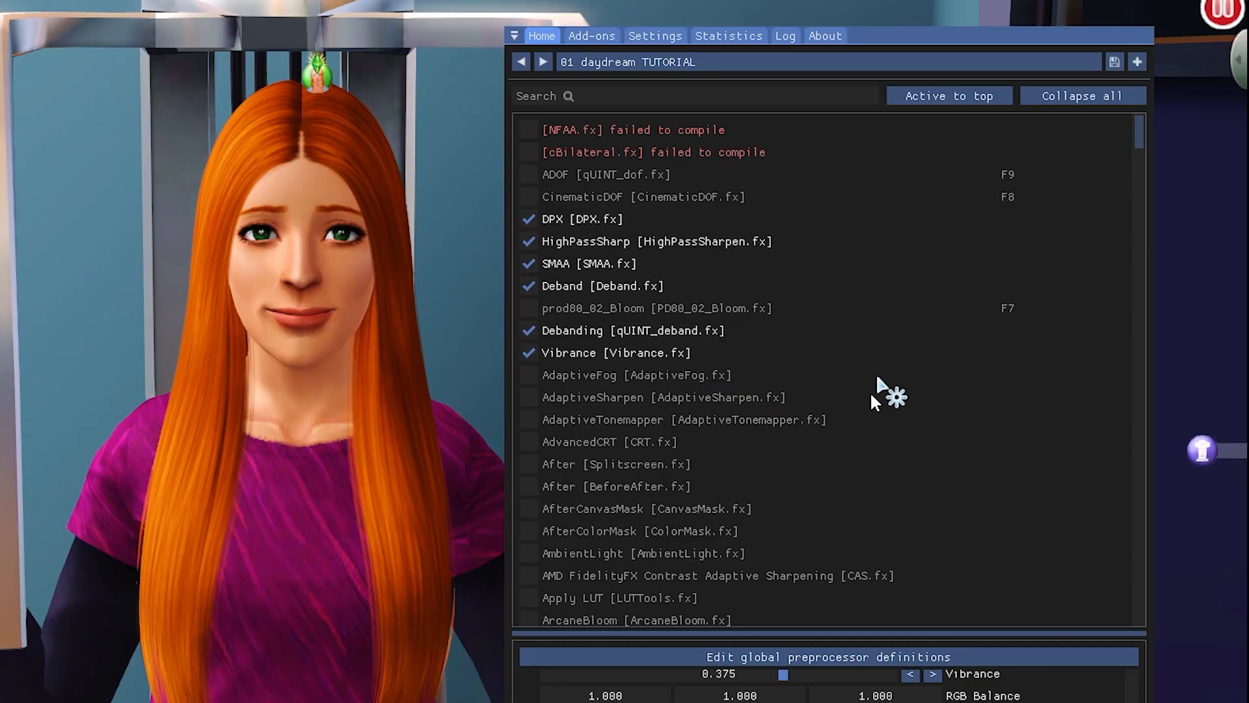
- Toggle the MXAO [qUINT_mxao.fx] effect to compare its ambient occlusion, close the overlay and view the whole gym
scroll(1008, 272, down, 8)
scroll(949, 407, down, 15)
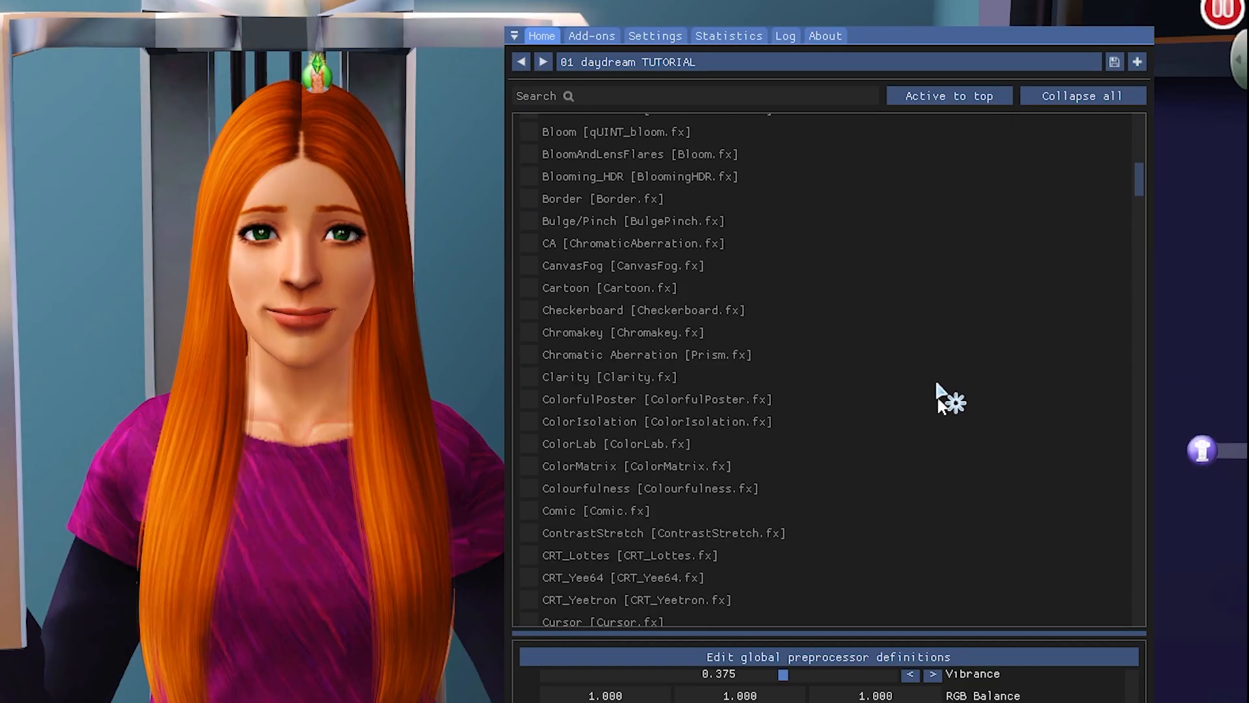
scroll(727, 366, down, 5)
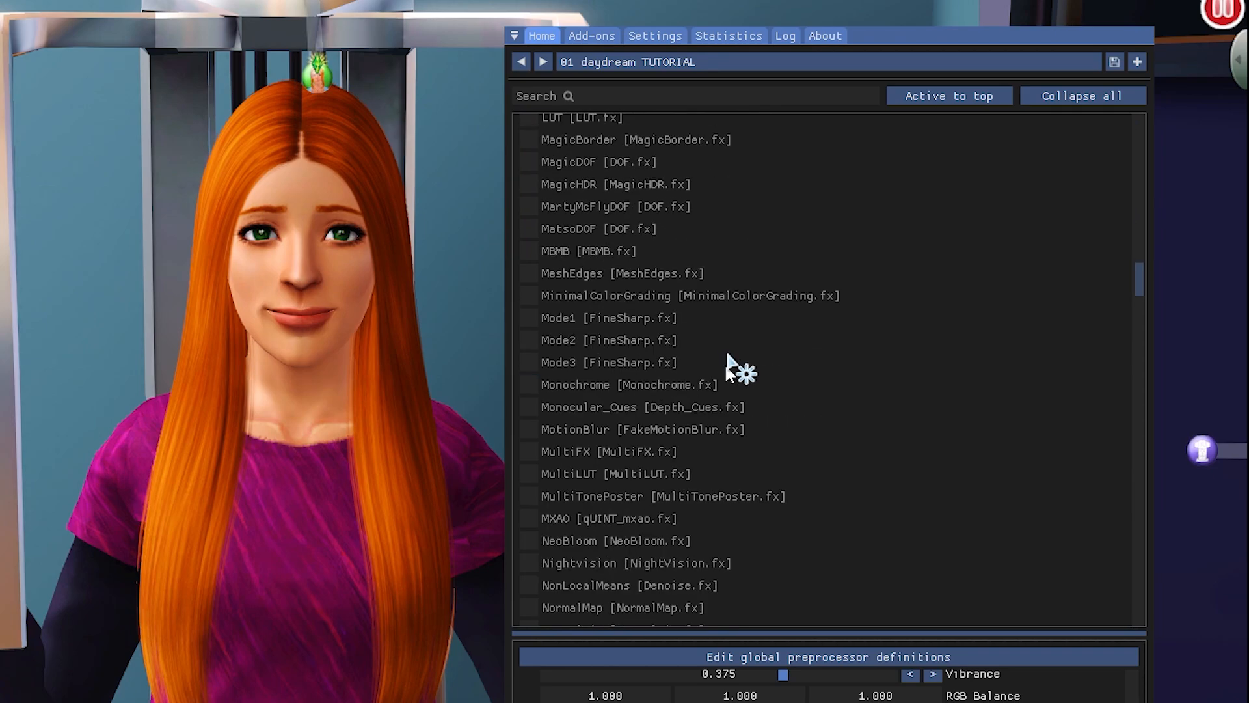
click(536, 518)
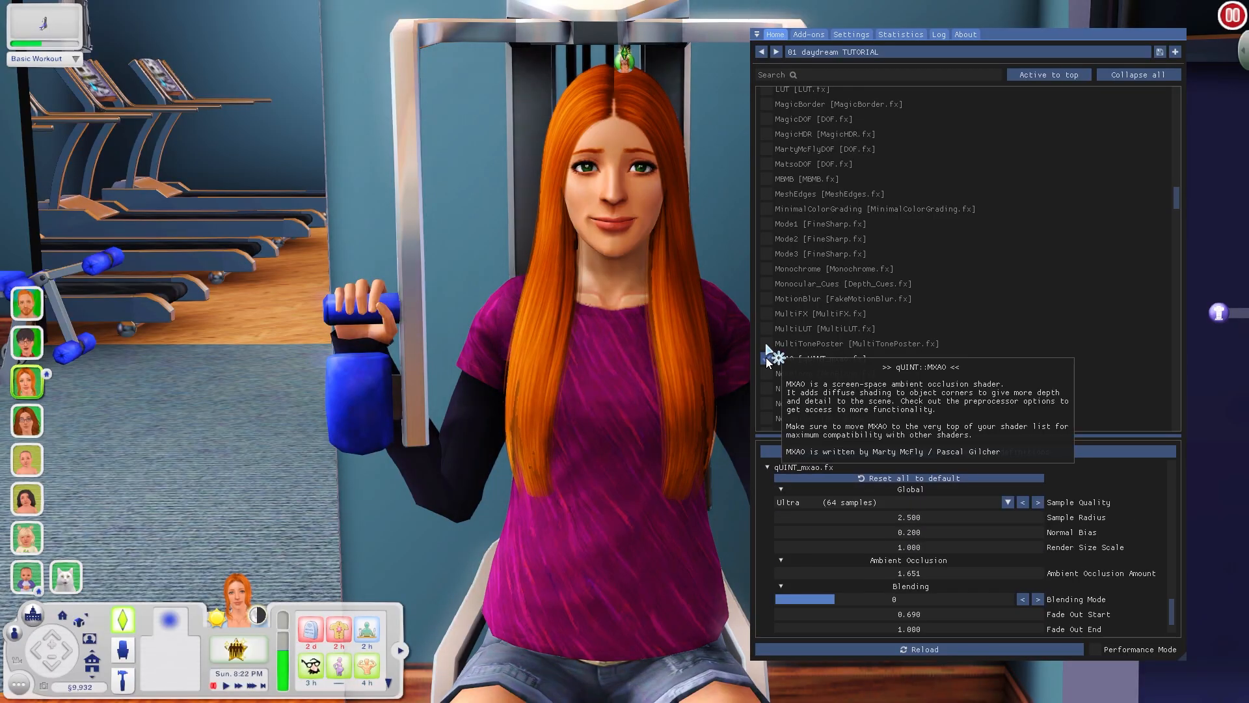
click(769, 359)
key(Home)
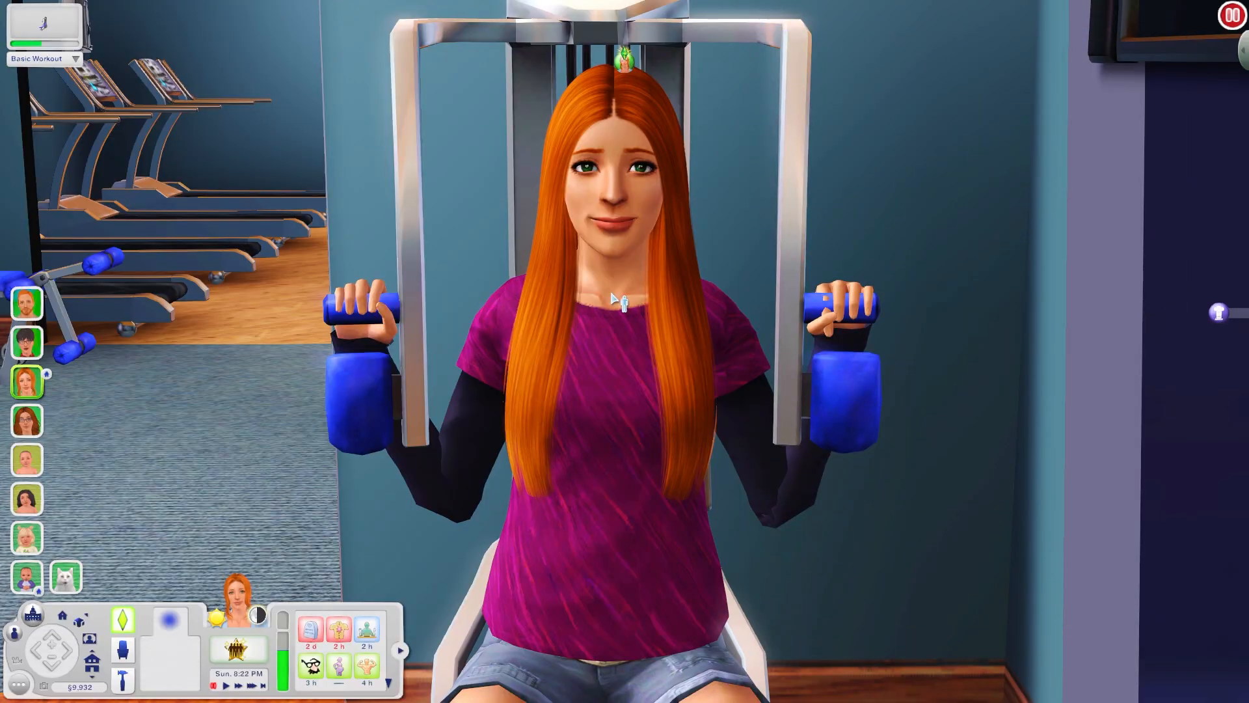
scroll(613, 303, down, 10)
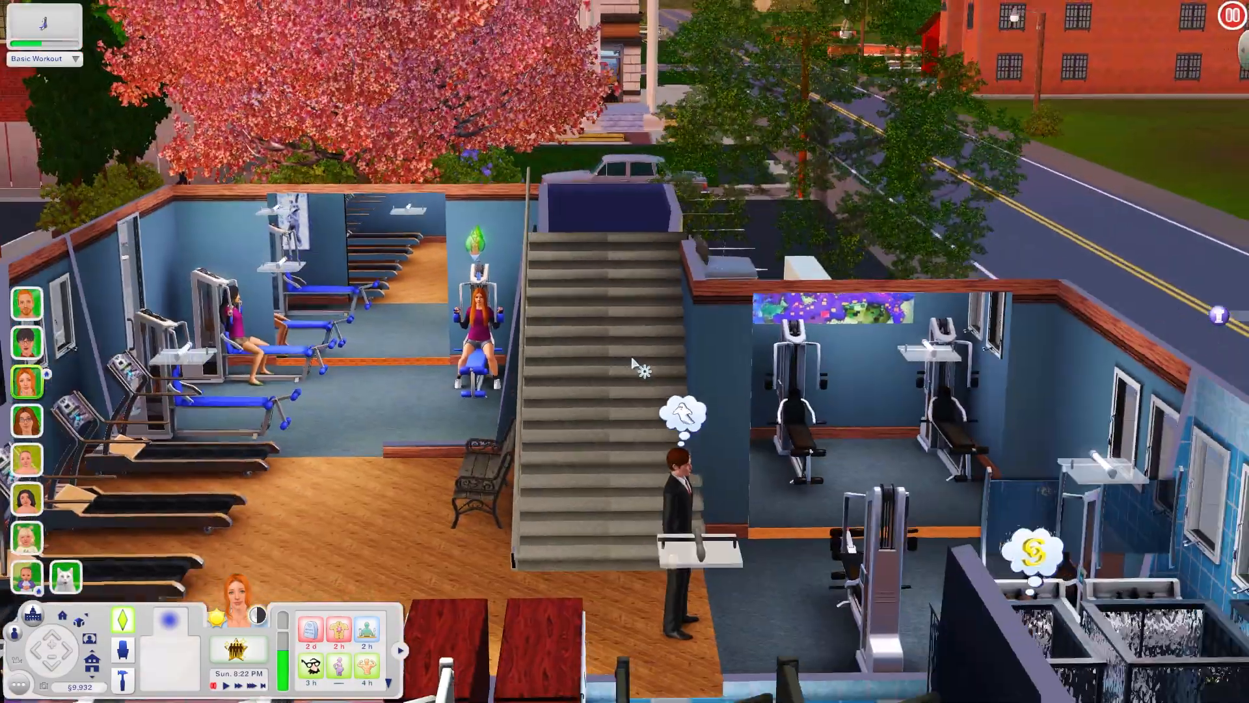
- Reopen the ReShade overlay over a distant view of the gym and toggle MXAO repeatedly to compare, leaving it enabled
scroll(634, 365, down, 10)
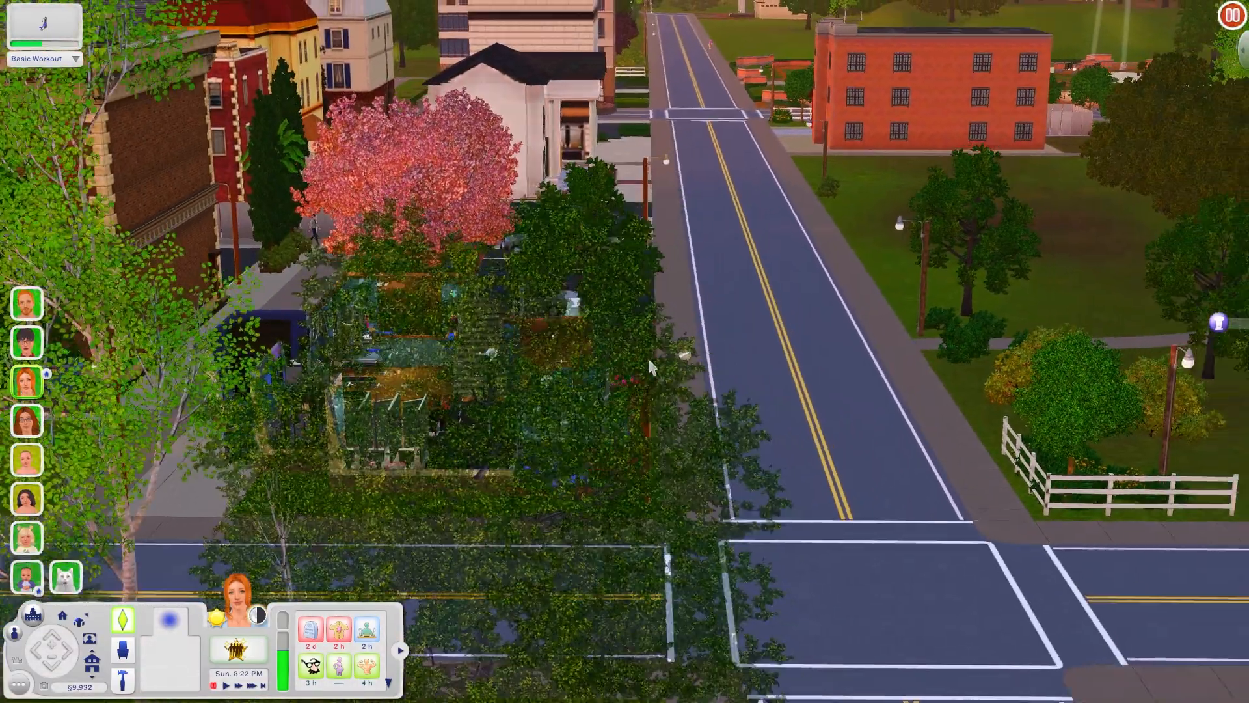
key(Home)
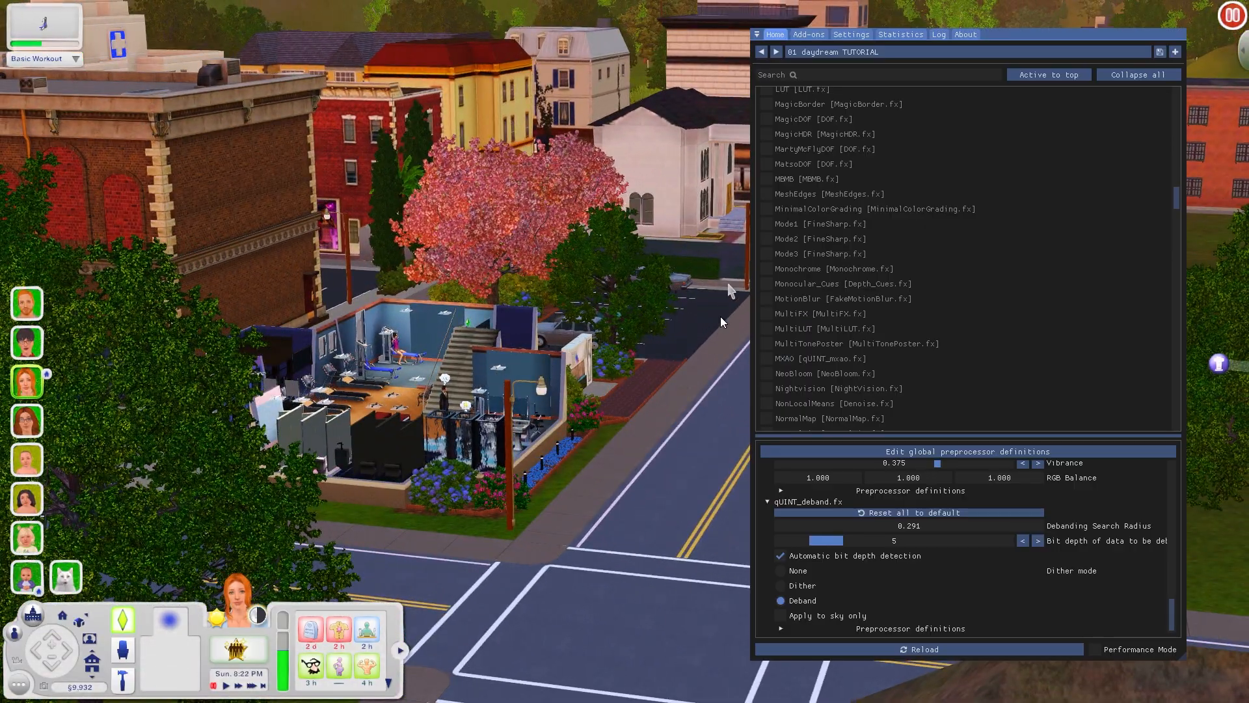
click(773, 360)
click(773, 360)
click(773, 361)
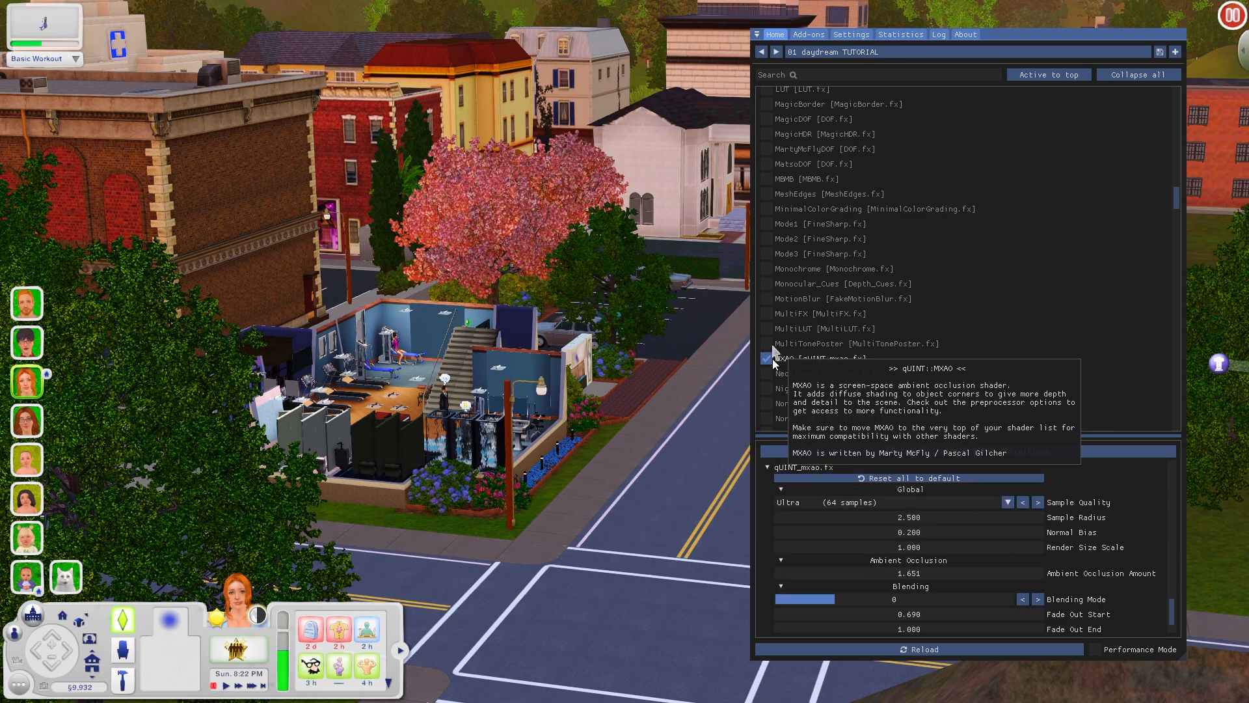
click(773, 360)
click(773, 360)
click(772, 360)
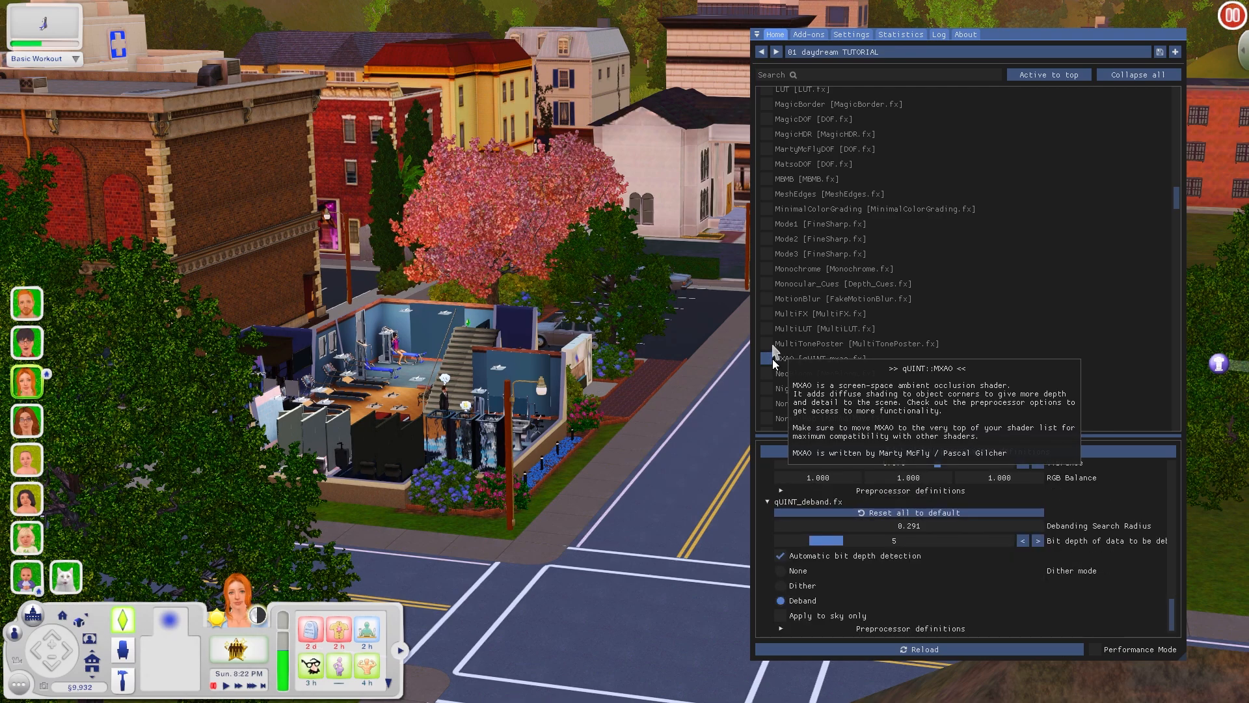
click(773, 360)
click(773, 360)
click(772, 359)
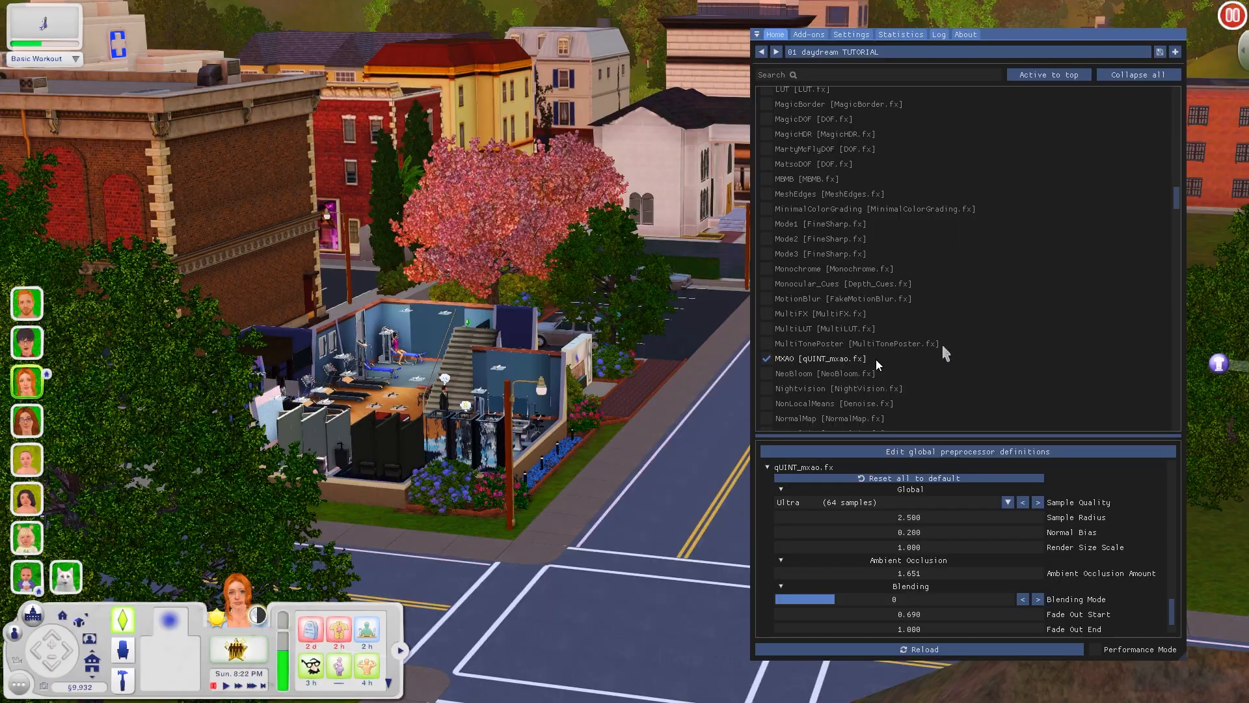
- Close the overlay and examine the MXAO shading around the gym's exterior and workout area at close range
key(Home)
scroll(645, 382, up, 5)
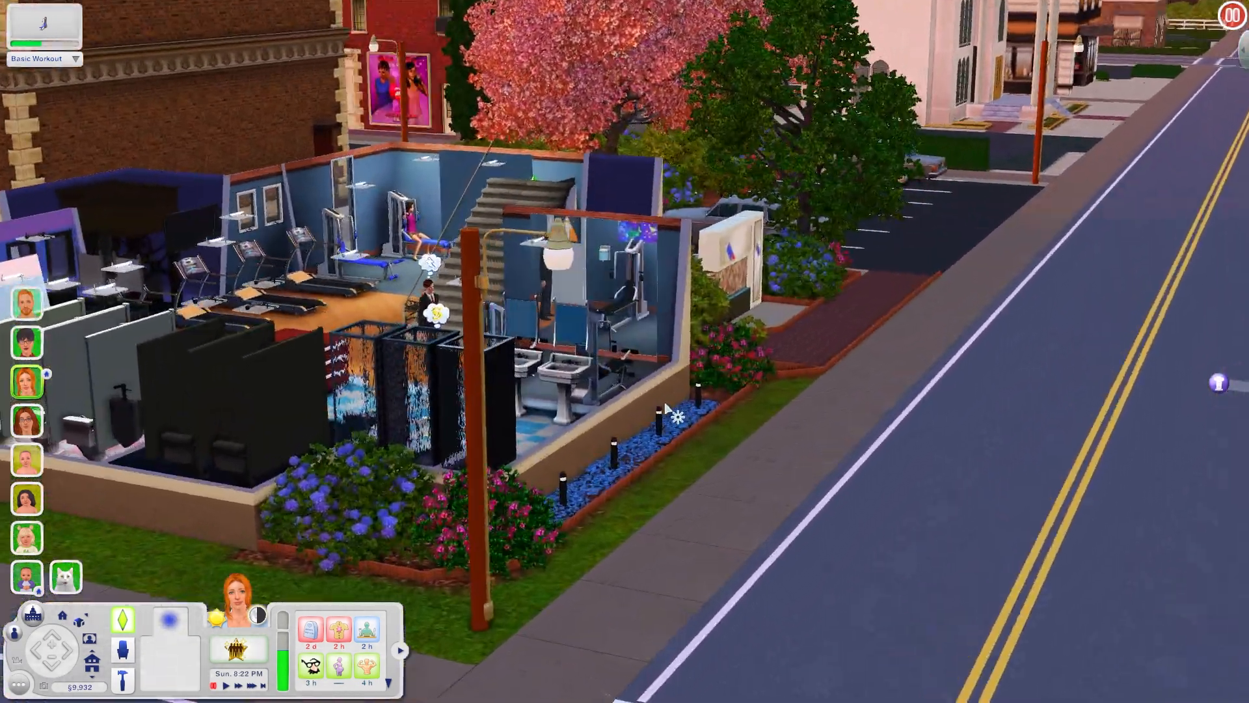
scroll(660, 263, up, 5)
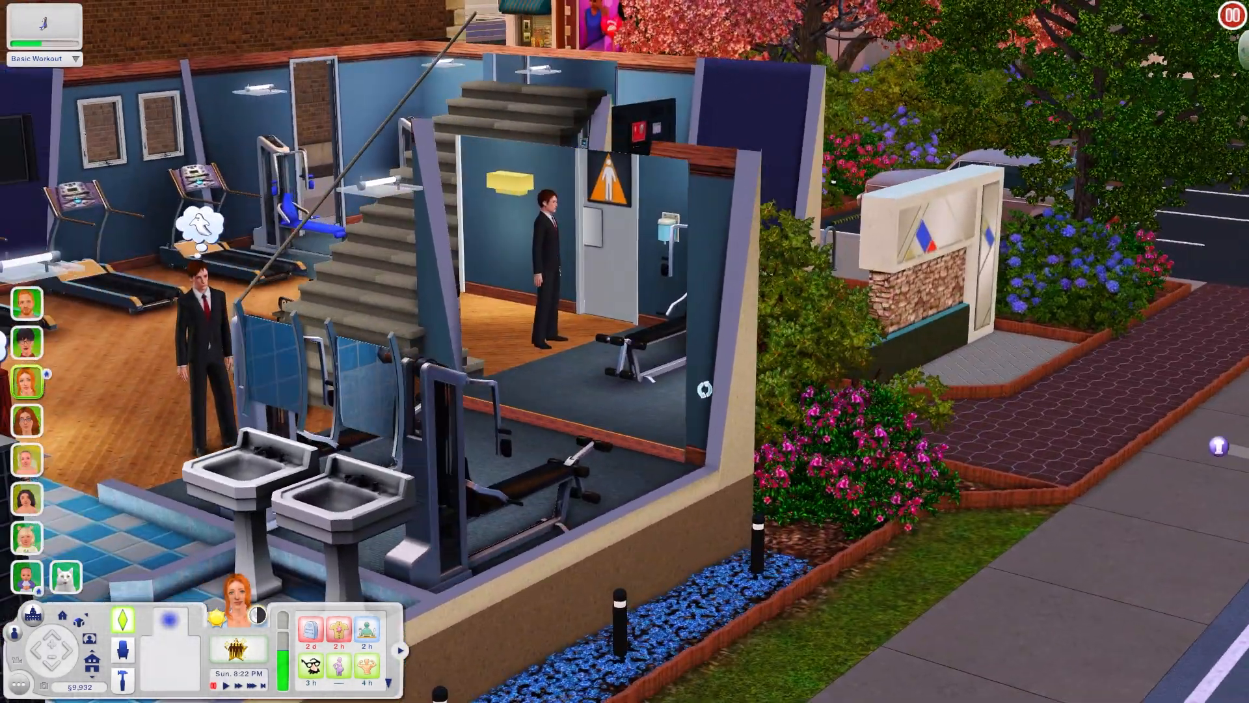
scroll(704, 389, down, 5)
- Set FXAA's Subpix to 0.842, Edge Detection Threshold to about 0.69 and Darkness Threshold to 0.417, with the overlay moved aside
key(Home)
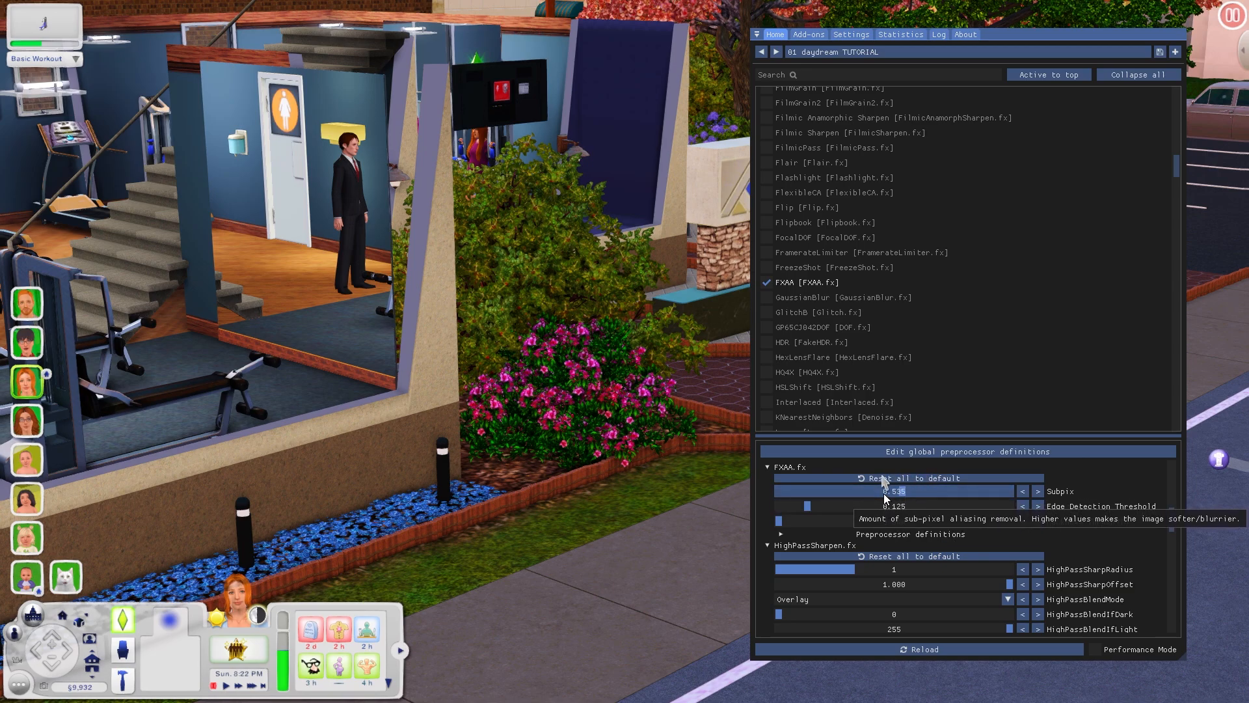
mouse_move(872, 505)
mouse_down()
mouse_move(895, 498)
mouse_move(868, 504)
mouse_move(878, 505)
mouse_up()
click(847, 519)
drag(866, 513, 876, 514)
click(993, 489)
mouse_move(992, 489)
mouse_down()
mouse_move(1059, 488)
mouse_move(985, 493)
mouse_up()
click(950, 505)
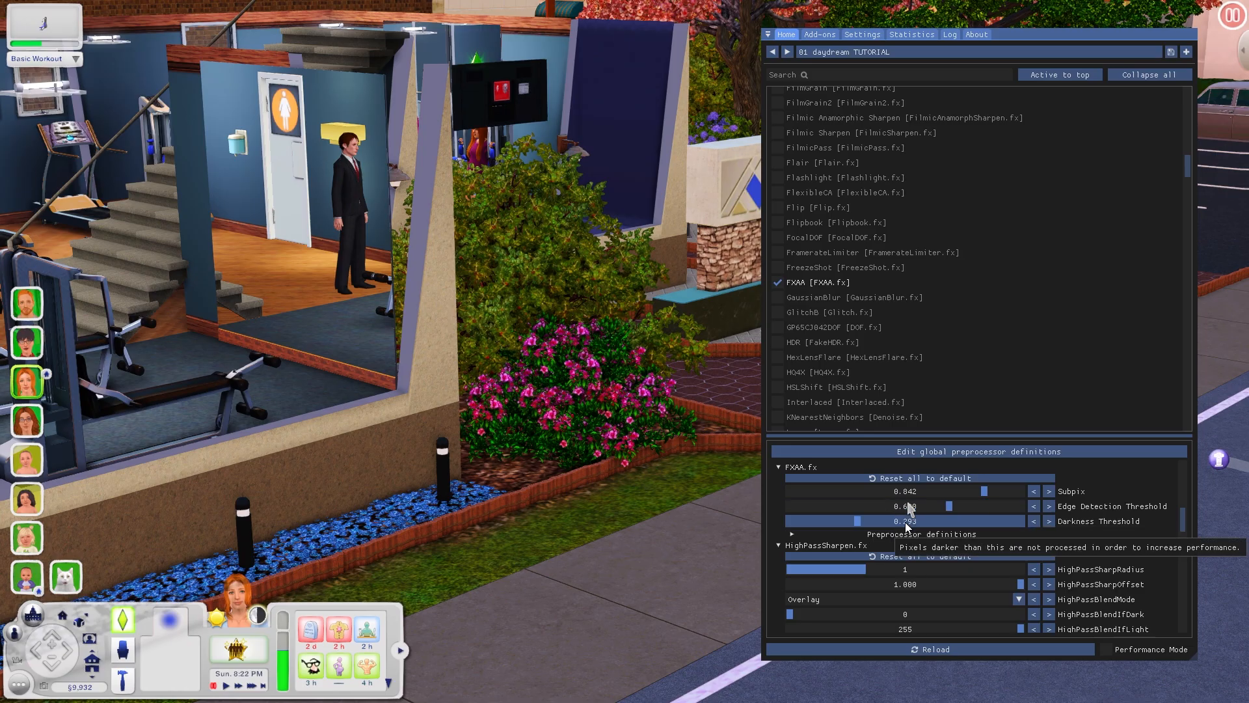
drag(878, 514, 923, 516)
click(932, 525)
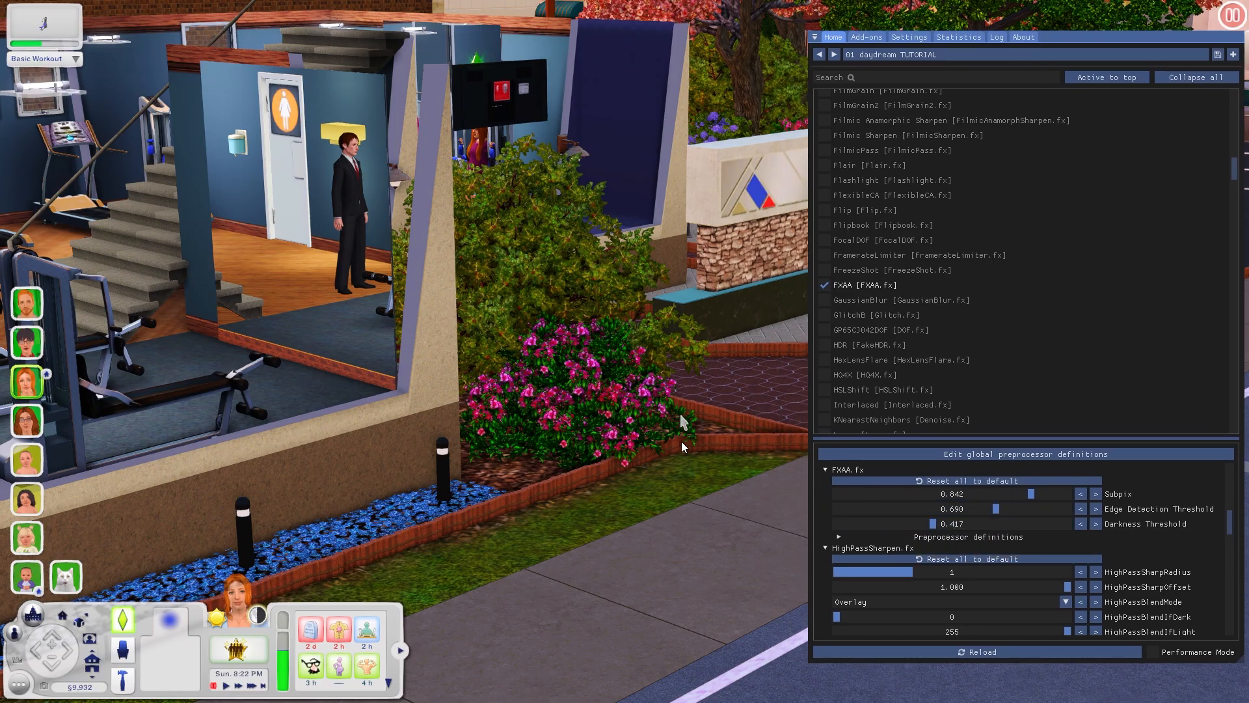
key(Home)
- Reopen the overlay over the Sim on the workout machine and toggle ADOF [qUINT_dof.fx] to compare it, leaving it enabled
drag(677, 371, 774, 549)
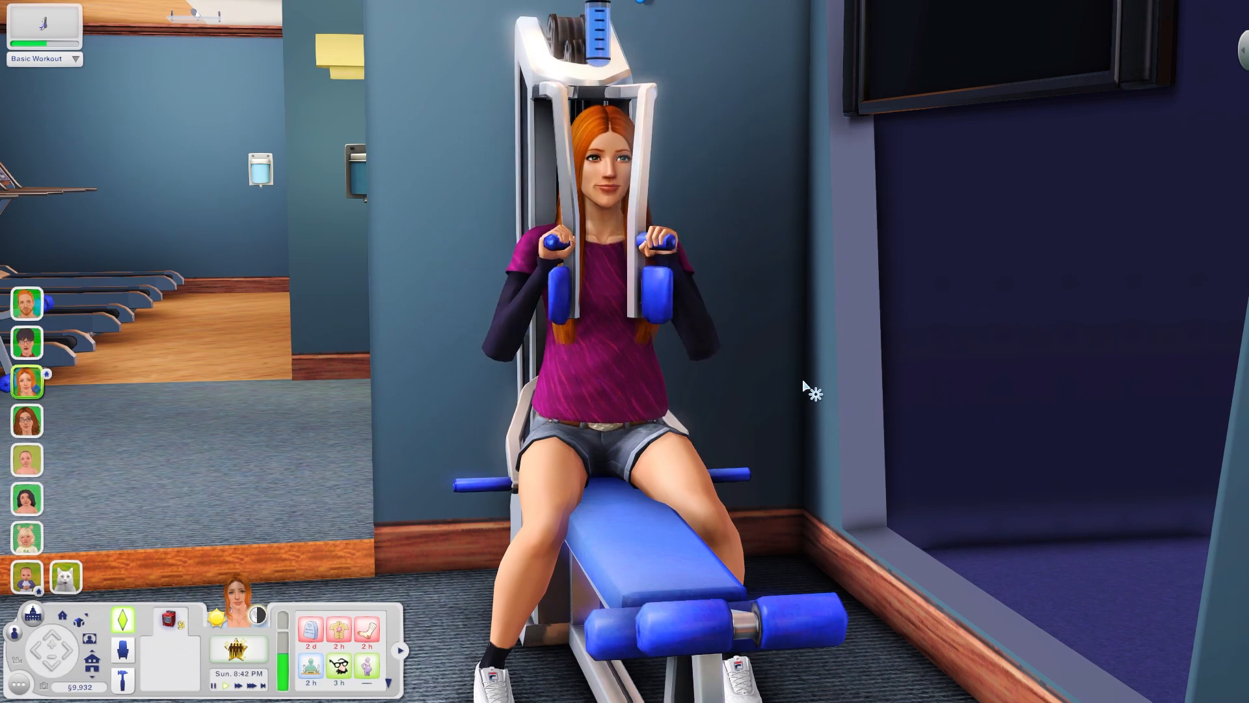
key(Home)
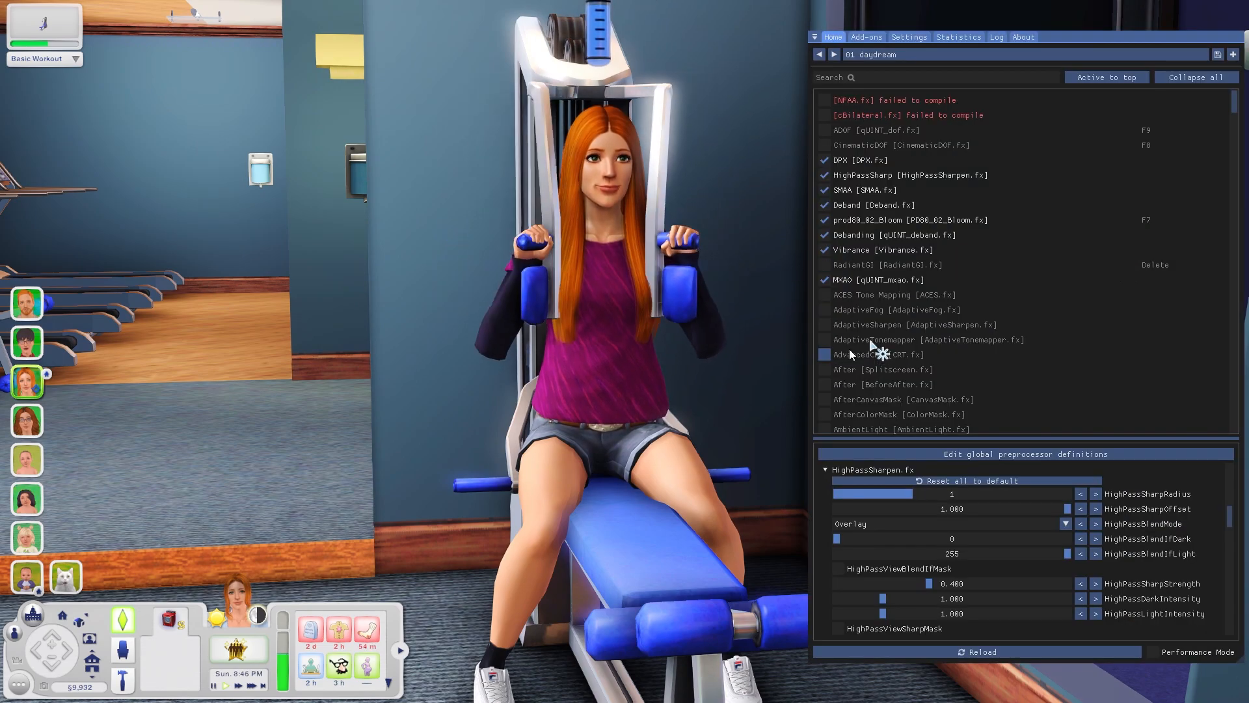
click(821, 280)
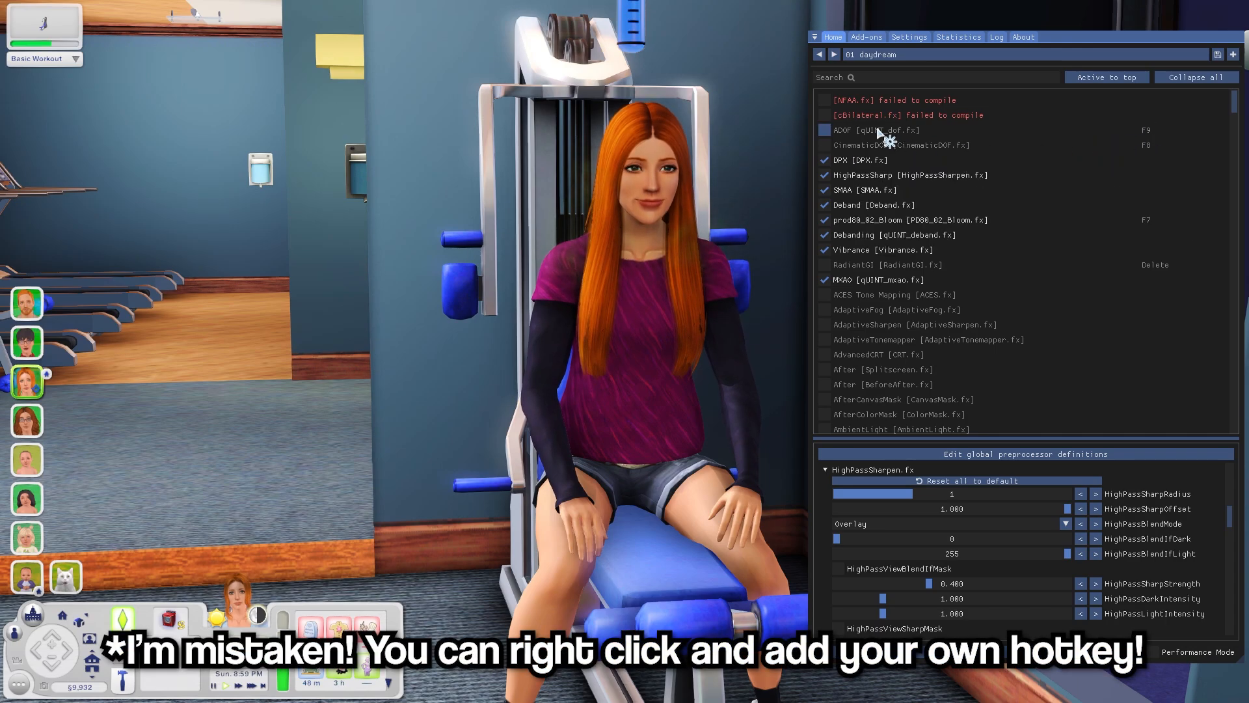
click(825, 129)
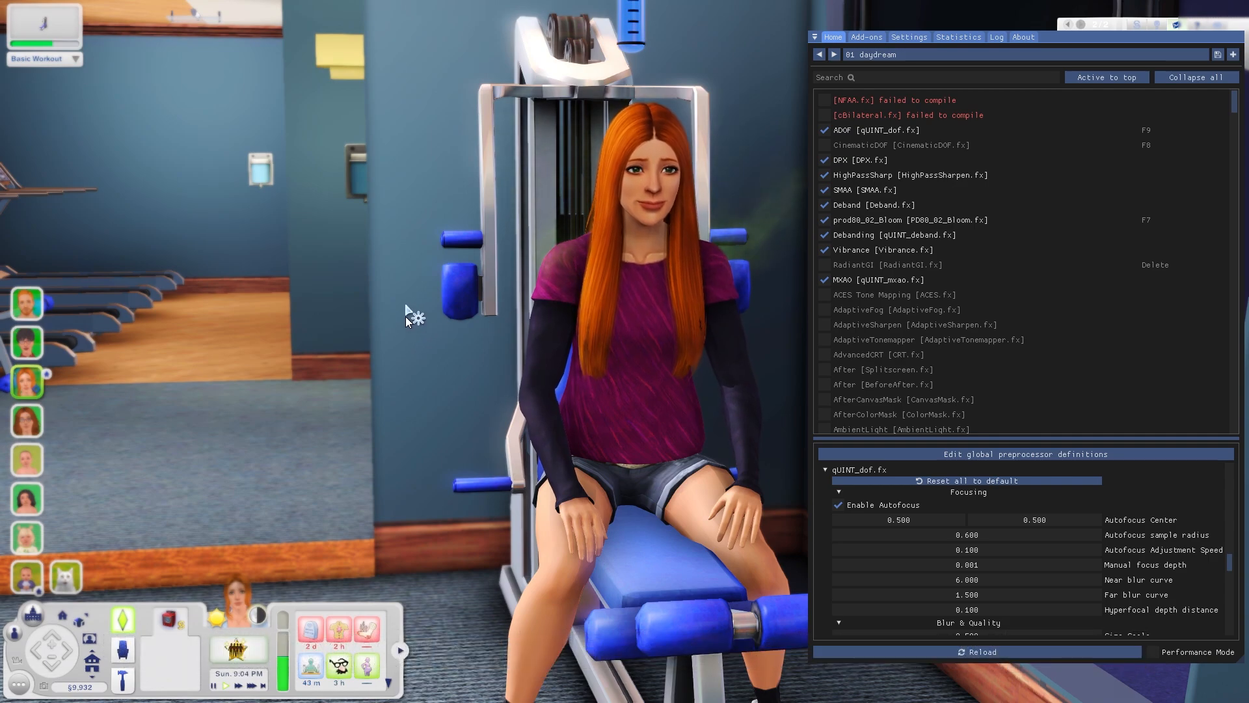
click(826, 131)
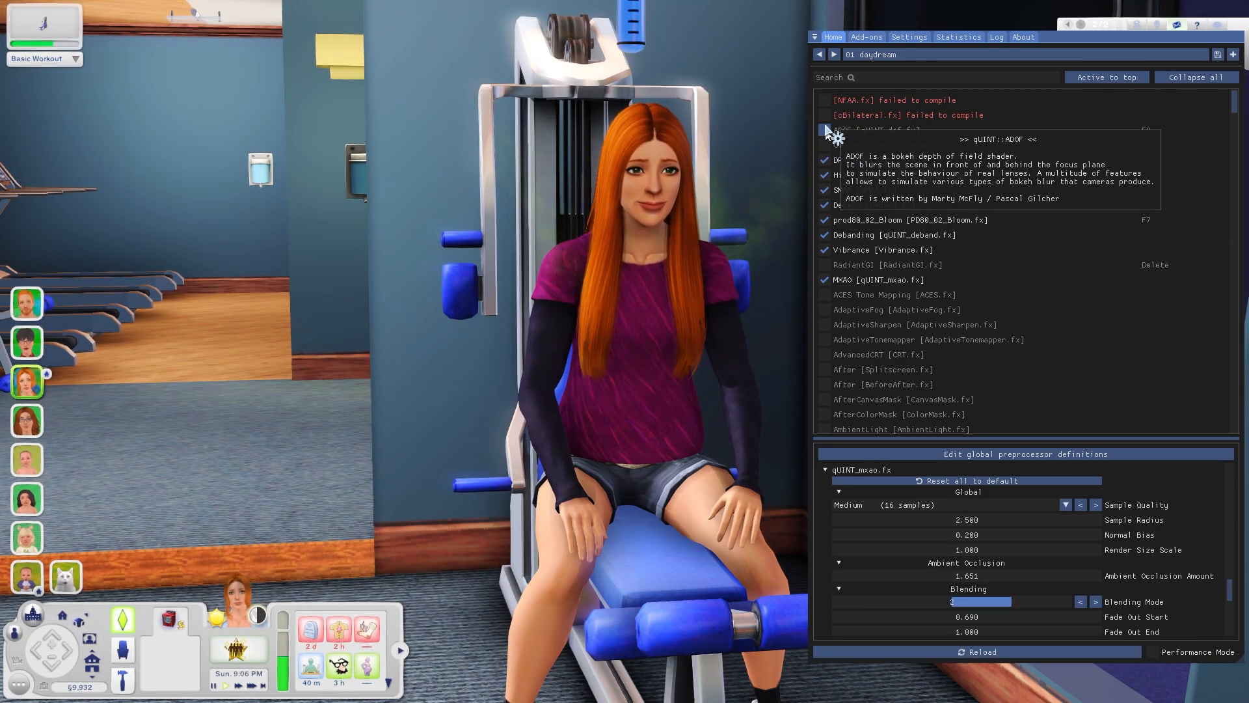
click(826, 131)
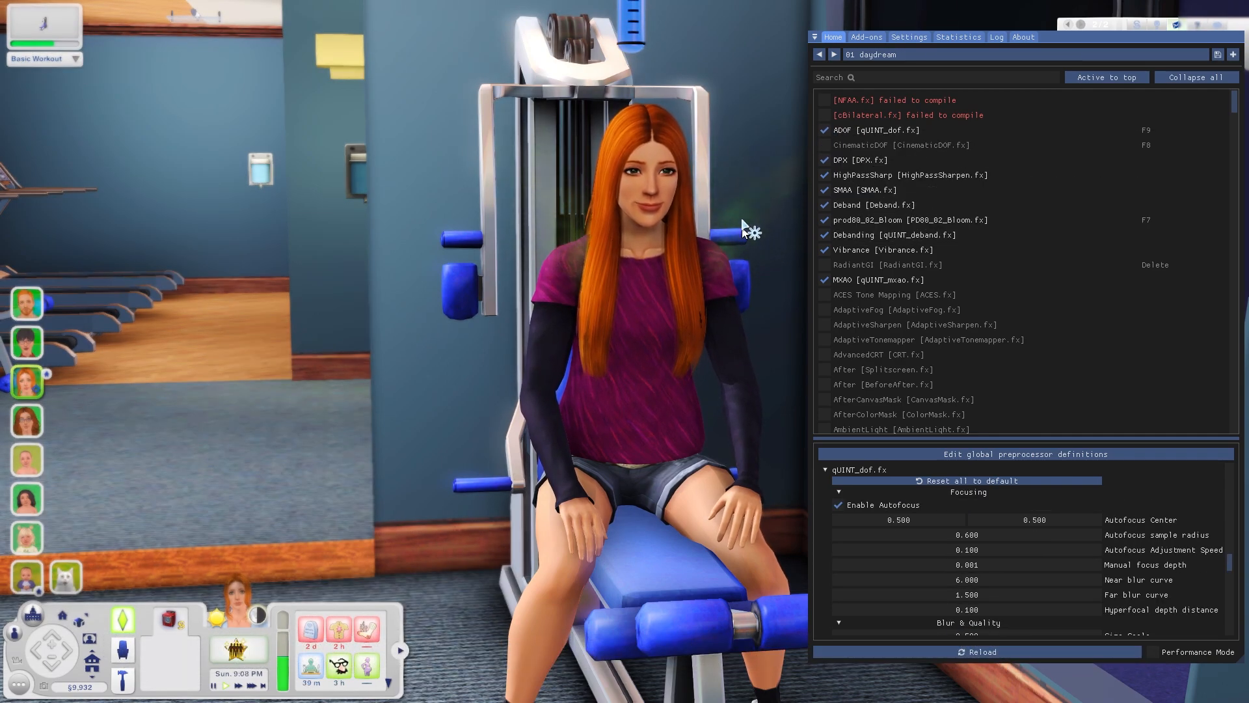
- Close the overlay, examine the depth-of-field blur around the gym and on the Sim, and hide the game interface
key(Home)
scroll(594, 246, down, 6)
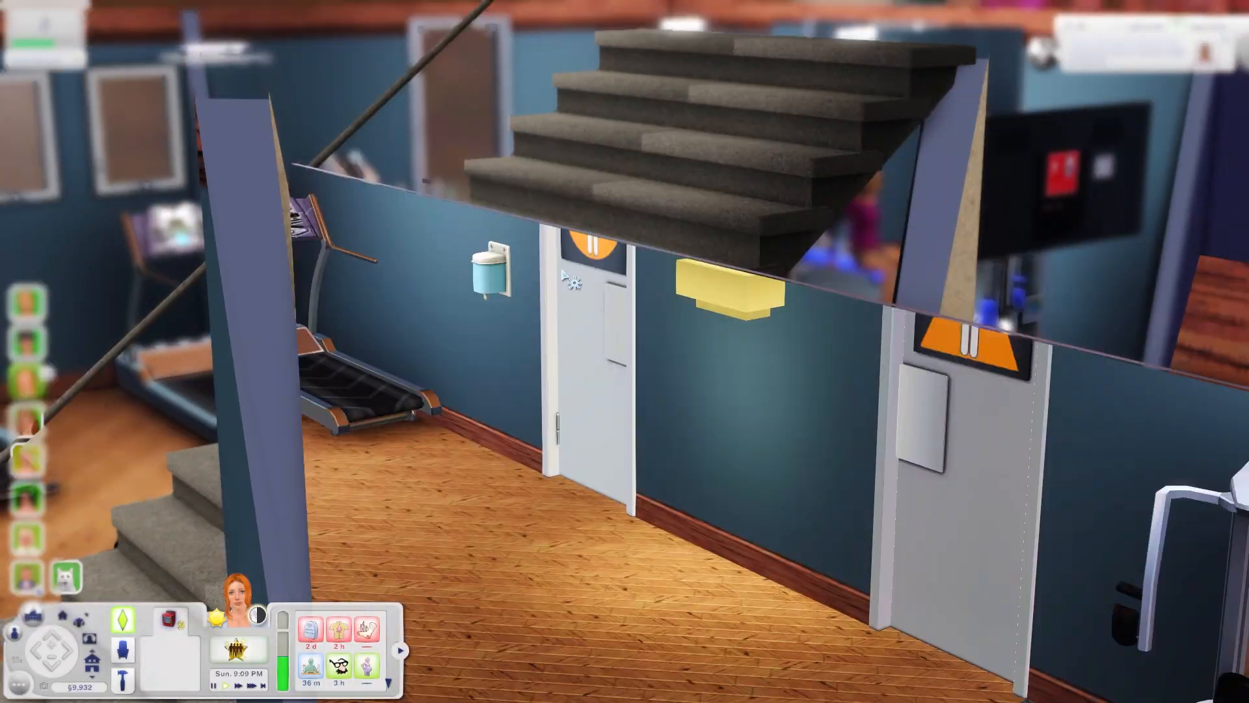
scroll(563, 277, down, 8)
drag(549, 322, 571, 307)
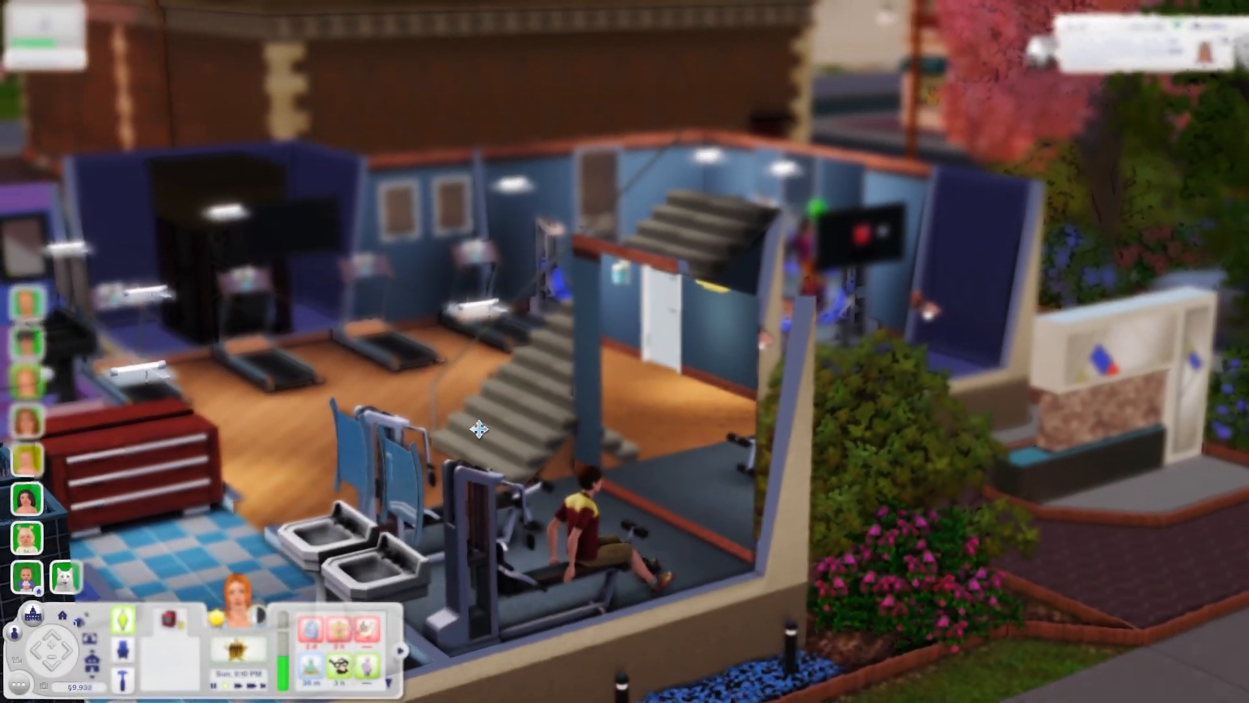
scroll(481, 408, up, 5)
scroll(571, 306, up, 5)
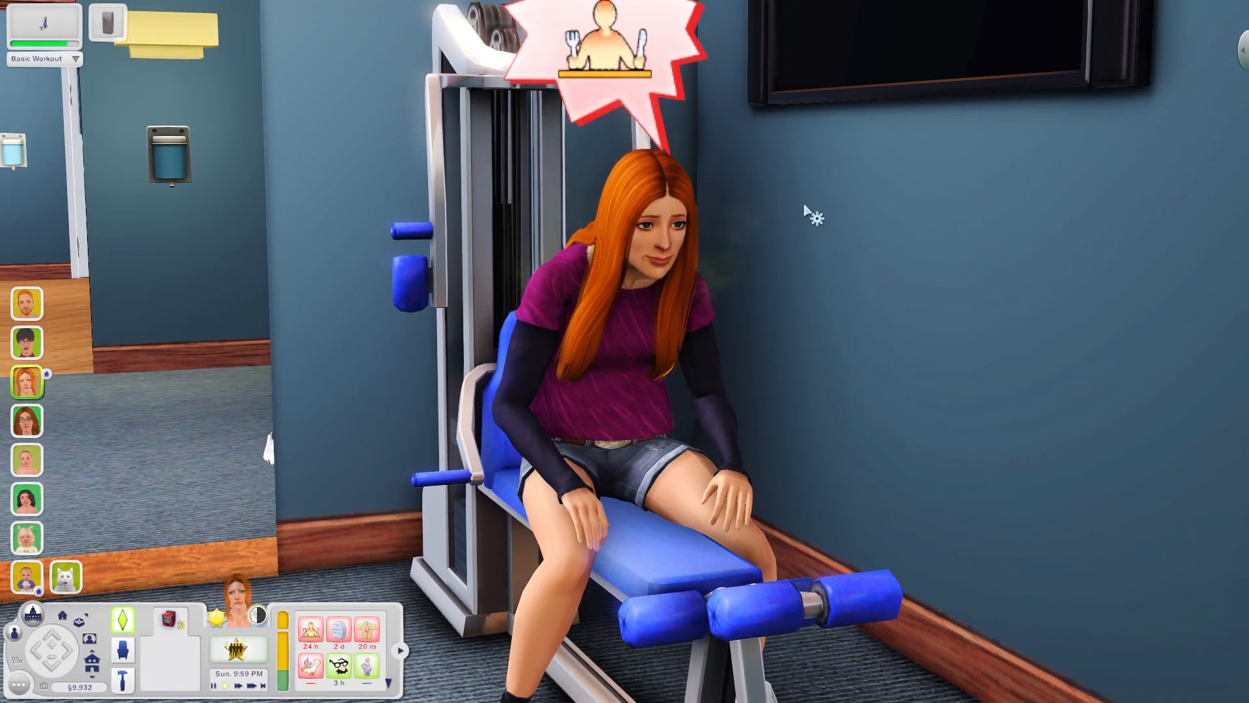
key(Tab)
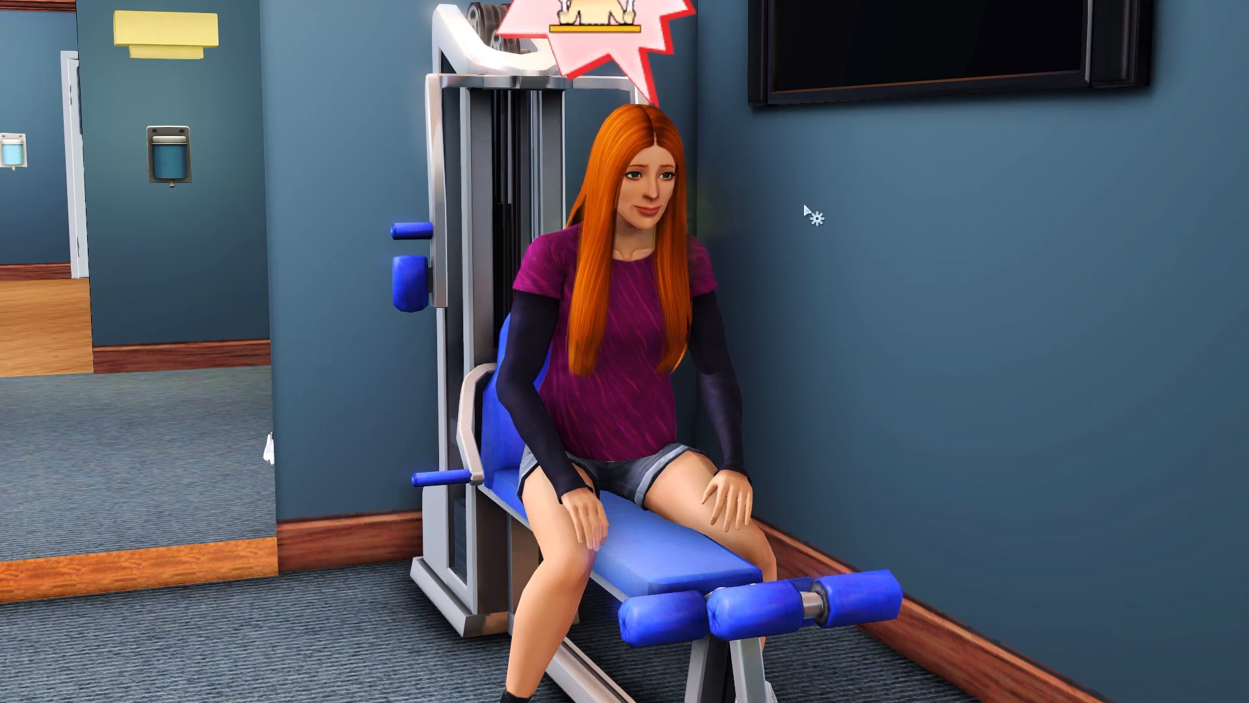